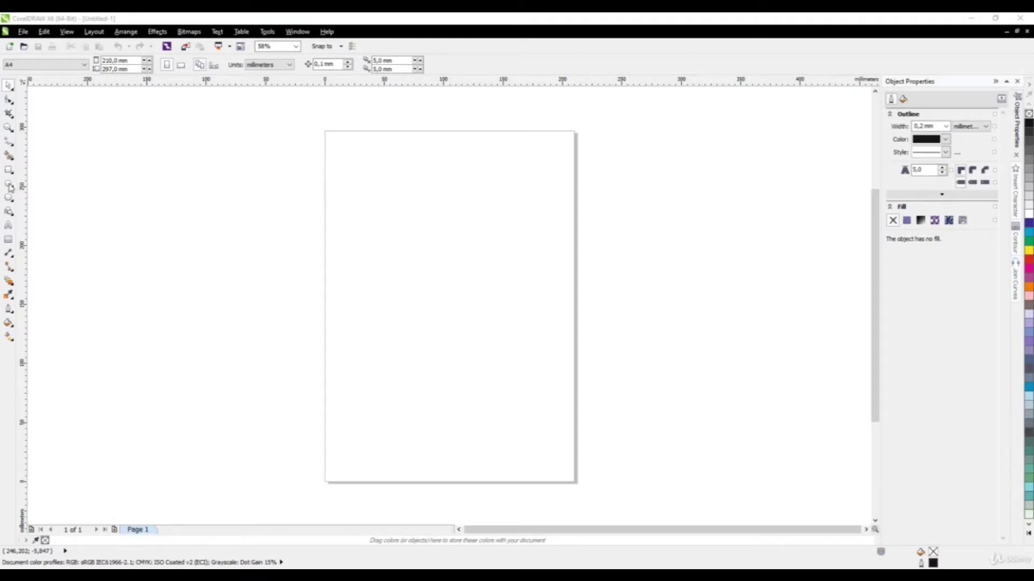
# - Draw a circle about 45 mm in diameter in the upper-left area of the page
pyautogui.click(8, 185)
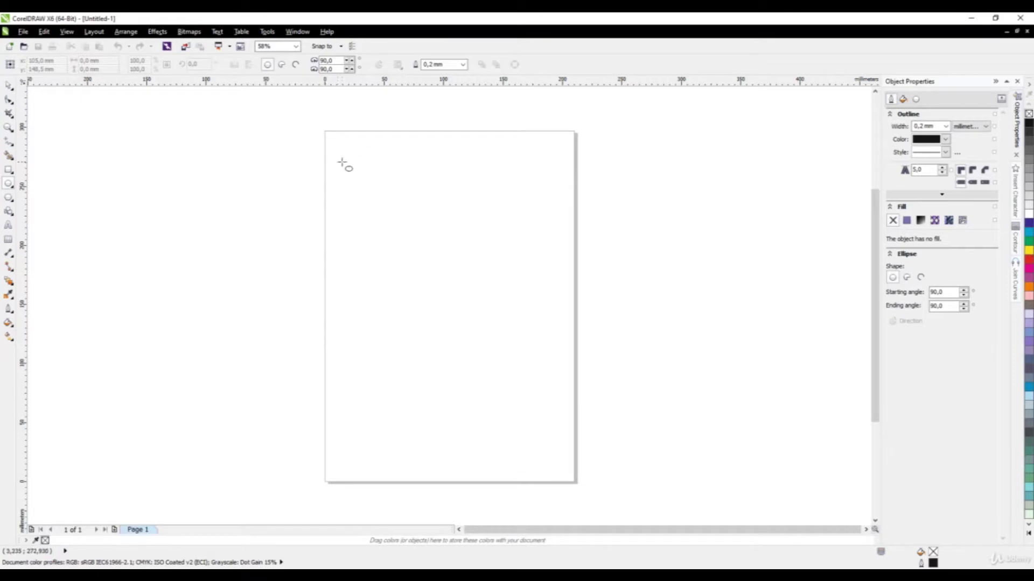
pyautogui.moveTo(341, 162)
pyautogui.mouseDown()
pyautogui.moveTo(403, 240)
pyautogui.moveTo(378, 210)
pyautogui.moveTo(406, 233)
pyautogui.moveTo(377, 214)
pyautogui.moveTo(383, 221)
pyautogui.mouseUp()
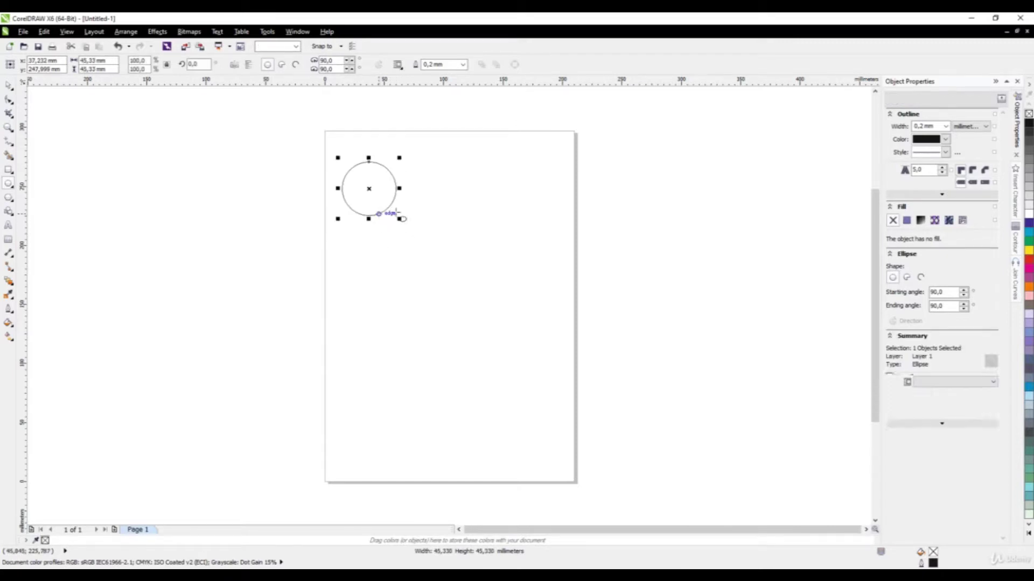
# - Draw a circle about 13 mm in diameter and move it onto the large circle's upper-left edge as an ear
pyautogui.scroll(2, 303, 157)
pyautogui.scroll(1, 364, 201)
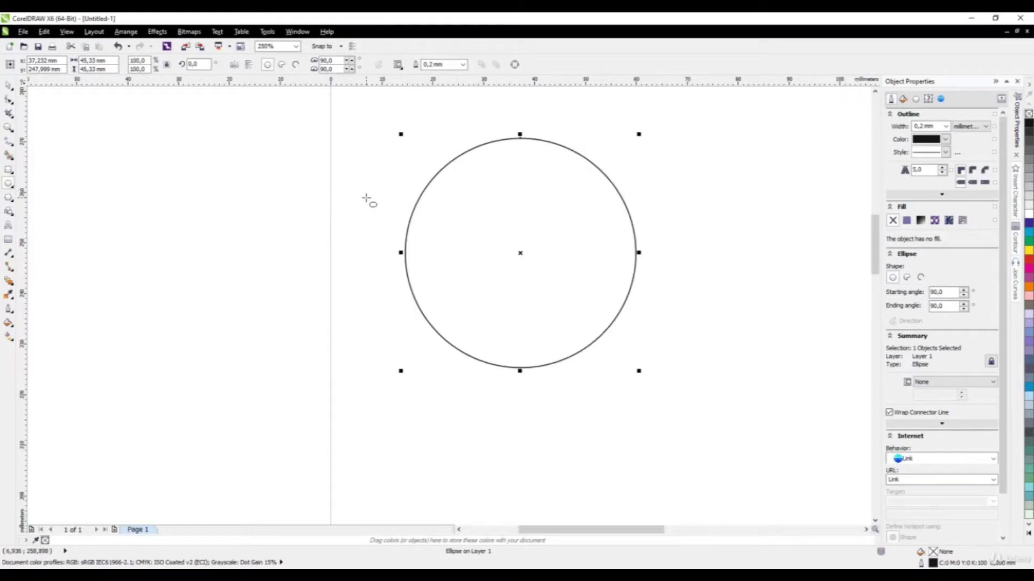
pyautogui.scroll(-1, 366, 199)
pyautogui.scroll(1, 369, 196)
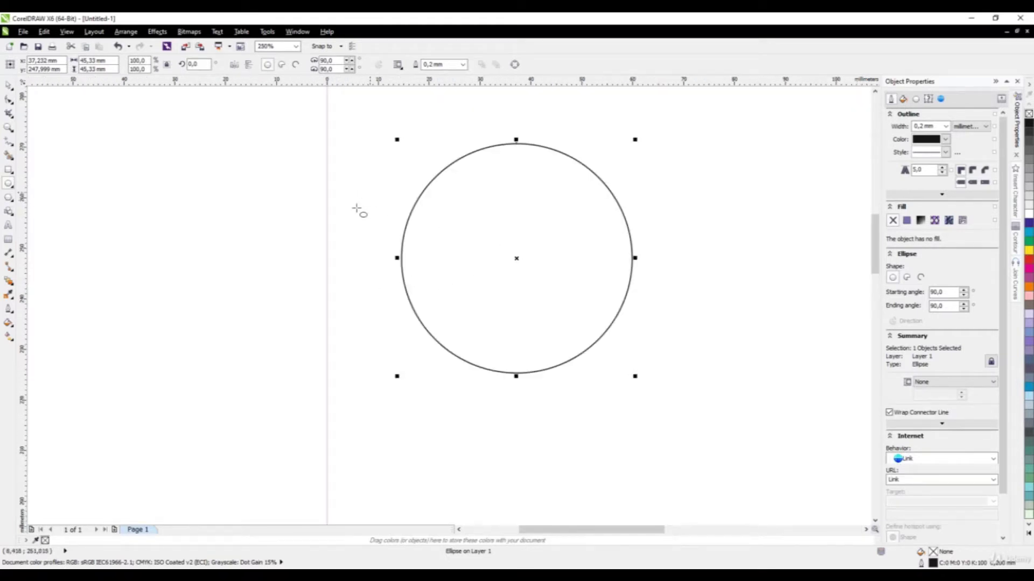
pyautogui.scroll(-1, 359, 221)
pyautogui.scroll(2, 366, 175)
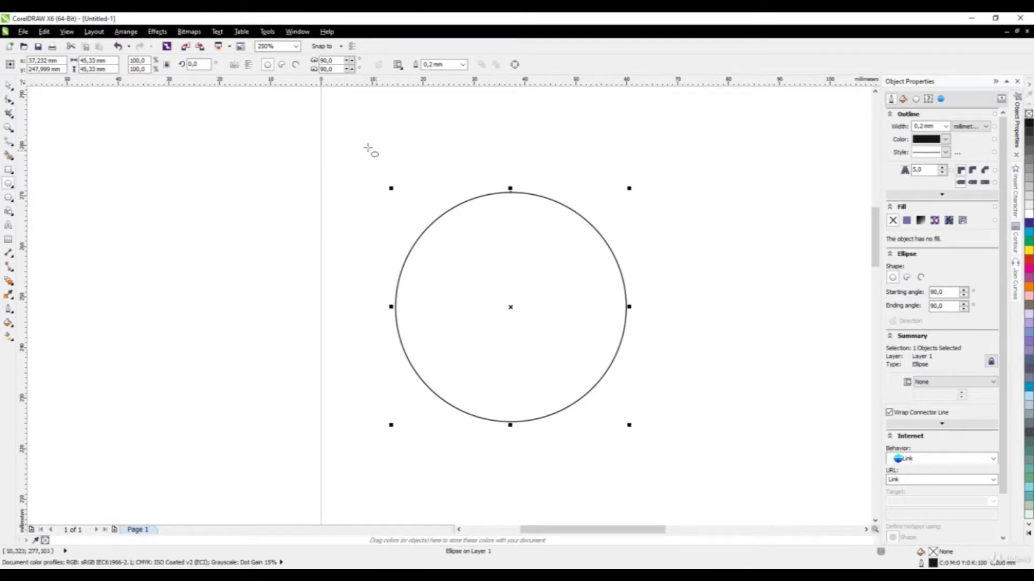
pyautogui.moveTo(363, 146); pyautogui.dragTo(421, 213)
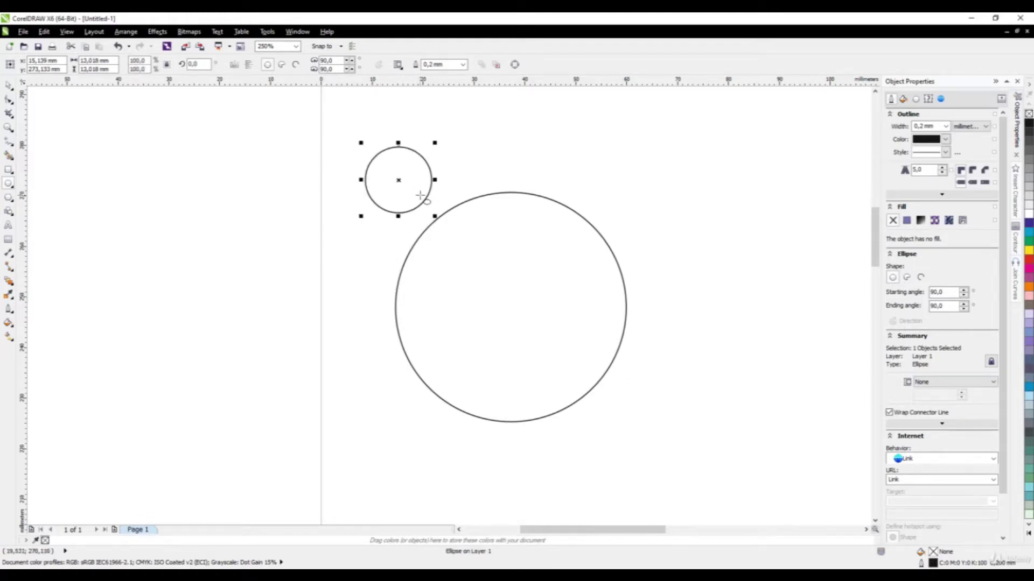
pyautogui.click(9, 86)
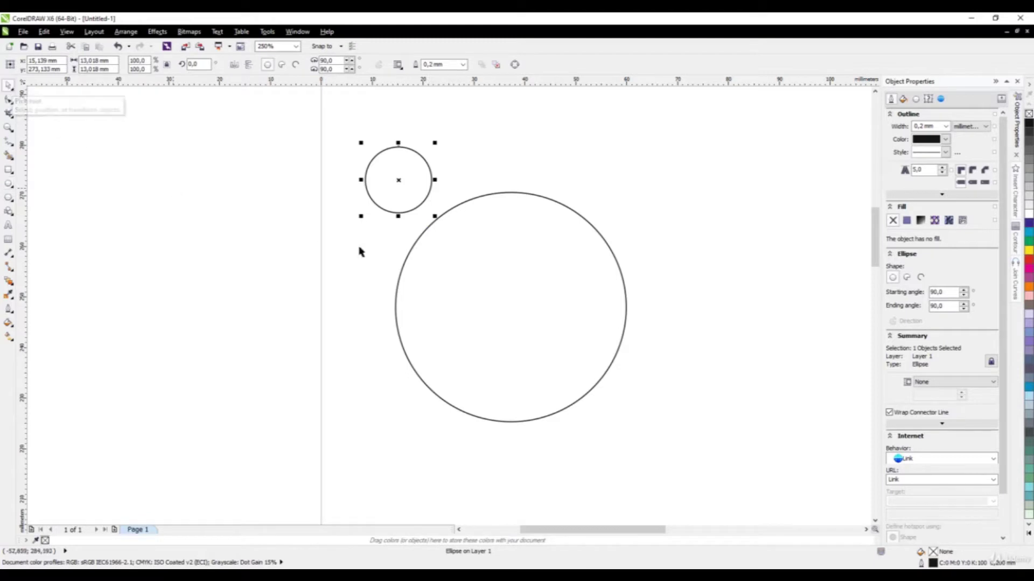
pyautogui.moveTo(397, 179); pyautogui.dragTo(429, 213)
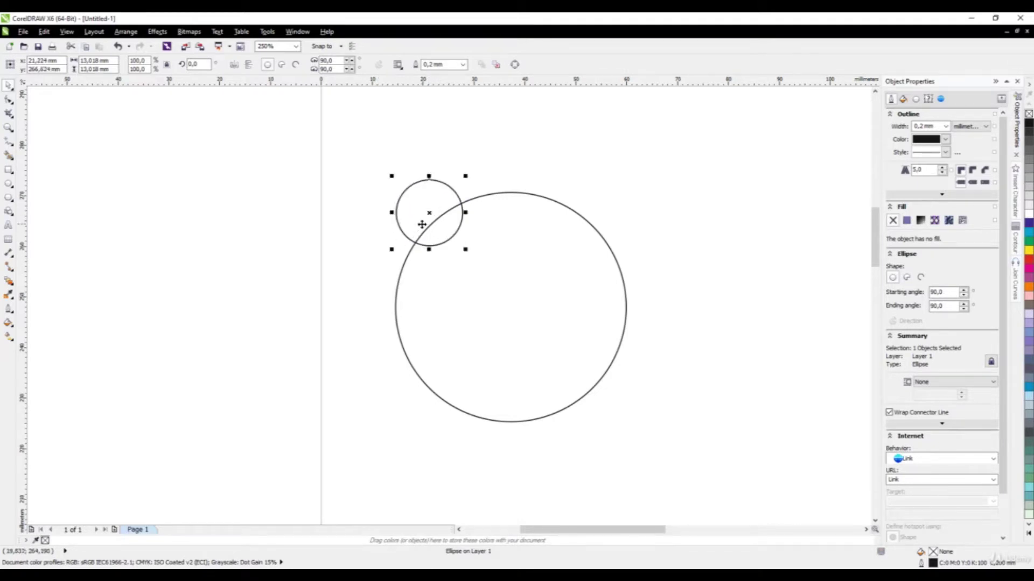
pyautogui.click(428, 214)
pyautogui.click(428, 214)
pyautogui.moveTo(430, 213); pyautogui.dragTo(500, 208)
pyautogui.click(481, 245)
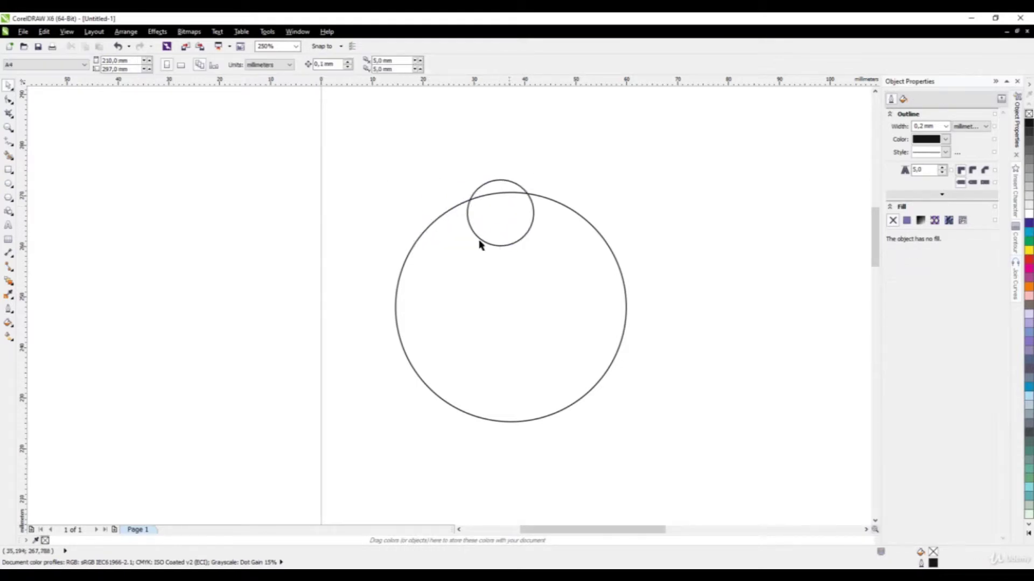
pyautogui.hotkey('ctrl', 'z')
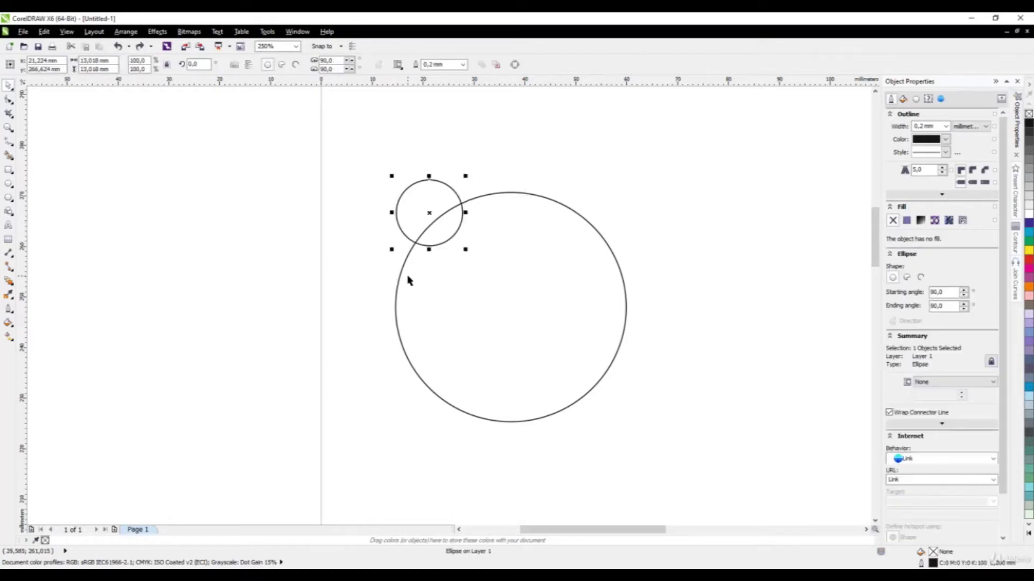
# - Place a copy of the ear circle at the same height on the large circle's upper-right edge
pyautogui.moveTo(428, 216); pyautogui.dragTo(593, 208)
pyautogui.scroll(-4, 445, 201)
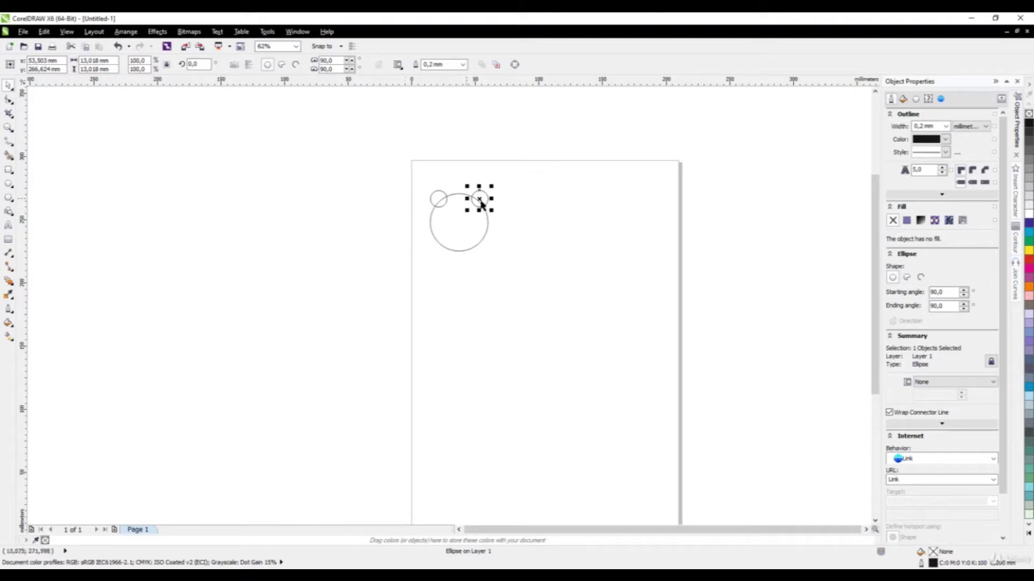
pyautogui.scroll(4, 482, 204)
pyautogui.scroll(-4, 396, 246)
# - Scale the large circle about its centre to about 38.9 mm and move it straight up about 3 mm
pyautogui.click(376, 241)
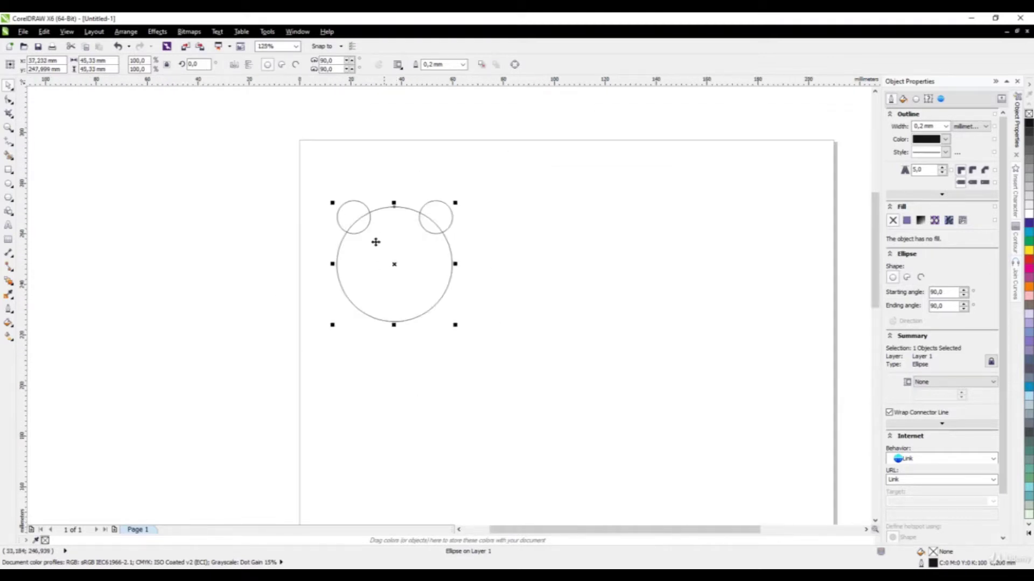
pyautogui.scroll(4, 375, 240)
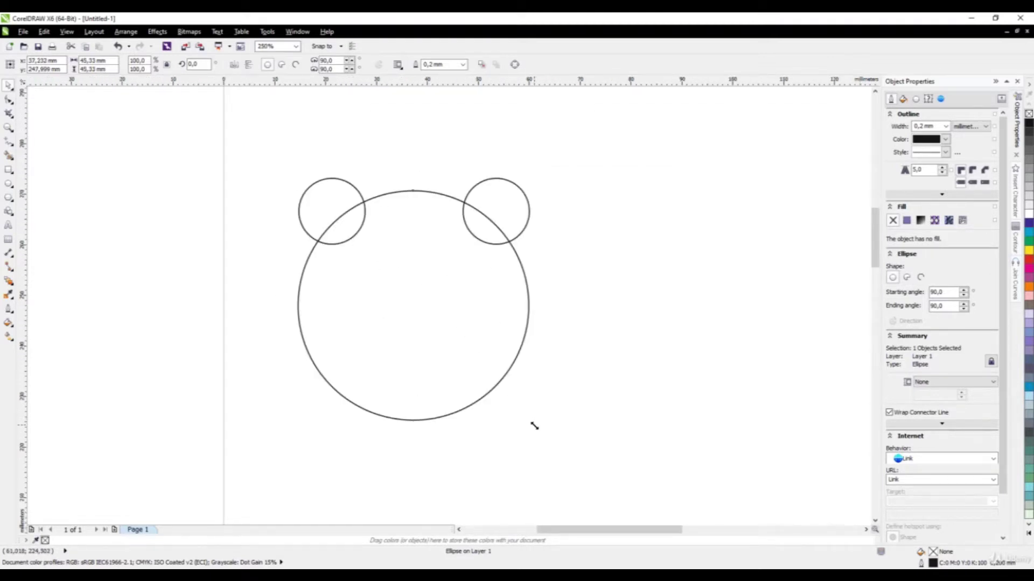
pyautogui.moveTo(533, 422); pyautogui.dragTo(511, 421)
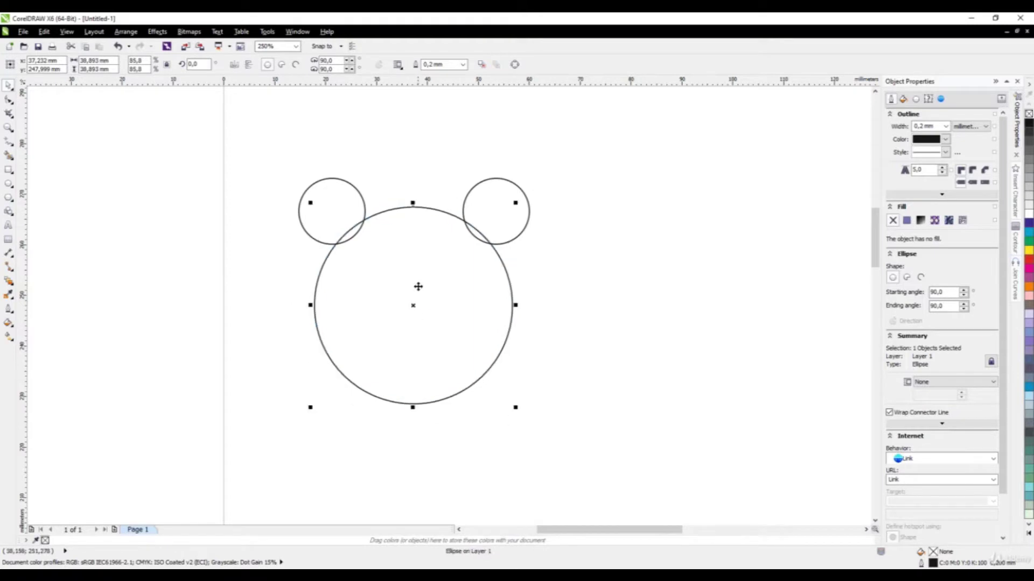
pyautogui.moveTo(417, 283); pyautogui.dragTo(419, 271)
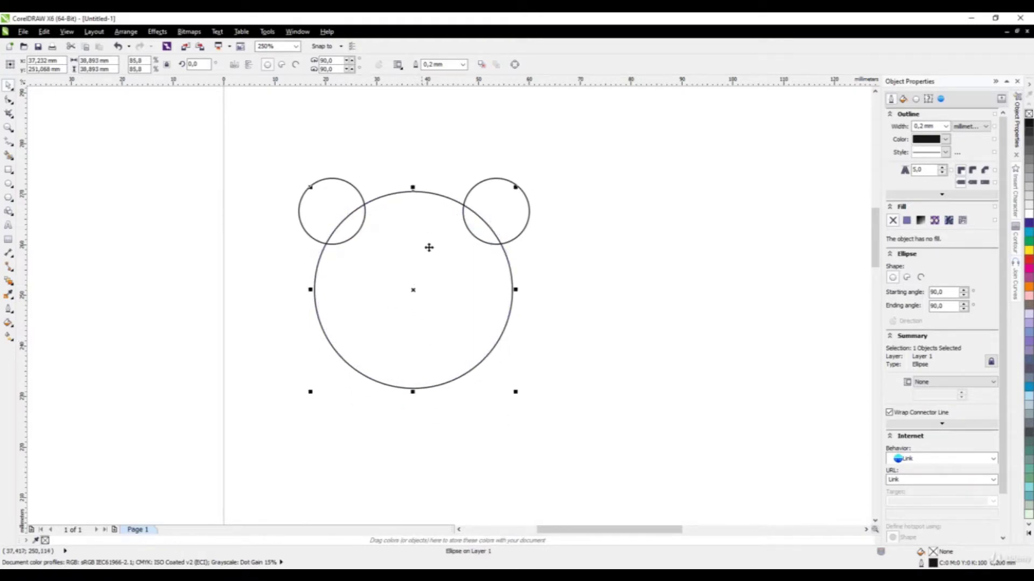
# - Weld the large circle and the two ear circles into a single bear-head outline
pyautogui.scroll(-1, 563, 264)
pyautogui.click(395, 235)
pyautogui.scroll(-1, 396, 235)
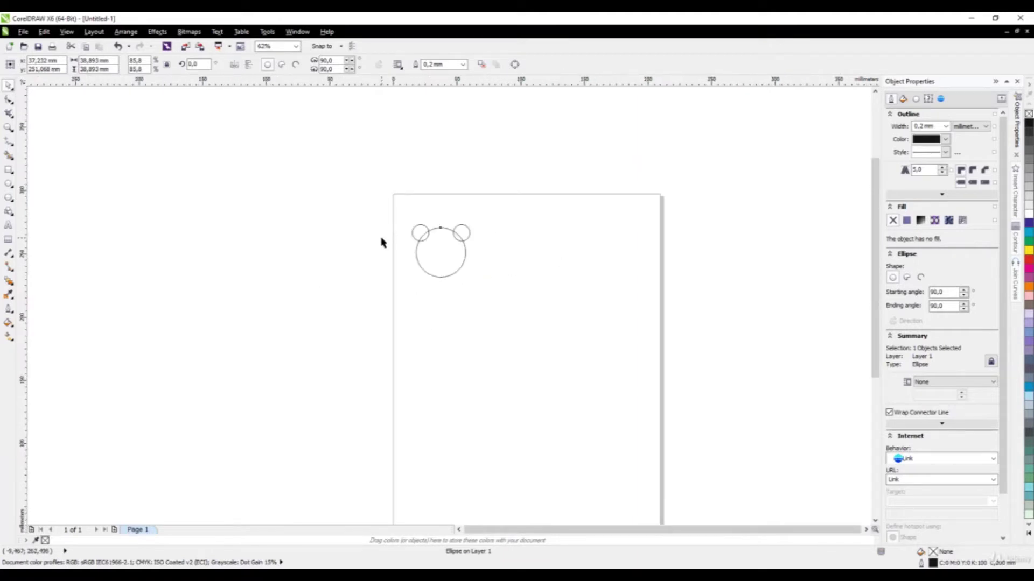
pyautogui.scroll(1, 393, 234)
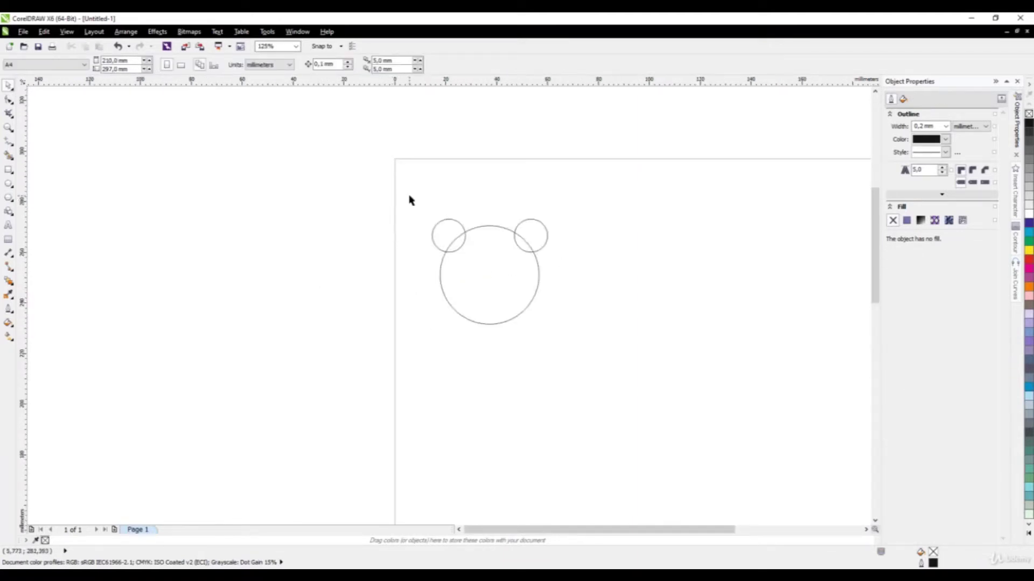
pyautogui.moveTo(413, 208); pyautogui.dragTo(597, 380)
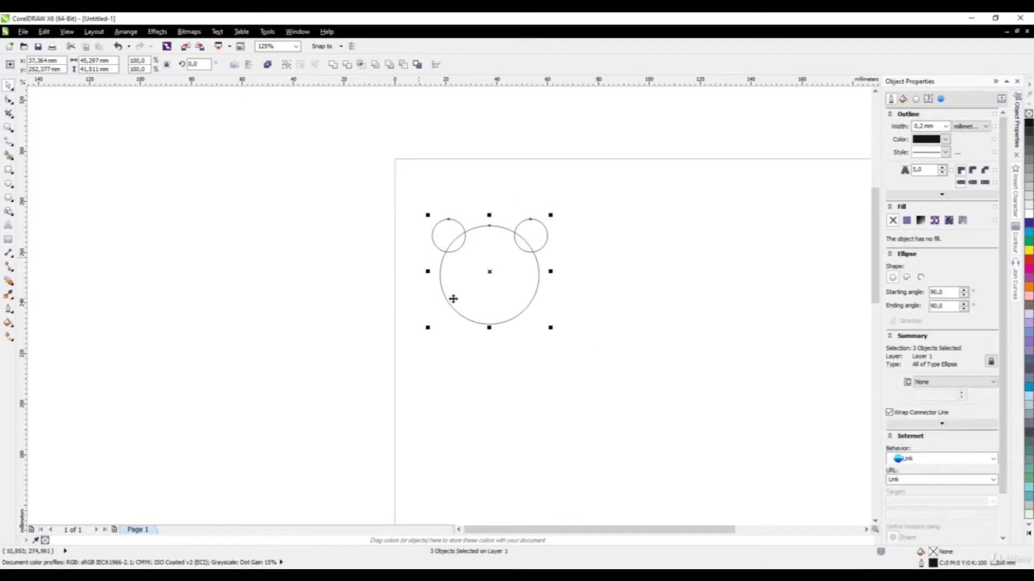
pyautogui.click(333, 67)
pyautogui.click(316, 189)
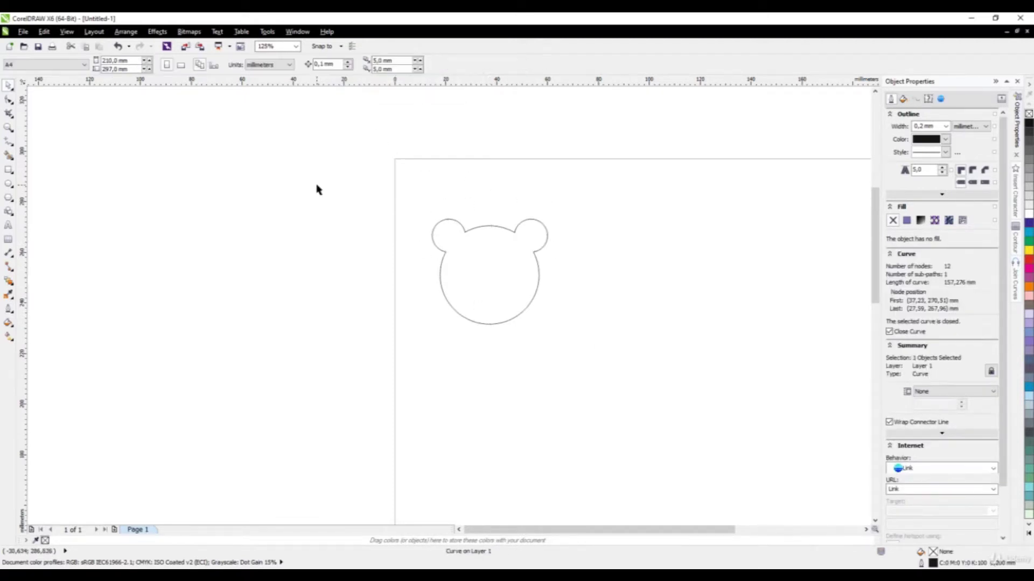
# - Draw a tiny circle about 1.5 mm in diameter just below the bear head
pyautogui.scroll(-1, 491, 242)
pyautogui.scroll(1, 491, 242)
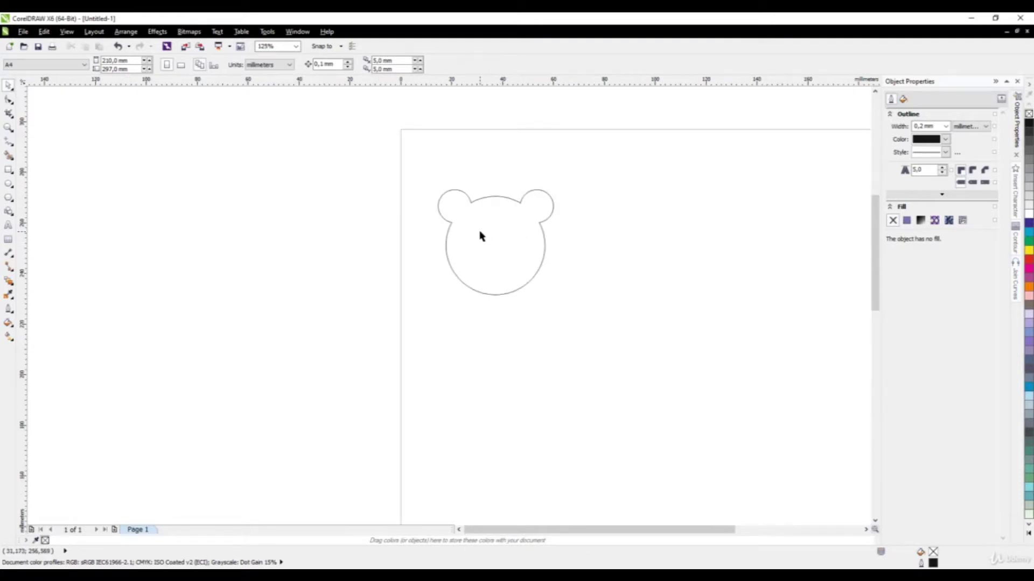
pyautogui.click(8, 198)
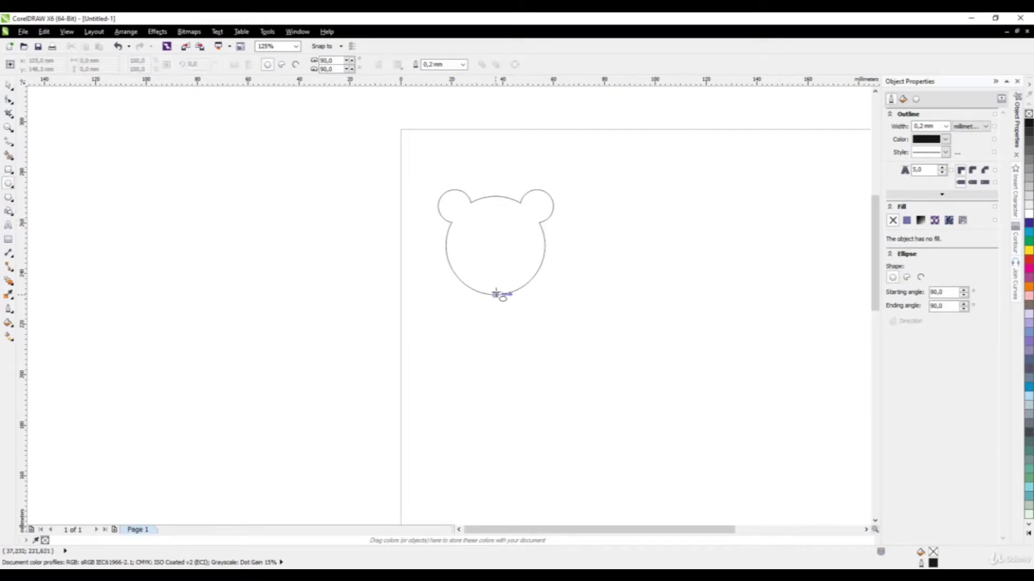
pyautogui.scroll(1, 499, 304)
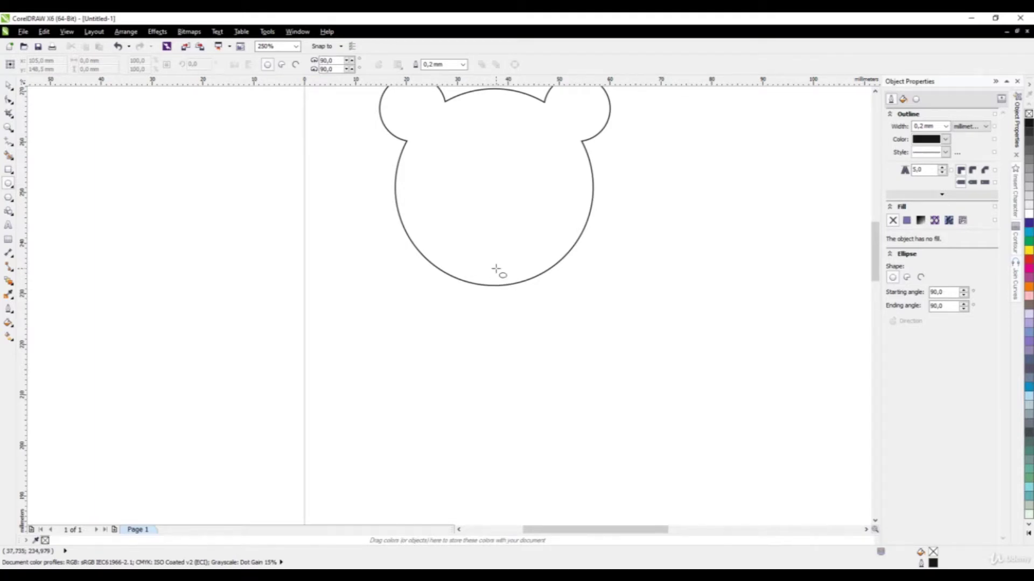
pyautogui.moveTo(481, 315); pyautogui.dragTo(488, 320)
pyautogui.click(9, 86)
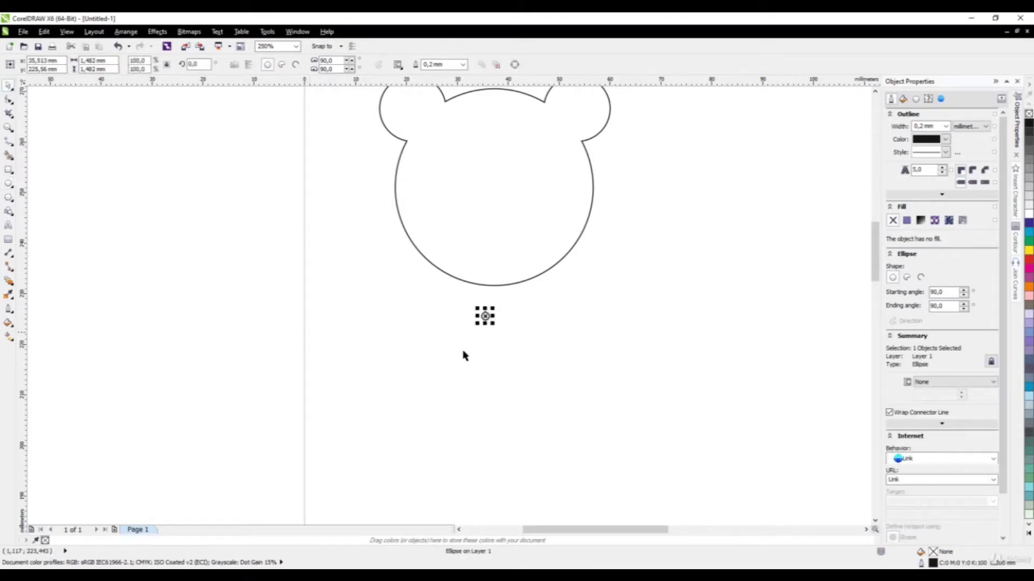
# - Set the tiny circle's diameter to 3 mm
pyautogui.scroll(3, 487, 314)
pyautogui.moveTo(405, 279); pyautogui.dragTo(558, 388)
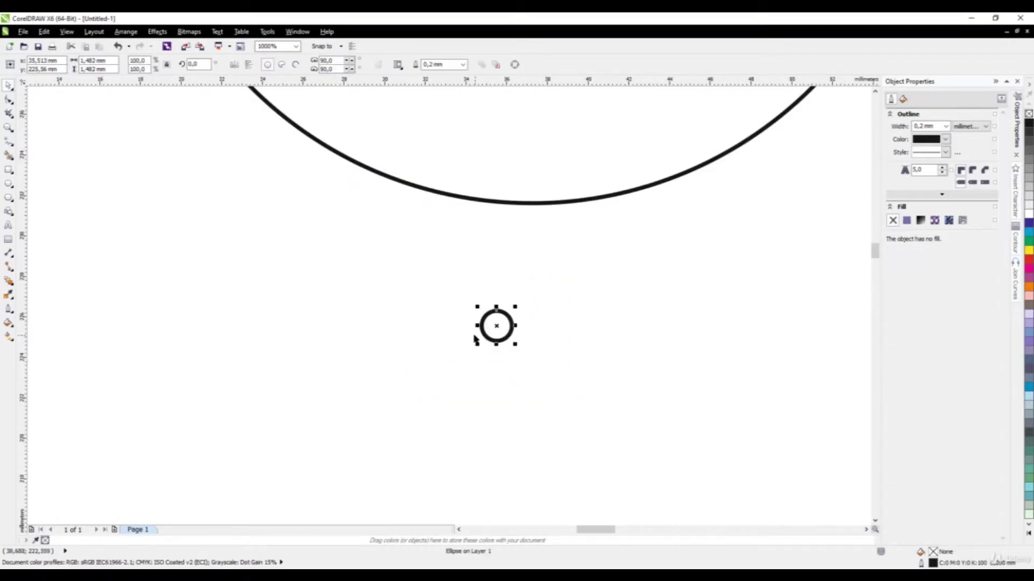
pyautogui.scroll(-2, 474, 335)
pyautogui.click(94, 60)
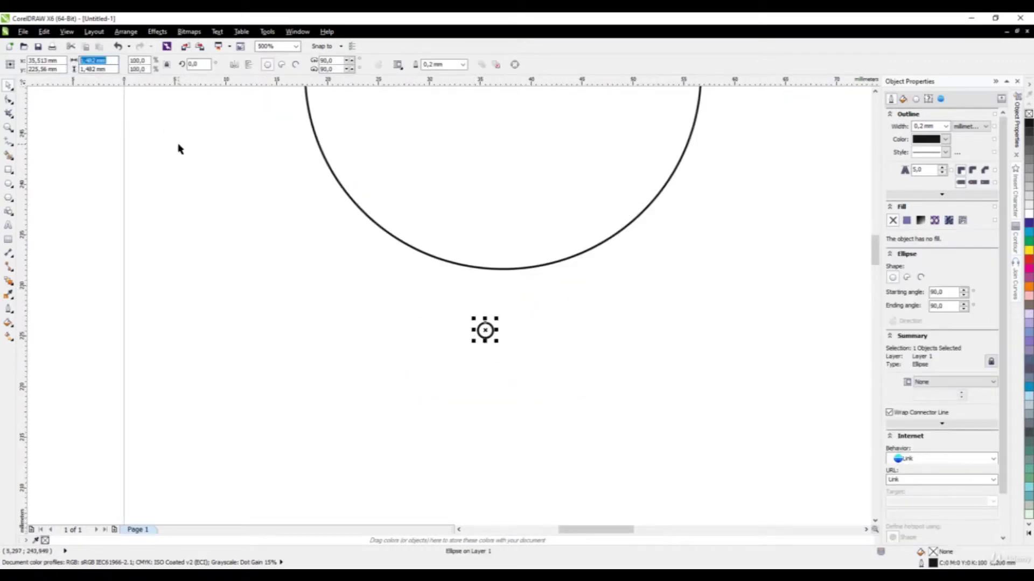
pyautogui.write('3')
pyautogui.press('Return')
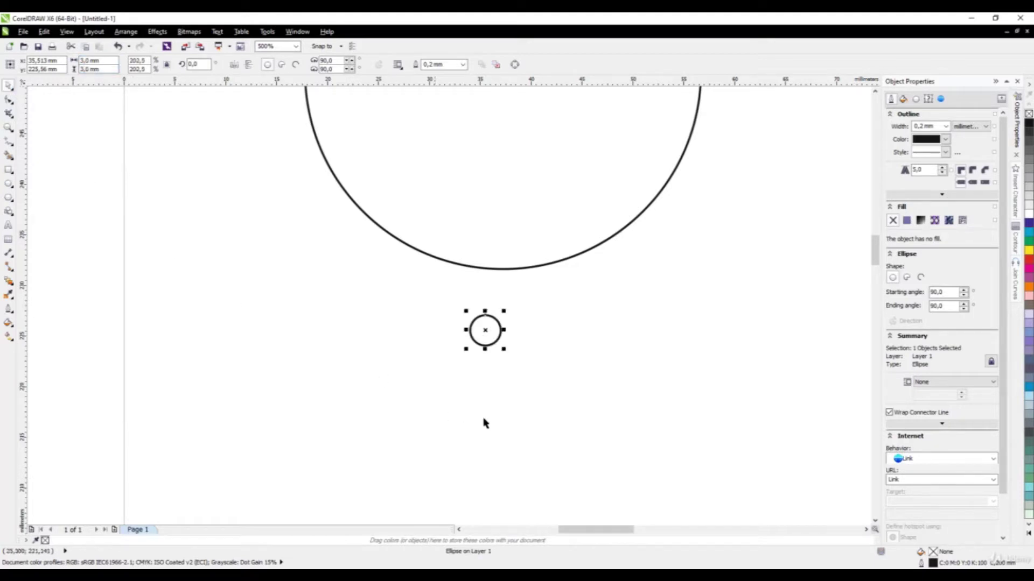
# - Align the small circle with the bear head's centre both horizontally and vertically
pyautogui.scroll(-1, 497, 377)
pyautogui.scroll(1, 500, 384)
pyautogui.scroll(-1, 487, 392)
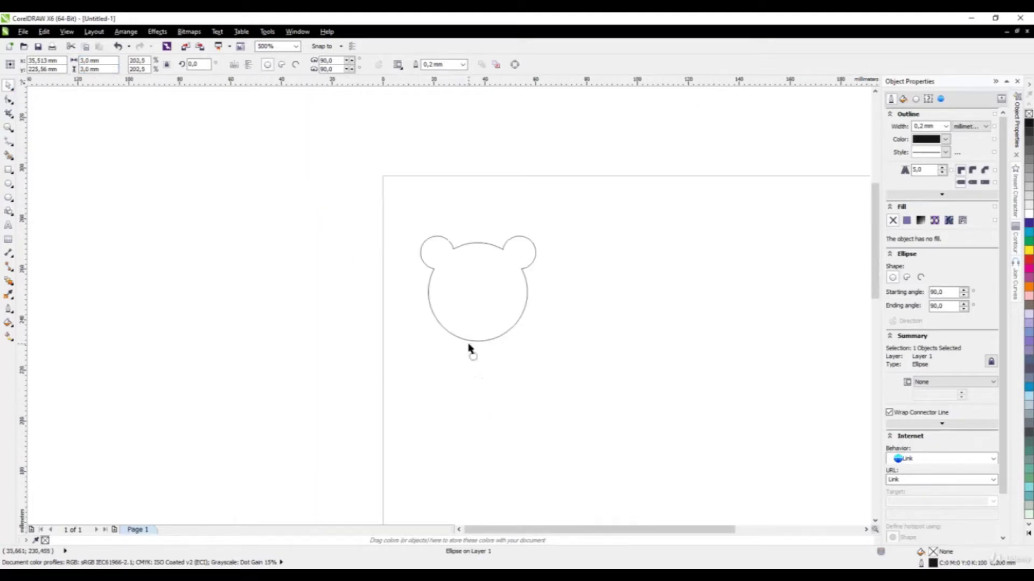
pyautogui.moveTo(582, 198); pyautogui.dragTo(380, 438)
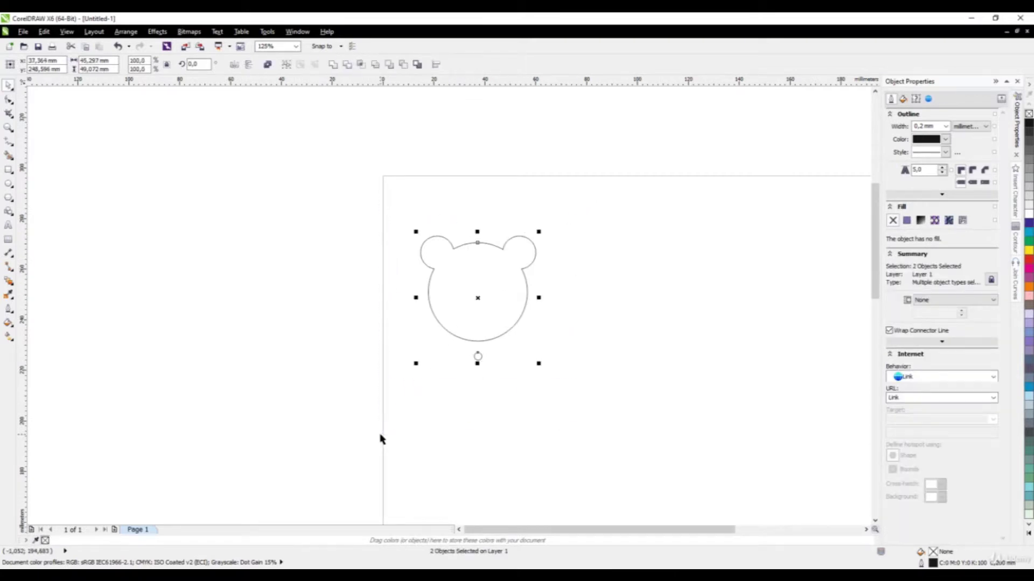
pyautogui.press('e')
pyautogui.click(411, 404)
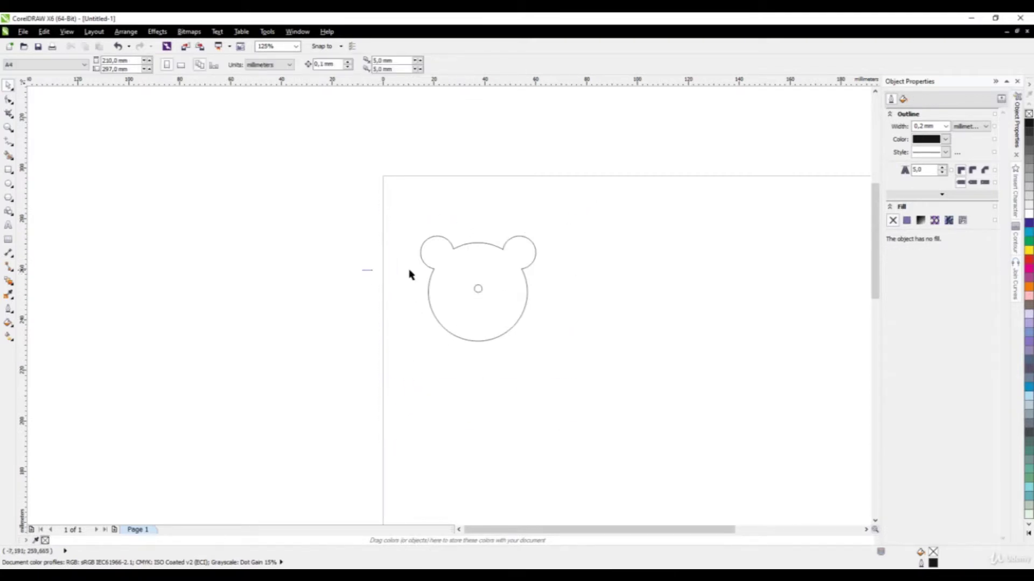
# - Move the small circle straight down to just inside the bear head's bottom edge
pyautogui.moveTo(410, 274); pyautogui.dragTo(578, 312)
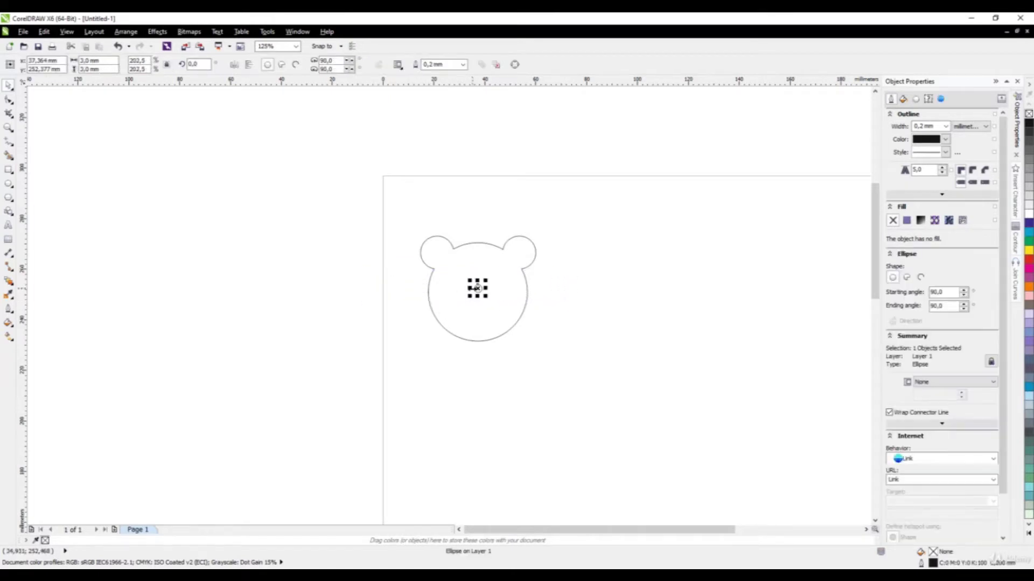
pyautogui.scroll(2, 477, 288)
pyautogui.scroll(-2, 500, 229)
pyautogui.scroll(2, 502, 242)
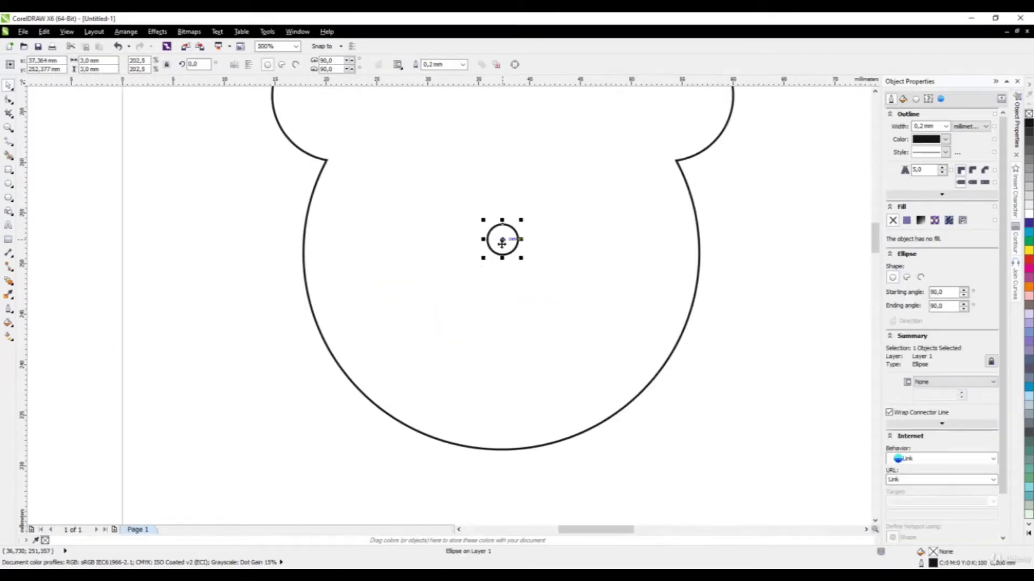
pyautogui.moveTo(501, 242); pyautogui.dragTo(500, 418)
pyautogui.click(498, 479)
# - Add artistic text beside the bear head reading "I Love", "You My" and "Baby" on three separate lines
pyautogui.scroll(-2, 554, 290)
pyautogui.scroll(-1, 557, 334)
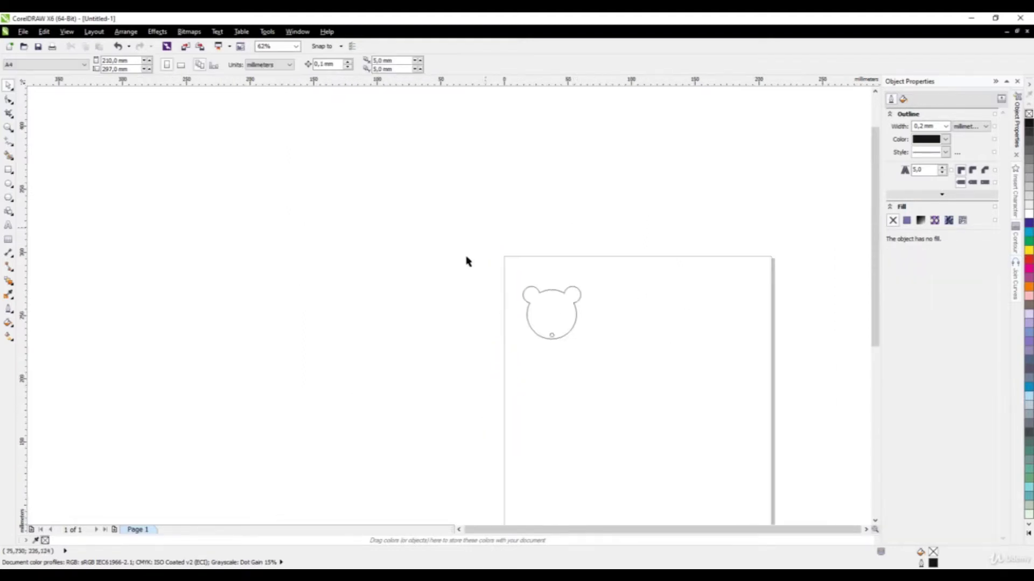
pyautogui.scroll(1, 571, 339)
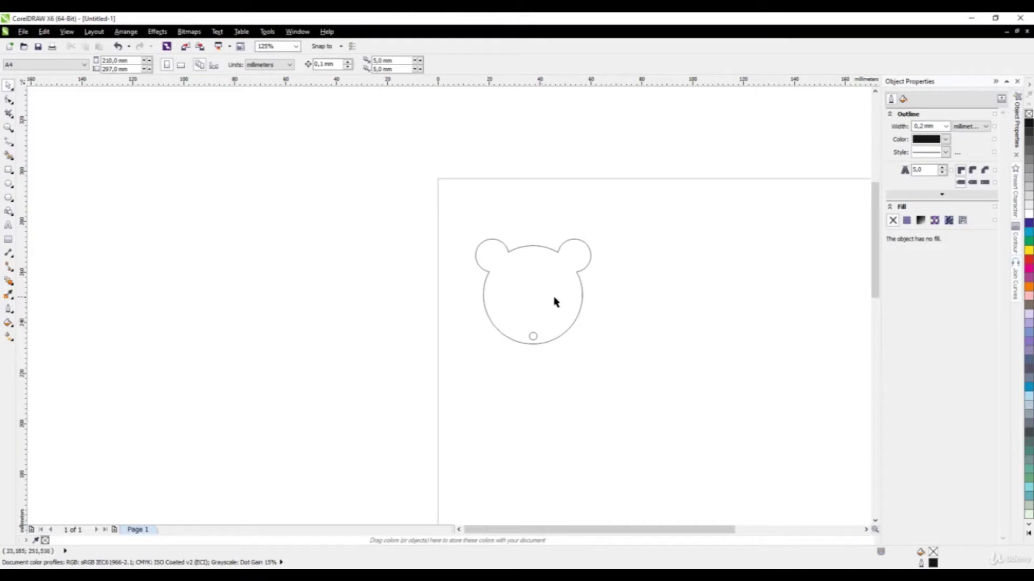
pyautogui.scroll(1, 541, 338)
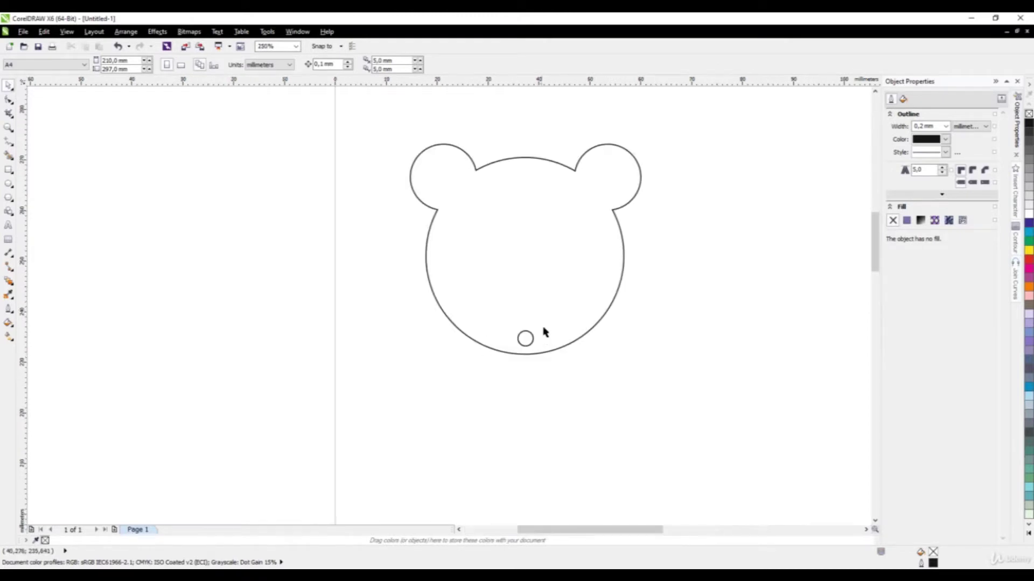
pyautogui.click(9, 225)
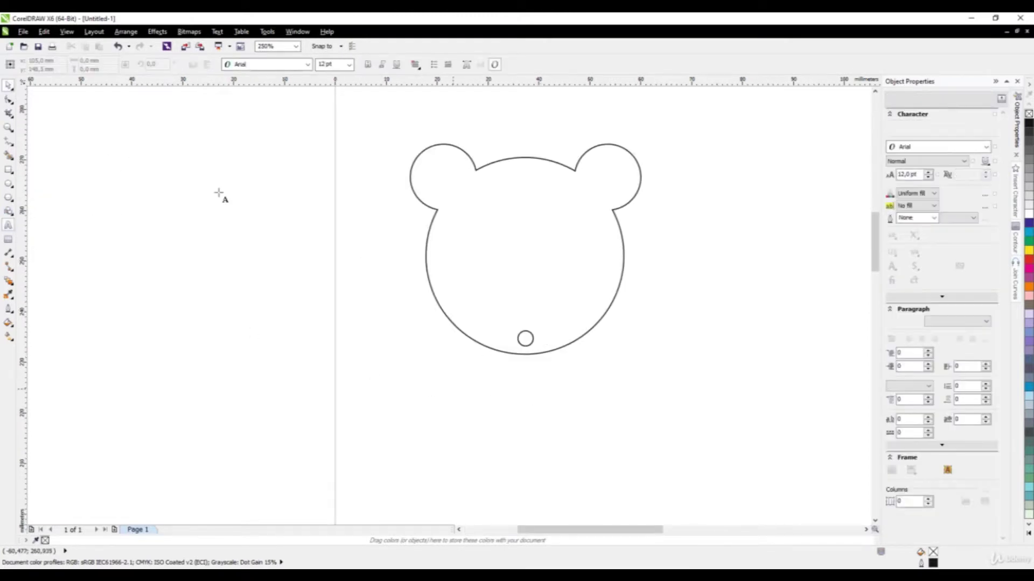
pyautogui.scroll(-2, 422, 257)
pyautogui.scroll(2, 561, 264)
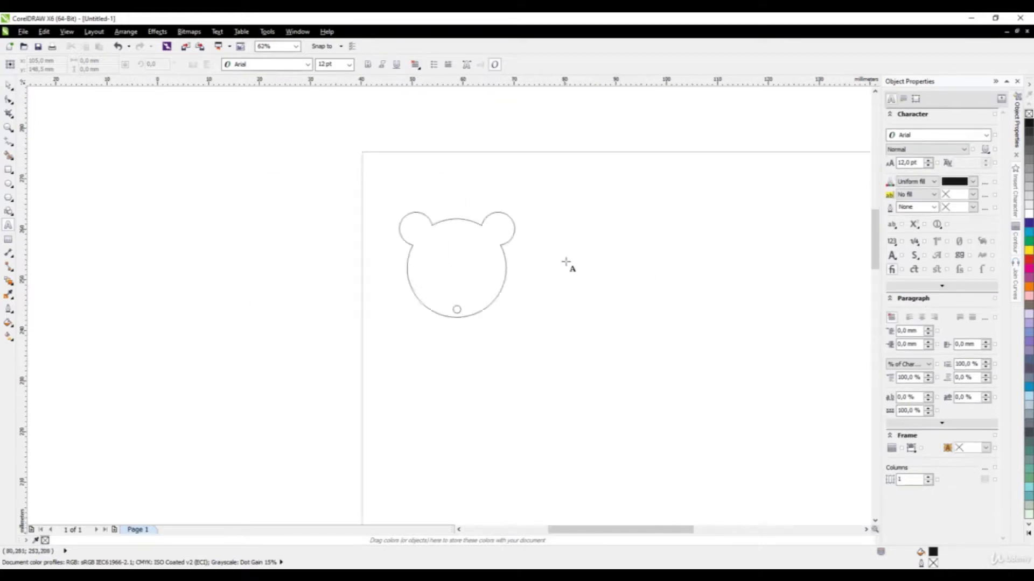
pyautogui.click(537, 271)
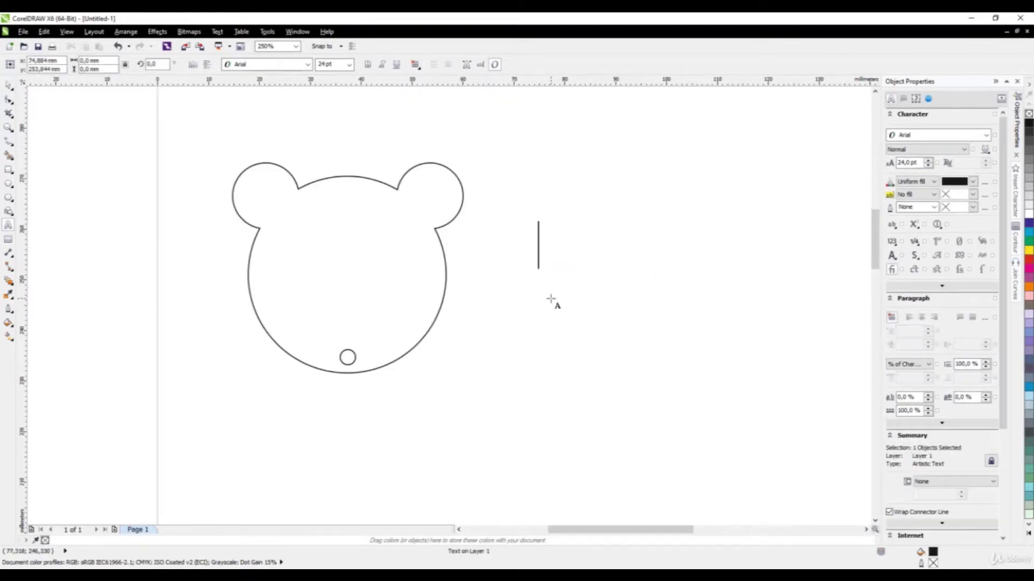
pyautogui.write('Ilo')
pyautogui.press('BackSpace')
pyautogui.press('BackSpace')
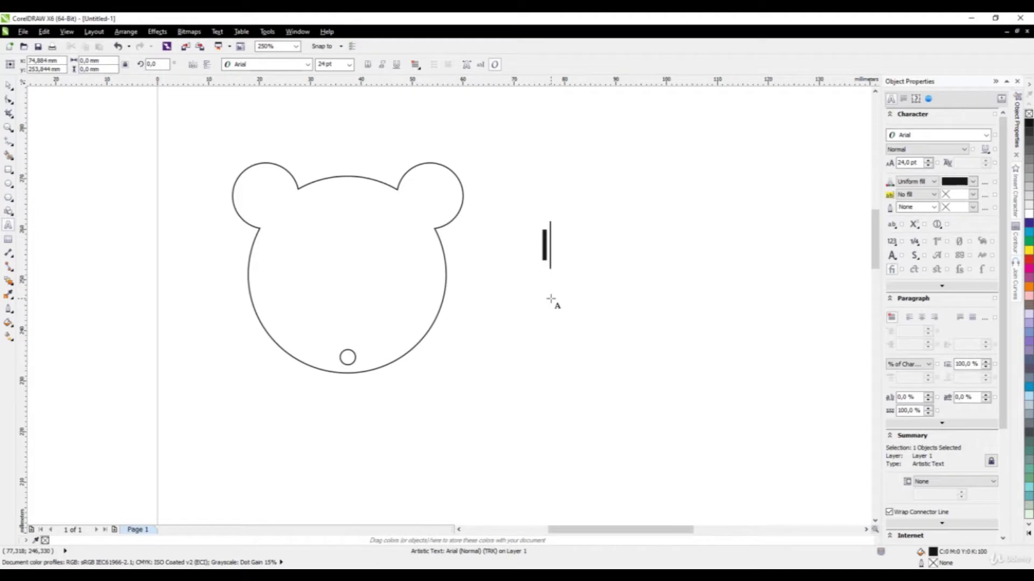
pyautogui.write('Love')
pyautogui.press('Return')
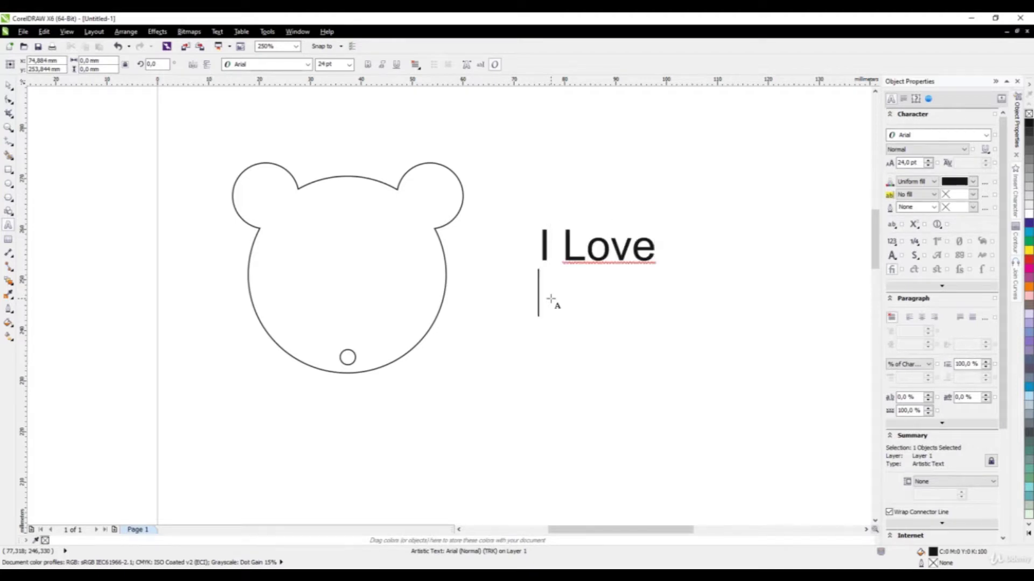
pyautogui.write('You My')
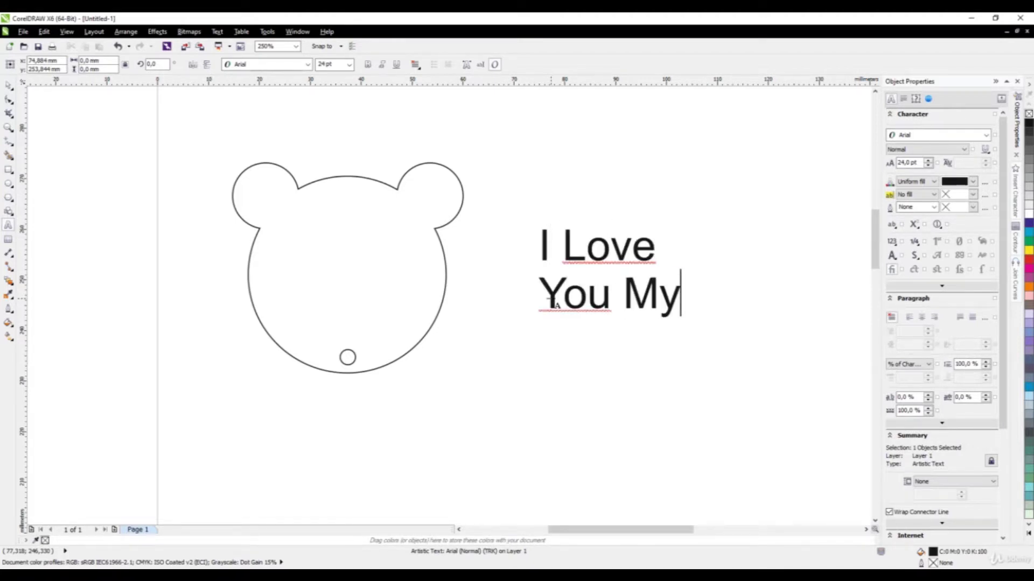
pyautogui.press('Return')
pyautogui.write('Baby')
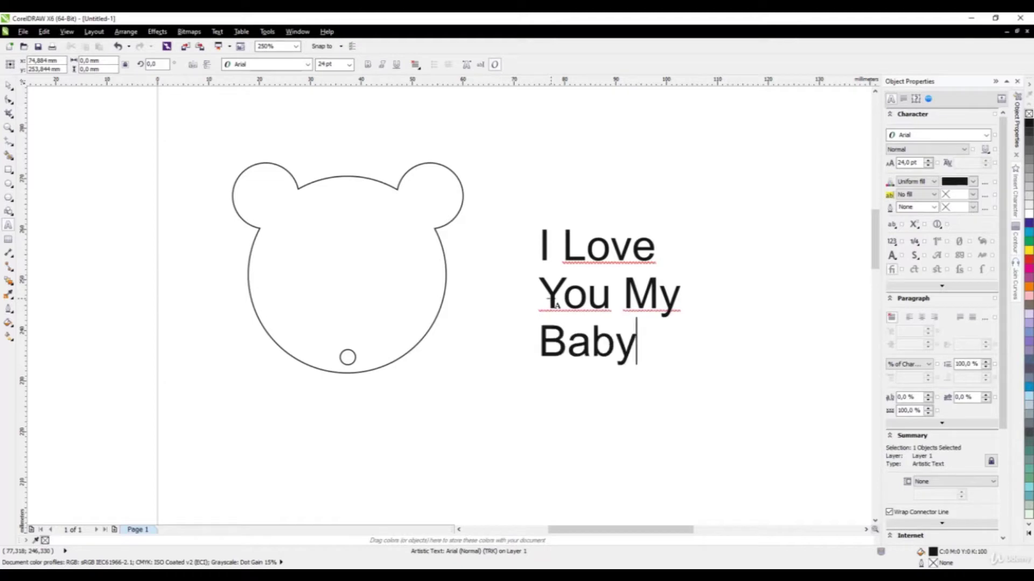
# - Set the three-line text's font to Lobster and its alignment to Center
pyautogui.click(9, 87)
pyautogui.click(264, 64)
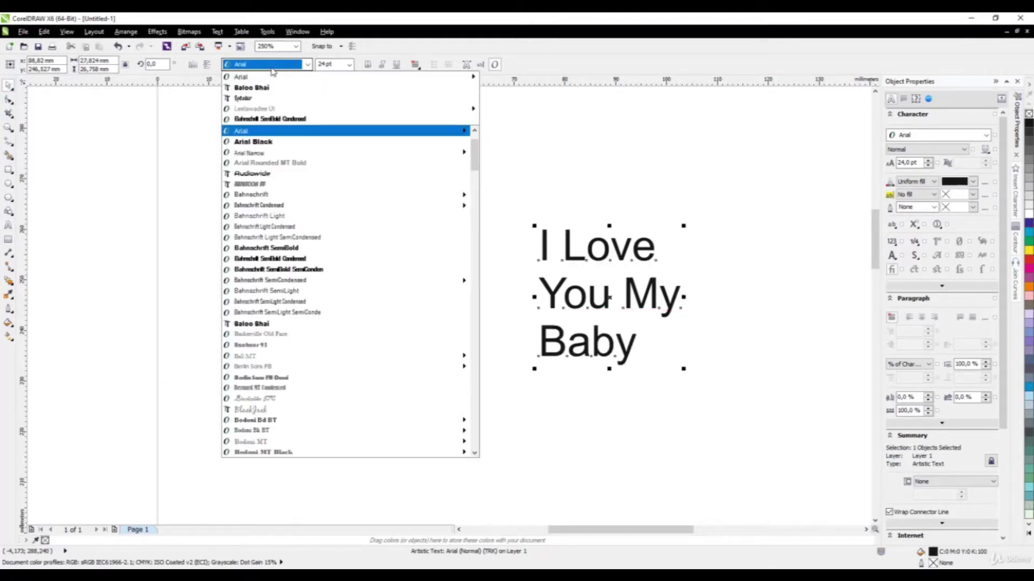
pyautogui.click(264, 99)
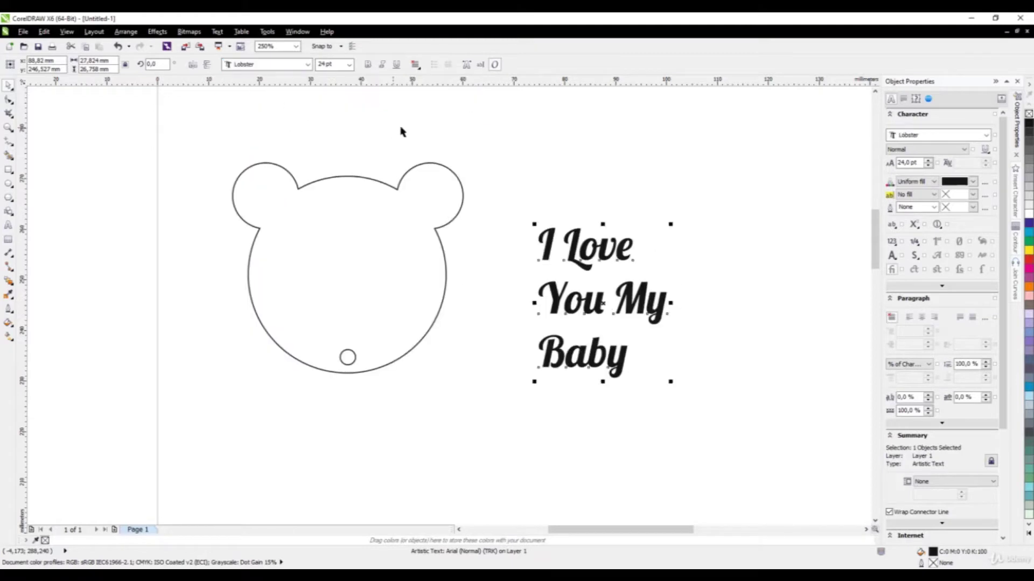
pyautogui.click(415, 65)
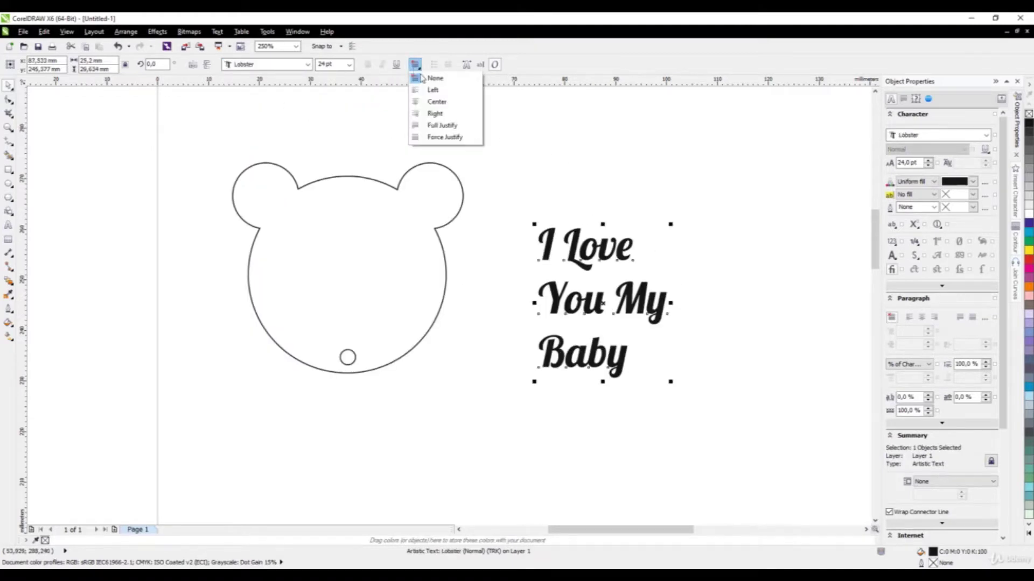
pyautogui.click(434, 102)
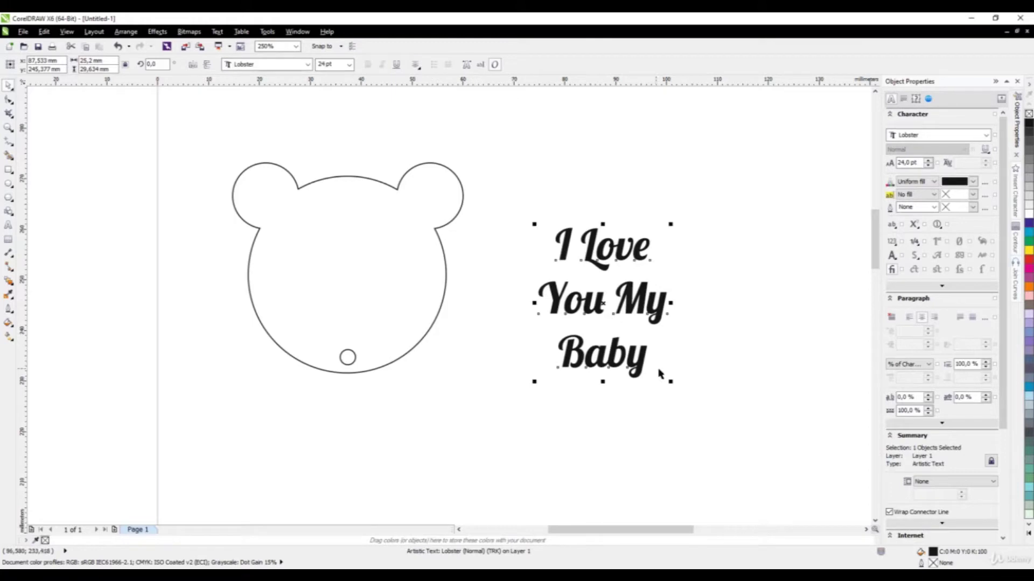
# - Move the text to the middle of the bear head and scale it proportionally to about 25.6 by 30.1 mm
pyautogui.moveTo(670, 381); pyautogui.dragTo(629, 349)
pyautogui.moveTo(582, 278); pyautogui.dragTo(347, 267)
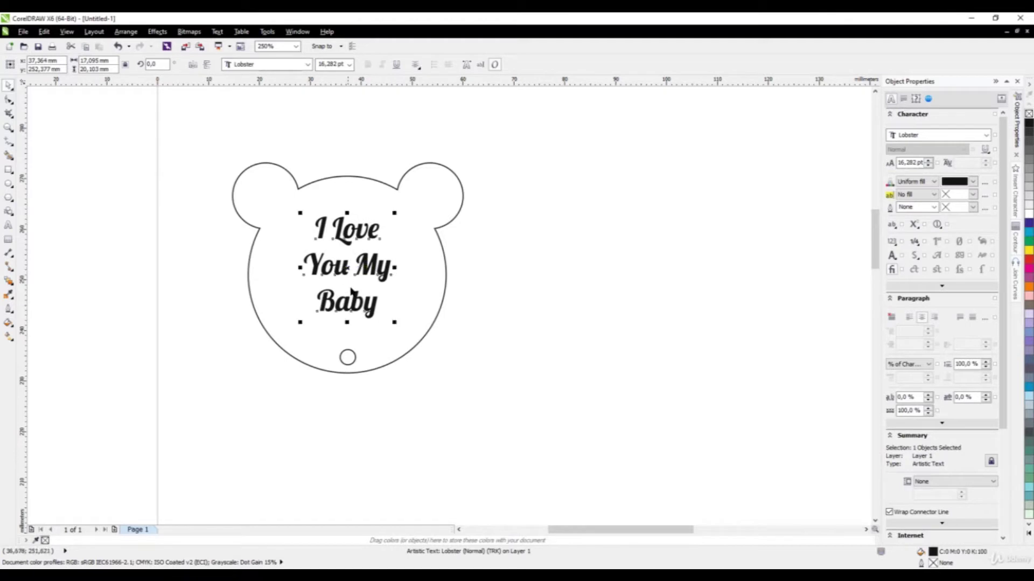
pyautogui.moveTo(395, 323); pyautogui.dragTo(411, 342)
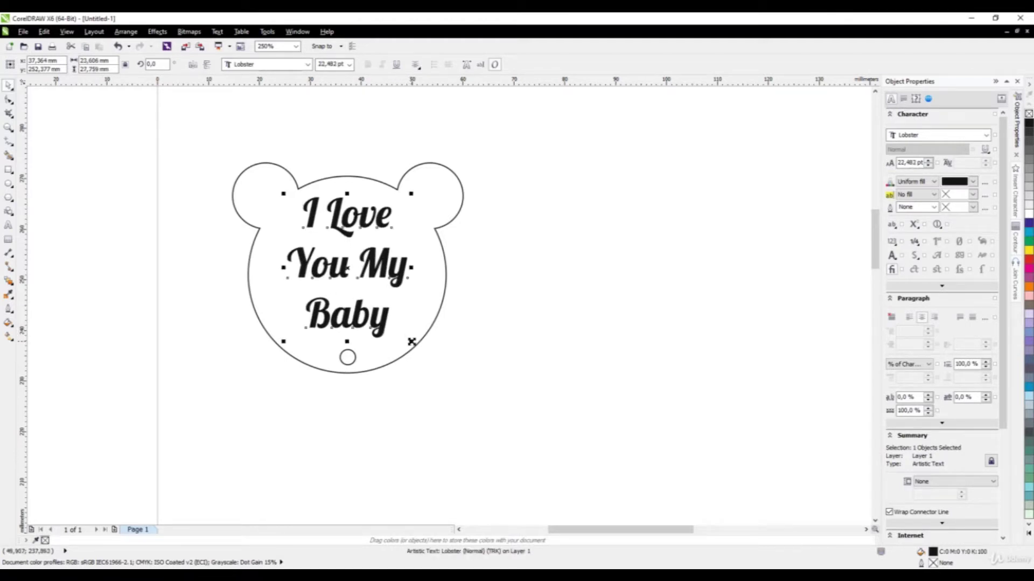
pyautogui.scroll(-2, 630, 270)
pyautogui.scroll(2, 487, 267)
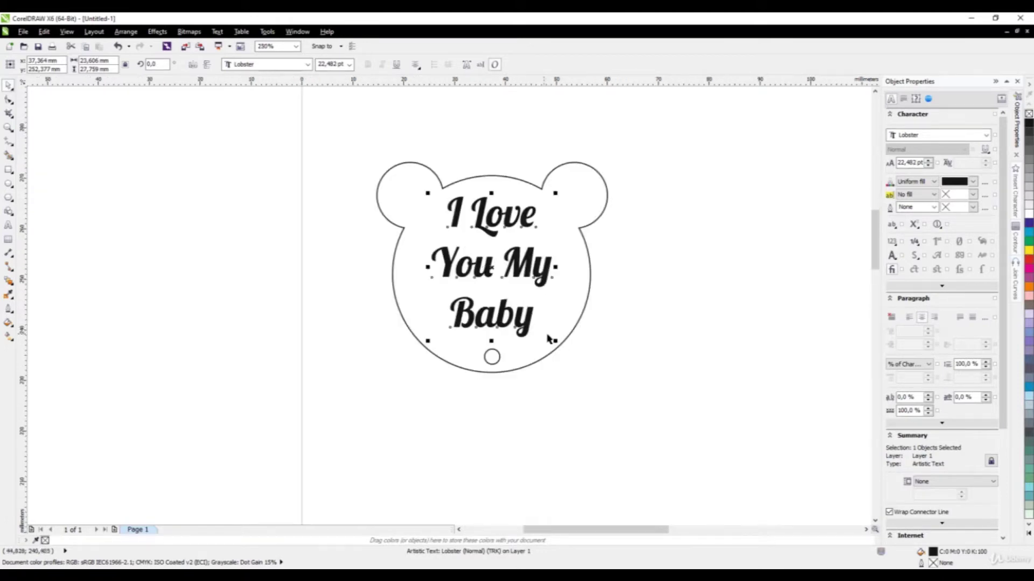
pyautogui.moveTo(555, 340); pyautogui.dragTo(560, 346)
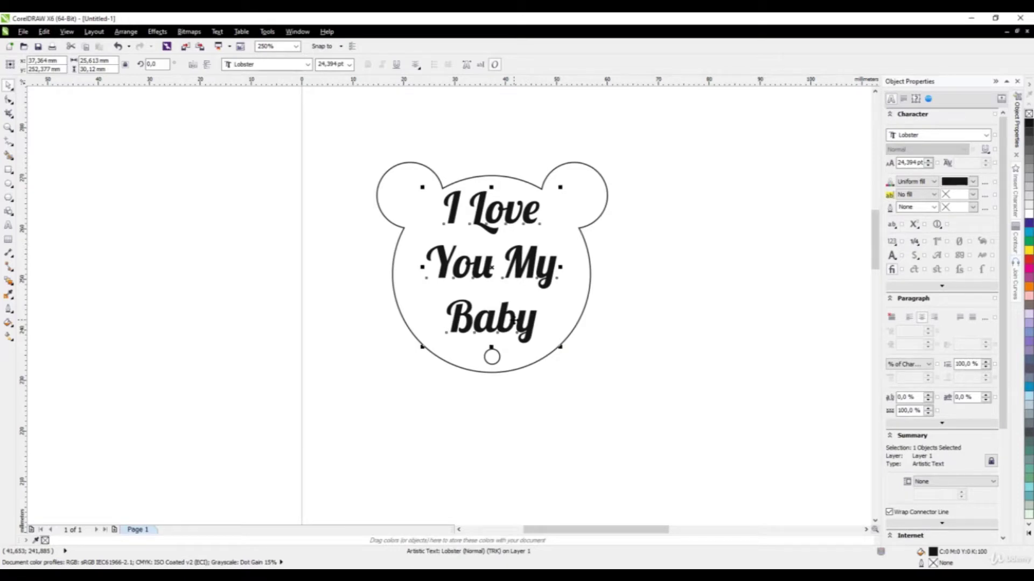
# - Nudge the text straight down by 1 mm inside the bear head and deselect it
pyautogui.press('Down')
pyautogui.press('Down')
pyautogui.press('Down')
pyautogui.press('Down')
pyautogui.press('Down')
pyautogui.press('Down')
pyautogui.press('Down')
pyautogui.press('Down')
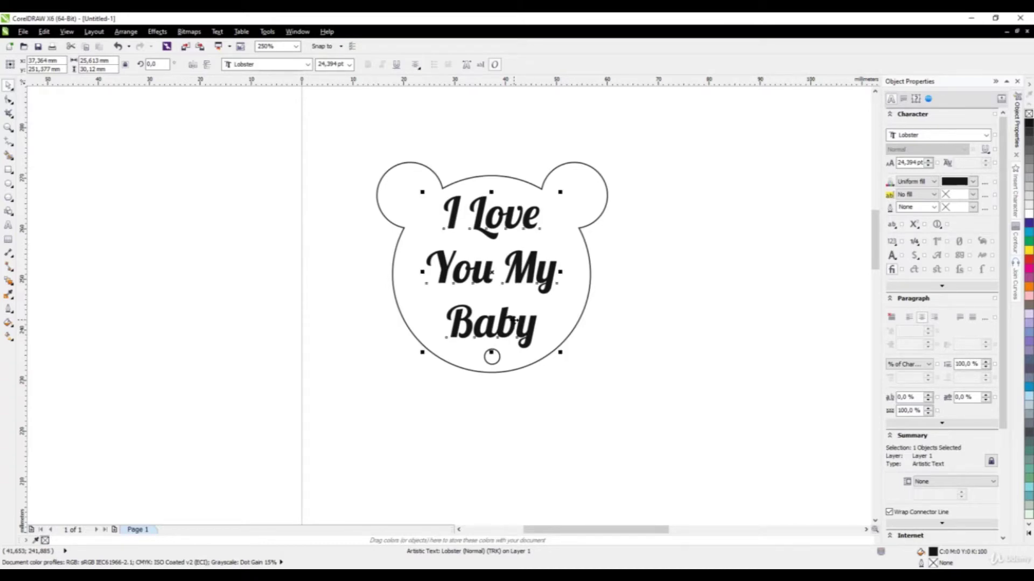
pyautogui.click(563, 287)
pyautogui.scroll(-2, 476, 274)
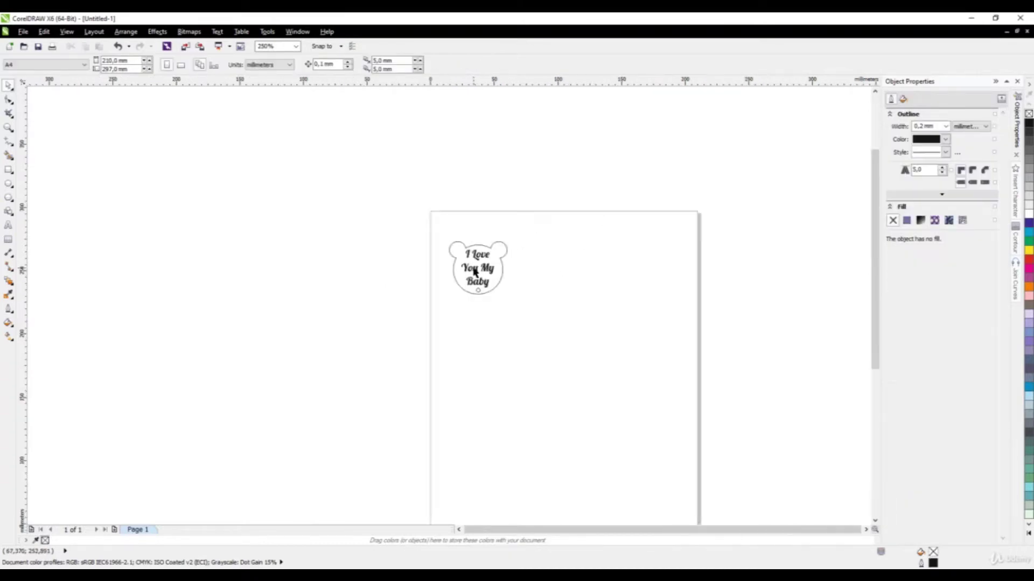
pyautogui.scroll(1, 473, 295)
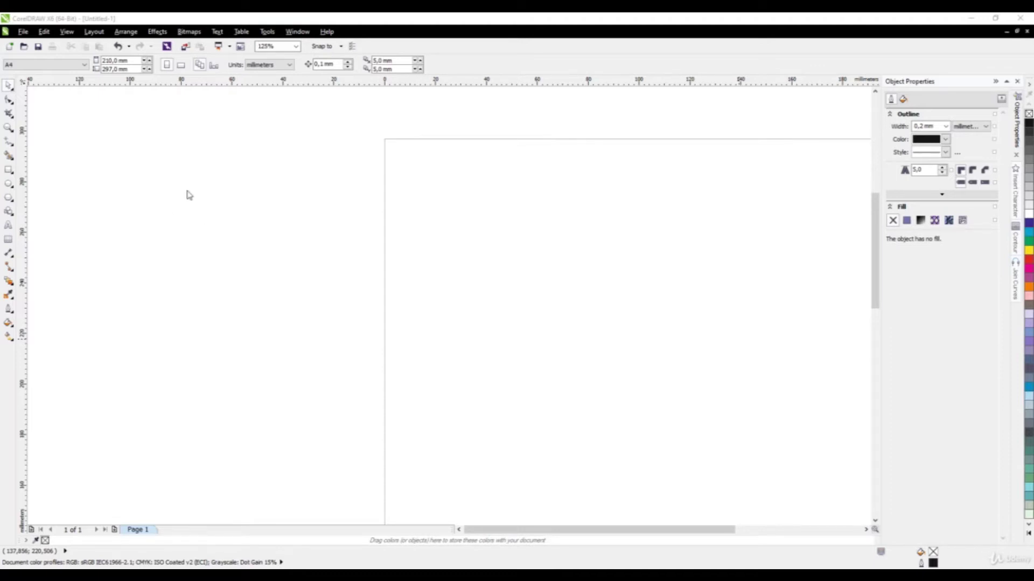
# - Draw a circle about 33 mm in diameter near the empty page's upper-left corner
pyautogui.click(9, 184)
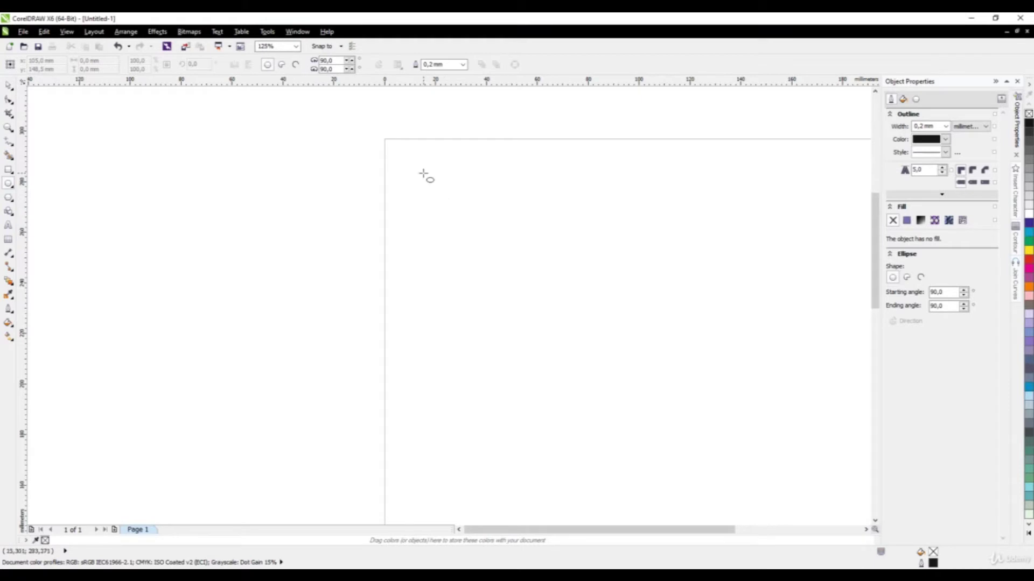
pyautogui.moveTo(436, 178); pyautogui.dragTo(510, 264)
pyautogui.click(8, 85)
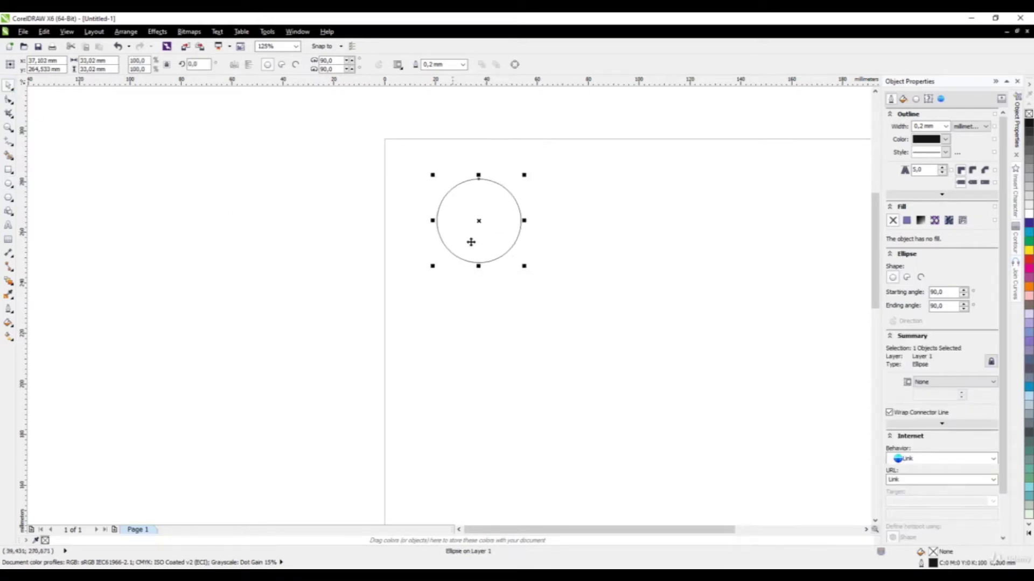
# - Create a concentric copy of the circle scaled down to about 25 mm in diameter
pyautogui.moveTo(524, 268); pyautogui.dragTo(514, 268)
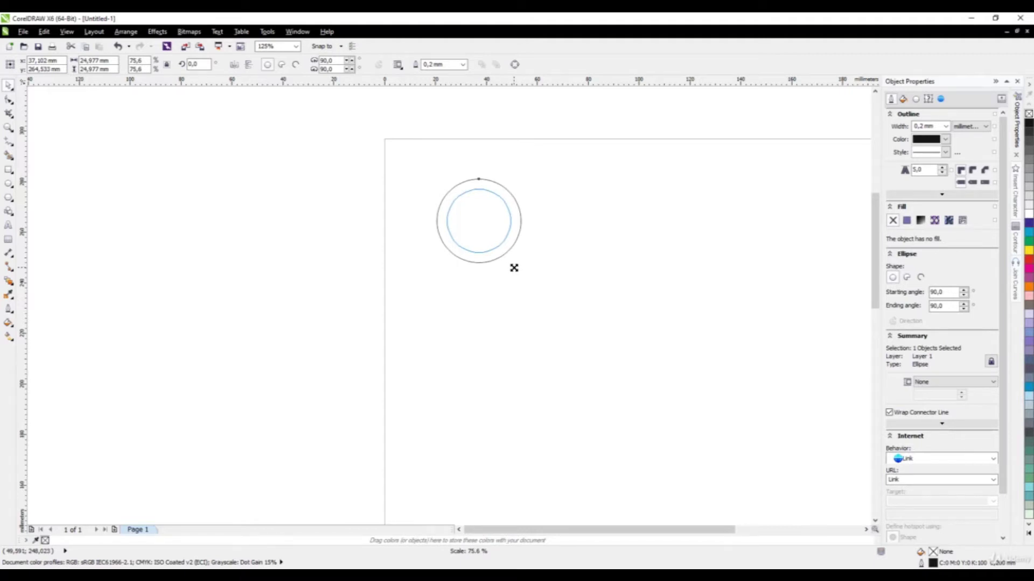
pyautogui.moveTo(514, 267); pyautogui.dragTo(514, 272)
pyautogui.click(429, 243)
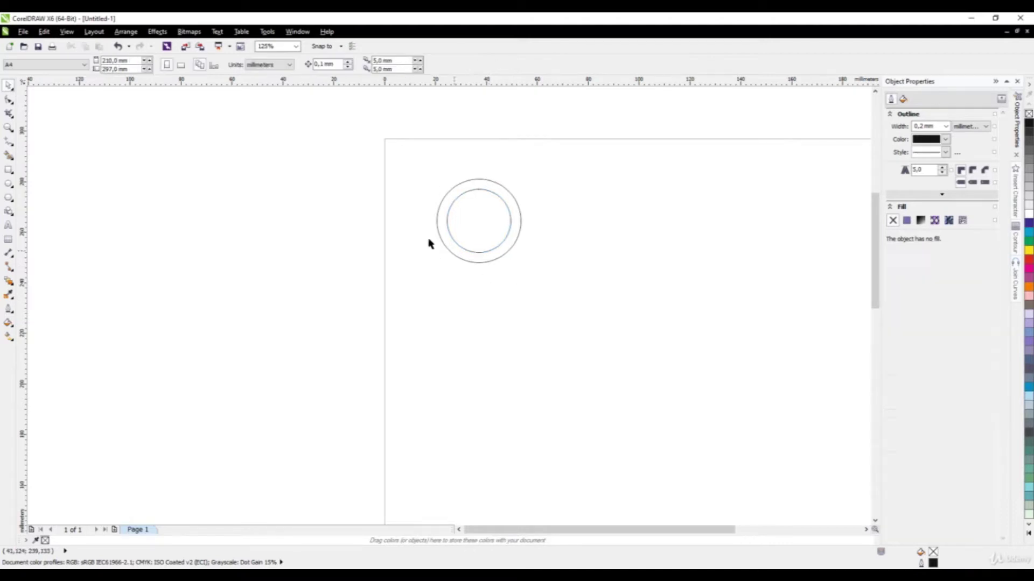
# - Combine the two concentric circles into a single ring-shaped curve
pyautogui.scroll(-2, 382, 235)
pyautogui.scroll(4, 436, 235)
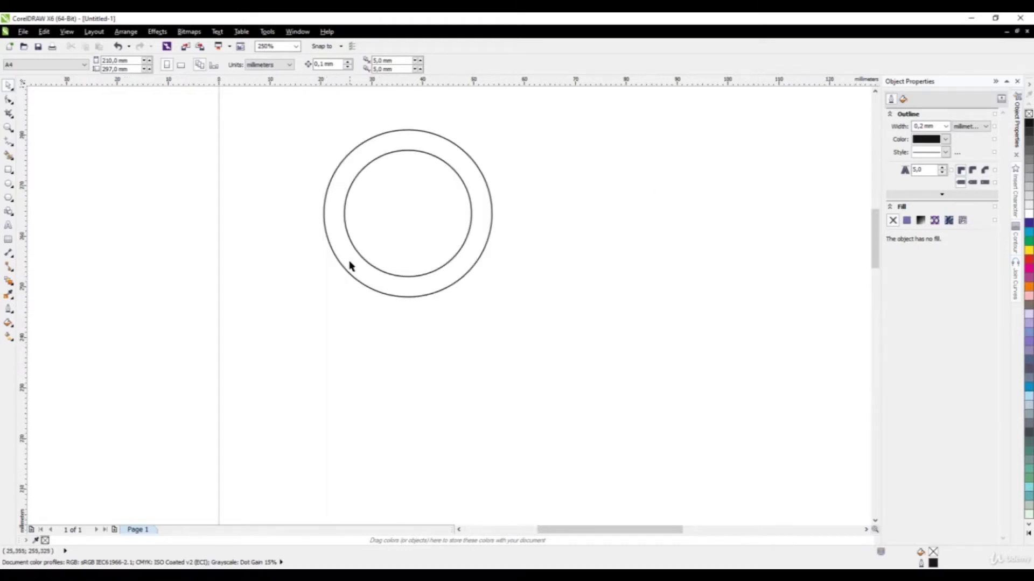
pyautogui.scroll(-2, 349, 259)
pyautogui.moveTo(305, 180); pyautogui.dragTo(471, 323)
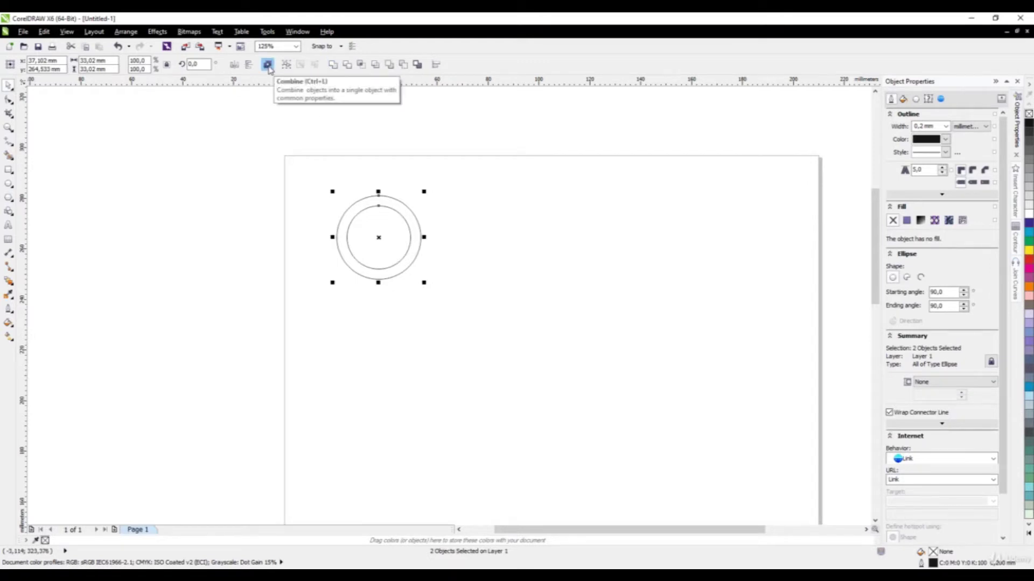
pyautogui.click(268, 65)
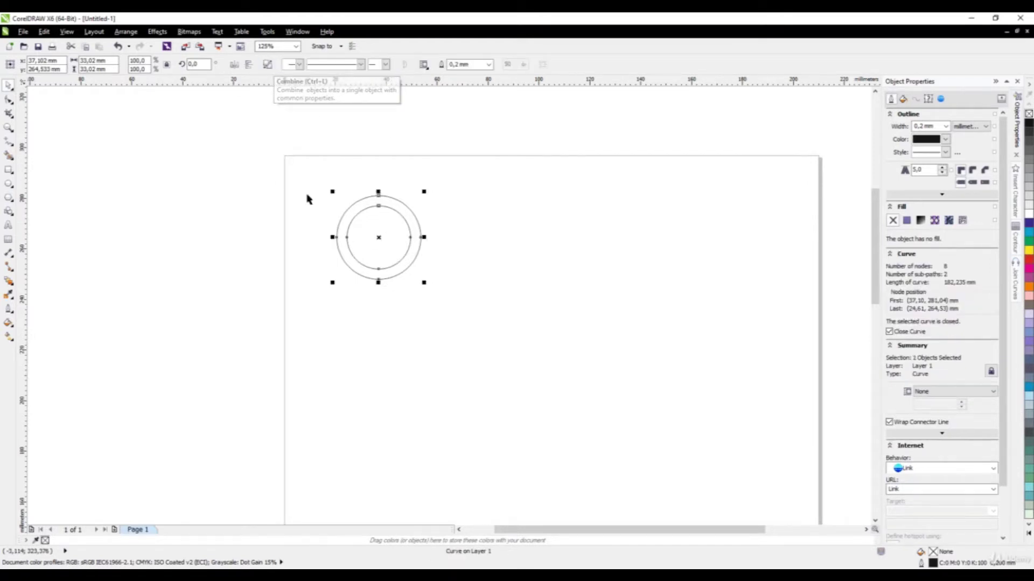
pyautogui.click(434, 202)
pyautogui.click(355, 218)
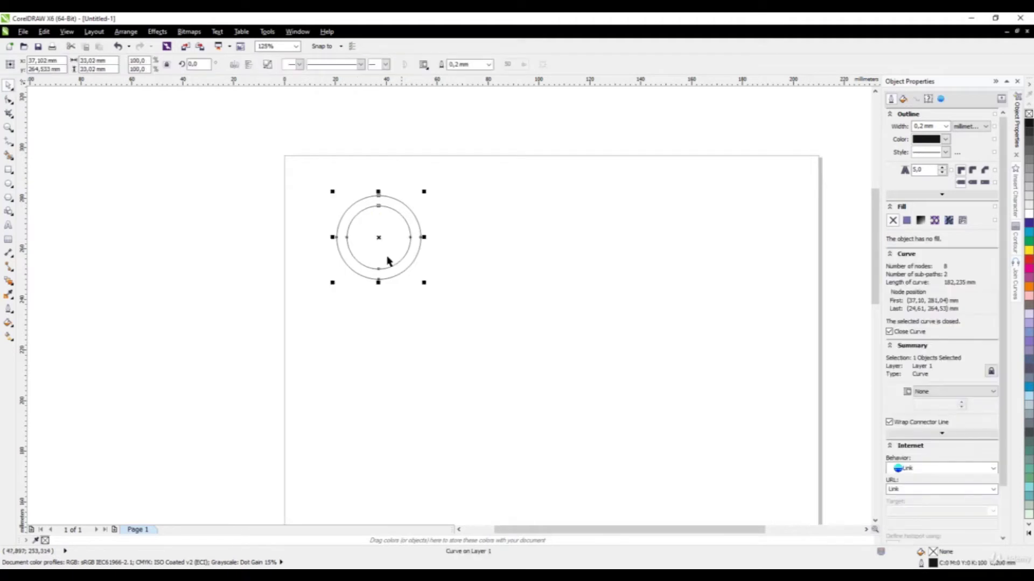
# - Duplicate the ring, scale the copy to about 27 mm in diameter, and overlap it with the original ring's right side
pyautogui.moveTo(379, 242); pyautogui.dragTo(489, 237)
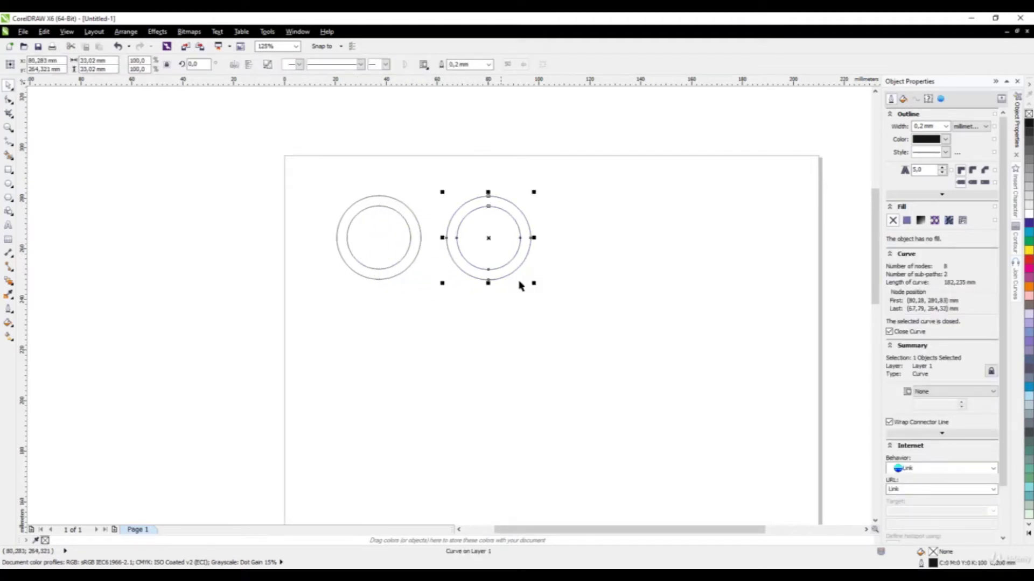
pyautogui.moveTo(534, 284); pyautogui.dragTo(509, 284)
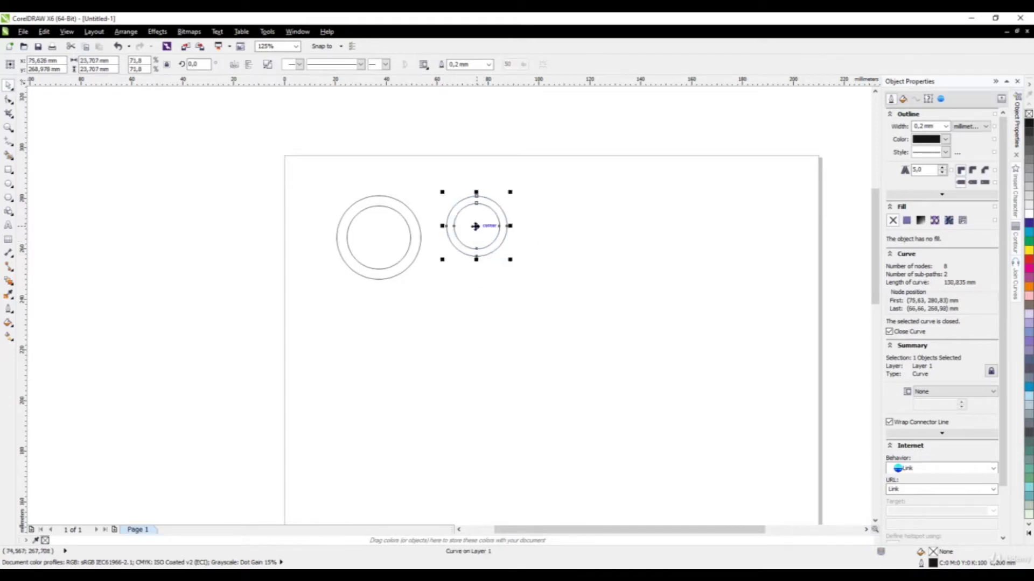
pyautogui.moveTo(473, 227); pyautogui.dragTo(418, 248)
pyautogui.moveTo(453, 282); pyautogui.dragTo(461, 290)
pyautogui.scroll(1, 383, 237)
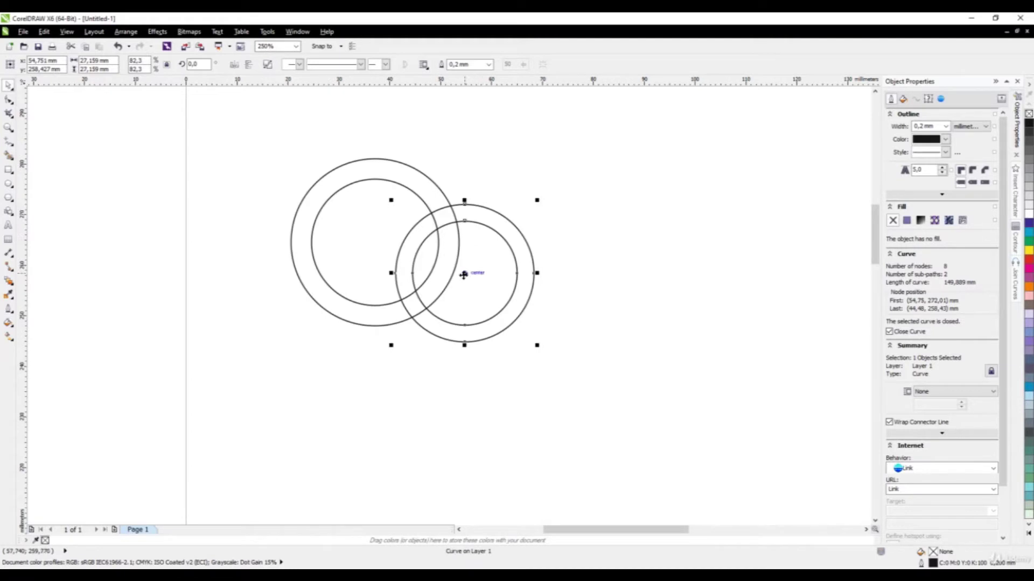
pyautogui.moveTo(464, 275); pyautogui.dragTo(471, 245)
pyautogui.scroll(-1, 474, 260)
pyautogui.click(456, 309)
# - Weld the two overlapping rings into one shape
pyautogui.scroll(1, 353, 281)
pyautogui.scroll(-1, 314, 196)
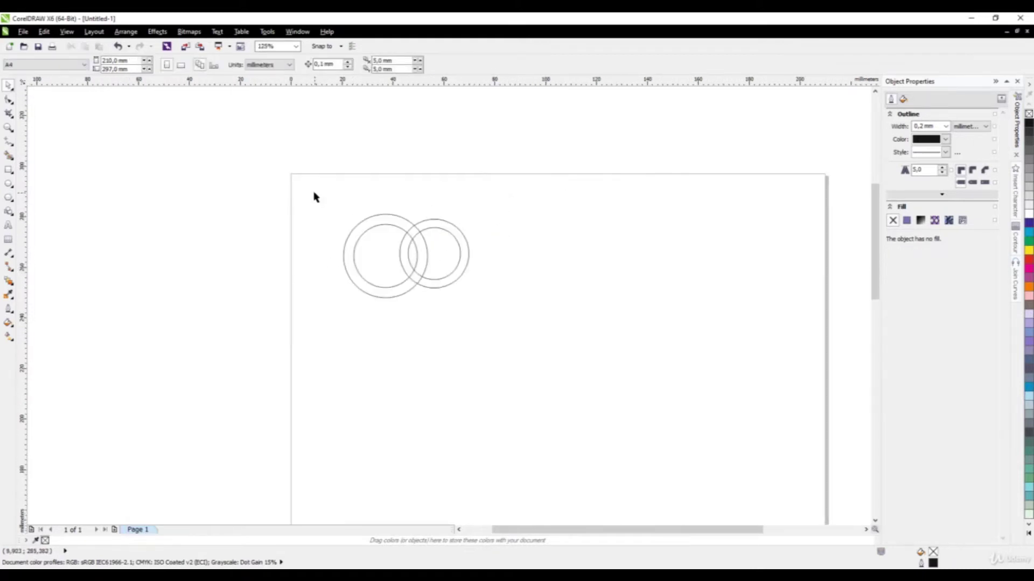
pyautogui.moveTo(390, 243); pyautogui.dragTo(544, 362)
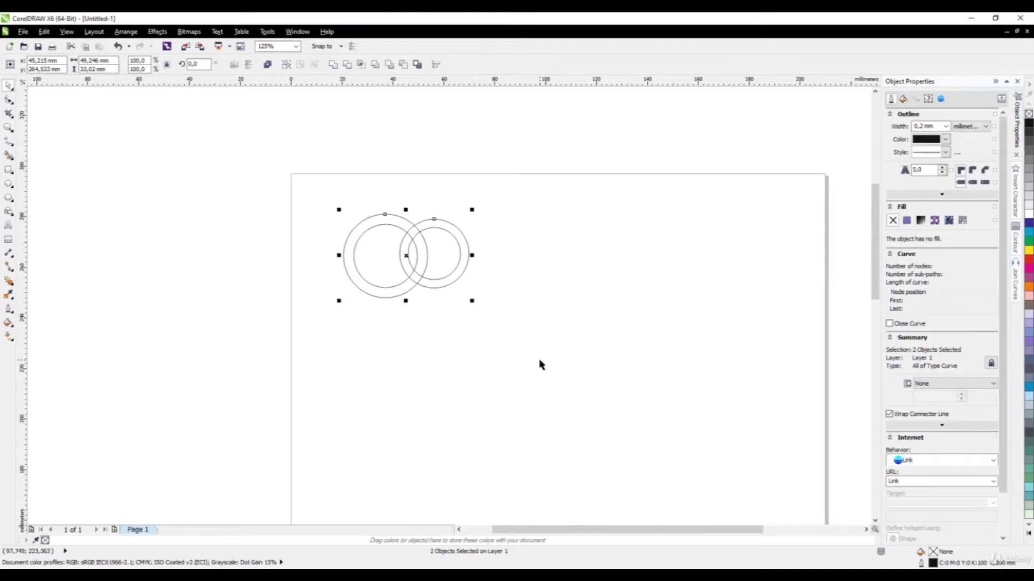
pyautogui.click(333, 65)
pyautogui.click(311, 272)
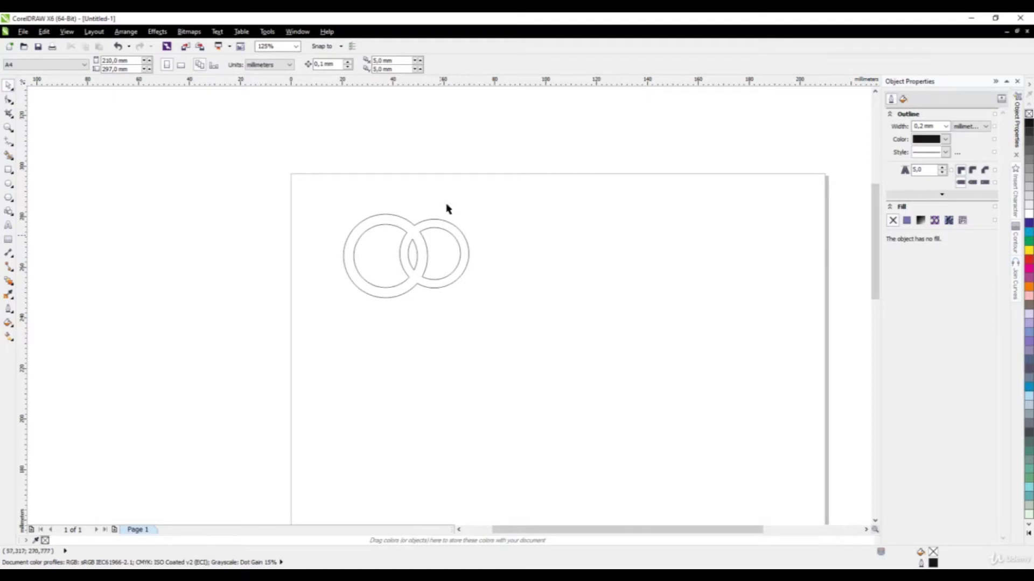
# - Draw a square above the smaller ring and set its size to 6 mm by 6 mm
pyautogui.scroll(3, 437, 233)
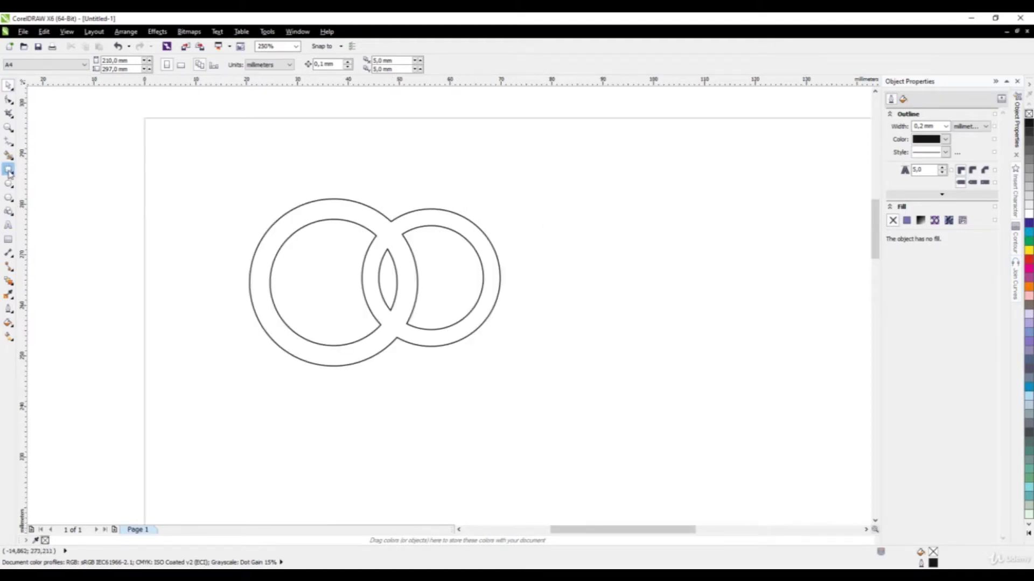
pyautogui.click(10, 173)
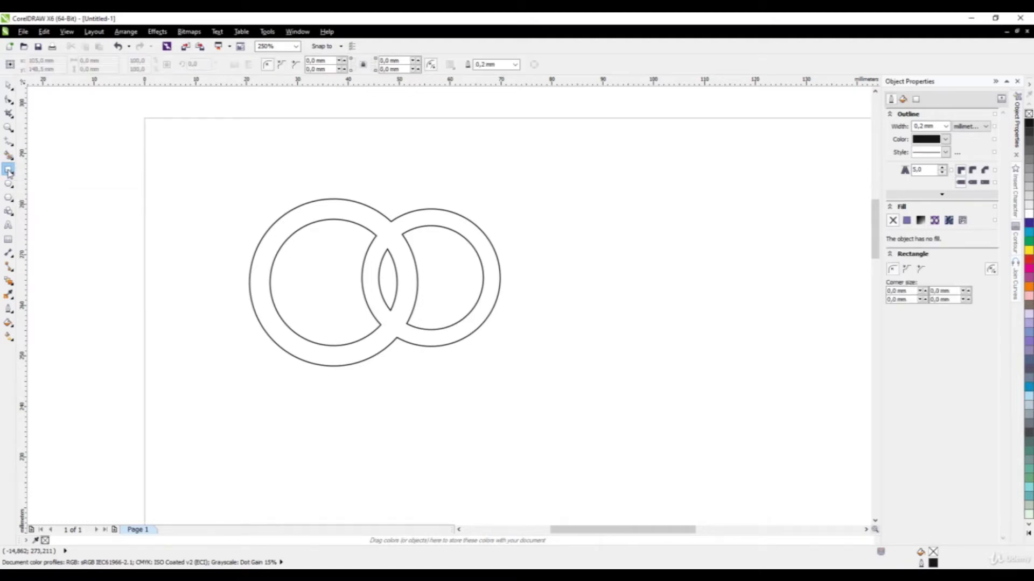
pyautogui.scroll(2, 435, 207)
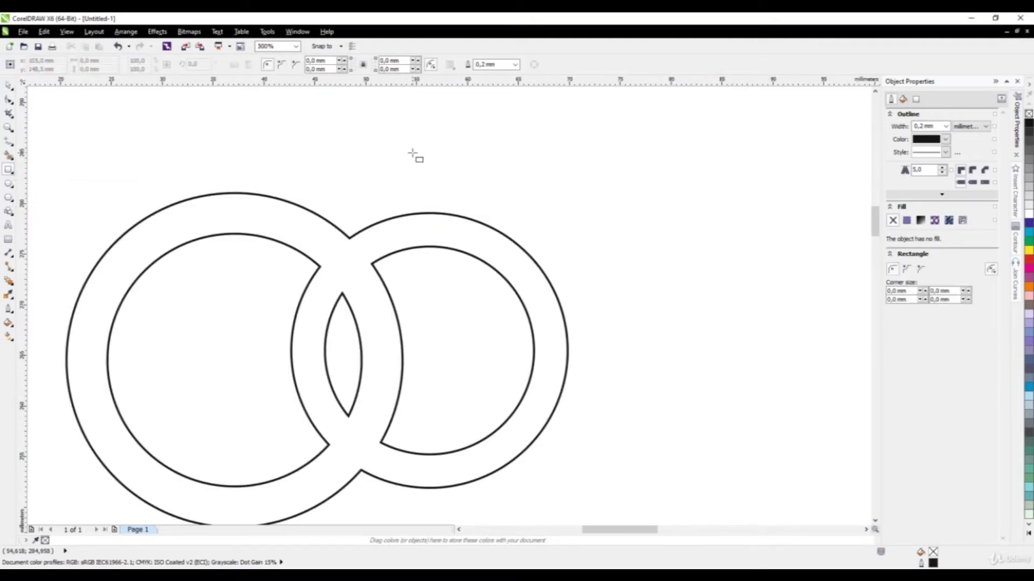
pyautogui.moveTo(414, 141); pyautogui.dragTo(471, 197)
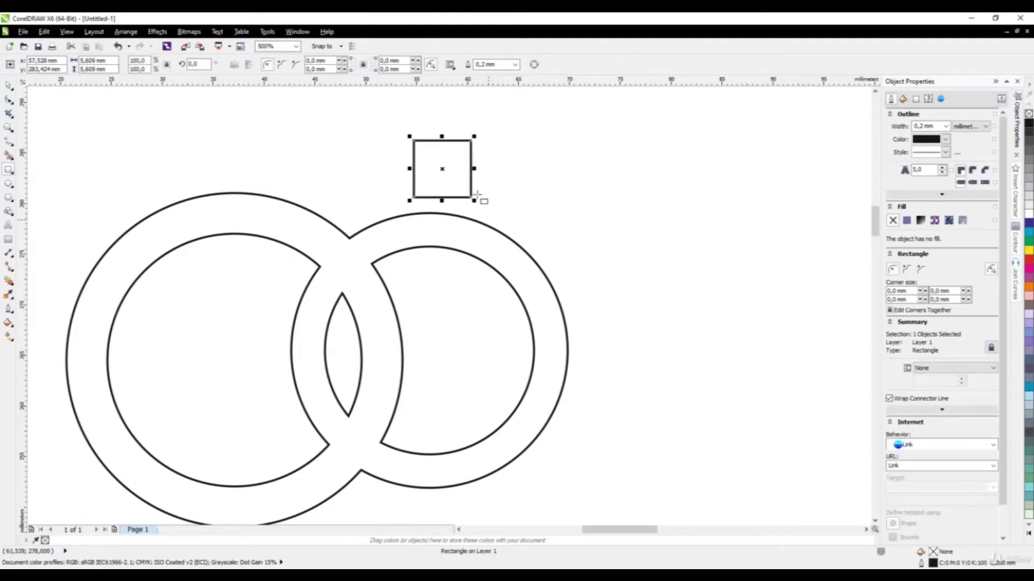
pyautogui.doubleClick(113, 60)
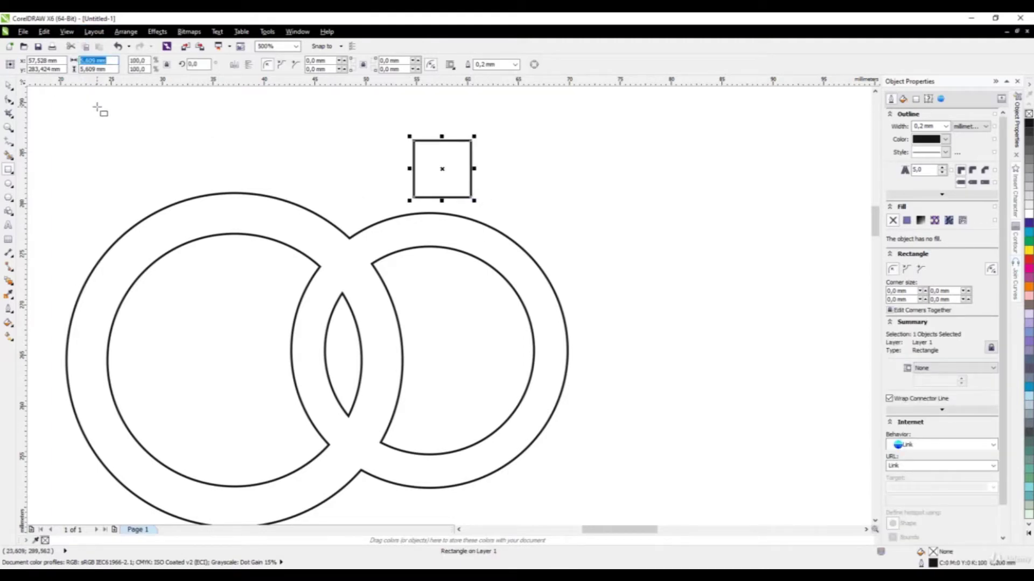
pyautogui.write('6')
pyautogui.press('Return')
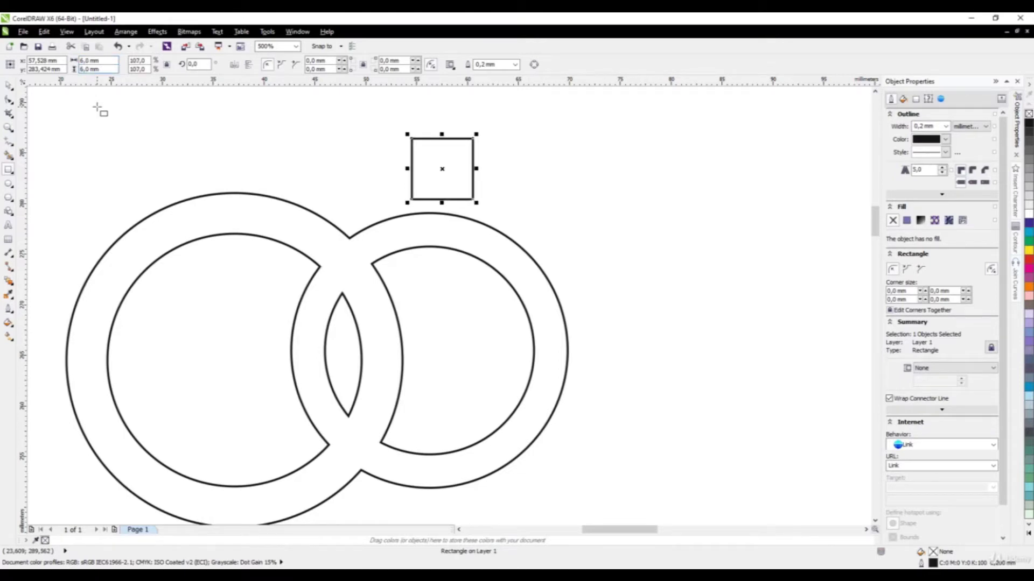
# - Try positioning the square so that it overlaps the upper outer edge of the smaller ring
pyautogui.click(8, 85)
pyautogui.scroll(2, 471, 178)
pyautogui.moveTo(420, 178); pyautogui.dragTo(459, 233)
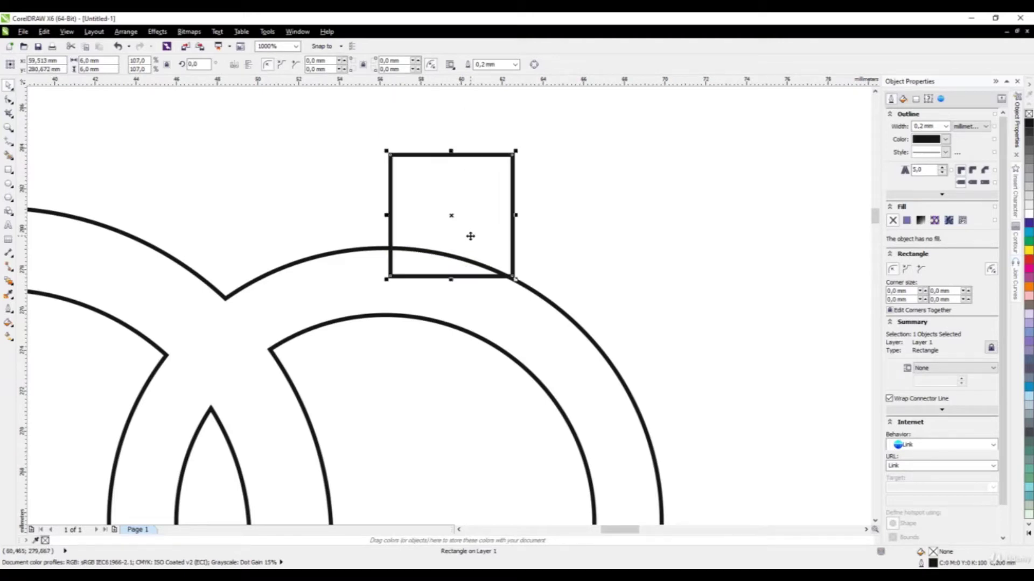
pyautogui.scroll(-2, 431, 240)
pyautogui.scroll(2, 412, 253)
pyautogui.scroll(-2, 411, 253)
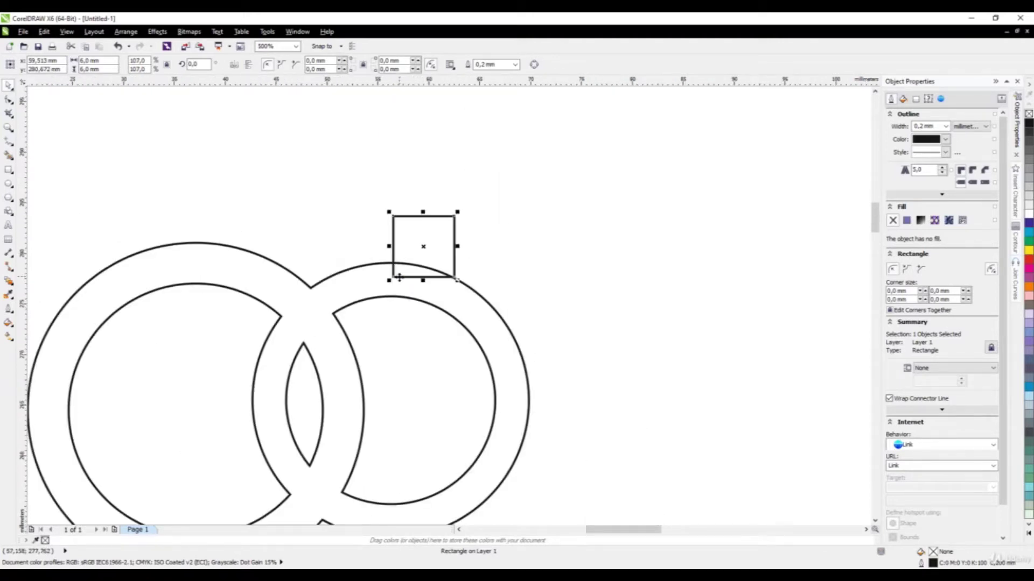
# - Move the square up clear of the smaller ring and convert it to curves
pyautogui.moveTo(427, 249); pyautogui.dragTo(433, 205)
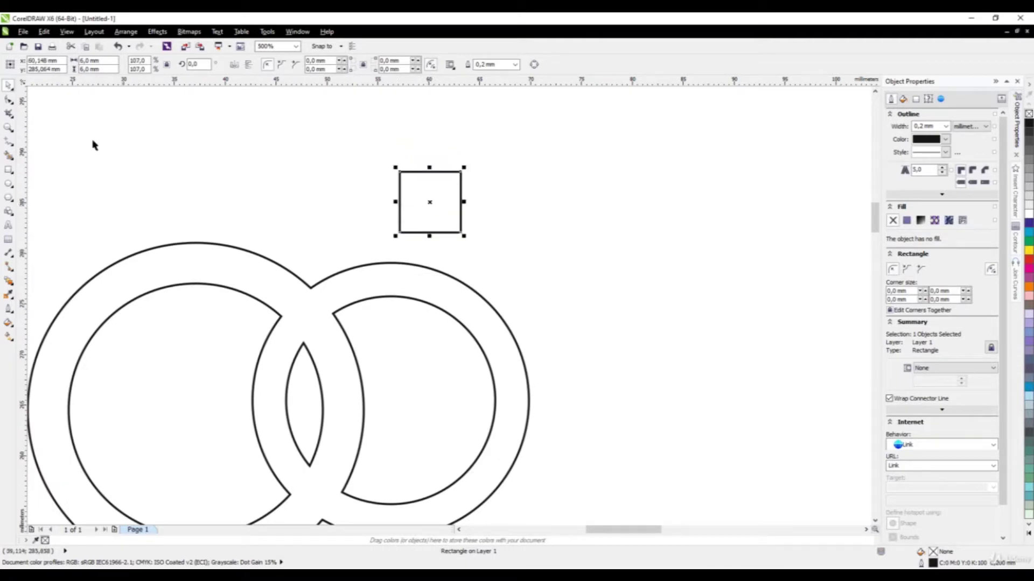
pyautogui.click(126, 32)
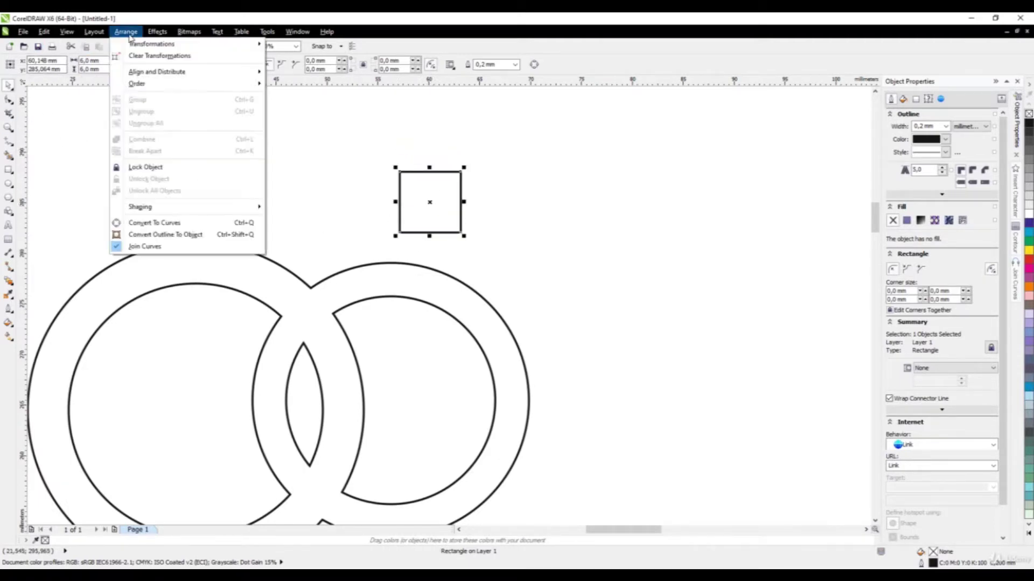
pyautogui.click(178, 227)
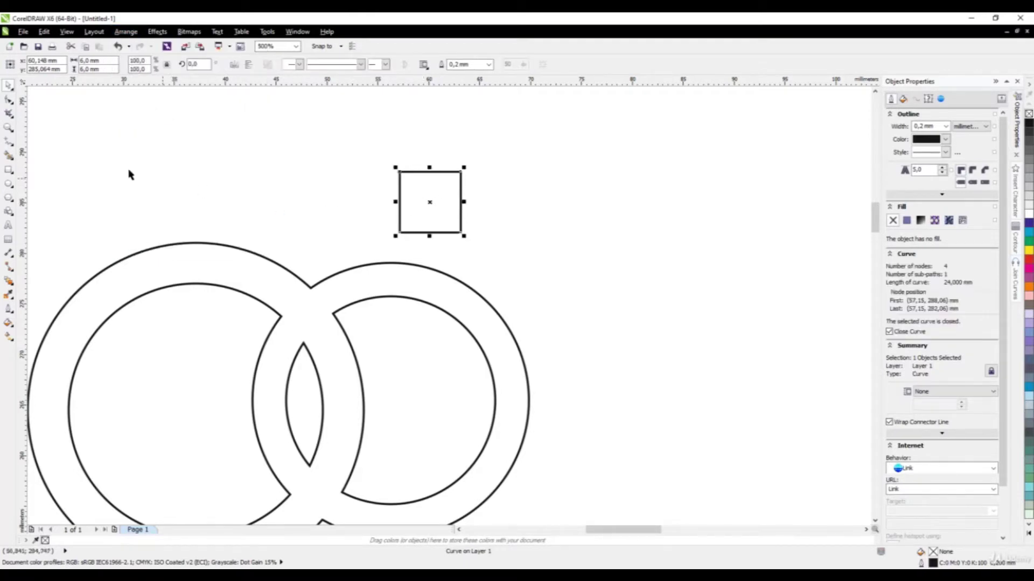
# - Reshape the square into a trapezoid by moving its bottom corners inward and its top corners outward, to about 9 mm wide at the top
pyautogui.click(9, 100)
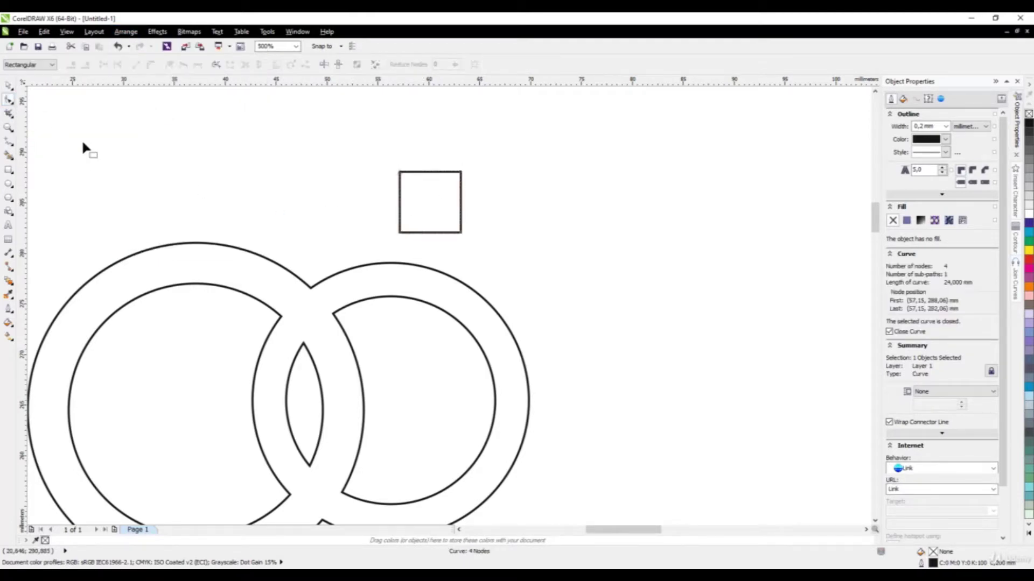
pyautogui.moveTo(401, 237); pyautogui.dragTo(447, 233)
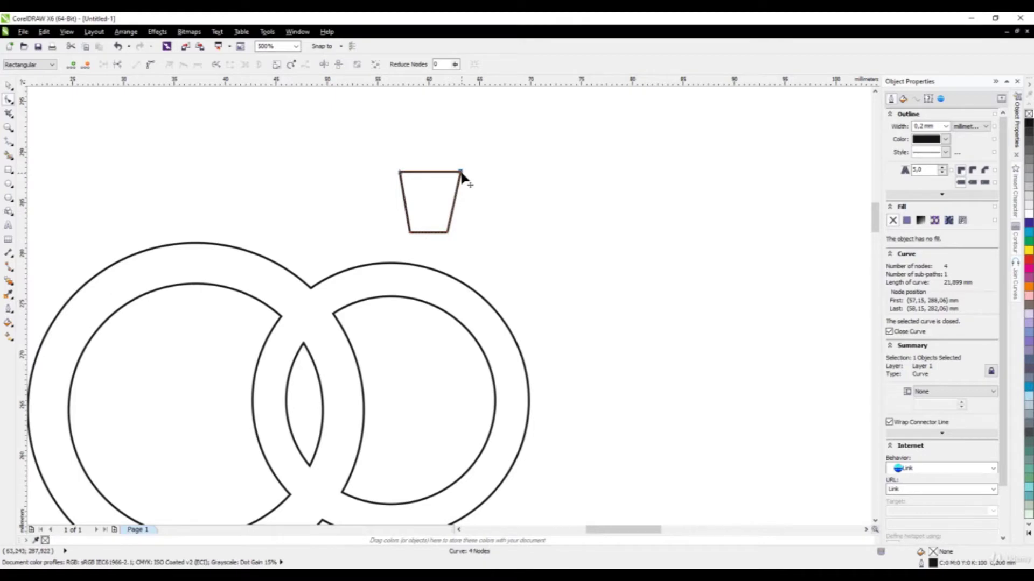
pyautogui.moveTo(461, 172); pyautogui.dragTo(474, 173)
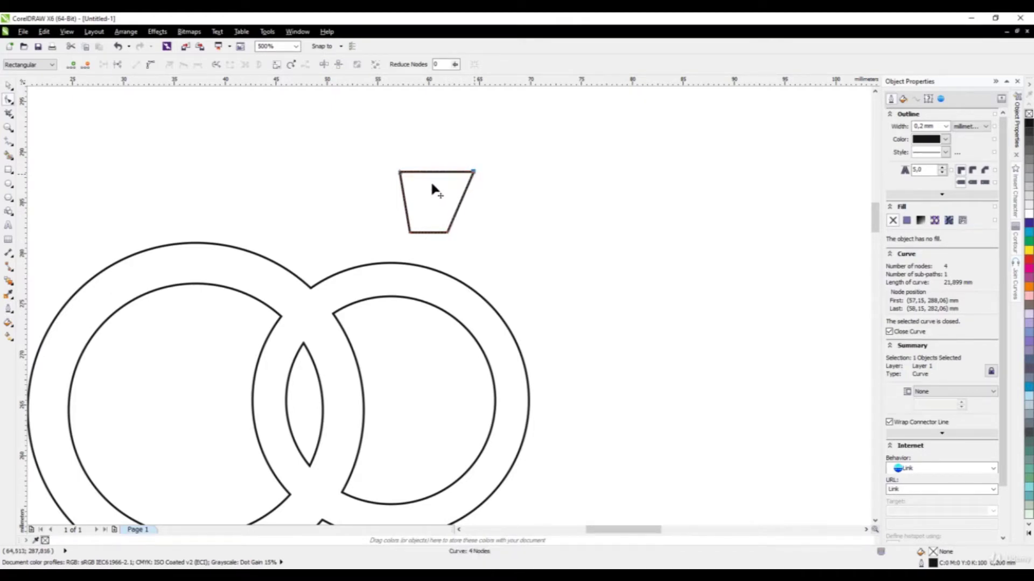
pyautogui.moveTo(400, 172); pyautogui.dragTo(368, 218)
pyautogui.scroll(2, 392, 171)
pyautogui.scroll(-2, 427, 179)
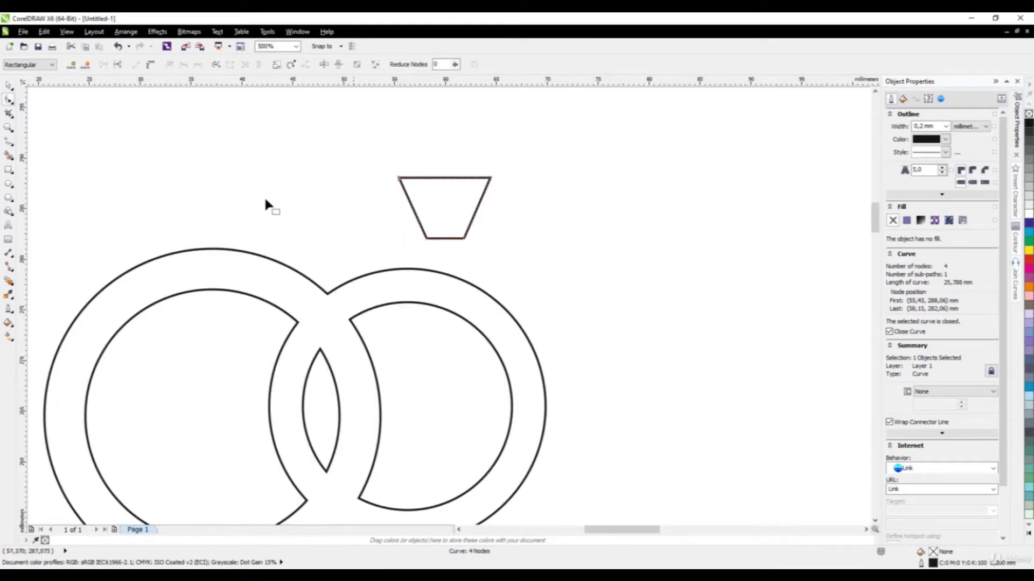
# - Add a node near the left end of the trapezoid's top edge and raise it to form a bevelled corner
pyautogui.click(8, 85)
pyautogui.scroll(-2, 450, 337)
pyautogui.scroll(2, 449, 257)
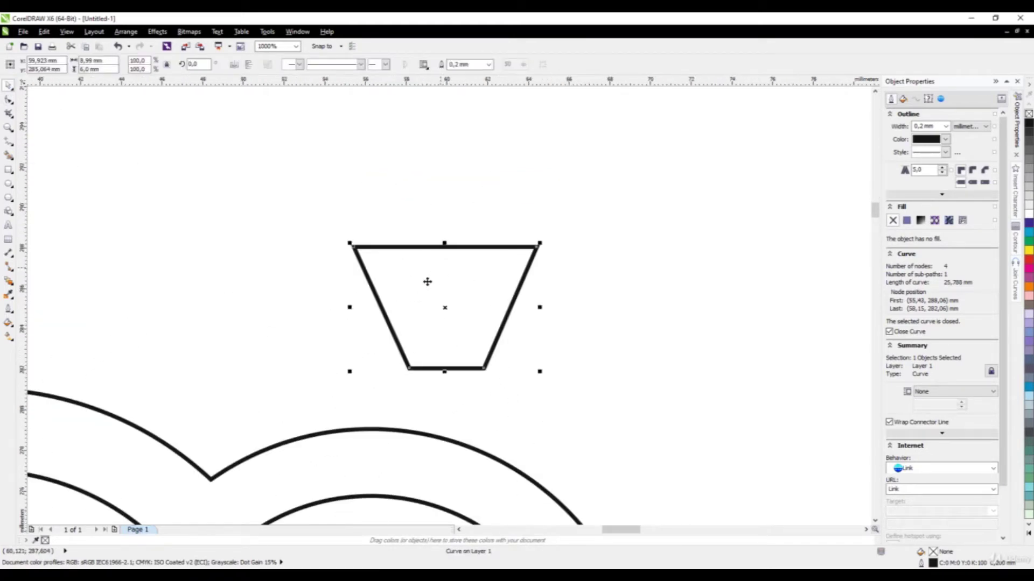
pyautogui.click(9, 99)
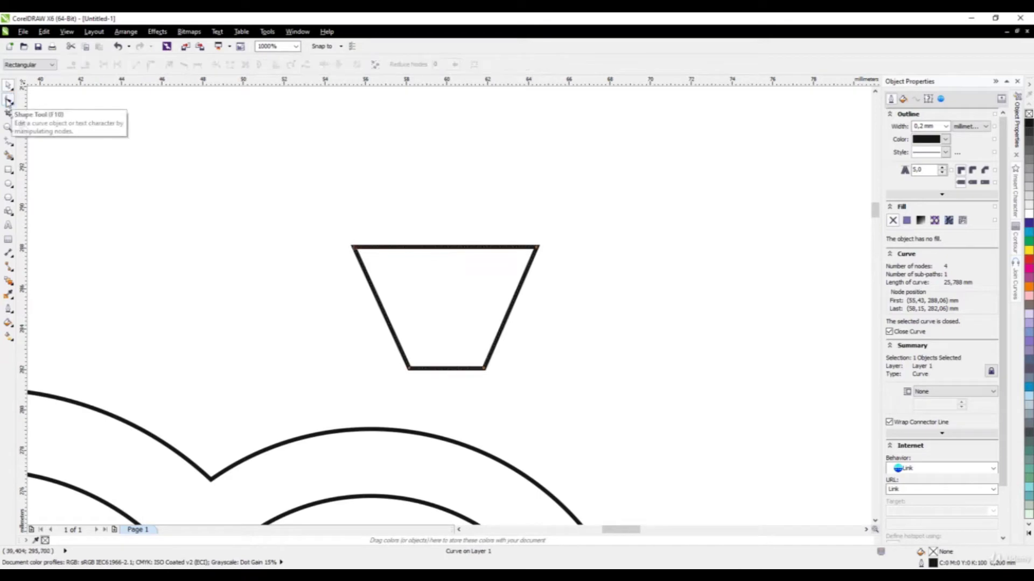
pyautogui.doubleClick(389, 251)
pyautogui.moveTo(387, 252); pyautogui.dragTo(382, 219)
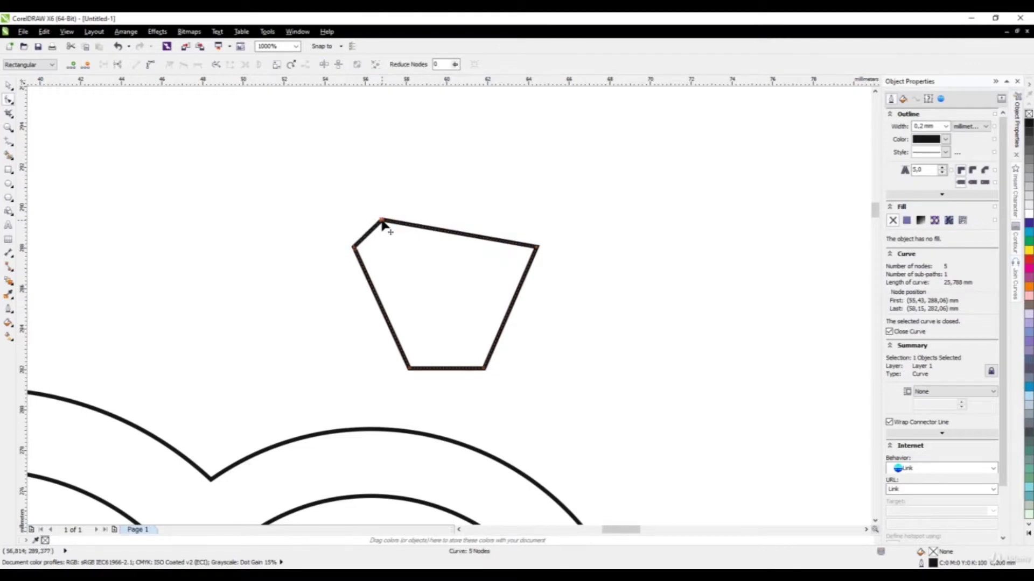
# - Place a horizontal guideline at the raised node and raise a second node near the right end to it, completing the diamond outline
pyautogui.click(512, 246)
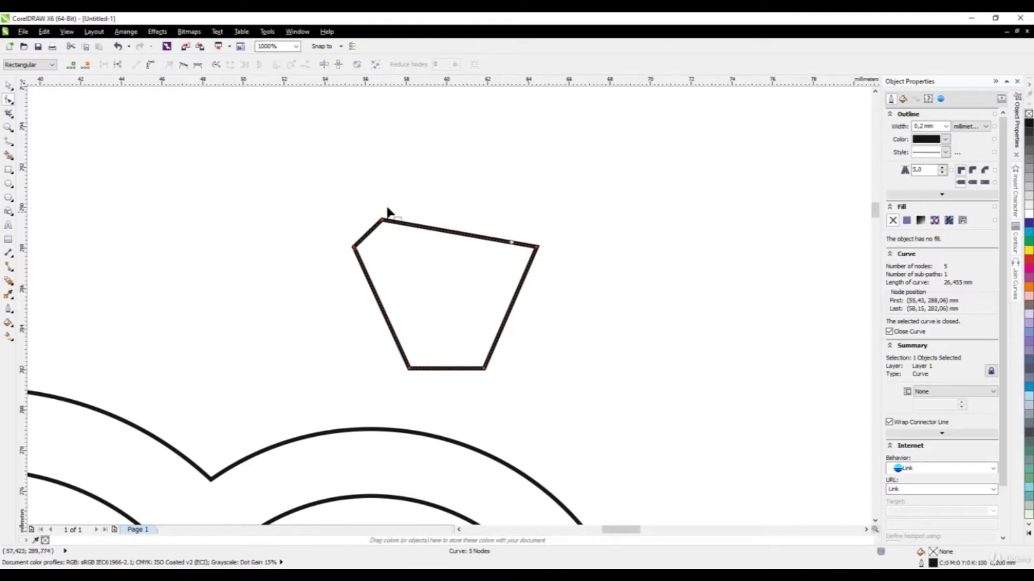
pyautogui.moveTo(382, 81); pyautogui.dragTo(382, 220)
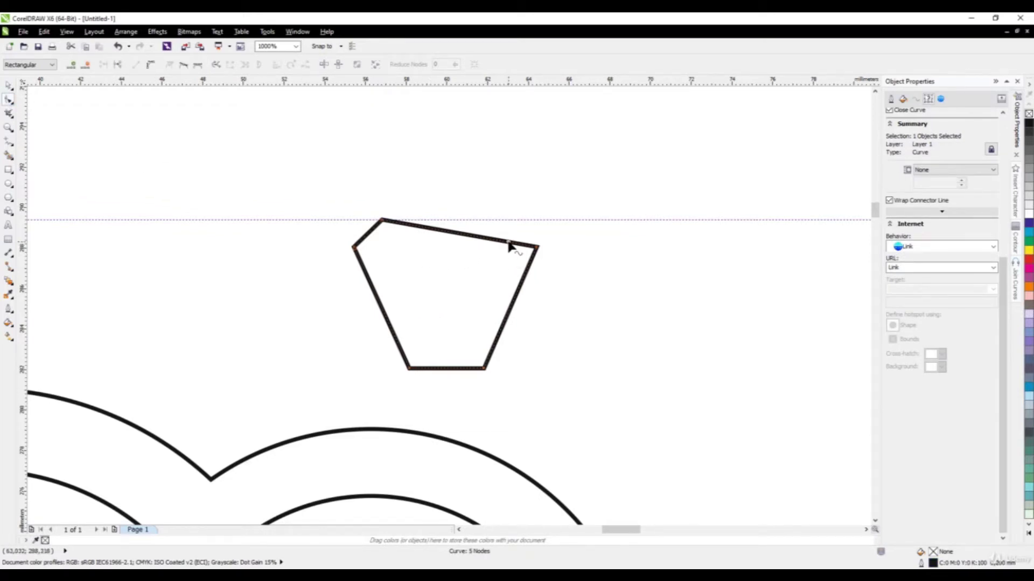
pyautogui.moveTo(512, 242); pyautogui.dragTo(515, 220)
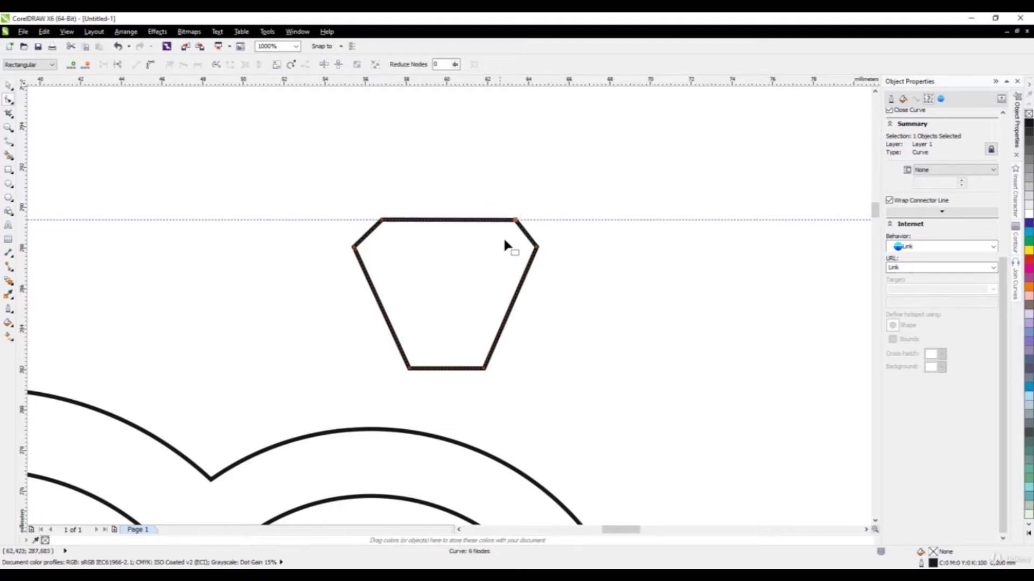
pyautogui.moveTo(514, 222); pyautogui.dragTo(506, 220)
pyautogui.click(8, 85)
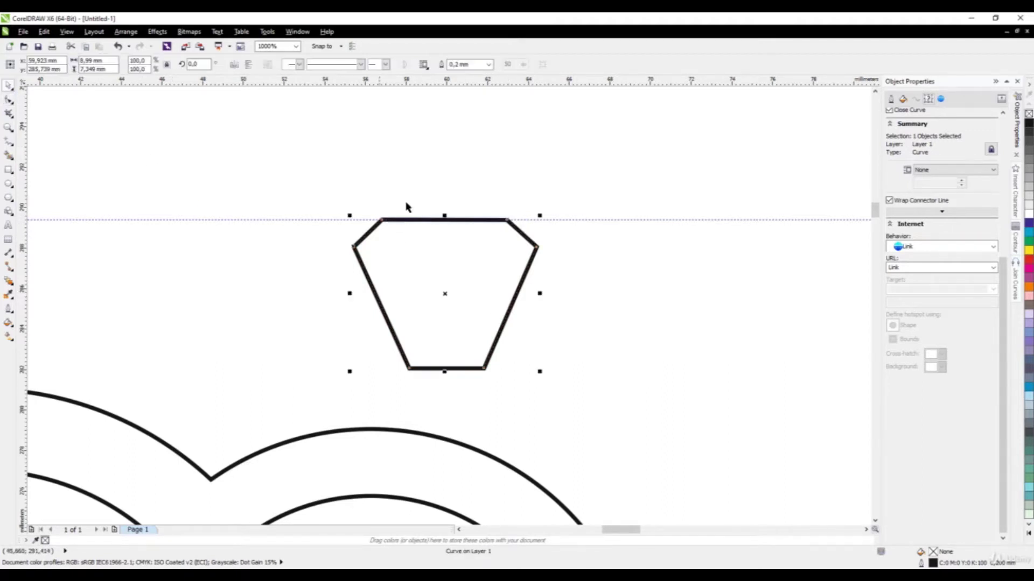
# - Delete the horizontal guideline running along the diamond's top edge
pyautogui.scroll(-2, 406, 203)
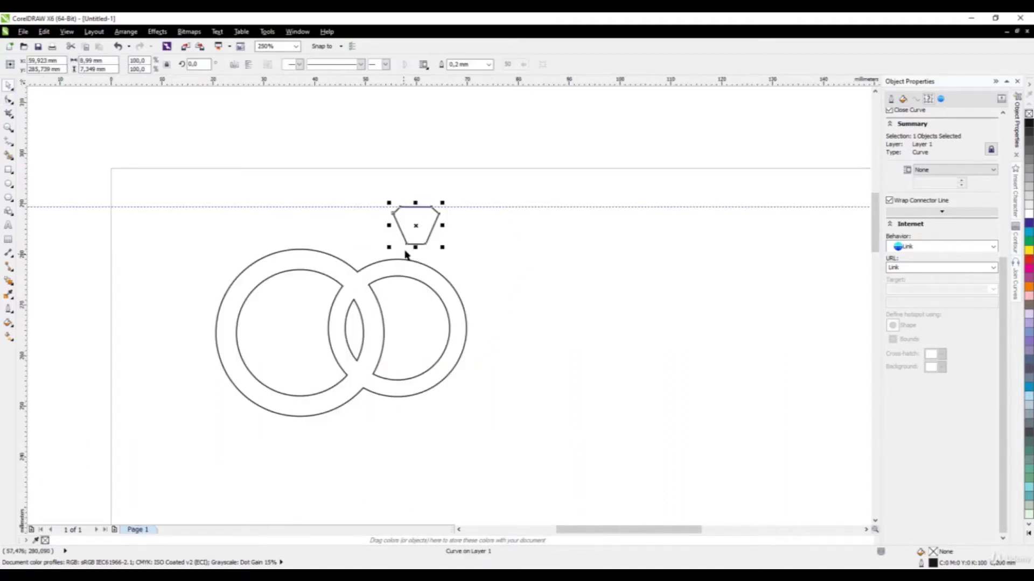
pyautogui.click(484, 207)
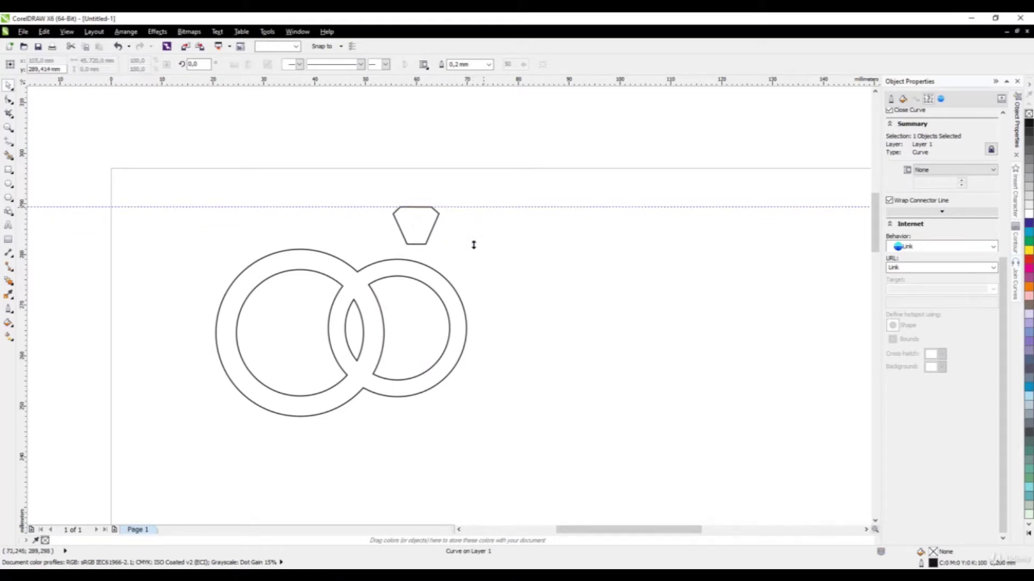
pyautogui.press('Delete')
# - Move the diamond down to overlap the top of the smaller ring and rotate it slightly clockwise
pyautogui.scroll(2, 426, 242)
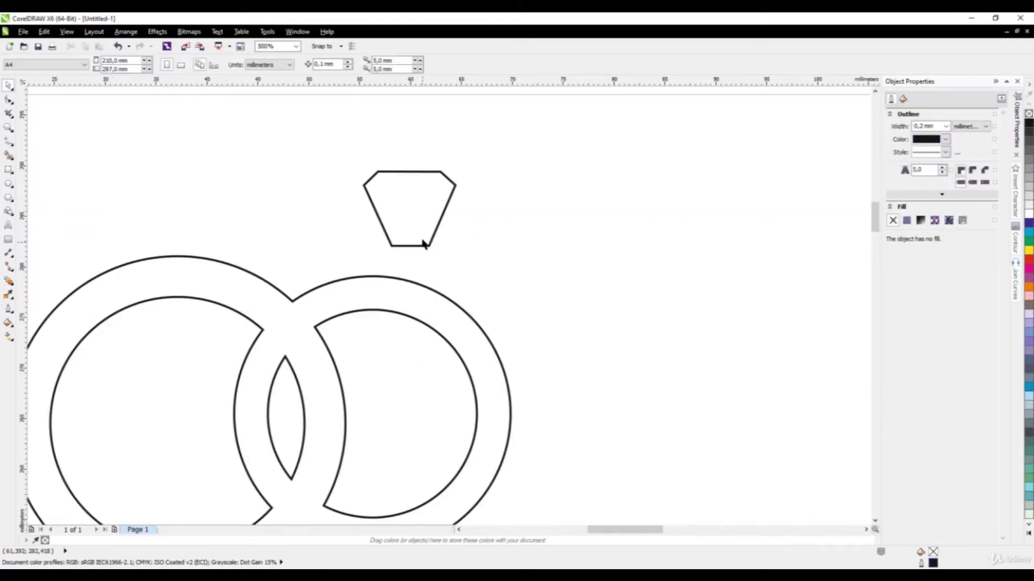
pyautogui.click(403, 247)
pyautogui.moveTo(402, 246); pyautogui.dragTo(397, 264)
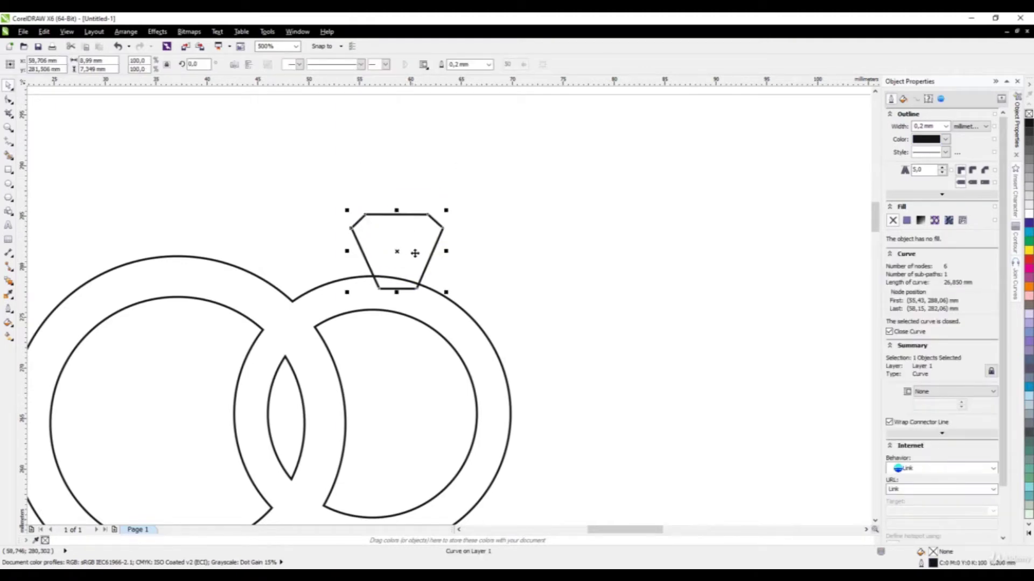
pyautogui.click(417, 249)
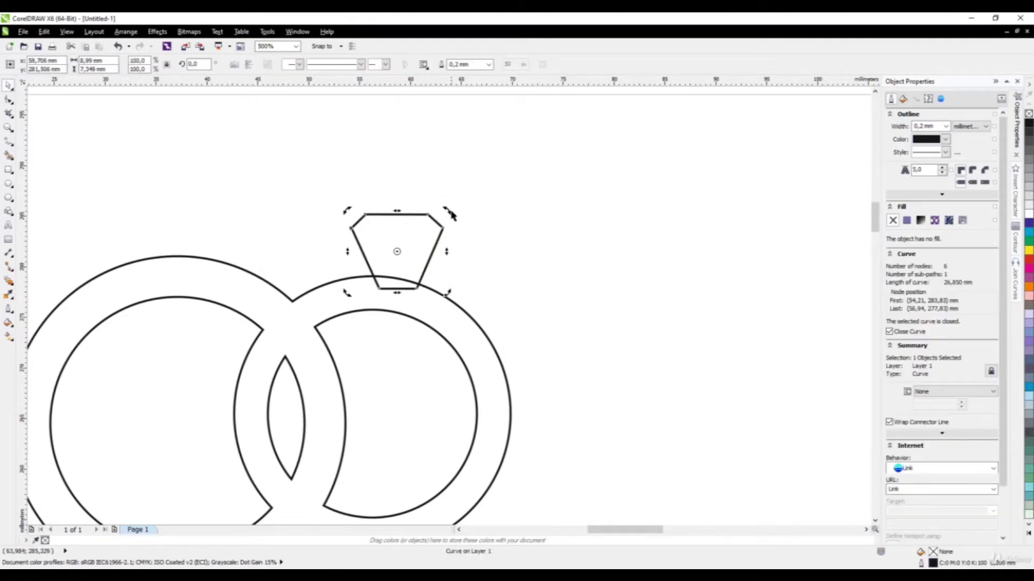
pyautogui.click(451, 218)
pyautogui.click(410, 226)
pyautogui.click(433, 220)
pyautogui.moveTo(444, 212); pyautogui.dragTo(461, 214)
pyautogui.click(479, 230)
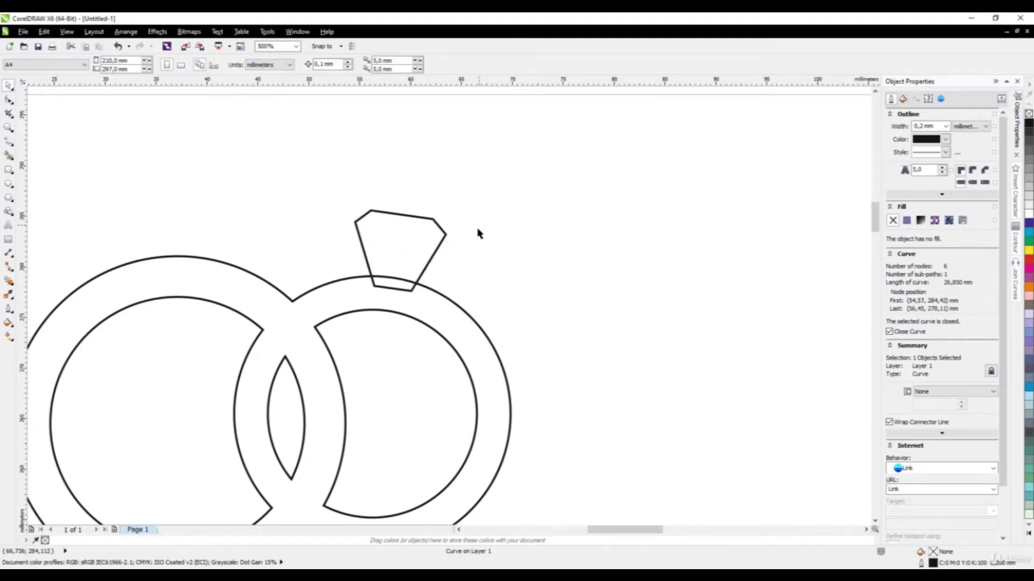
# - Weld the diamond and the interlocked rings into one shape
pyautogui.scroll(2, 381, 272)
pyautogui.scroll(-4, 441, 257)
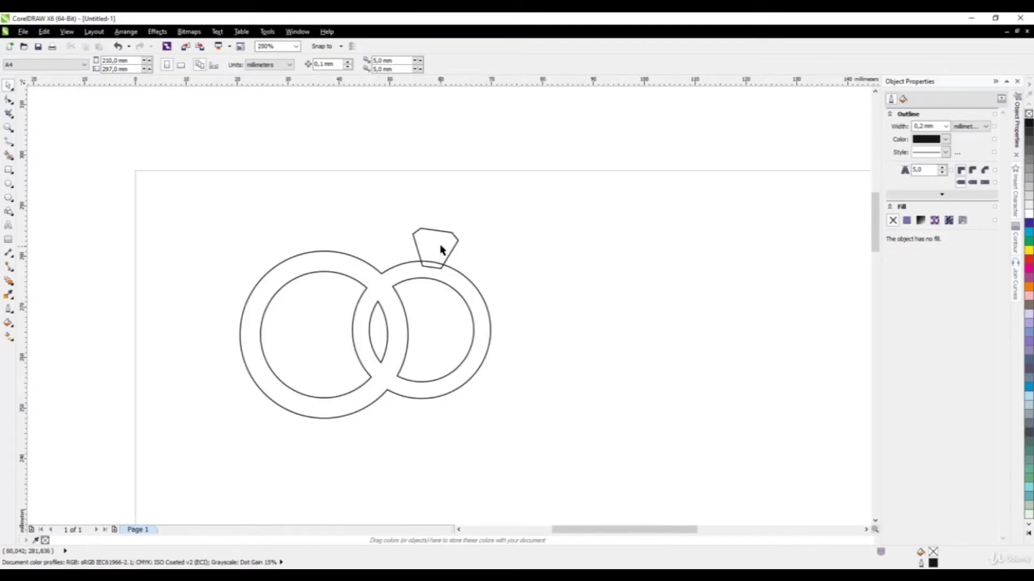
pyautogui.scroll(-2, 595, 175)
pyautogui.moveTo(595, 174); pyautogui.dragTo(347, 398)
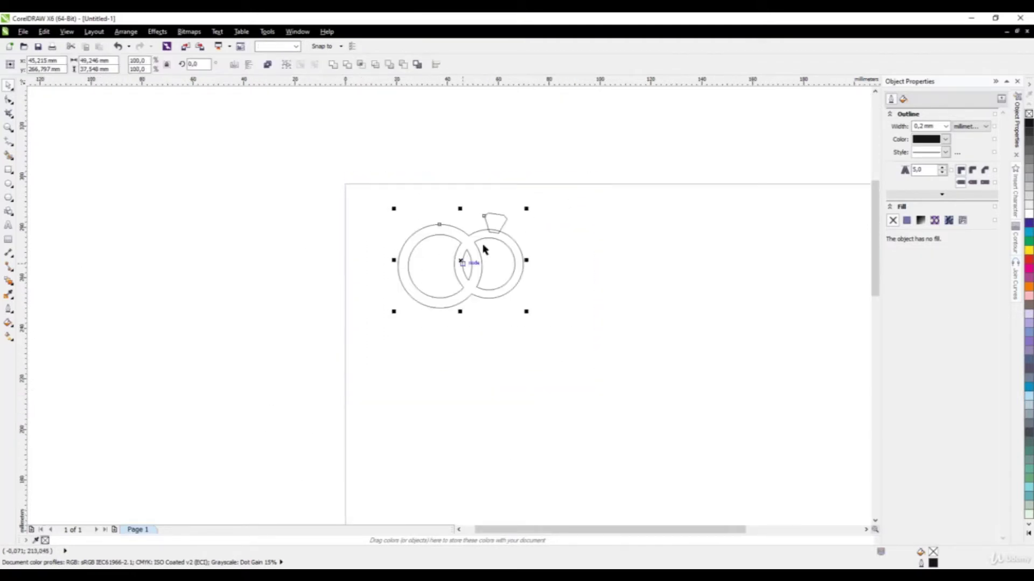
pyautogui.scroll(2, 483, 249)
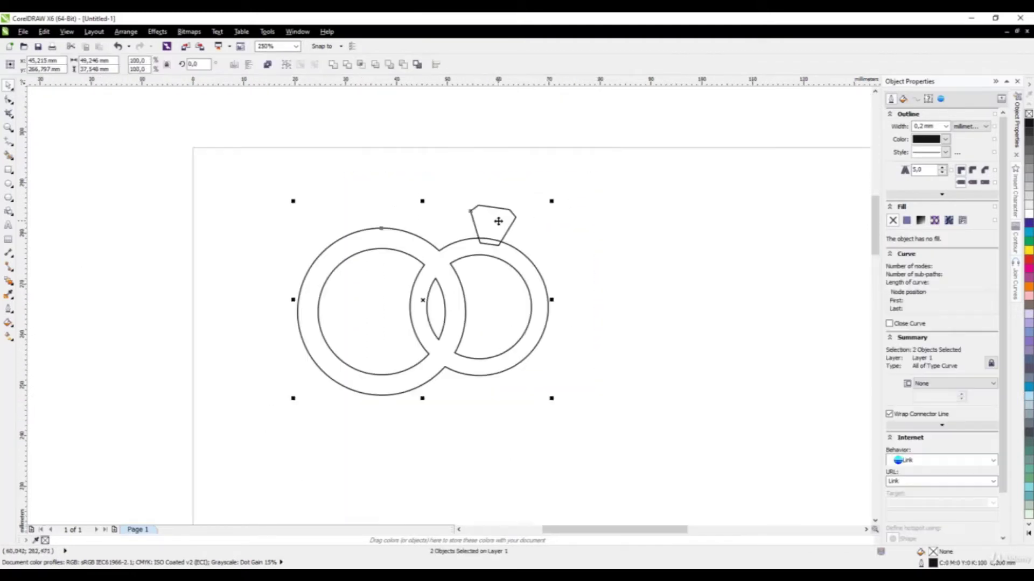
pyautogui.click(334, 68)
pyautogui.click(314, 277)
pyautogui.scroll(-2, 461, 268)
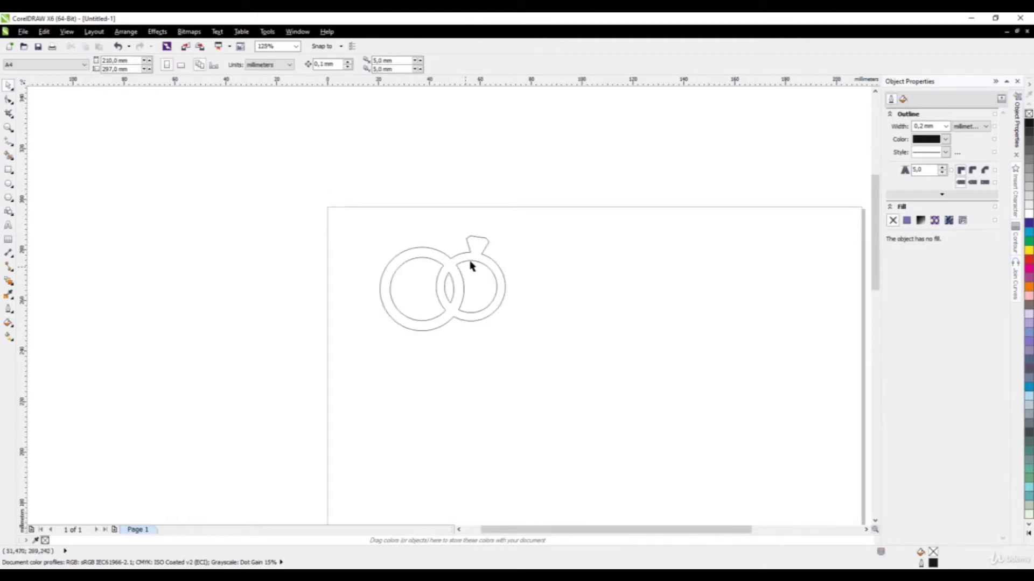
# - Draw a closed four-sided facet about 3 × 1.4 mm with the Pen tool inside the diamond's upper-left corner
pyautogui.scroll(2, 472, 268)
pyautogui.scroll(2, 482, 240)
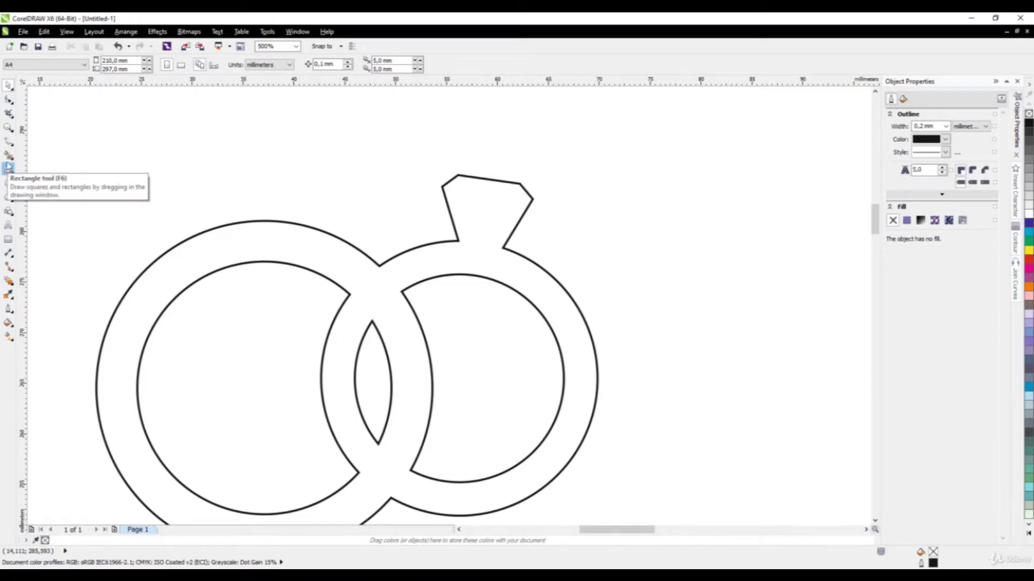
pyautogui.click(10, 144)
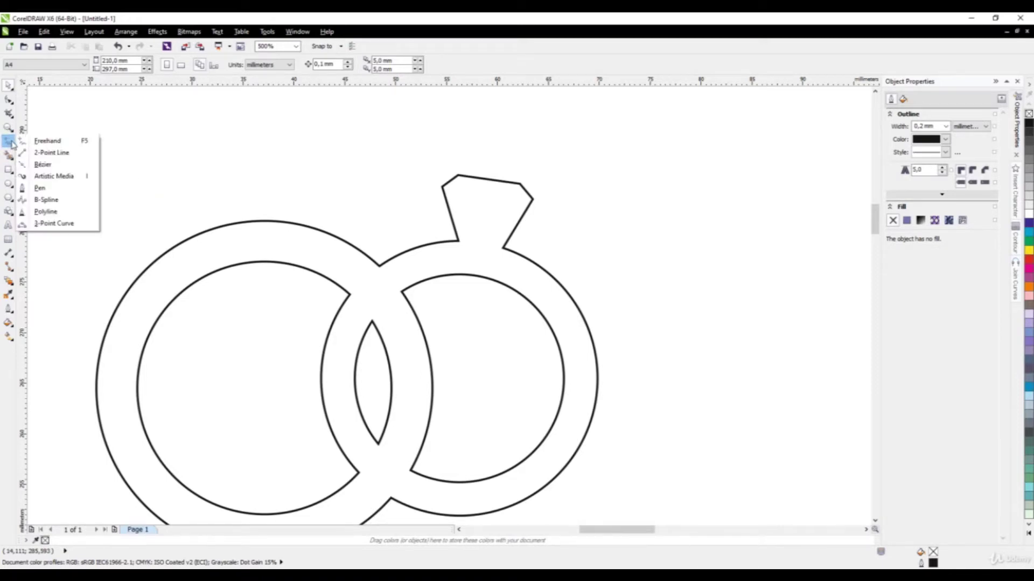
pyautogui.click(47, 194)
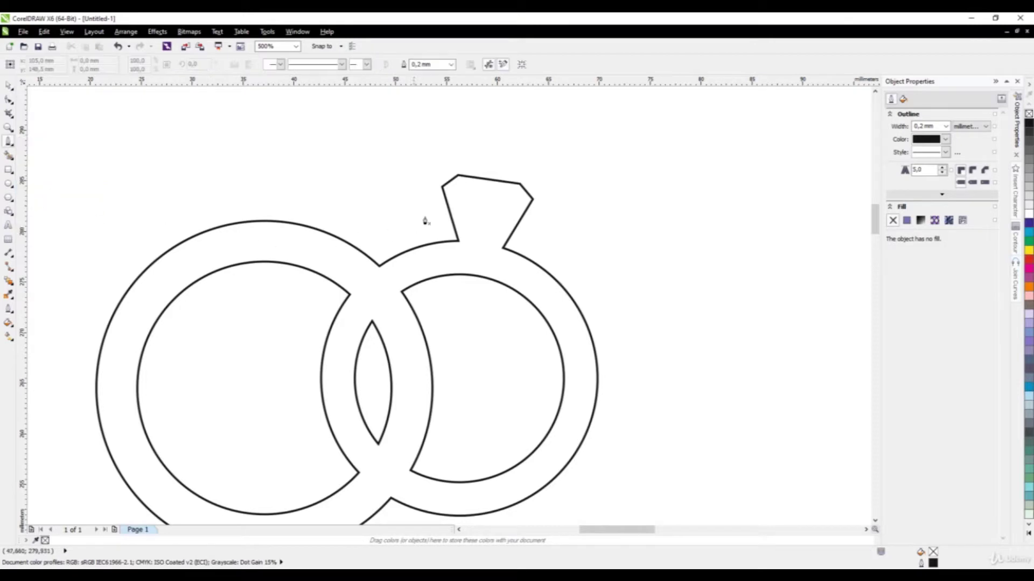
pyautogui.scroll(2, 422, 219)
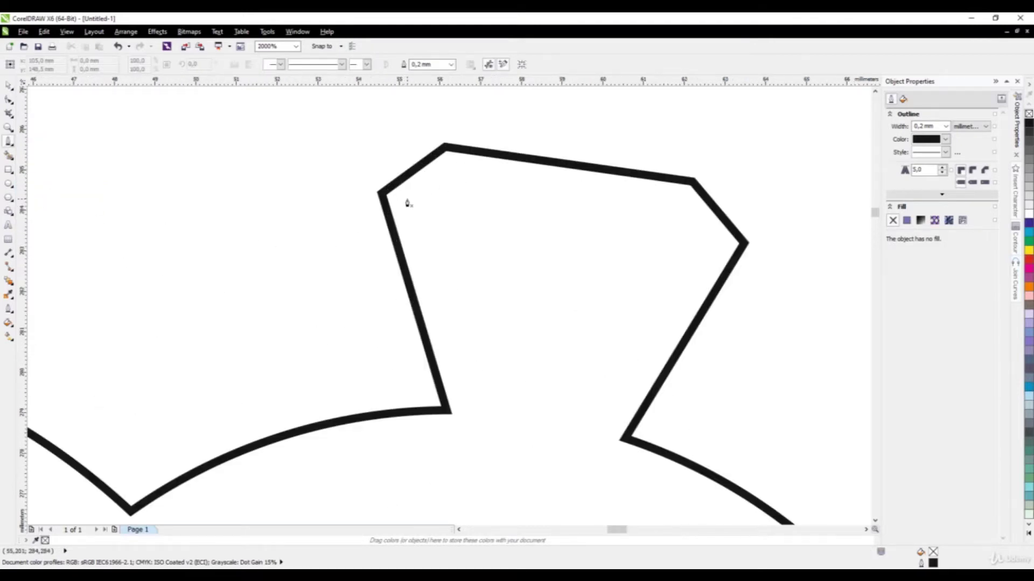
pyautogui.click(407, 200)
pyautogui.click(451, 167)
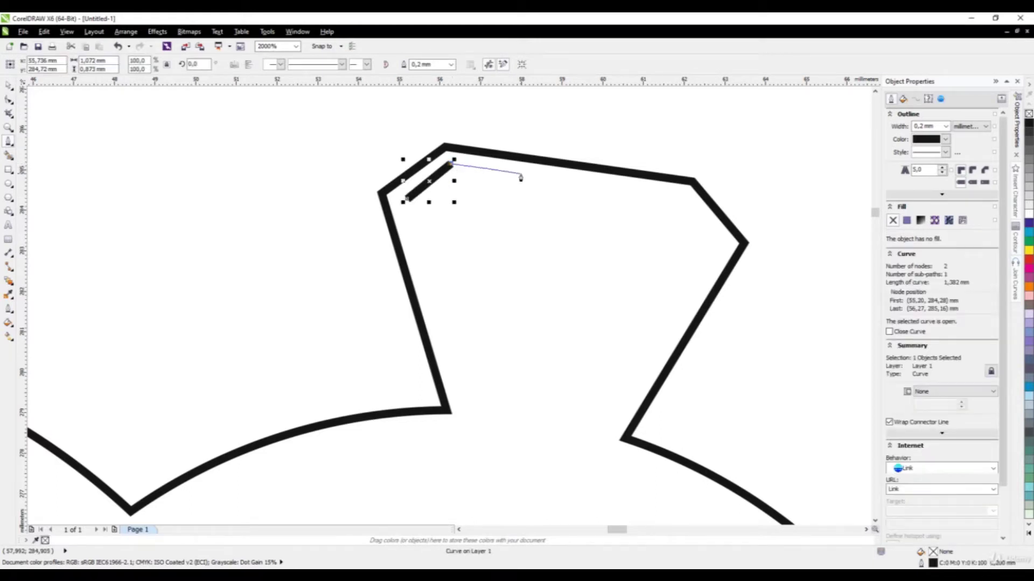
pyautogui.click(520, 174)
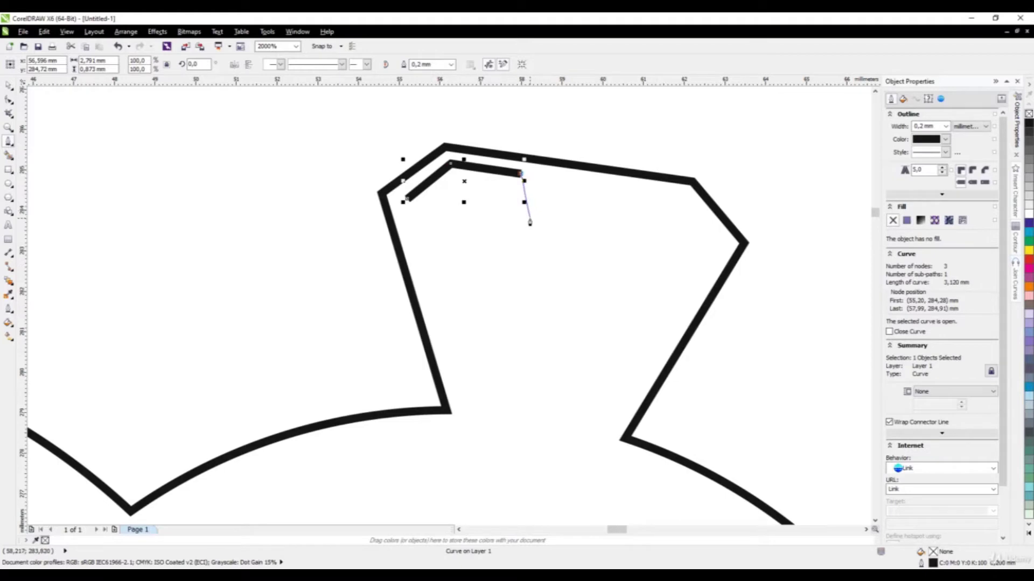
pyautogui.click(530, 221)
pyautogui.click(407, 200)
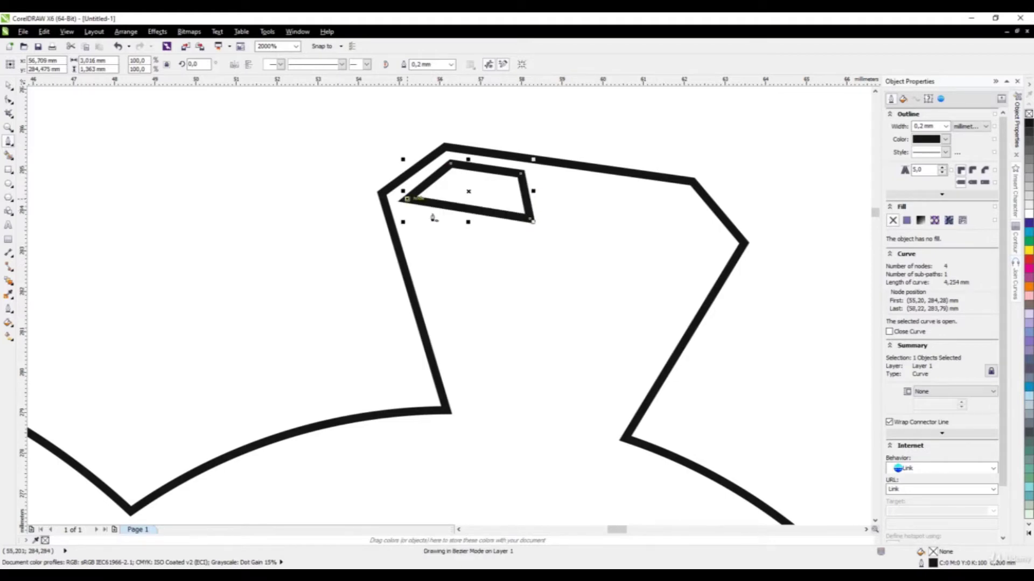
# - Draw a closed four-sided facet about 2.2 × 1.4 mm just right of the upper-left facet, along the diamond's top edge
pyautogui.scroll(-4, 322, 219)
pyautogui.scroll(4, 373, 213)
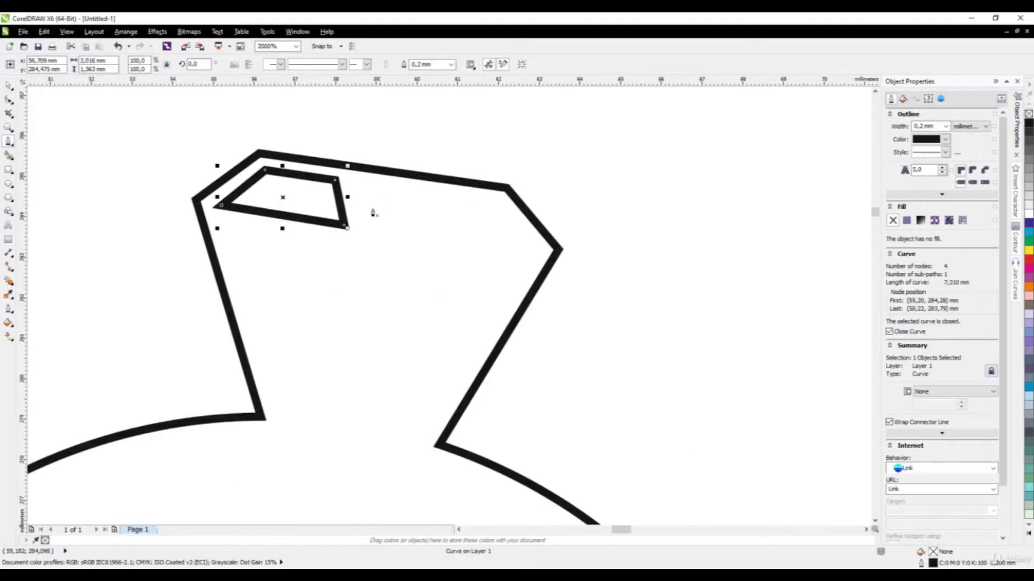
pyautogui.click(351, 180)
pyautogui.click(358, 232)
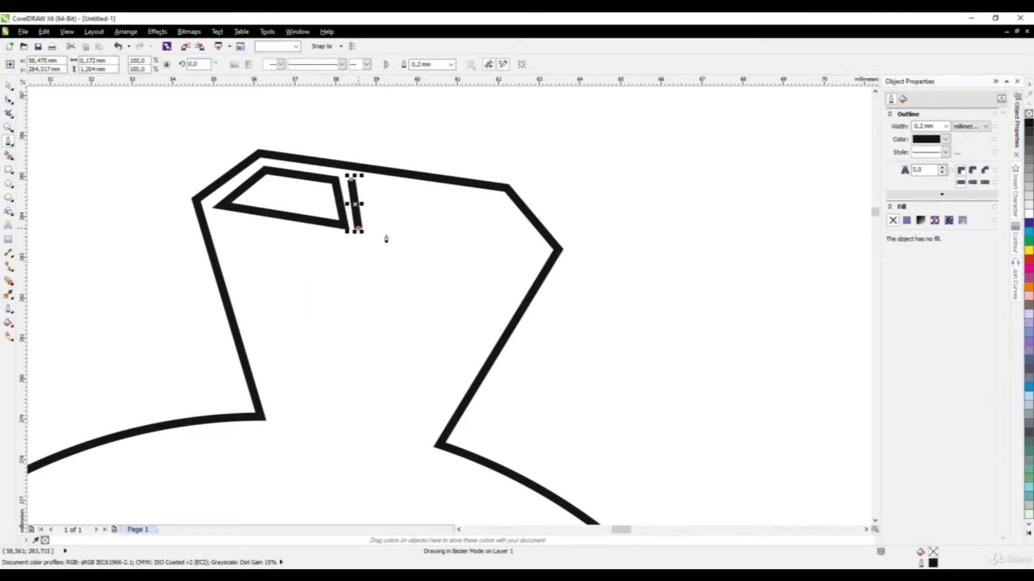
pyautogui.click(413, 237)
pyautogui.click(438, 193)
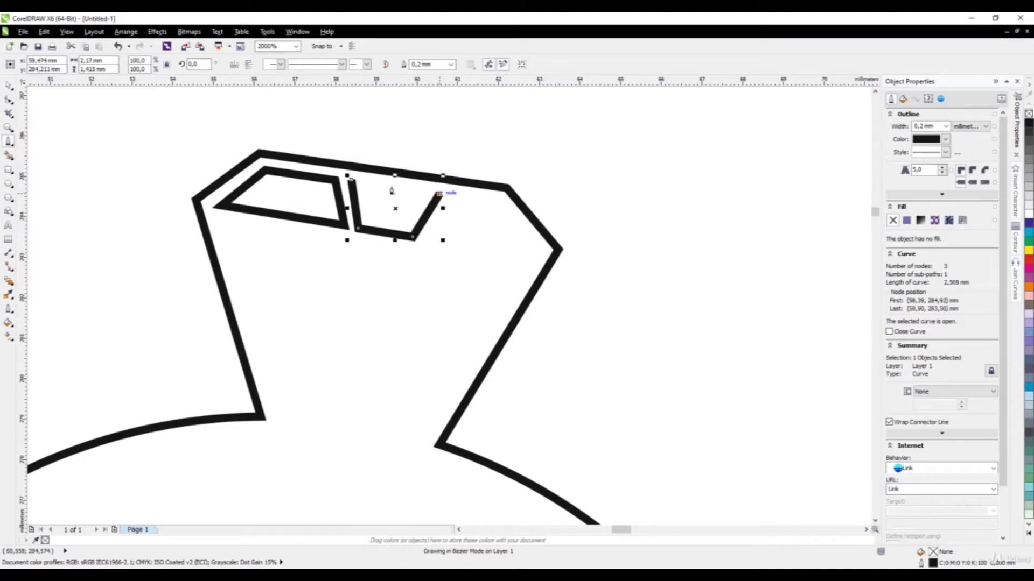
pyautogui.click(351, 180)
# - Draw a closed four-sided facet about 2.7 × 1.6 mm in the diamond's upper-right corner, completing the top row
pyautogui.scroll(-1, 403, 234)
pyautogui.scroll(1, 401, 231)
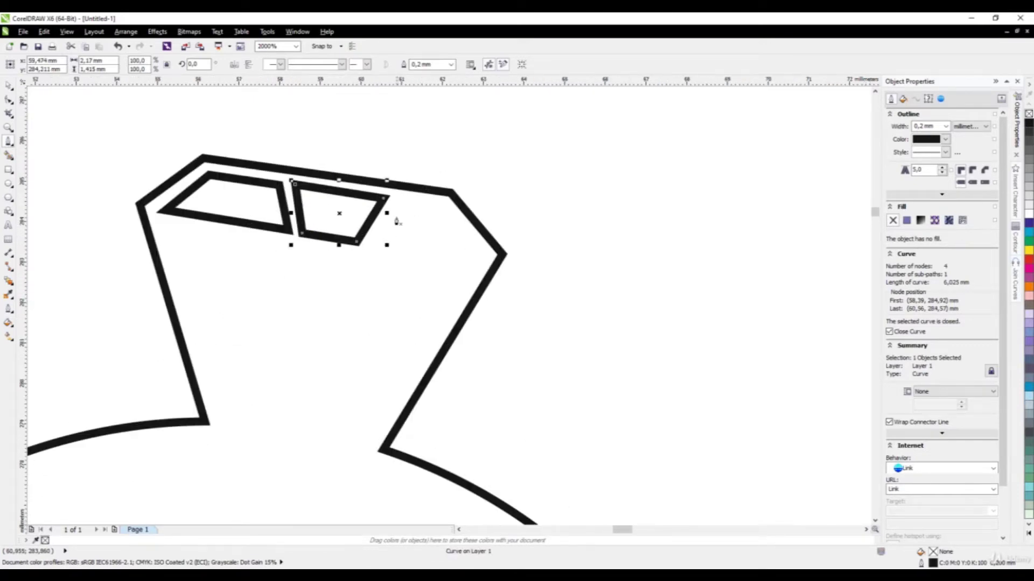
pyautogui.click(399, 201)
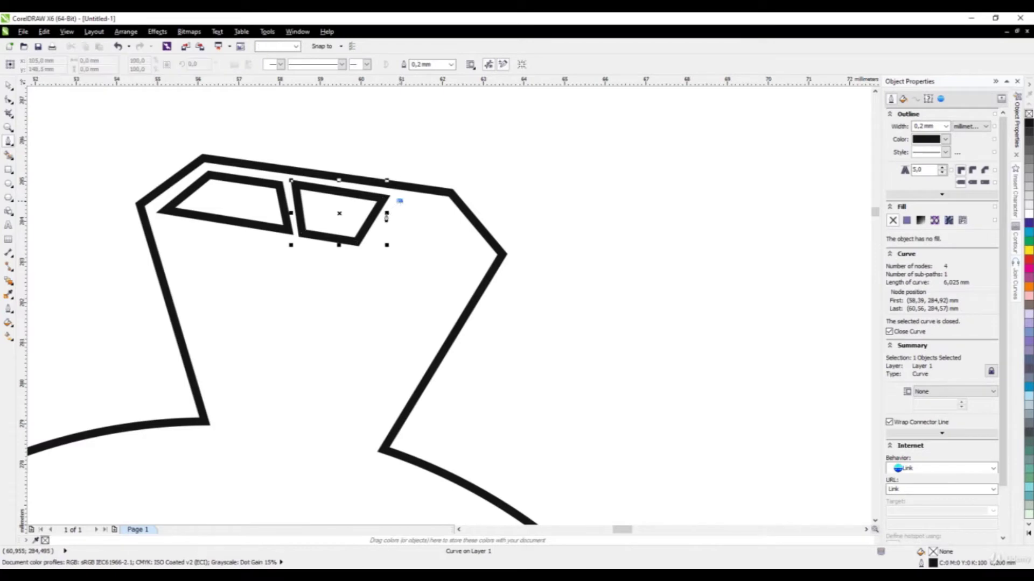
pyautogui.click(371, 251)
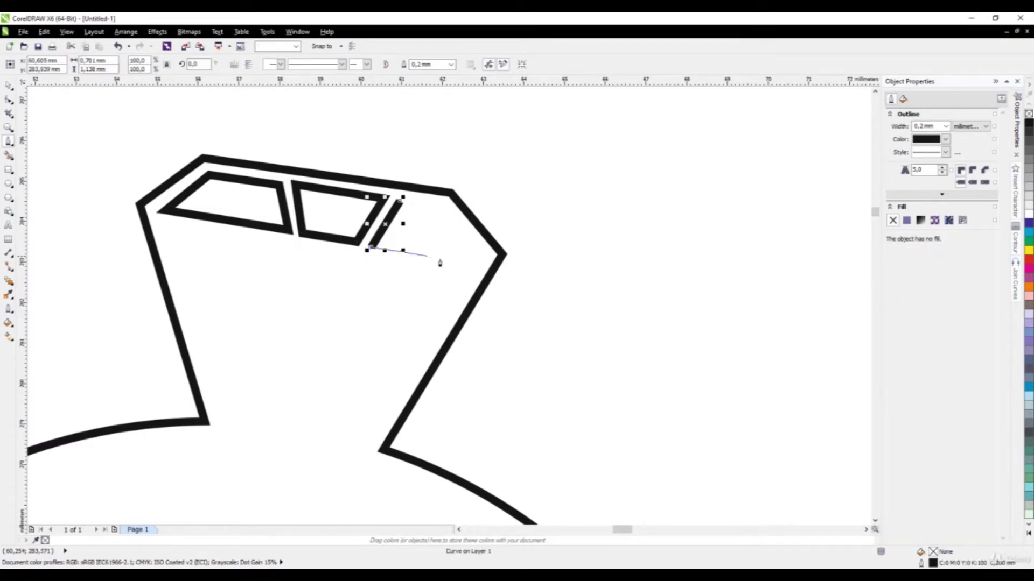
pyautogui.click(479, 267)
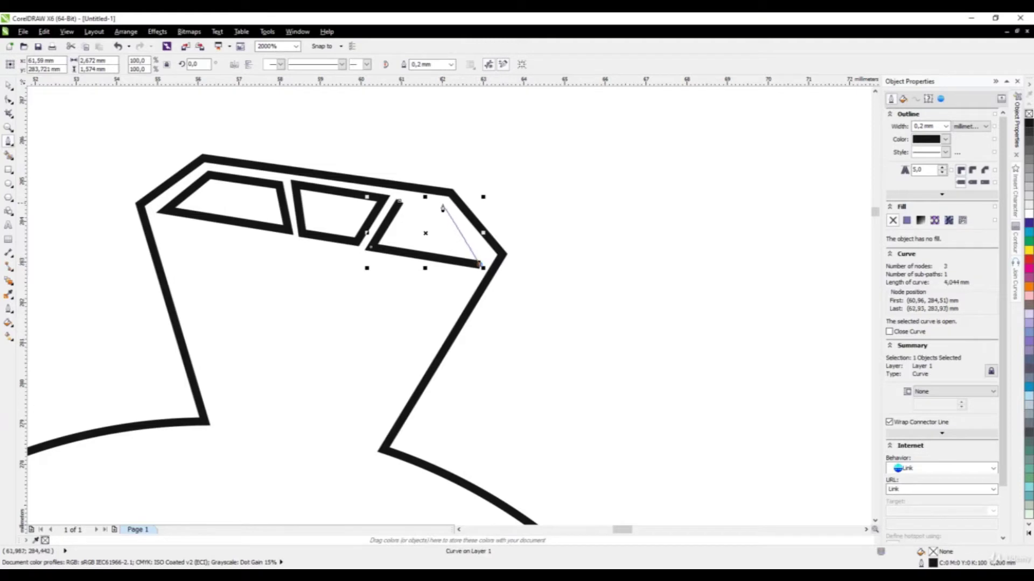
pyautogui.click(441, 210)
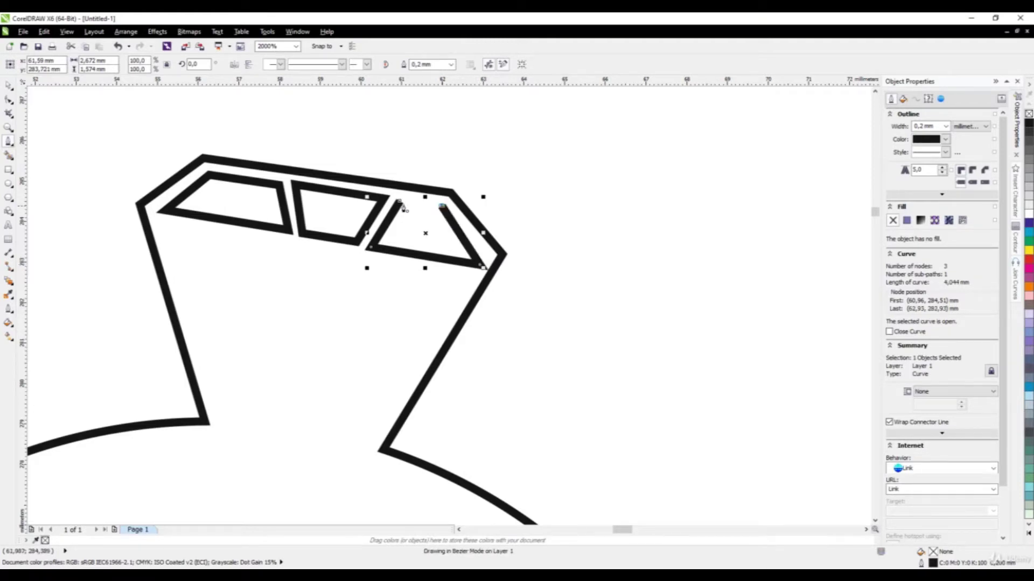
pyautogui.click(398, 202)
# - Draw a closed tapered facet about 2.1 × 4.5 mm below the top row, along the diamond's left edge
pyautogui.scroll(-4, 481, 202)
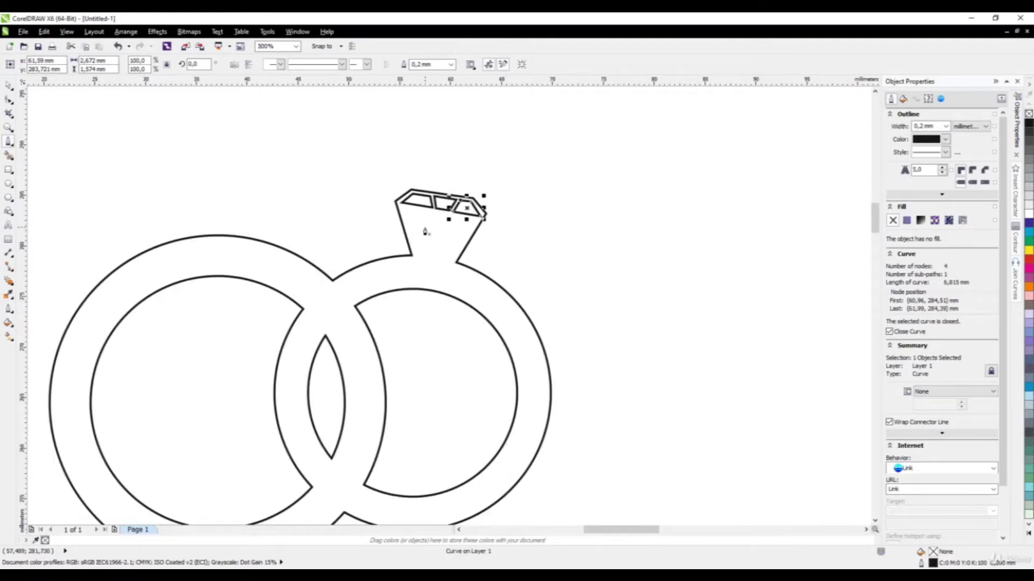
pyautogui.scroll(1, 425, 231)
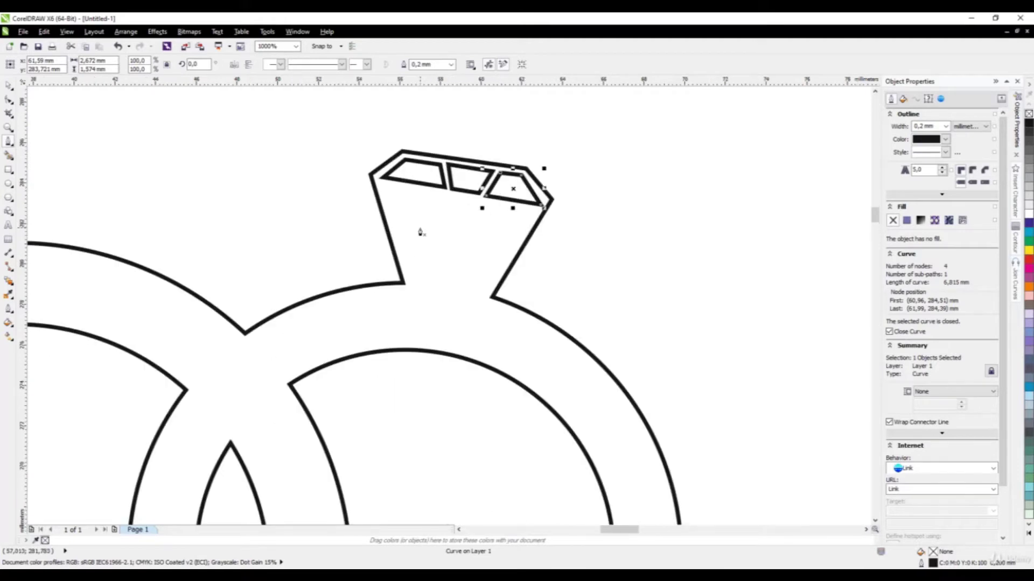
pyautogui.click(385, 192)
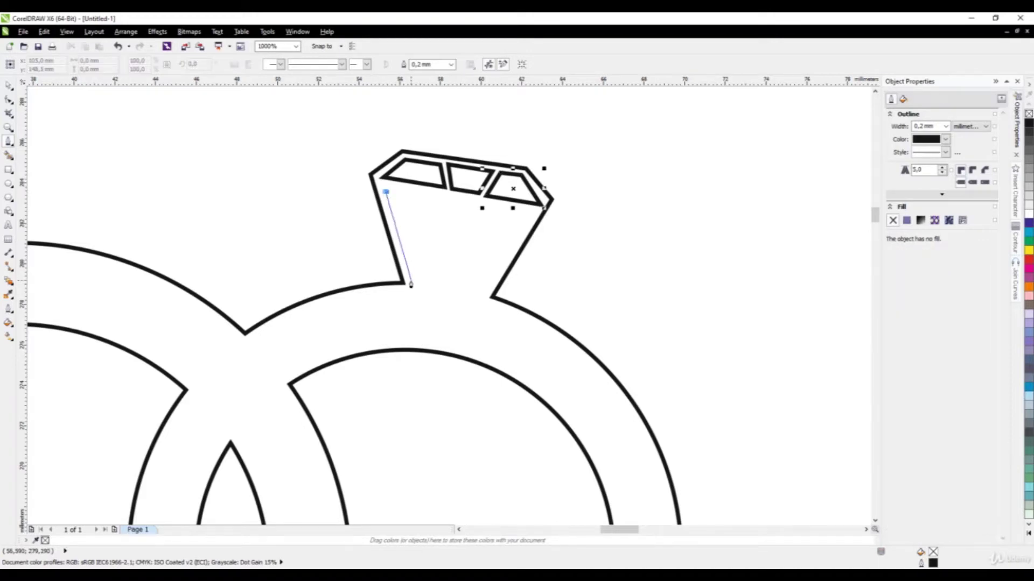
pyautogui.click(412, 284)
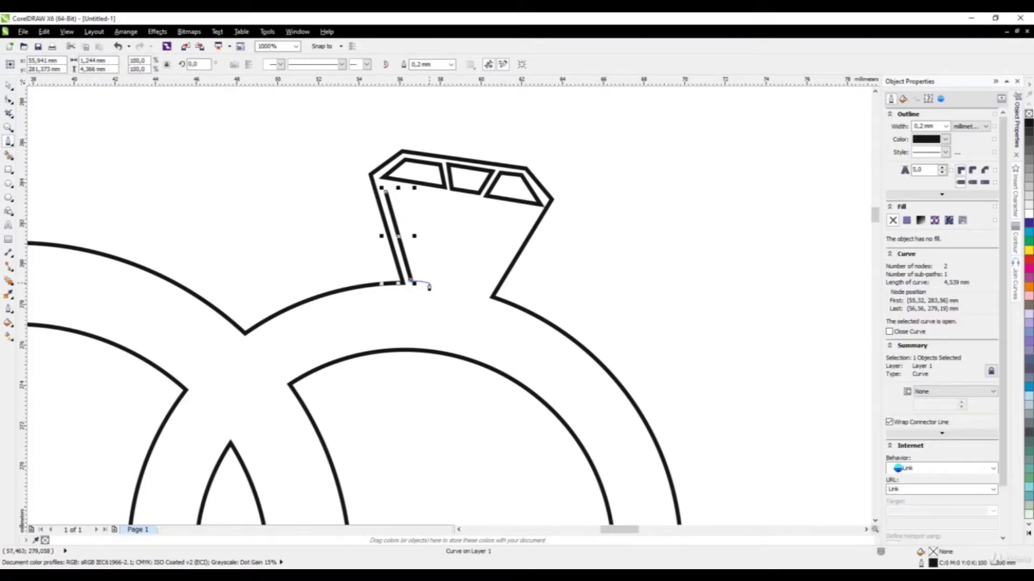
pyautogui.click(430, 285)
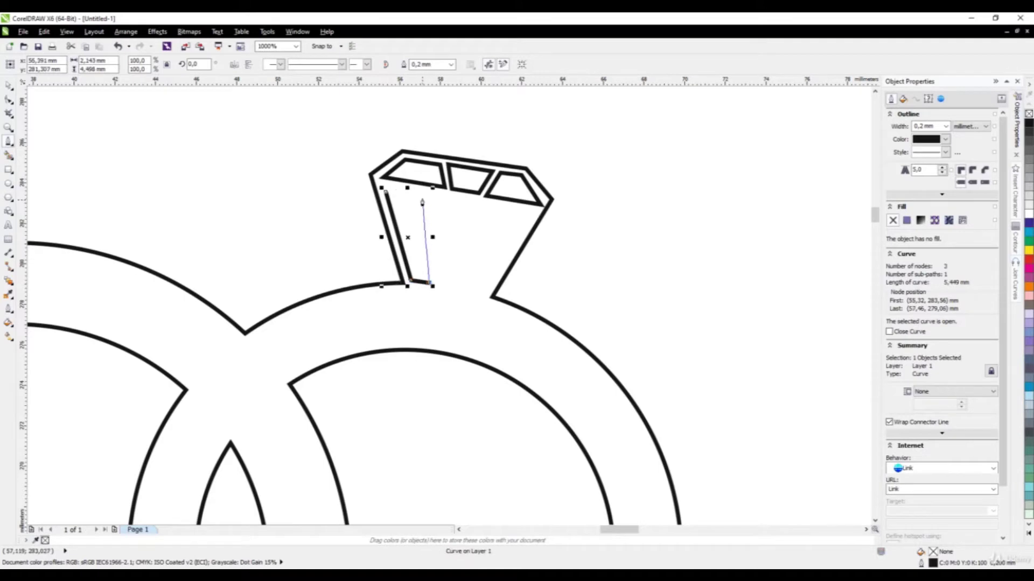
pyautogui.click(423, 194)
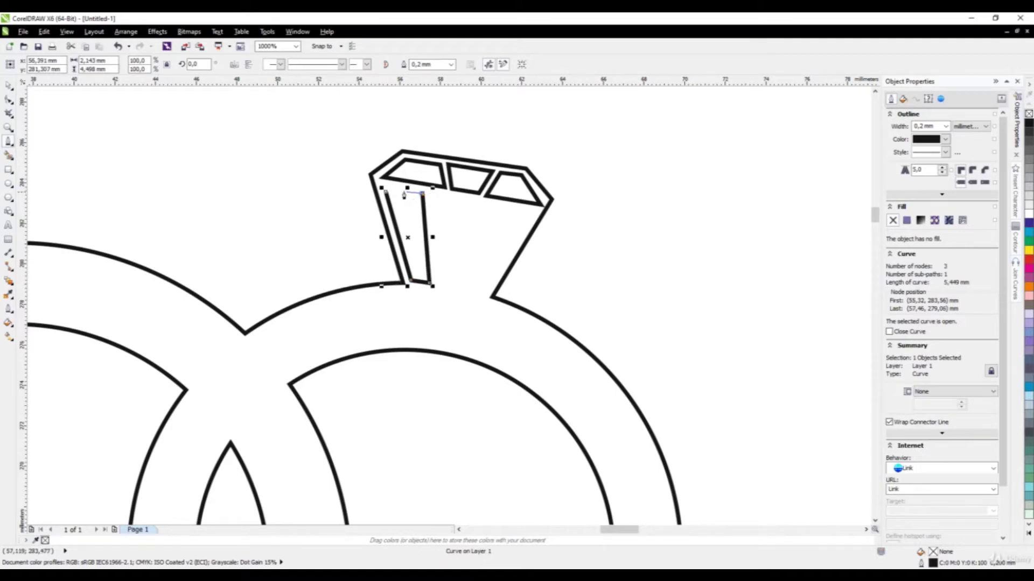
pyautogui.click(385, 192)
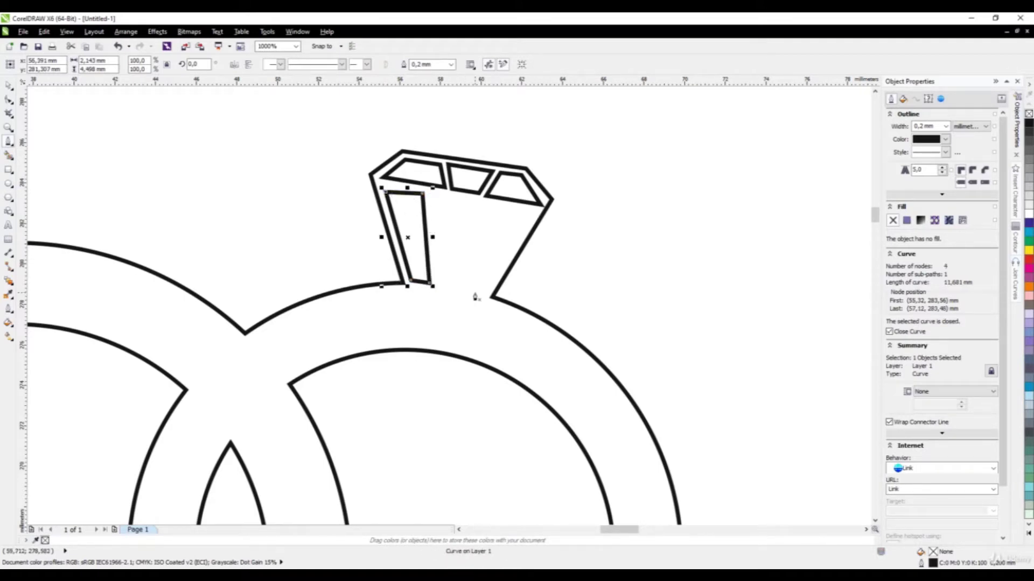
# - Draw a closed tapered facet about 3.6 × 4.5 mm below the top row, along the diamond's right edge
pyautogui.scroll(2, 482, 297)
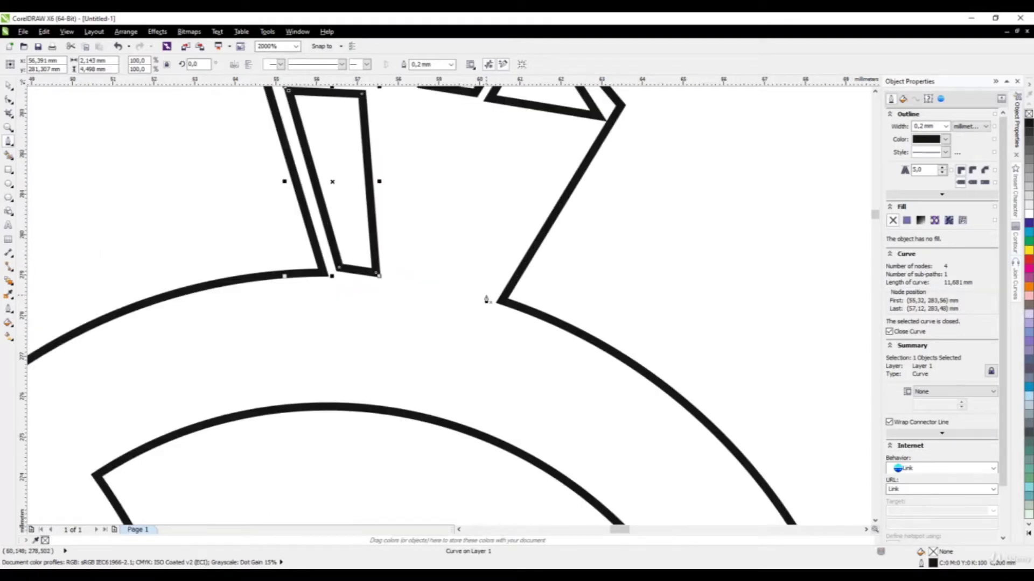
pyautogui.click(487, 293)
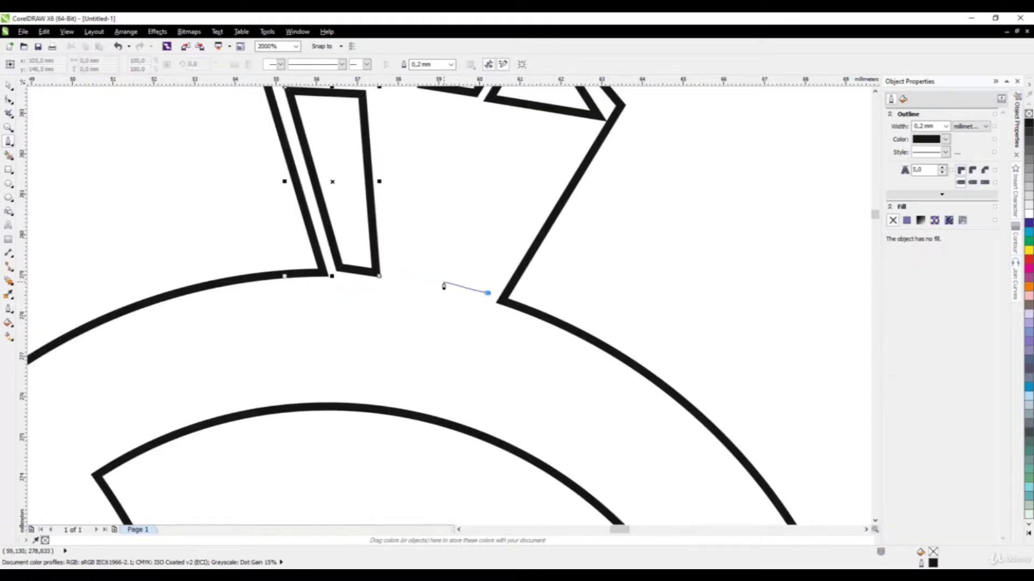
pyautogui.click(441, 285)
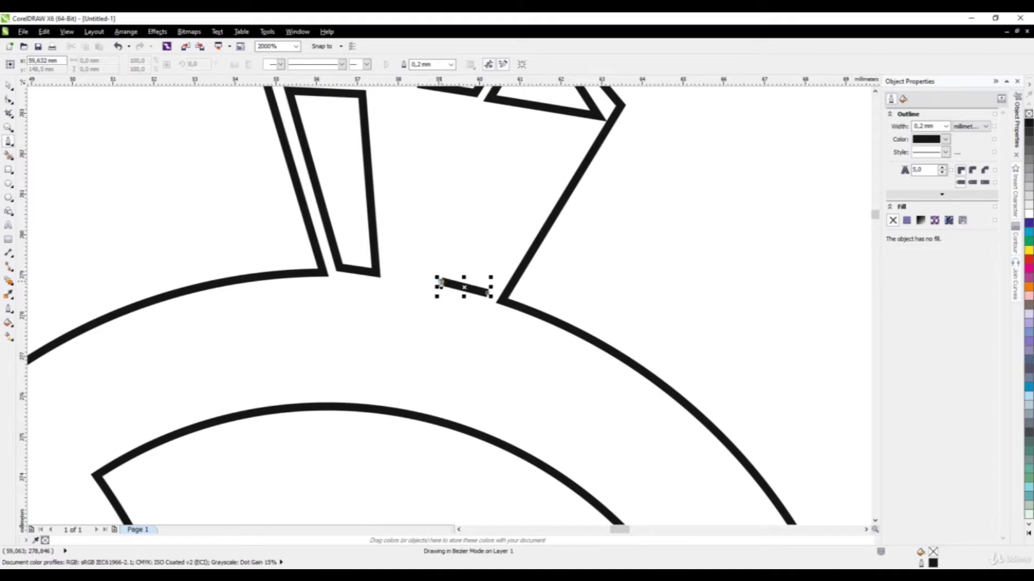
pyautogui.click(488, 111)
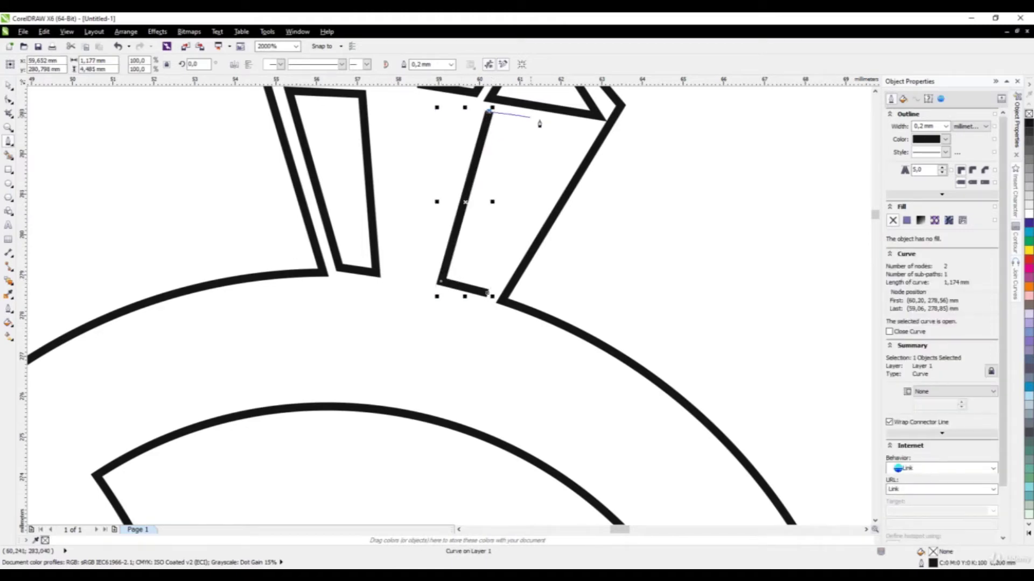
pyautogui.click(588, 130)
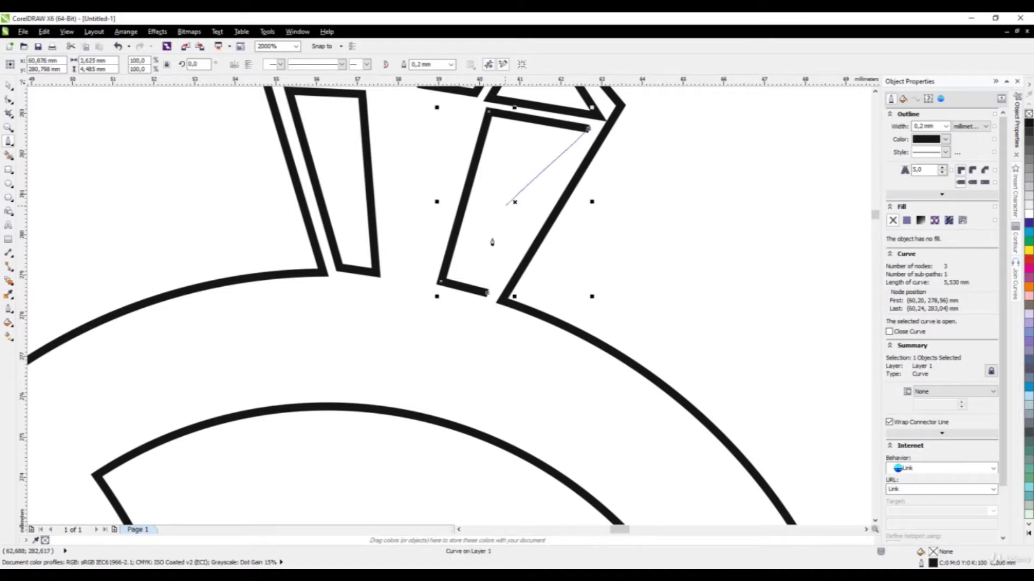
pyautogui.click(487, 294)
# - Draw a closed tapered facet about 2.2 × 4.6 mm in the gap between the two lower facets of the diamond
pyautogui.scroll(-3, 487, 255)
pyautogui.scroll(3, 443, 247)
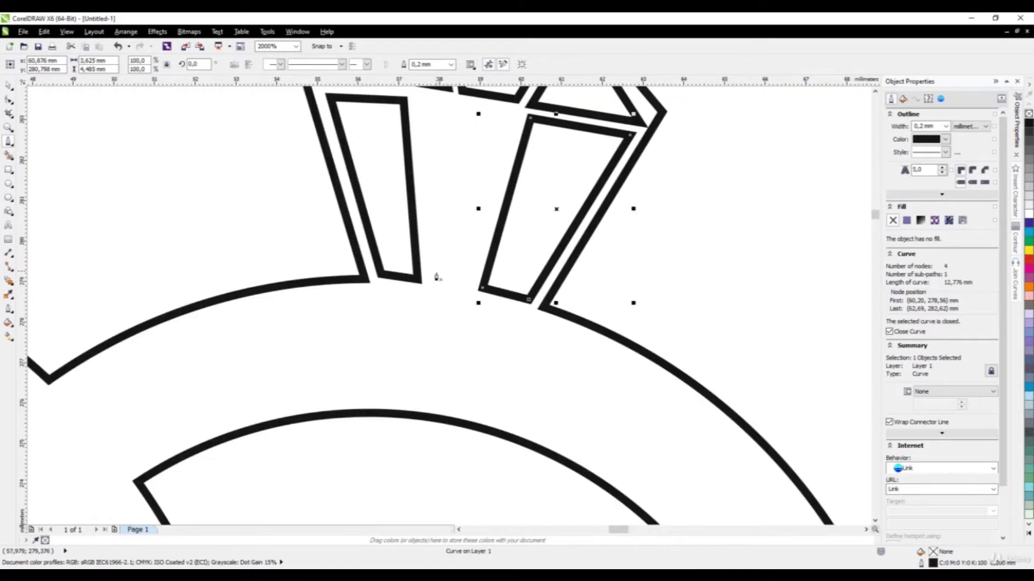
pyautogui.click(430, 280)
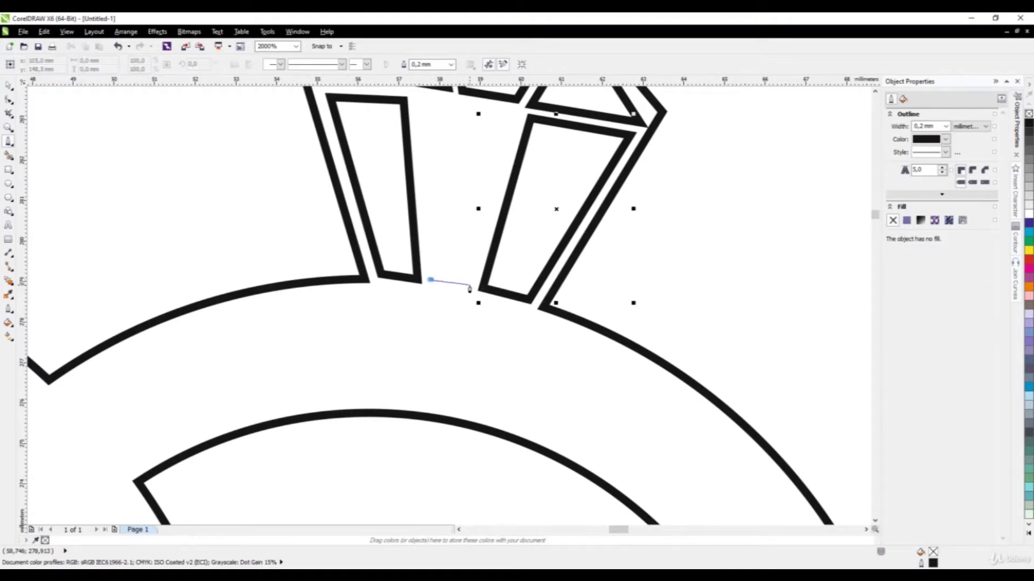
pyautogui.click(469, 289)
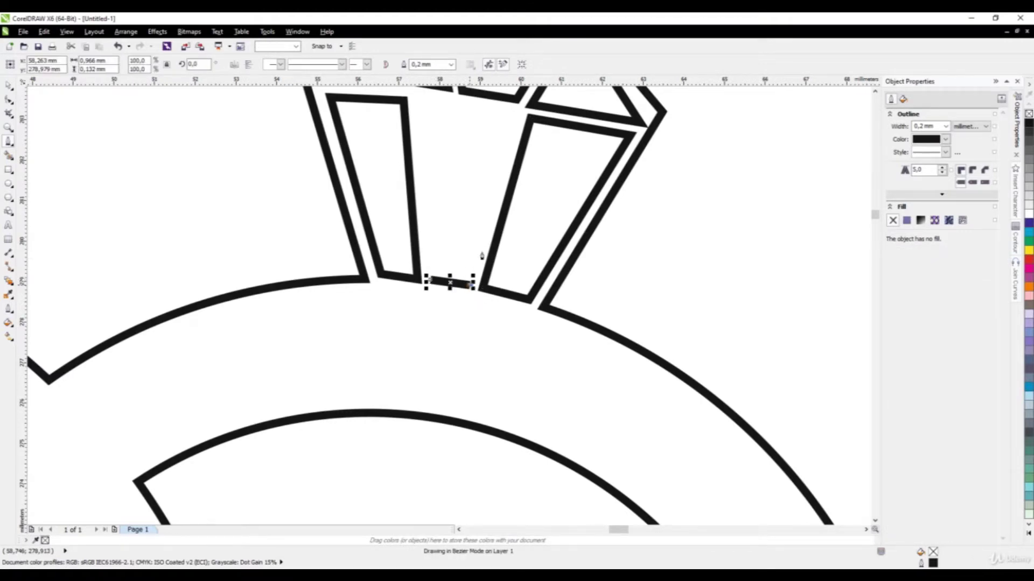
pyautogui.click(507, 110)
pyautogui.click(416, 97)
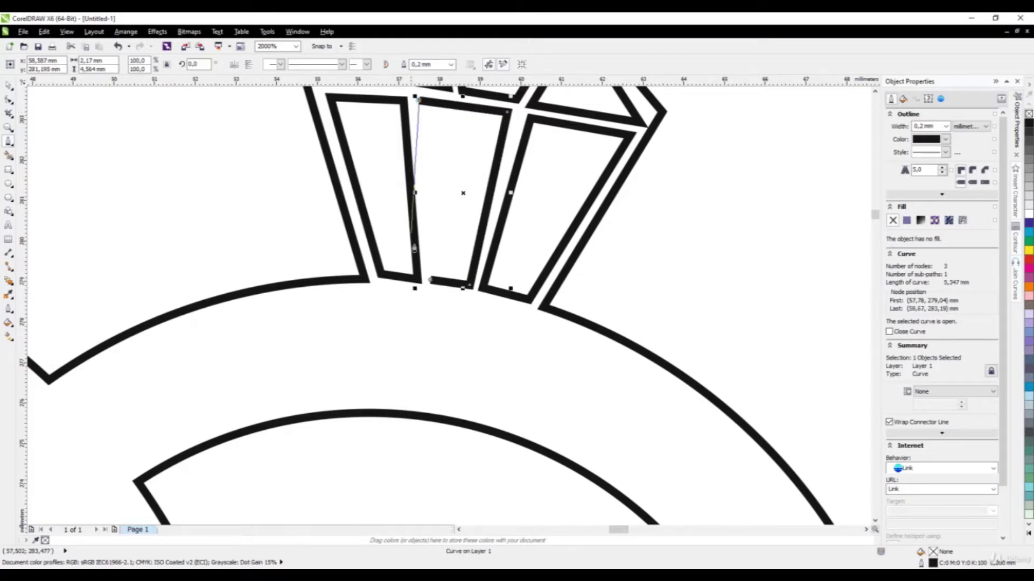
pyautogui.click(428, 282)
# - Move the upper-left corner node of the diamond's left lower facet up and outward, parallel to the facet above it
pyautogui.scroll(-5, 428, 282)
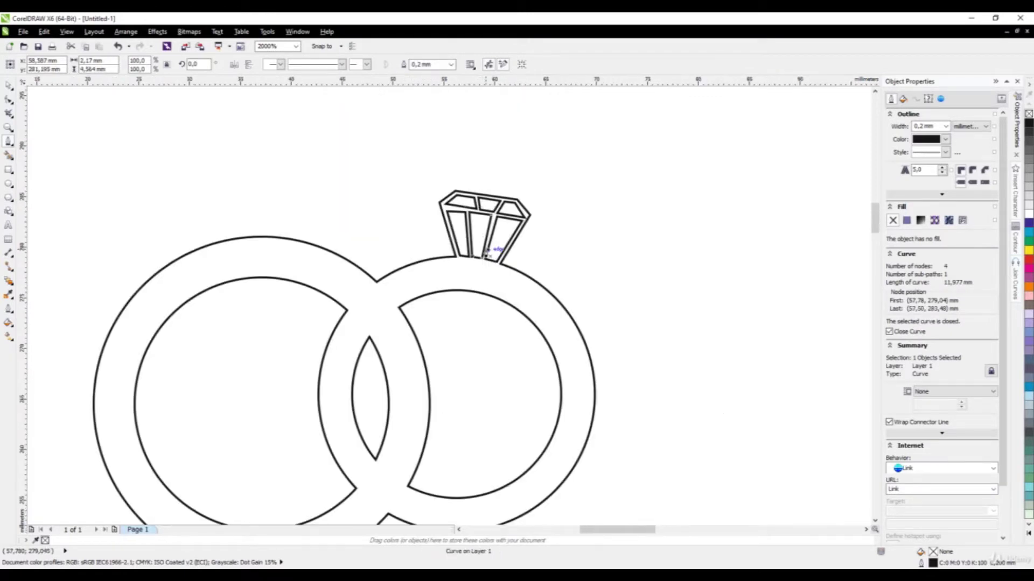
pyautogui.click(9, 85)
pyautogui.click(283, 212)
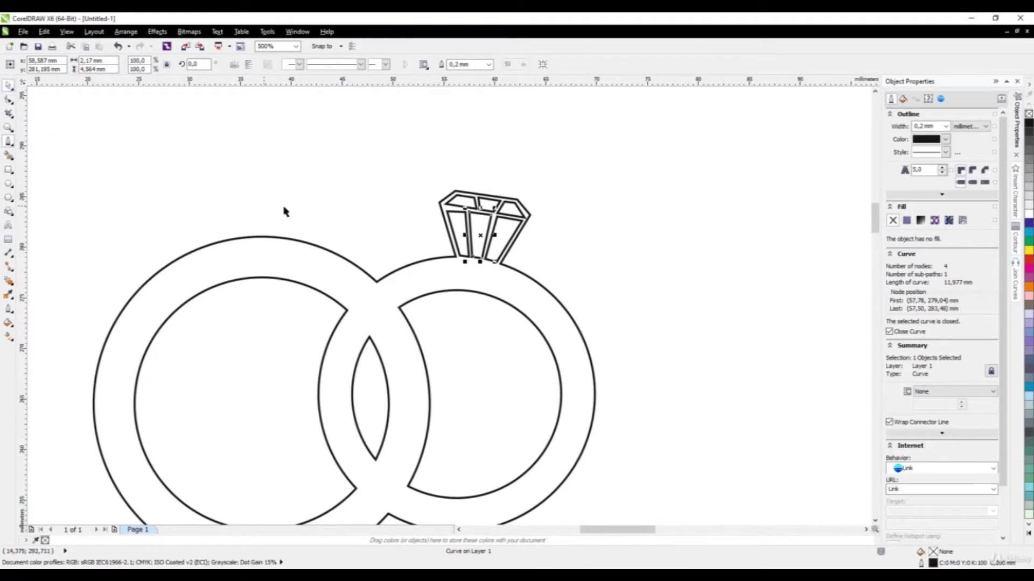
pyautogui.scroll(-2, 517, 232)
pyautogui.scroll(6, 504, 225)
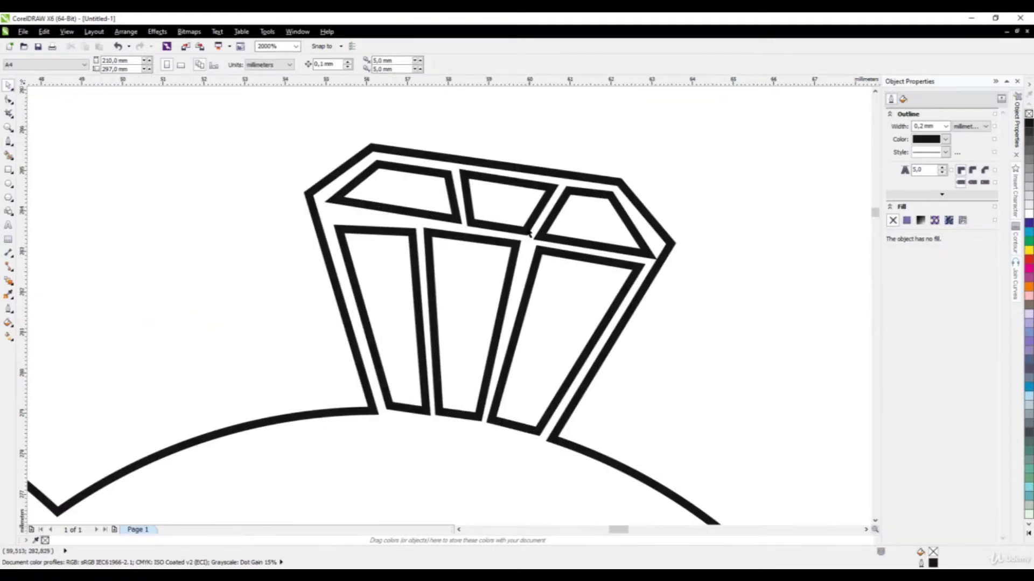
pyautogui.click(378, 242)
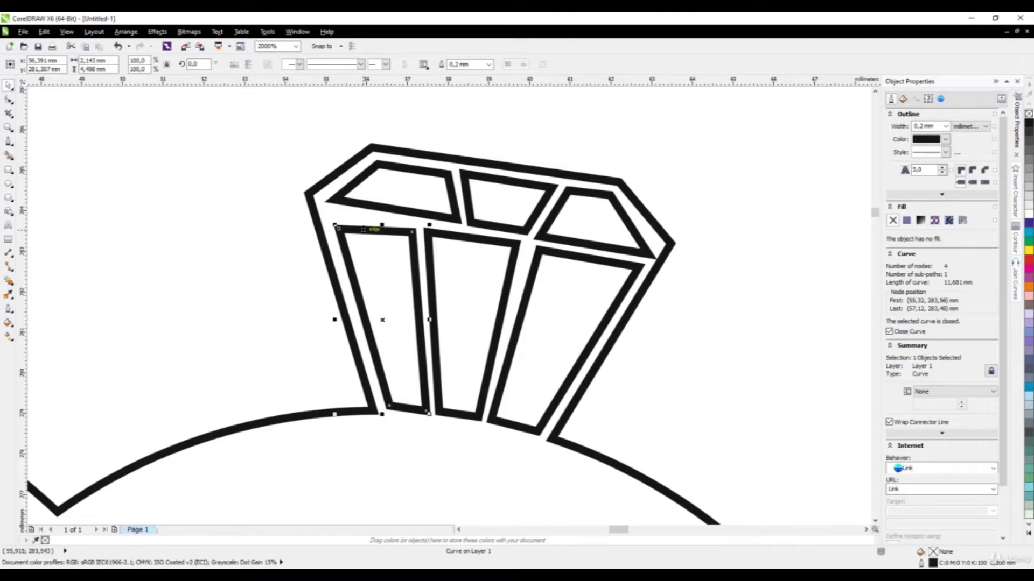
pyautogui.click(9, 100)
pyautogui.scroll(1, 334, 223)
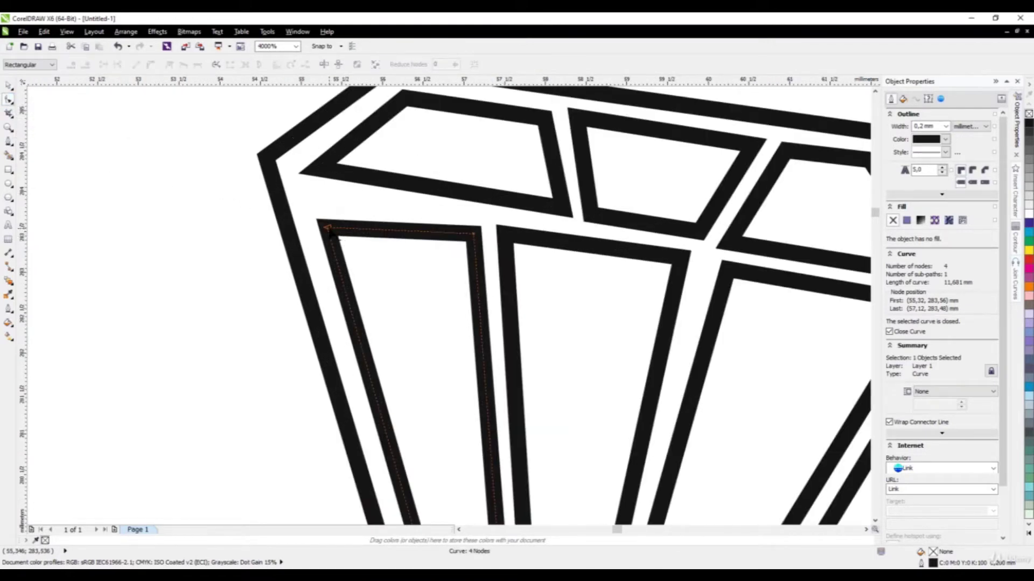
pyautogui.moveTo(327, 228); pyautogui.dragTo(313, 196)
pyautogui.scroll(-3, 437, 240)
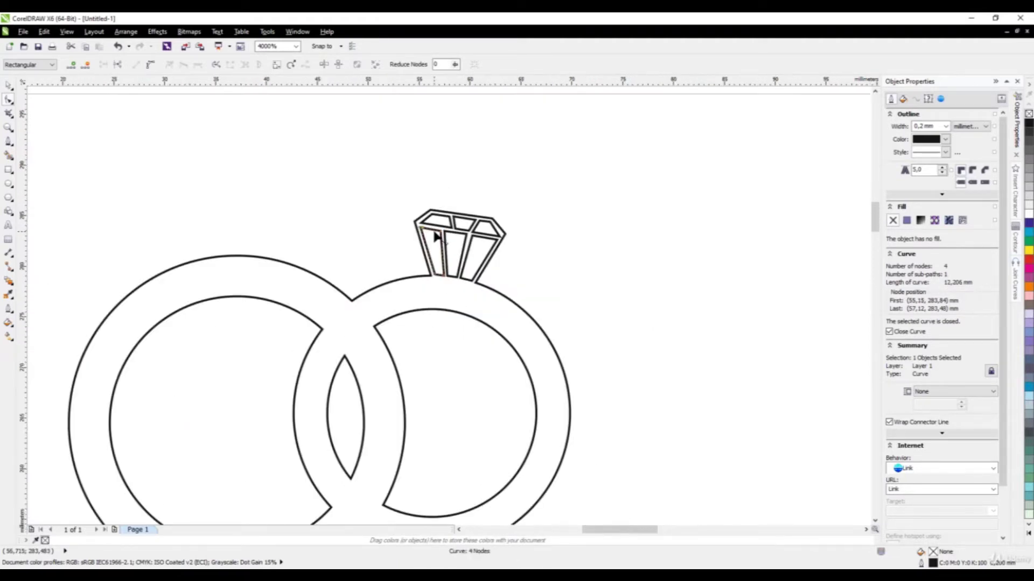
# - Shift both upper corner nodes of the middle lower facet slightly right, the right one about 0.2 mm, to even the gaps between facets
pyautogui.scroll(3, 465, 241)
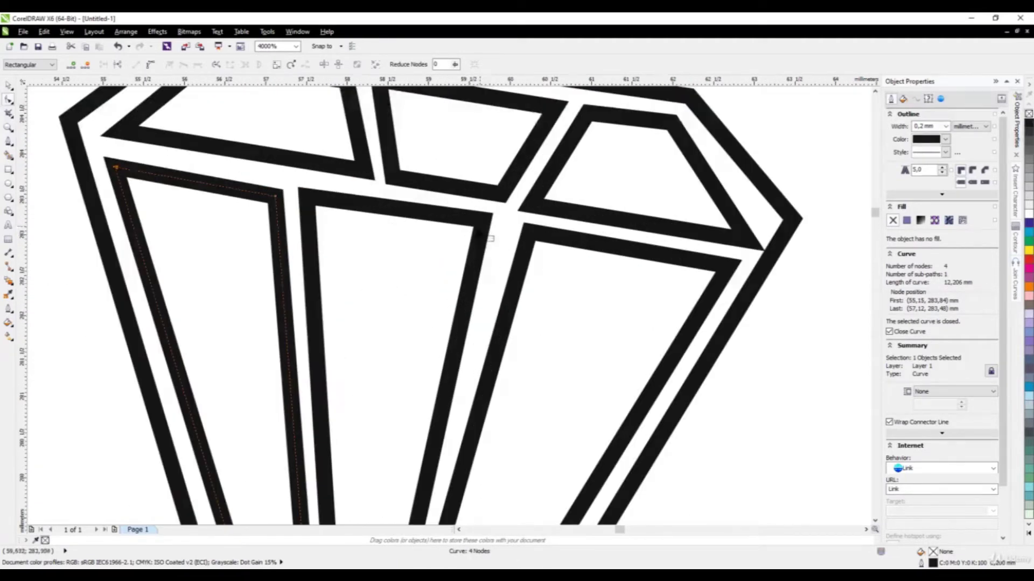
pyautogui.click(491, 238)
pyautogui.moveTo(491, 230); pyautogui.dragTo(500, 225)
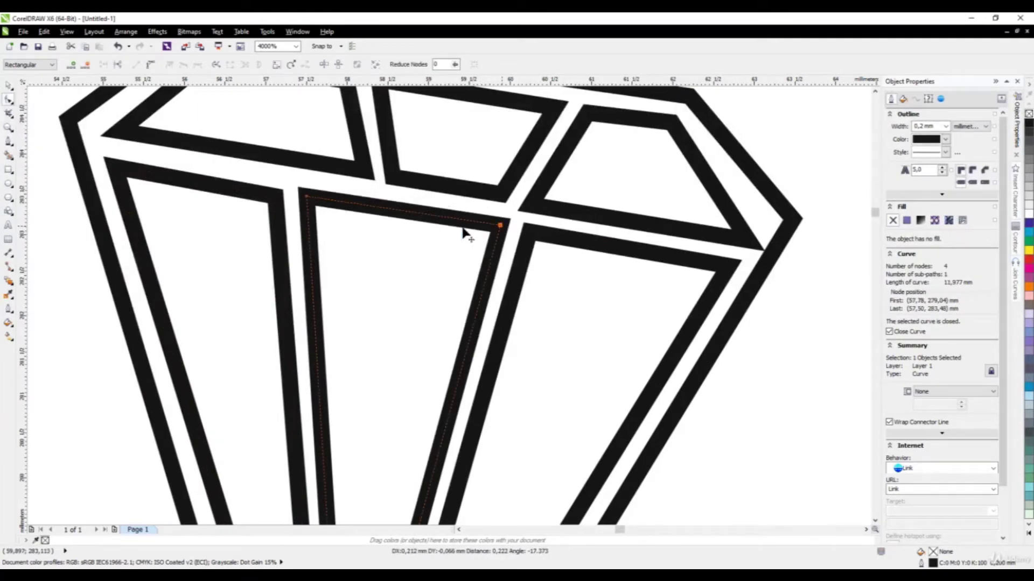
pyautogui.moveTo(306, 196); pyautogui.dragTo(314, 198)
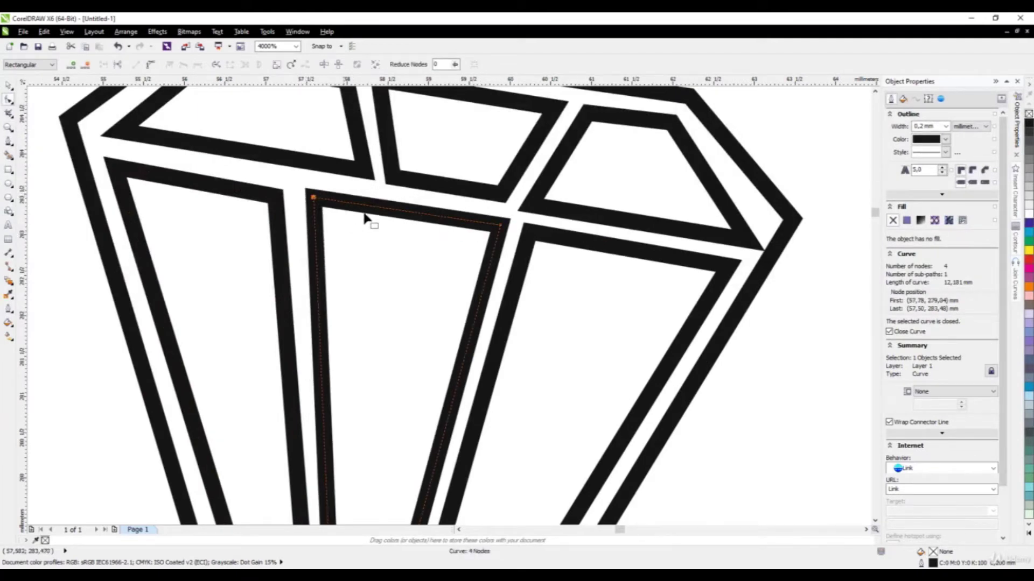
# - Move the upper-right corner node of the left lower facet about 0.14 mm up and to the right, then deselect the facet
pyautogui.scroll(-5, 364, 216)
pyautogui.scroll(3, 398, 215)
pyautogui.click(395, 214)
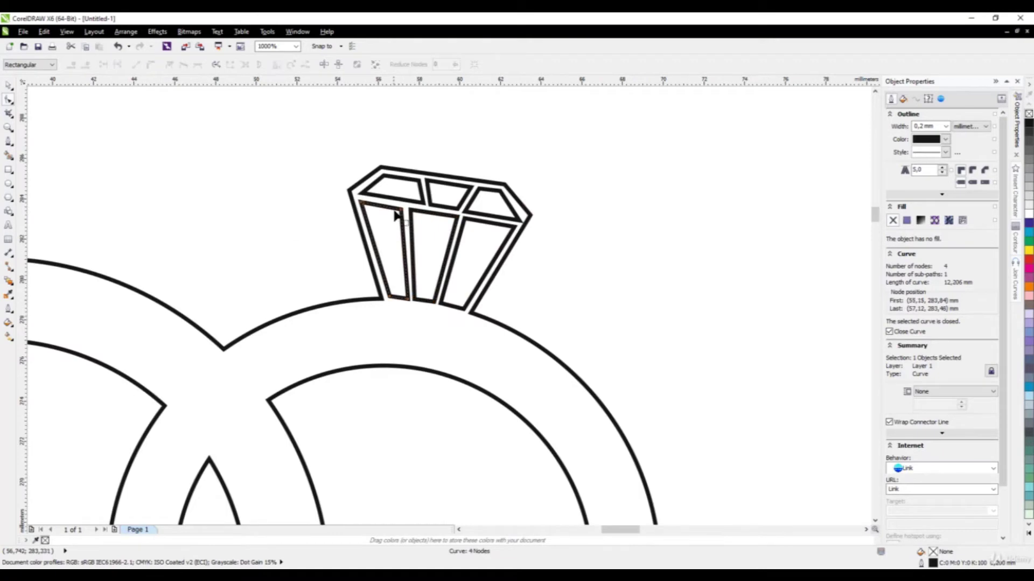
pyautogui.scroll(2, 394, 214)
pyautogui.moveTo(425, 201); pyautogui.dragTo(407, 221)
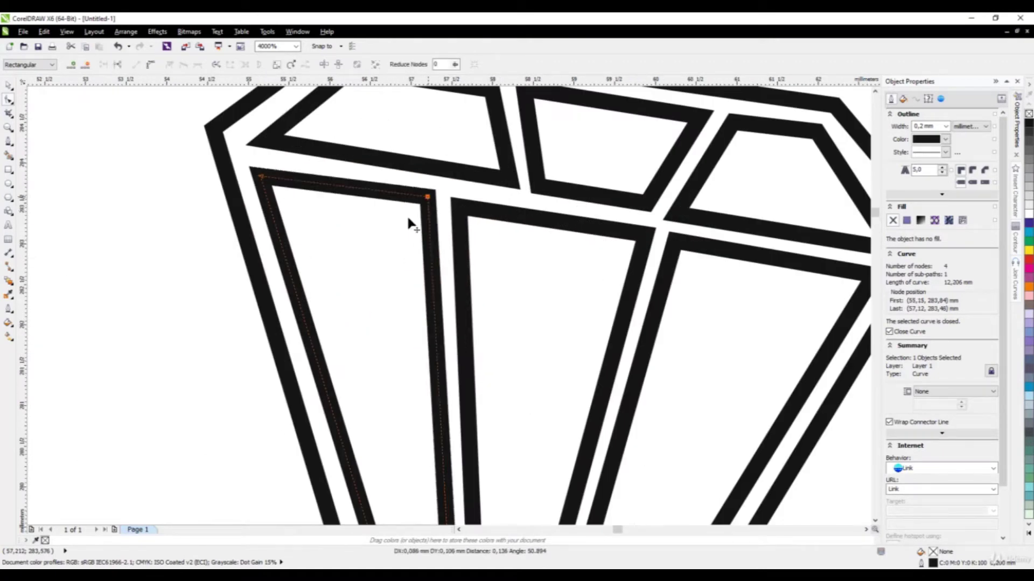
pyautogui.scroll(-5, 408, 220)
pyautogui.scroll(3, 407, 224)
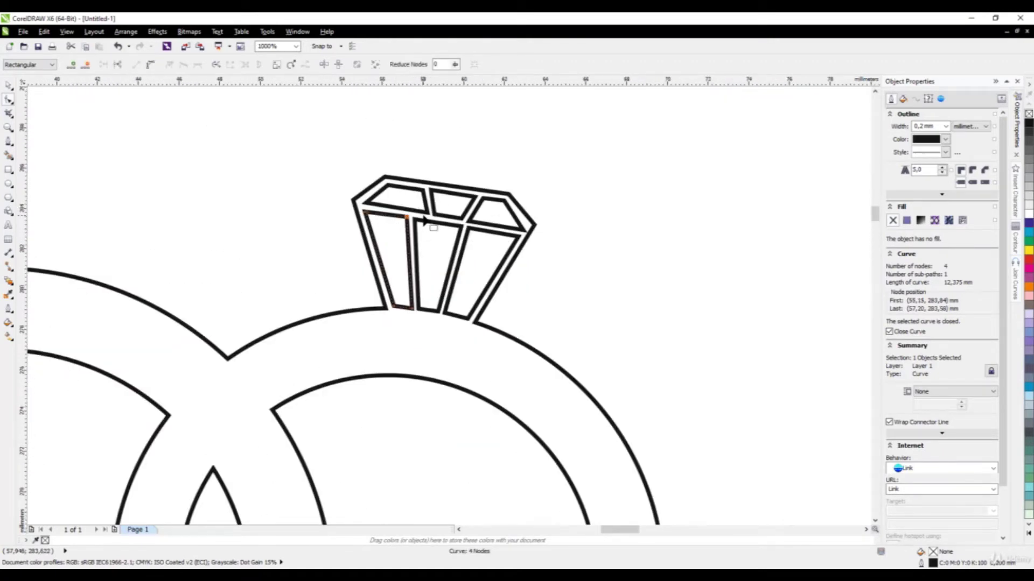
pyautogui.scroll(-2, 424, 221)
pyautogui.scroll(-2, 461, 192)
pyautogui.click(8, 85)
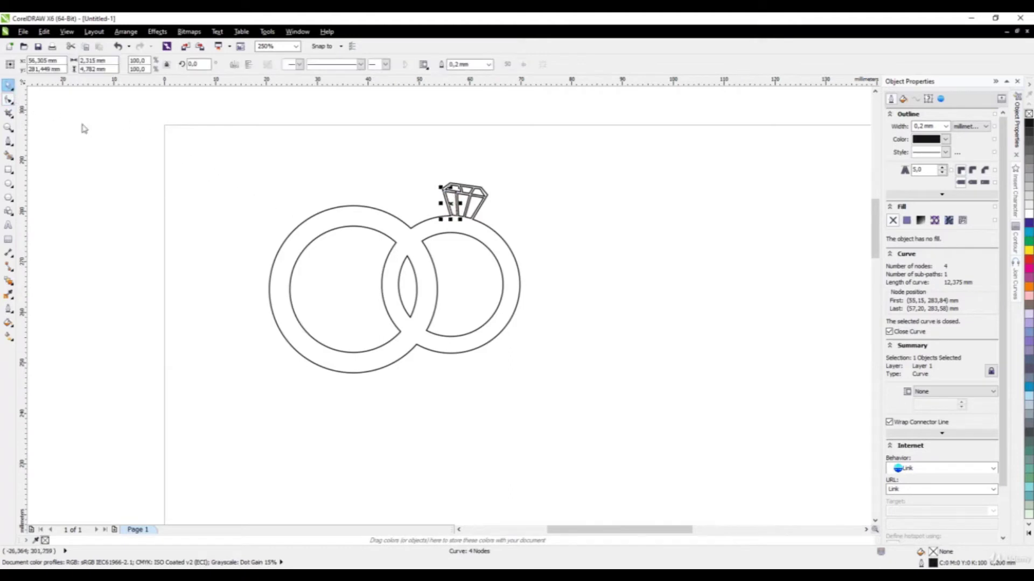
pyautogui.click(82, 129)
# - Draw a horizontal rectangle about 44.7 × 9.1 mm just below the two rings
pyautogui.scroll(-2, 384, 224)
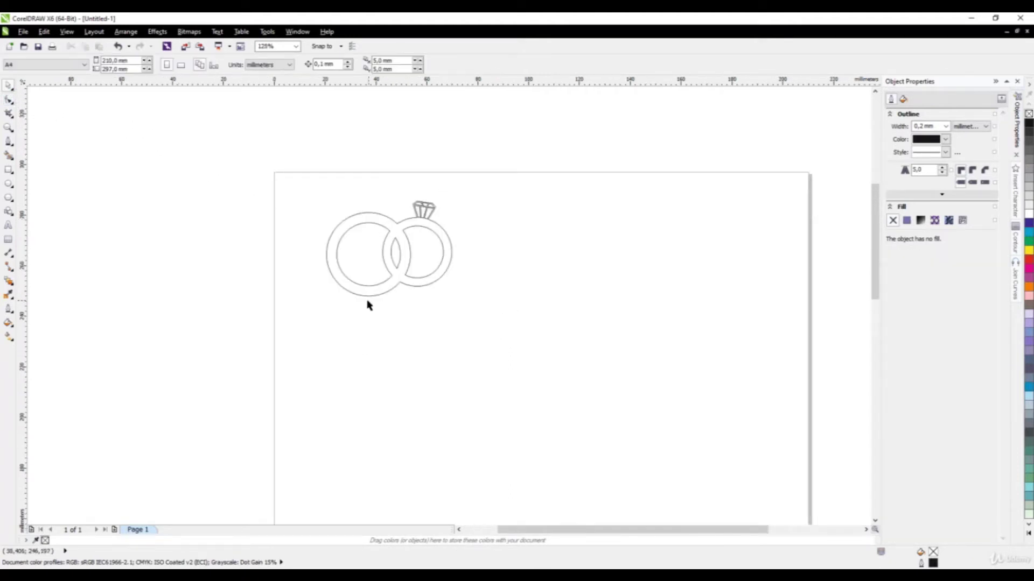
pyautogui.click(8, 169)
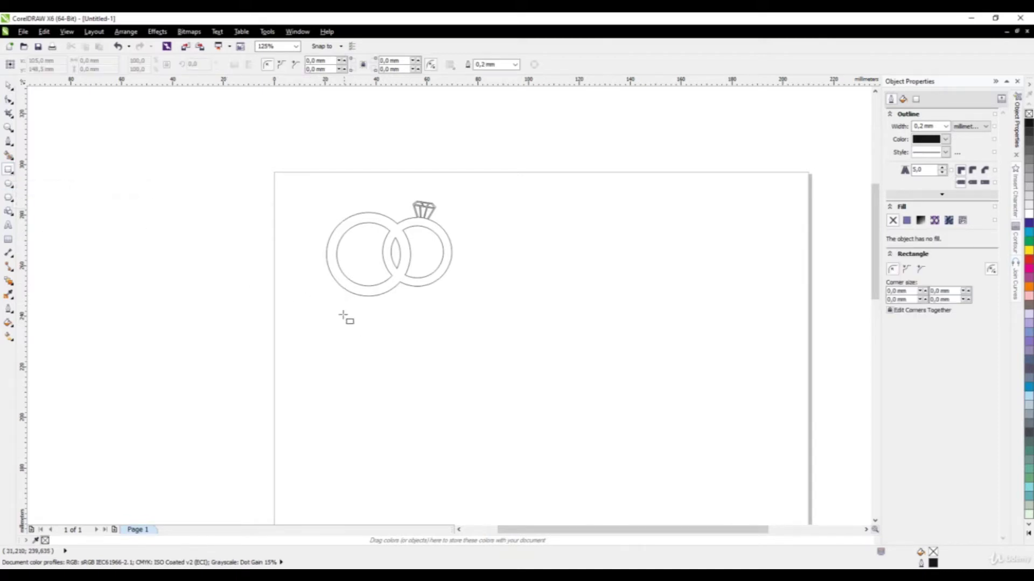
pyautogui.moveTo(345, 305); pyautogui.dragTo(460, 329)
pyautogui.scroll(4, 336, 233)
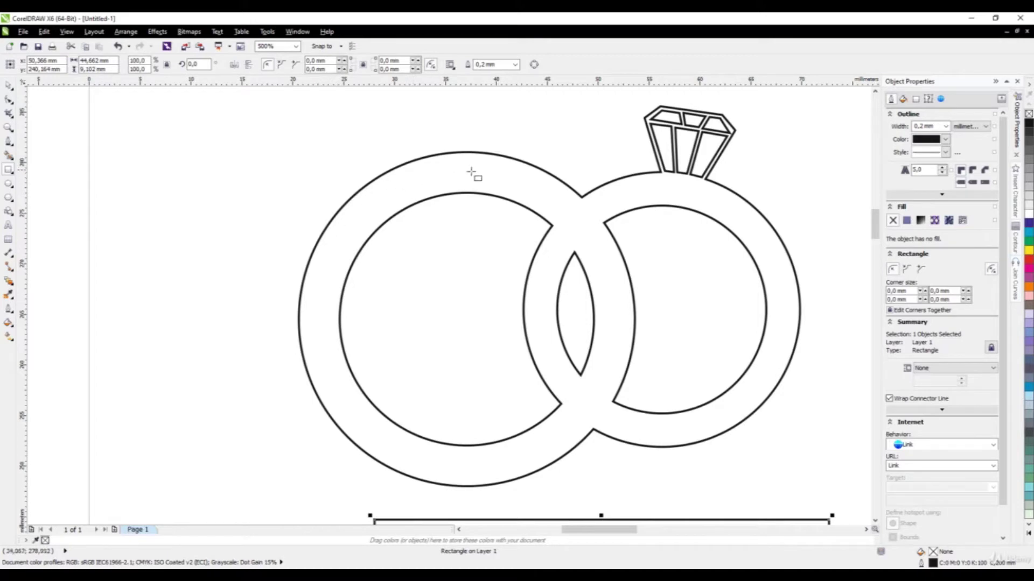
pyautogui.scroll(-2, 398, 177)
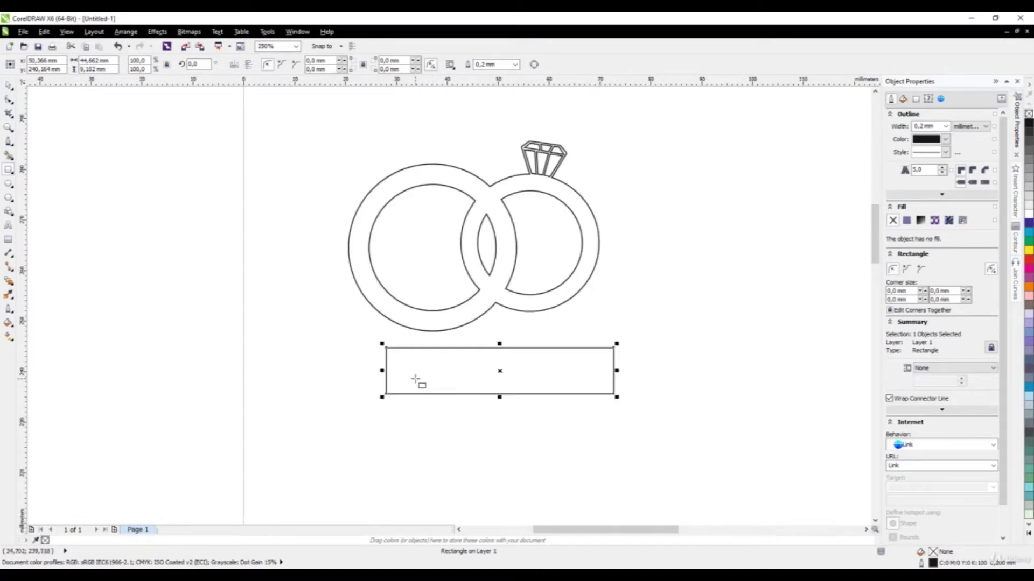
pyautogui.scroll(1, 416, 380)
pyautogui.scroll(1, 417, 368)
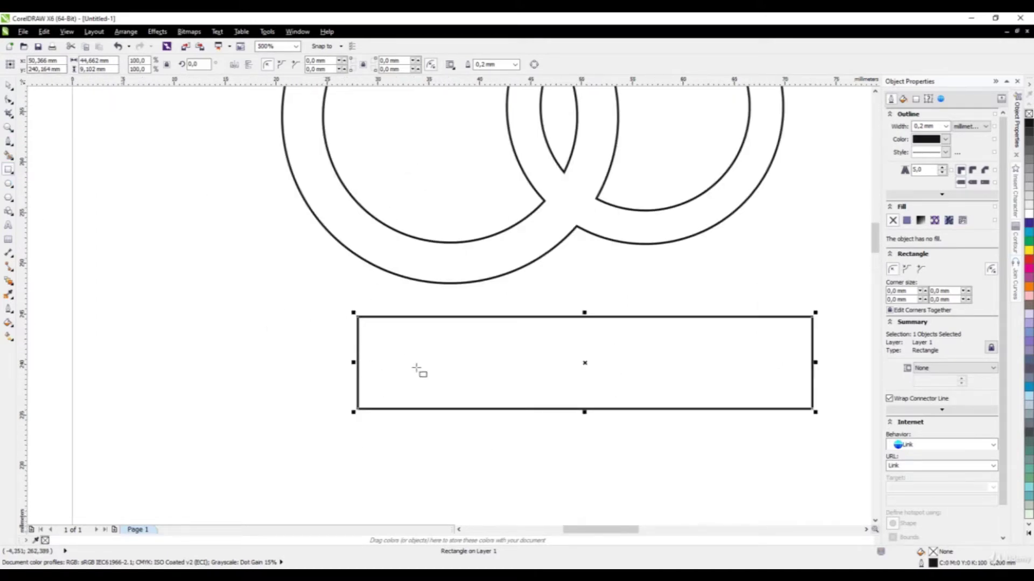
pyautogui.scroll(-4, 334, 341)
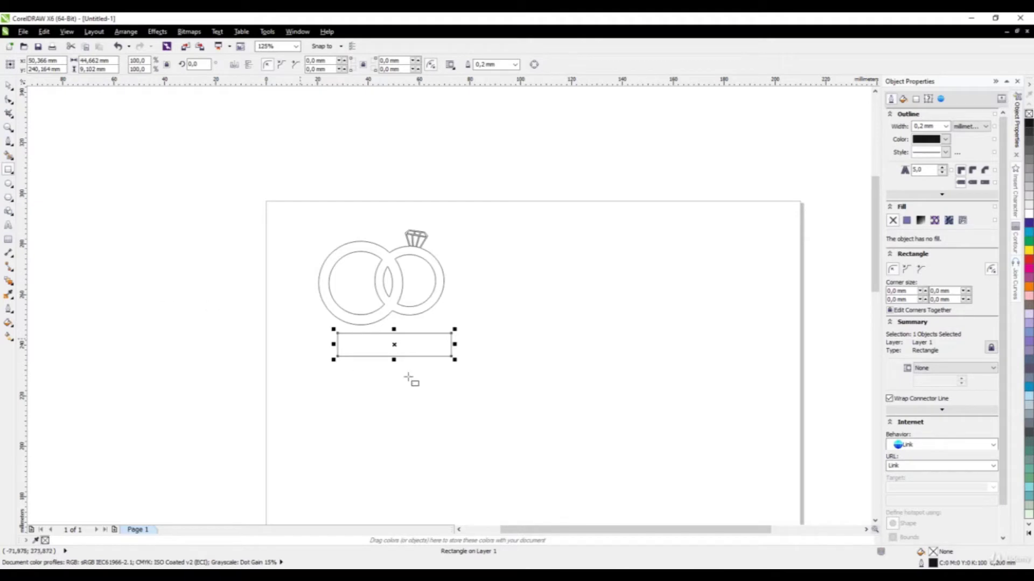
# - Round all the rectangle's corners with a 5 mm radius and scale it proportionally down to about 40.1 × 8.2 mm
pyautogui.click(9, 85)
pyautogui.click(388, 60)
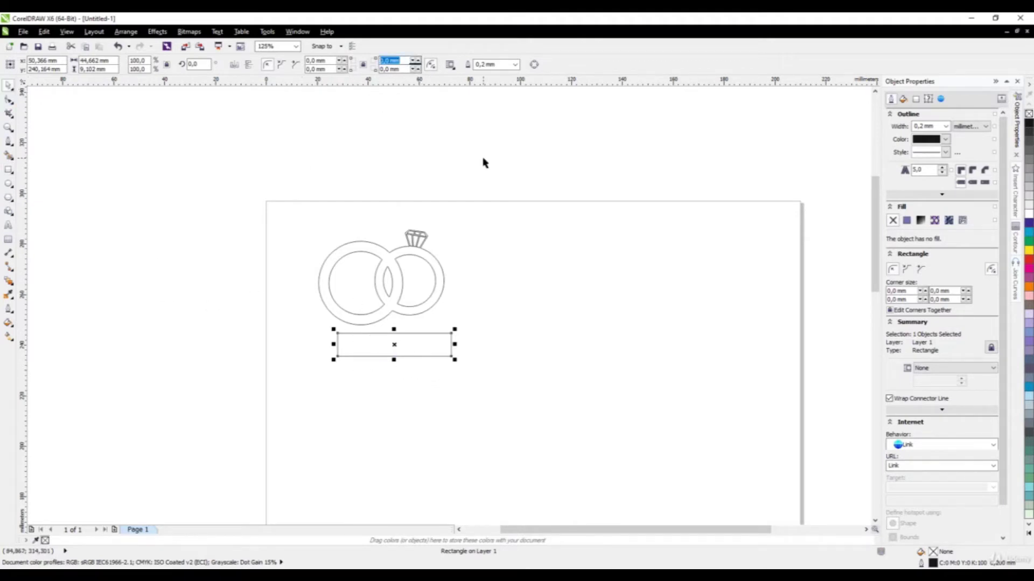
pyautogui.write('5')
pyautogui.press('Return')
pyautogui.scroll(2, 405, 351)
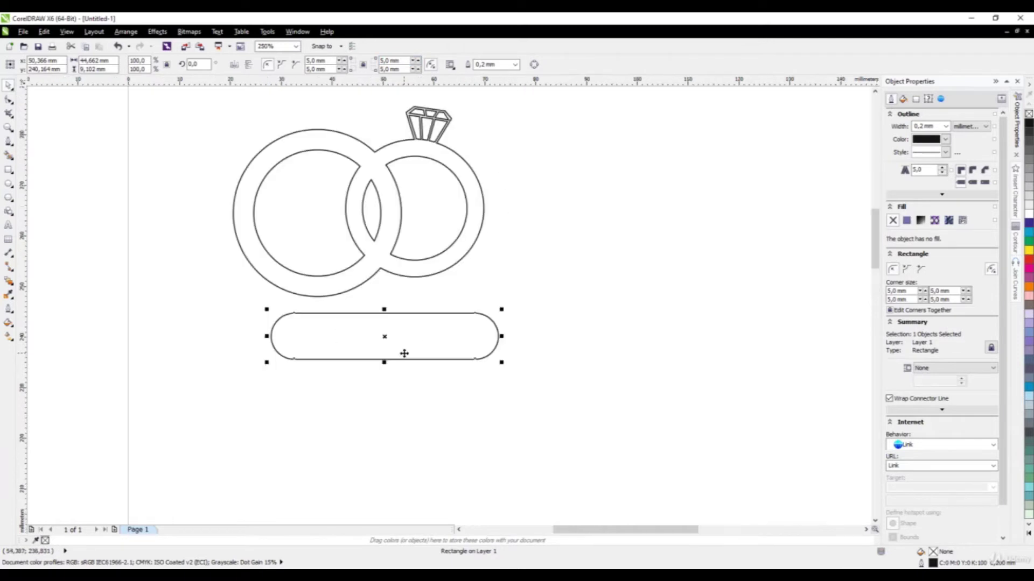
pyautogui.moveTo(500, 364); pyautogui.dragTo(478, 358)
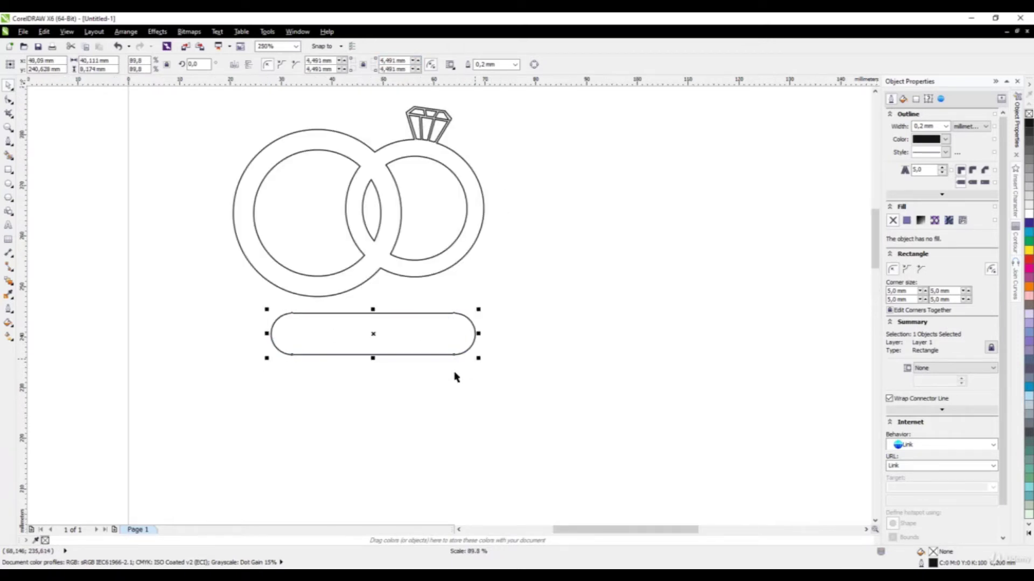
# - Add artistic text with the couple's two first names joined by an ampersand below the rounded bar
pyautogui.click(8, 225)
pyautogui.click(283, 420)
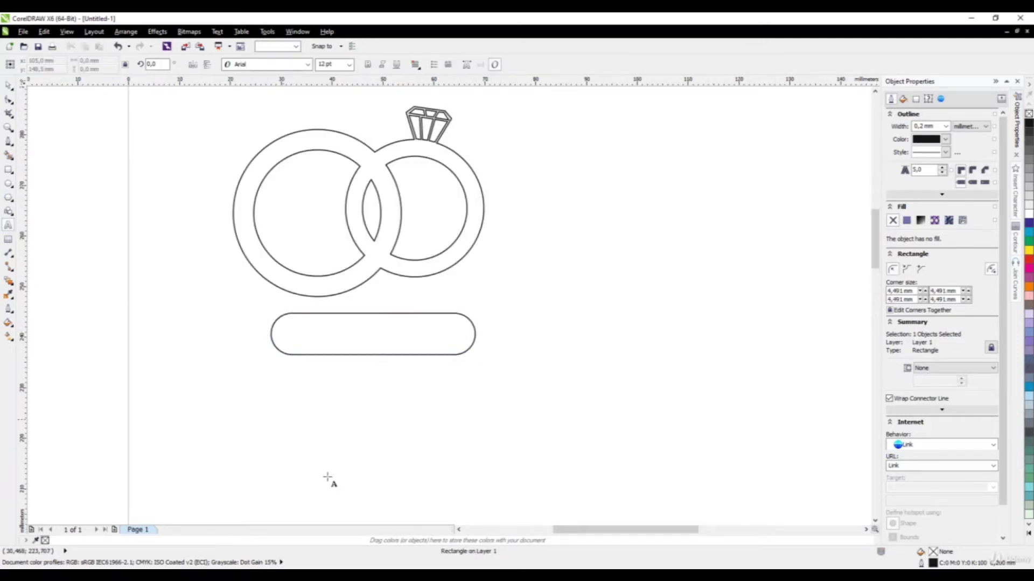
pyautogui.write('John')
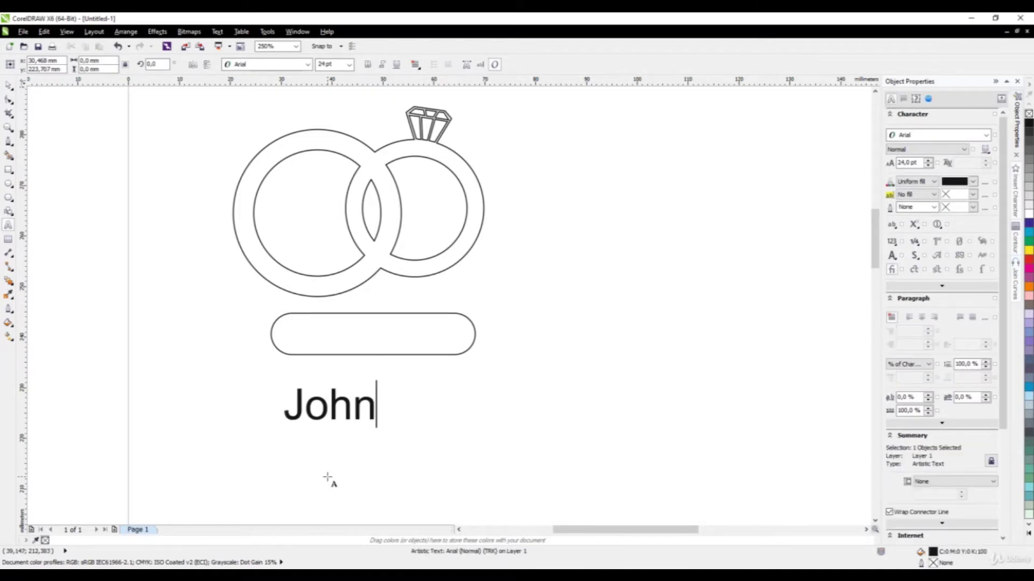
pyautogui.write(' &')
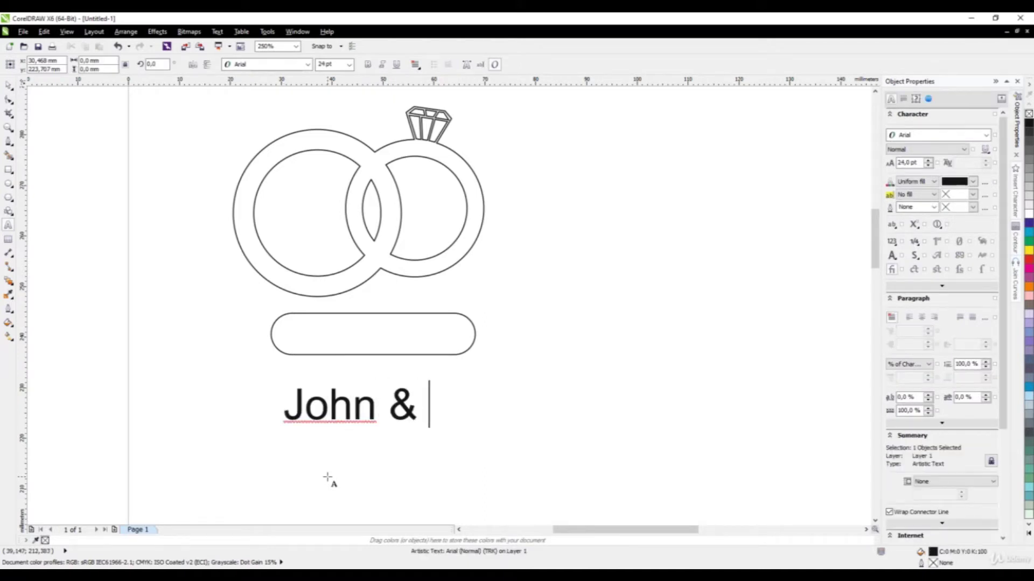
pyautogui.press('BackSpace')
pyautogui.press('BackSpace')
pyautogui.press('BackSpace')
pyautogui.press('BackSpace')
pyautogui.write('Ö')
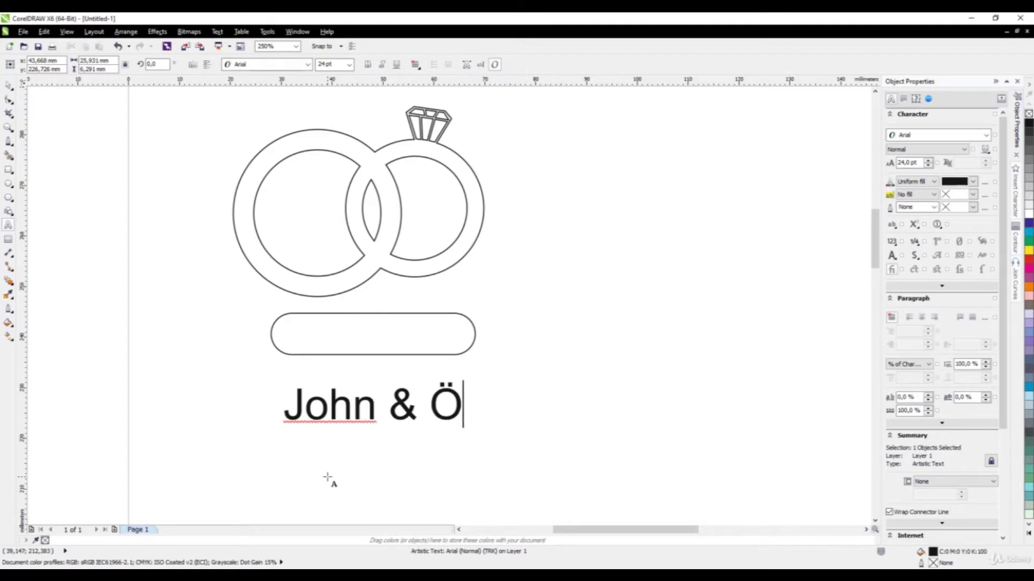
pyautogui.press('BackSpace')
pyautogui.write('Mary')
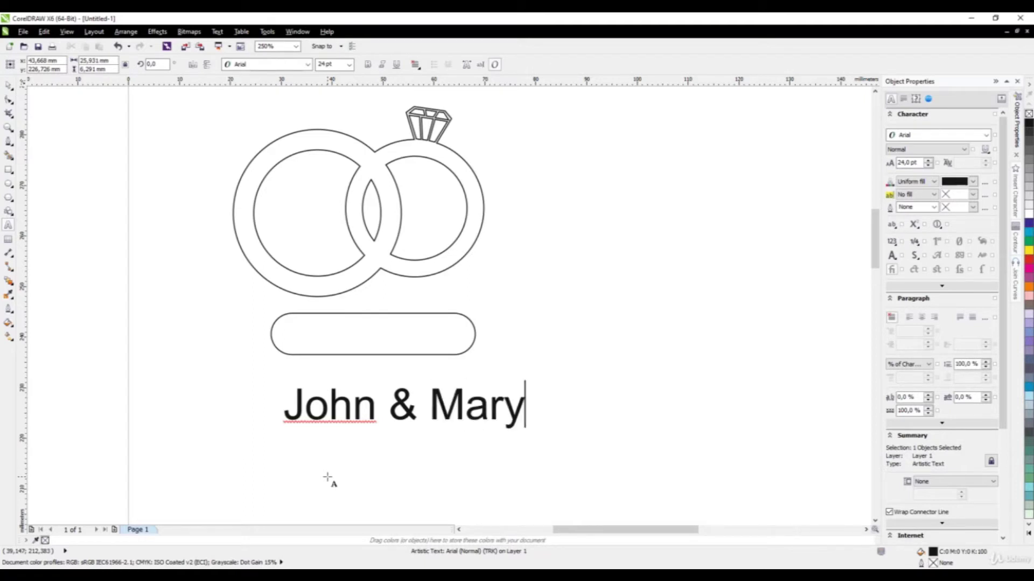
# - Set the names text in the Lobster font and scale it proportionally down to about 17.7 pt so it fits the rounded bar
pyautogui.click(8, 85)
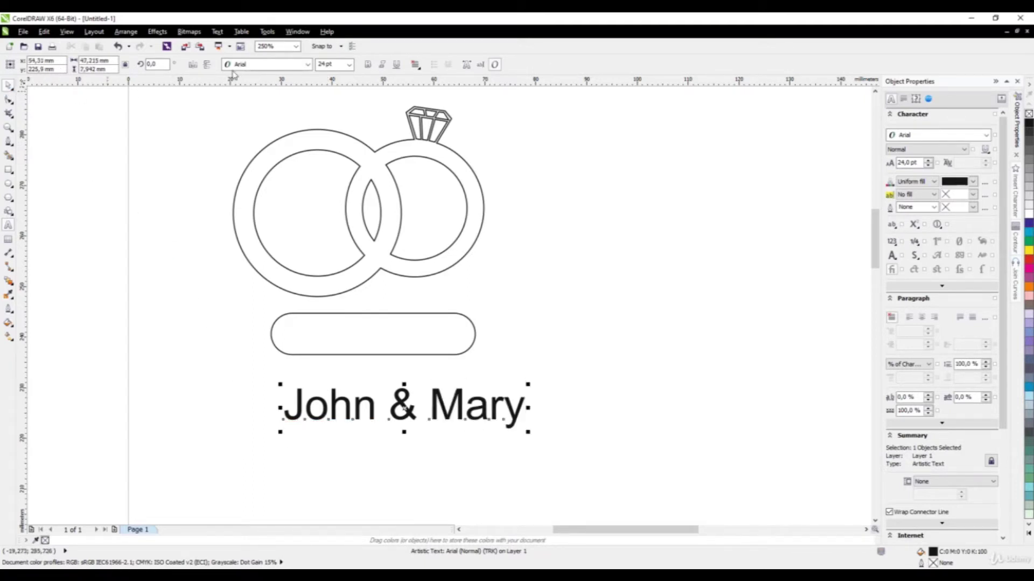
pyautogui.click(259, 65)
pyautogui.write('Lobster')
pyautogui.press('Return')
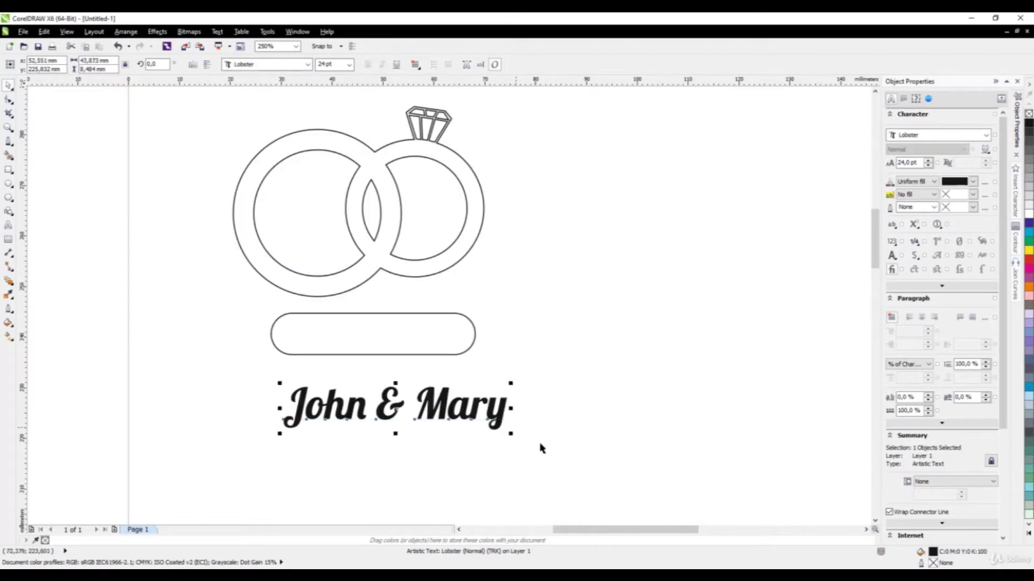
pyautogui.moveTo(513, 438); pyautogui.dragTo(463, 423)
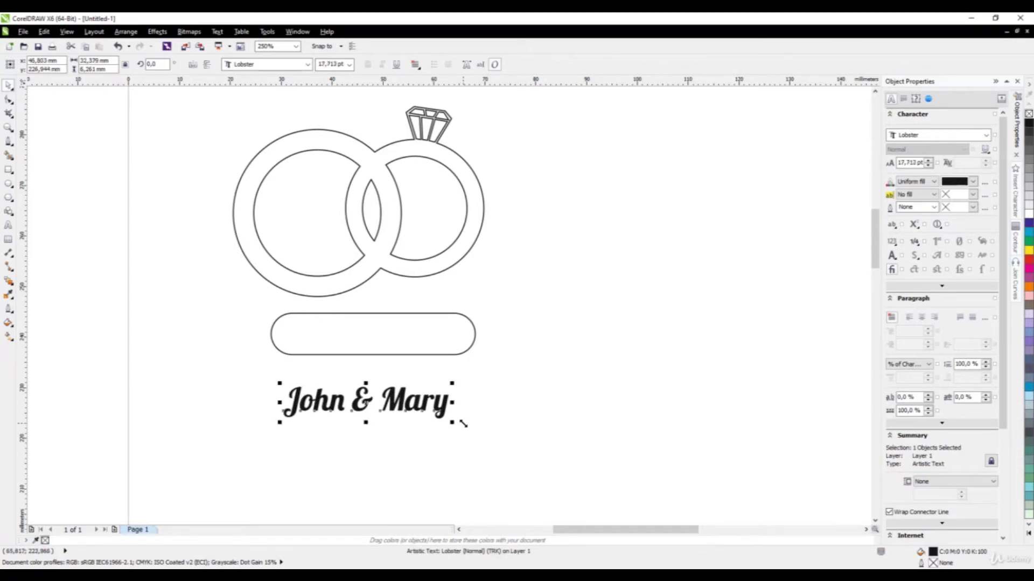
# - Centre the names text horizontally and vertically inside the rounded bar
pyautogui.moveTo(530, 457); pyautogui.dragTo(240, 302)
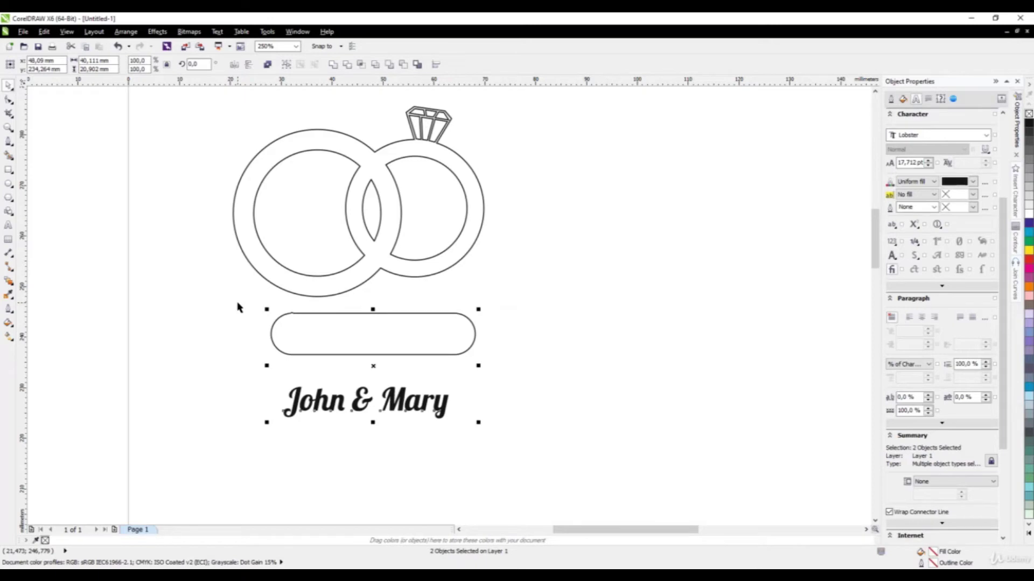
pyautogui.press('e')
pyautogui.press('c')
pyautogui.click(361, 414)
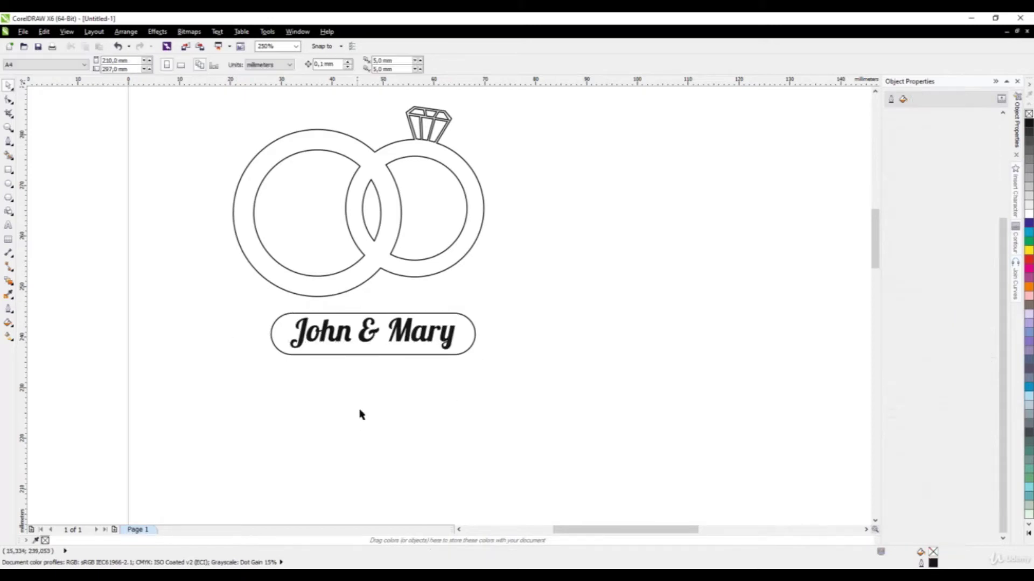
# - Move the rounded bar and its text together about 4.4 mm up and 4.4 mm right, overlapping the larger ring's lower edge
pyautogui.scroll(-2, 422, 375)
pyautogui.scroll(2, 404, 364)
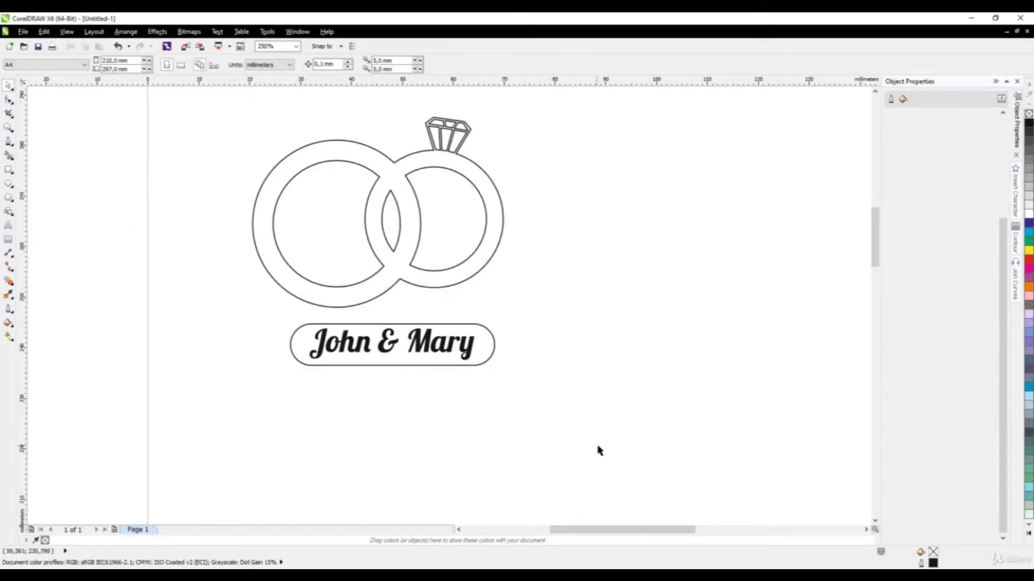
pyautogui.moveTo(594, 445); pyautogui.dragTo(224, 300)
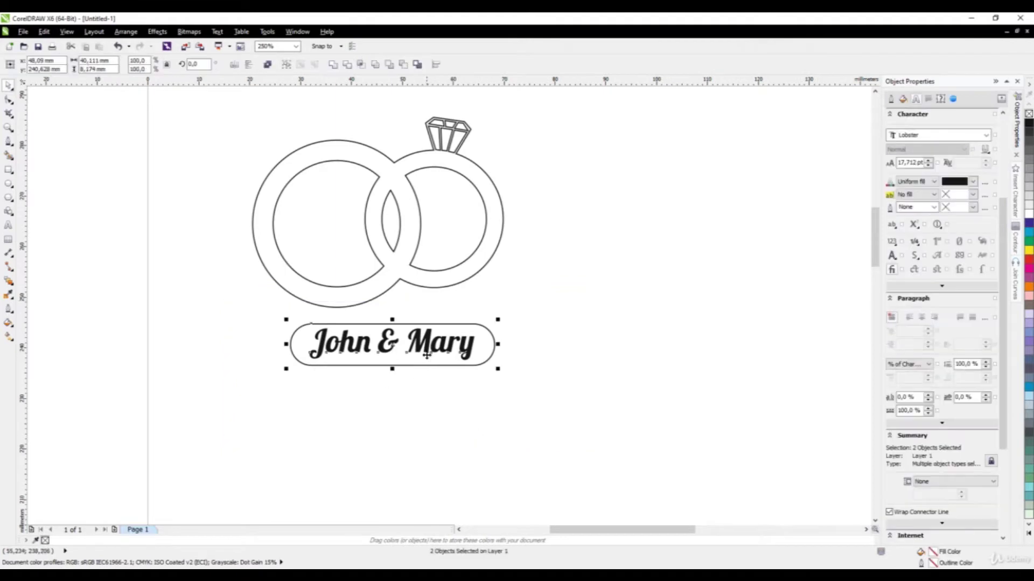
pyautogui.moveTo(428, 356); pyautogui.dragTo(447, 327)
pyautogui.click(458, 325)
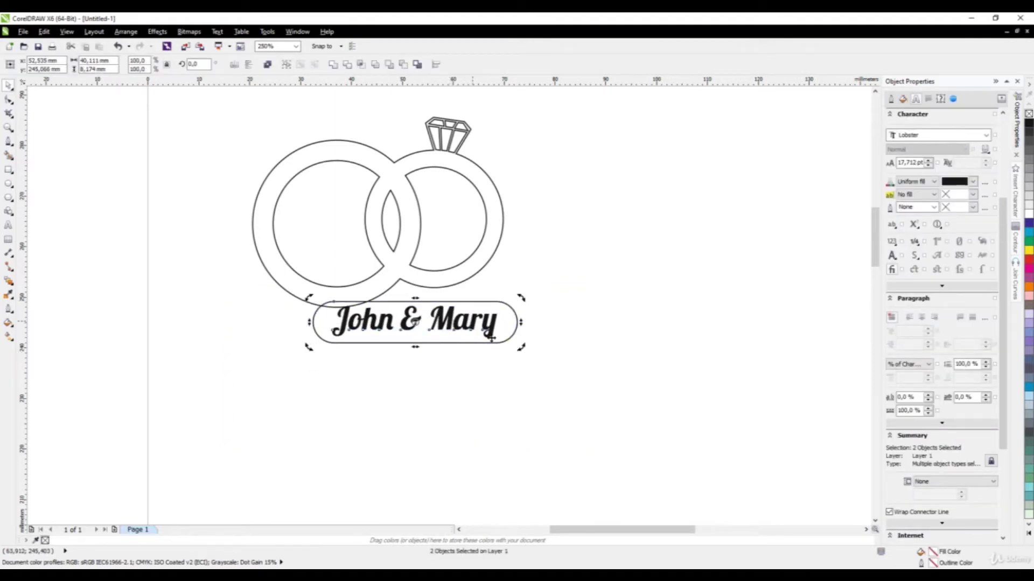
# - Rotate the rounded bar and its text together by about 12.1° and move them about 1 mm left and 2.4 mm up against the rings
pyautogui.moveTo(520, 351); pyautogui.dragTo(538, 324)
pyautogui.click(446, 328)
pyautogui.scroll(3, 399, 322)
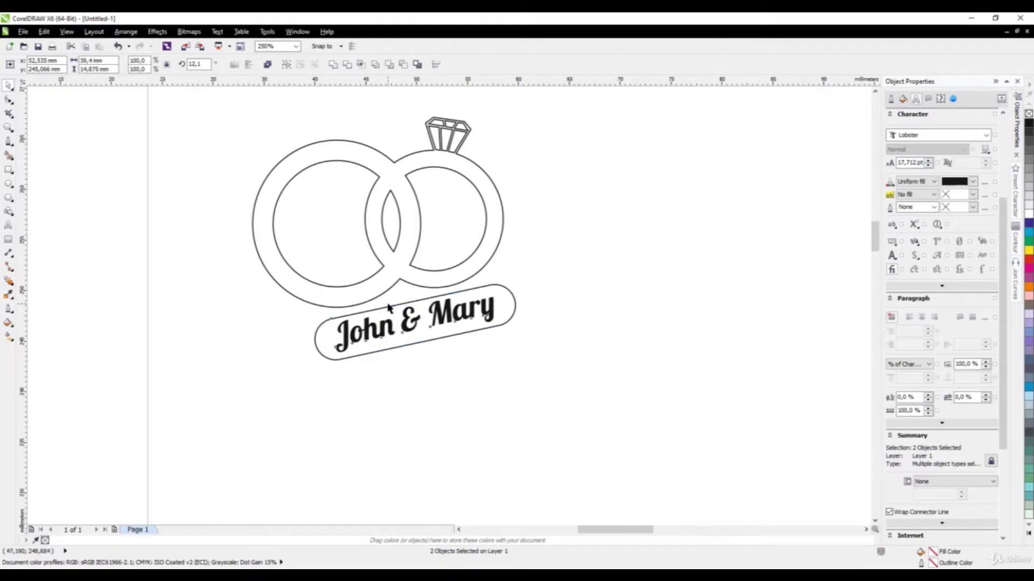
pyautogui.moveTo(411, 343); pyautogui.dragTo(397, 307)
pyautogui.scroll(-3, 398, 307)
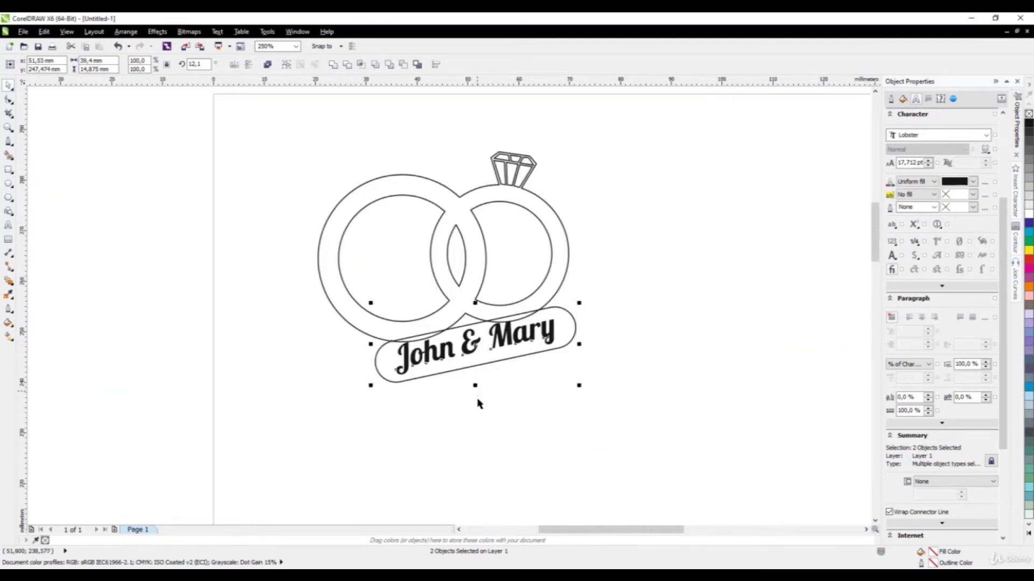
# - Select the rotated rounded bar, without its text, together with the wedding-rings shape
pyautogui.click(555, 360)
pyautogui.click(574, 328)
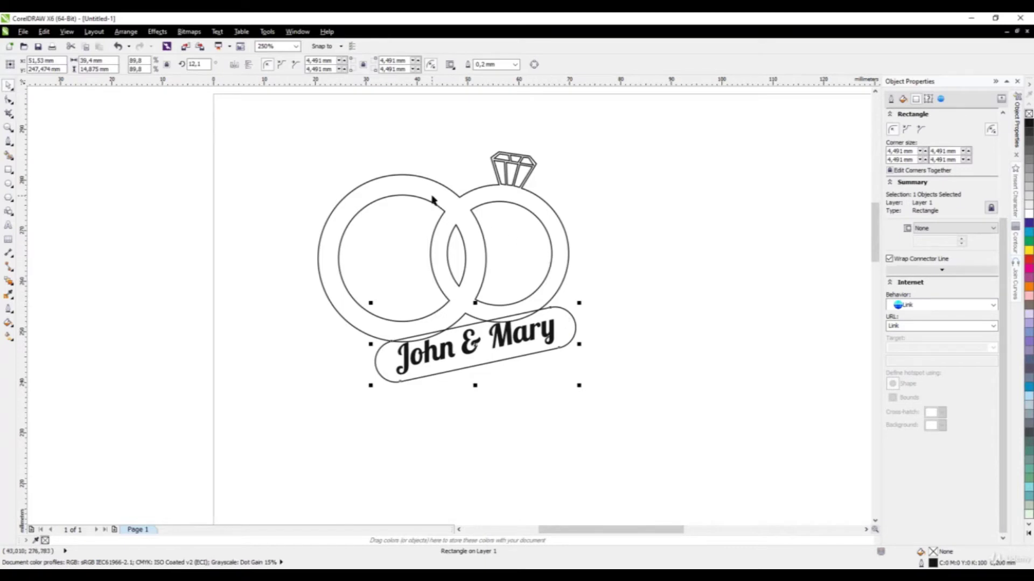
pyautogui.keyDown('shift'); pyautogui.click(463, 305); pyautogui.keyUp('shift')
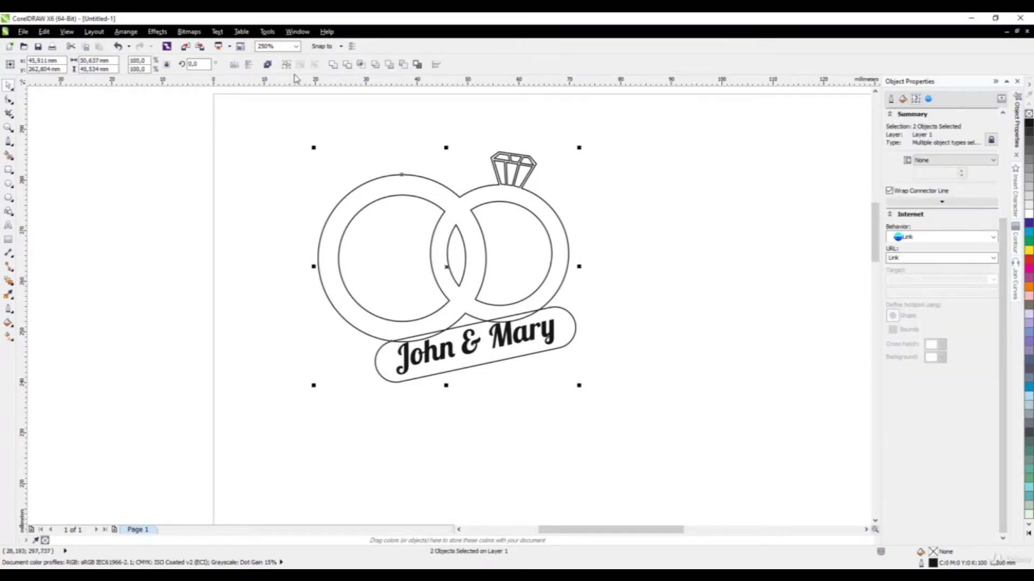
pyautogui.click(224, 356)
pyautogui.scroll(-2, 390, 292)
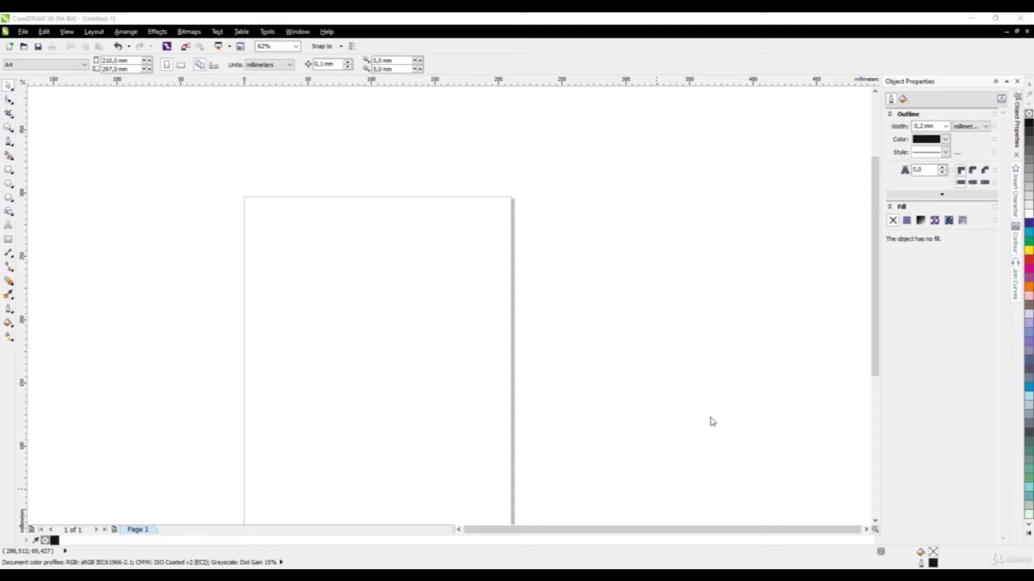
pyautogui.scroll(-1, 245, 470)
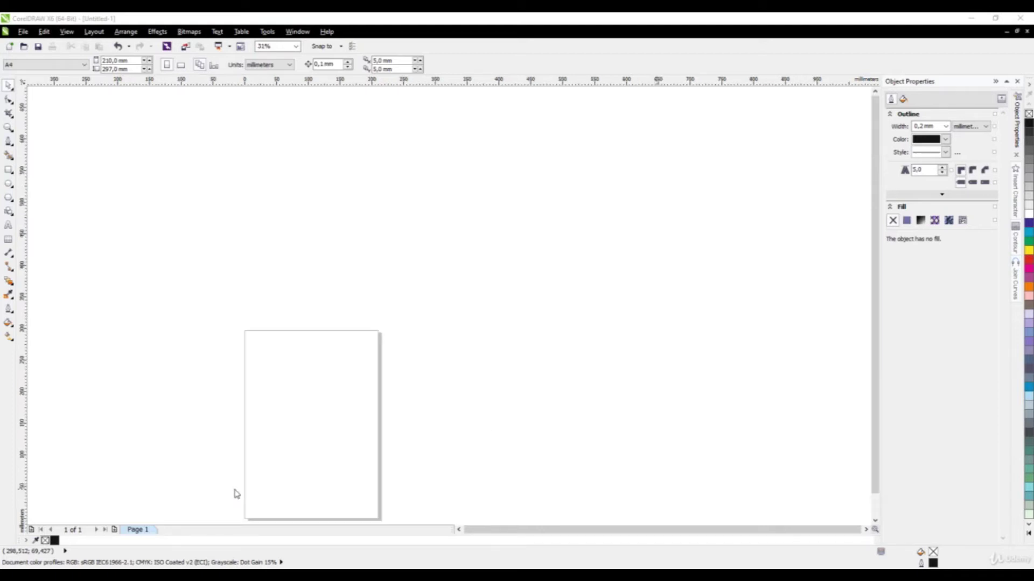
pyautogui.scroll(2, 231, 450)
pyautogui.scroll(-2, 426, 348)
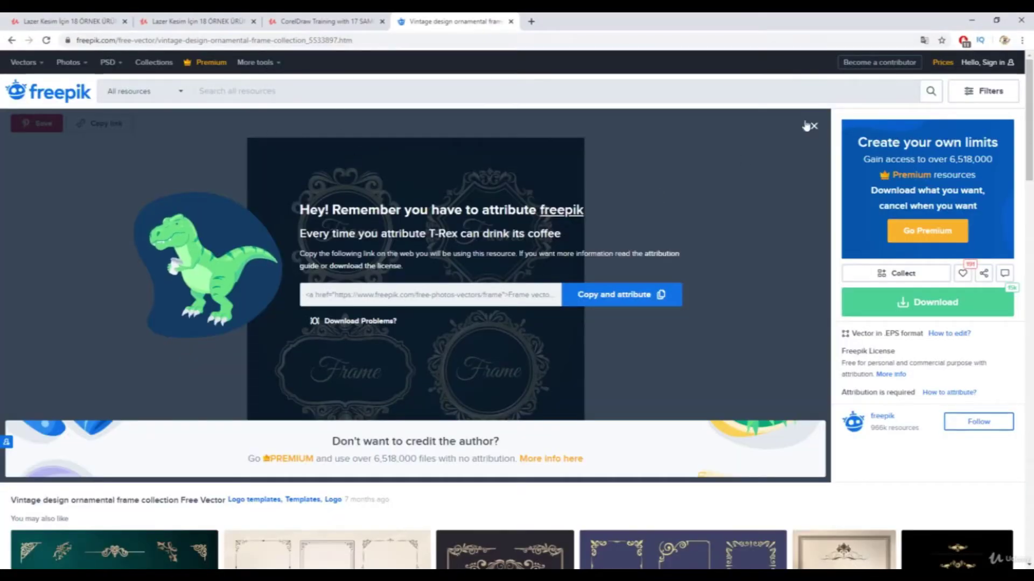
# - Check the download options of the Freepik ornamental frame collection in the browser, and bring up its downloaded zip archive
pyautogui.click(810, 126)
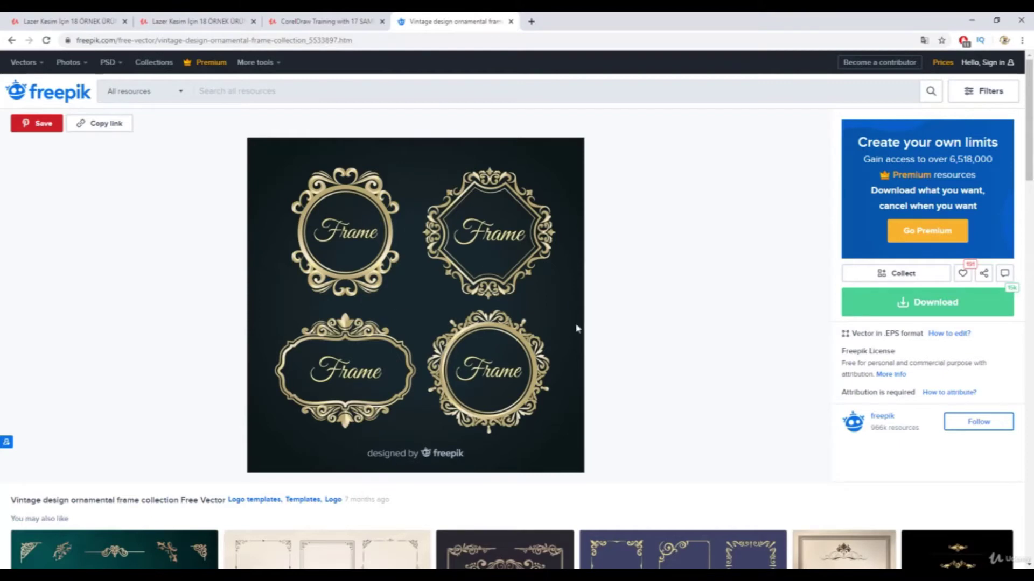
pyautogui.click(948, 312)
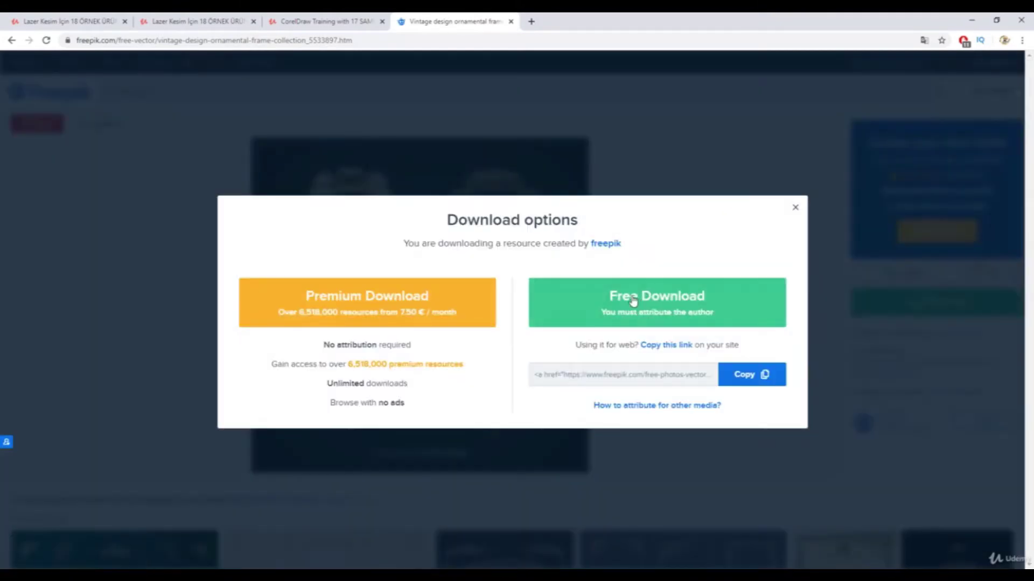
pyautogui.click(795, 207)
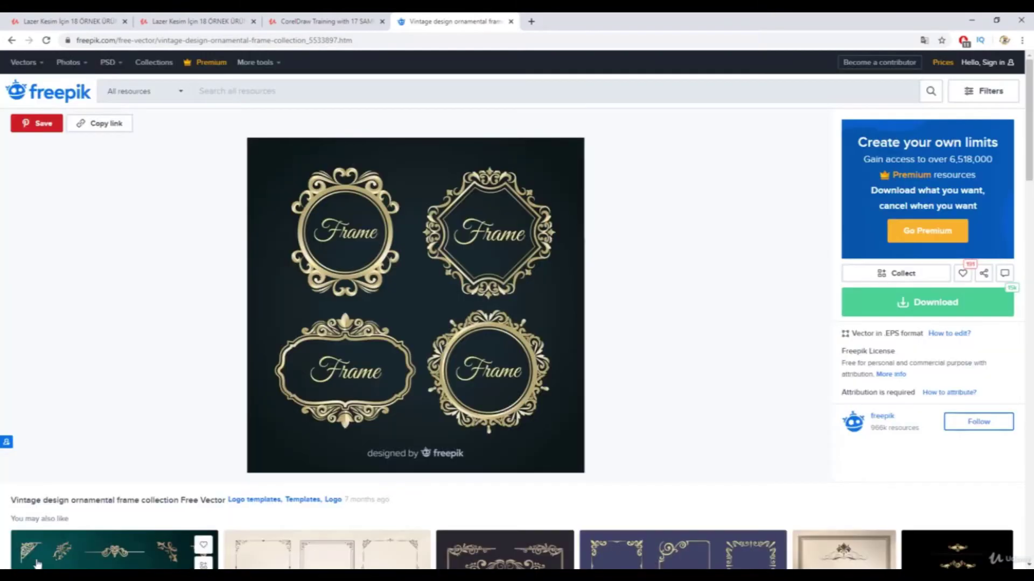
pyautogui.click(198, 535)
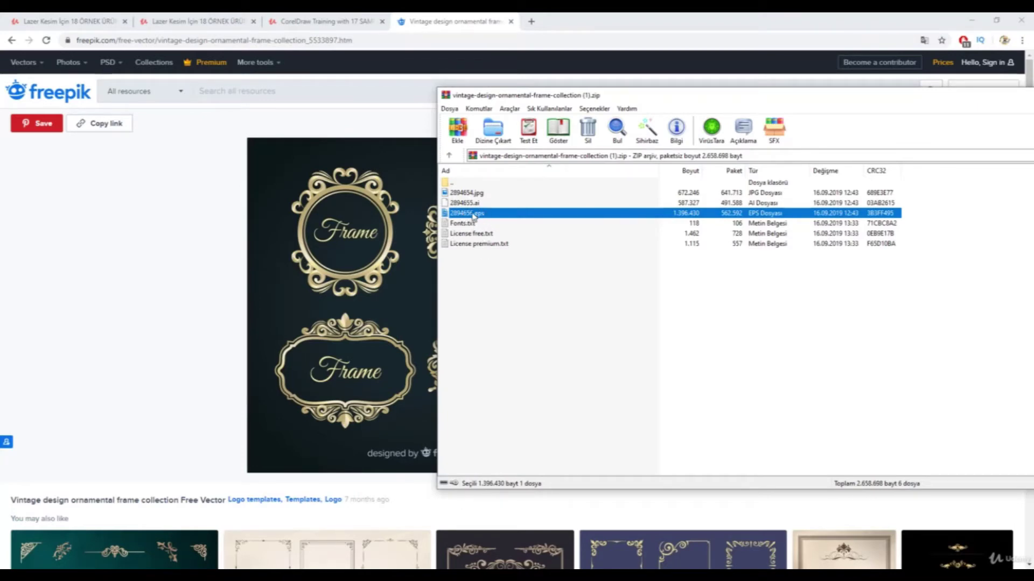
pyautogui.moveTo(467, 216); pyautogui.dragTo(265, 536)
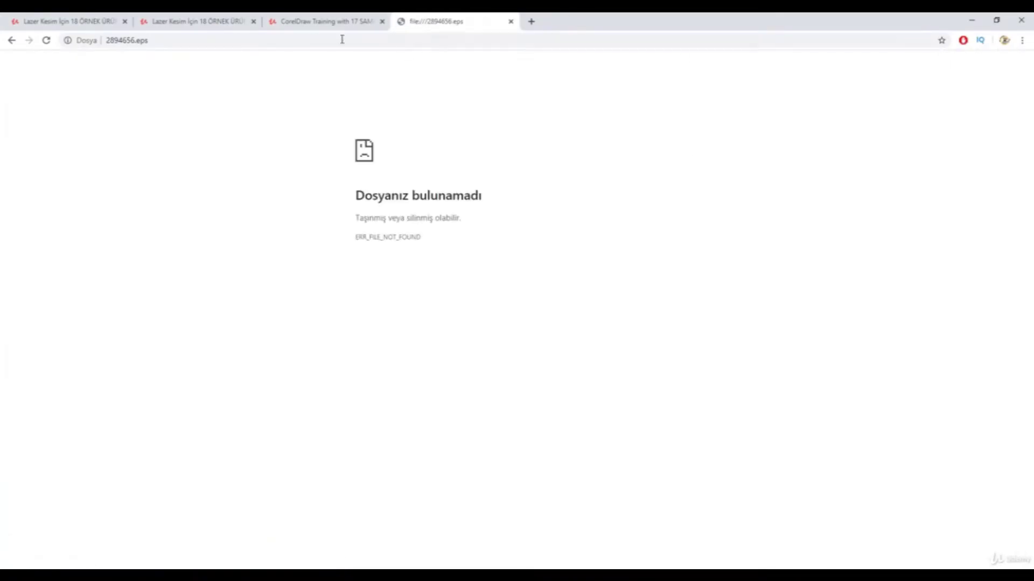
pyautogui.click(12, 40)
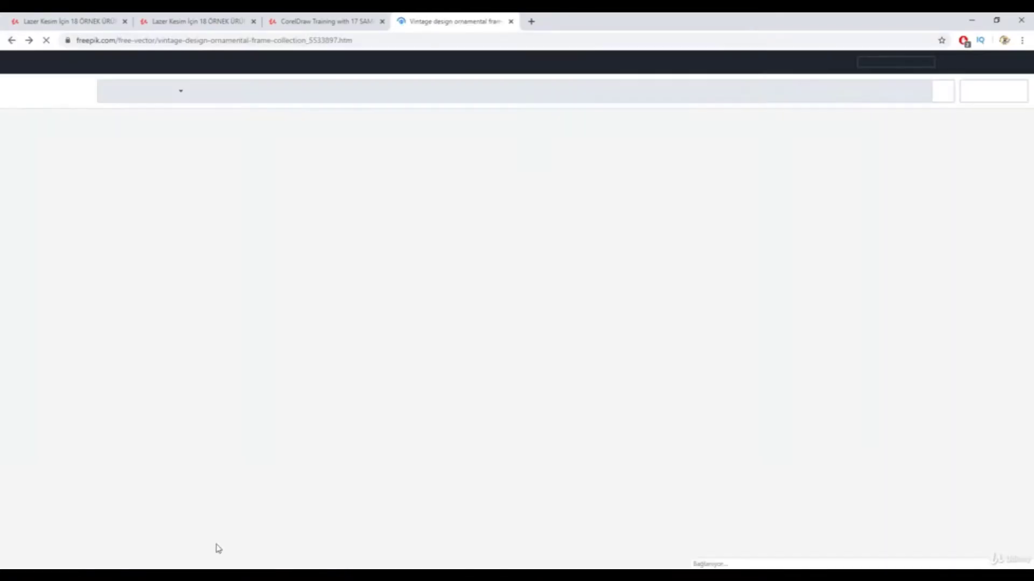
pyautogui.hotkey('alt', 'Tab')
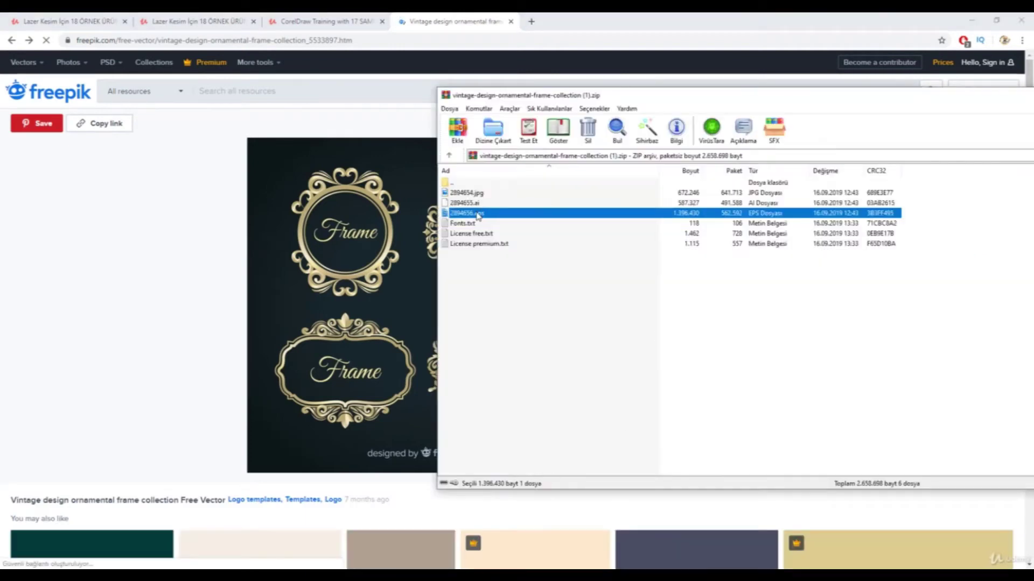
# - Import 2894656.eps from the zip archive into the blank CorelDRAW page as editable artwork with text as curves
pyautogui.moveTo(477, 217)
pyautogui.mouseDown()
pyautogui.moveTo(351, 512)
pyautogui.moveTo(377, 579)
pyautogui.moveTo(367, 386)
pyautogui.moveTo(467, 221)
pyautogui.mouseUp()
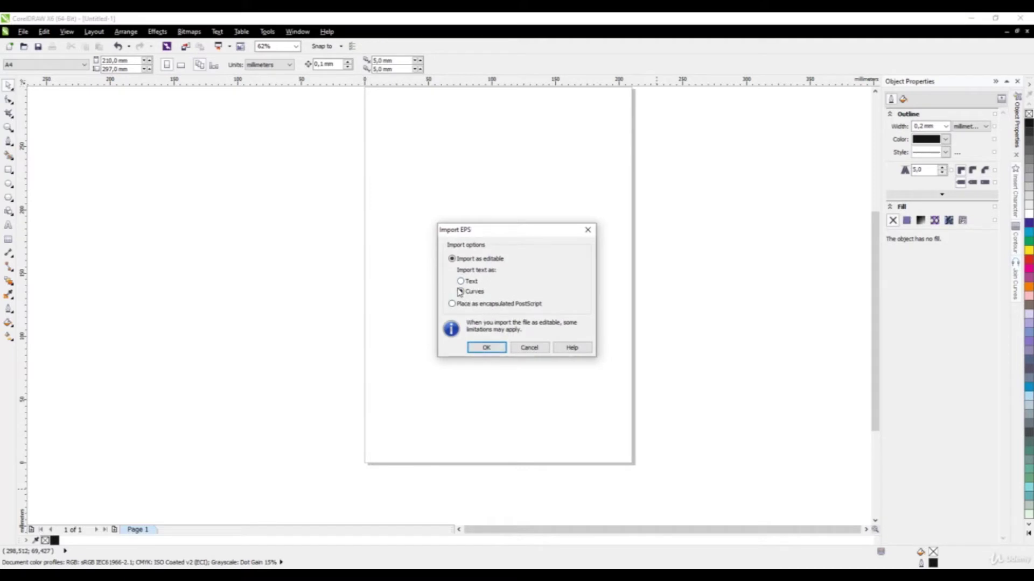
pyautogui.click(495, 346)
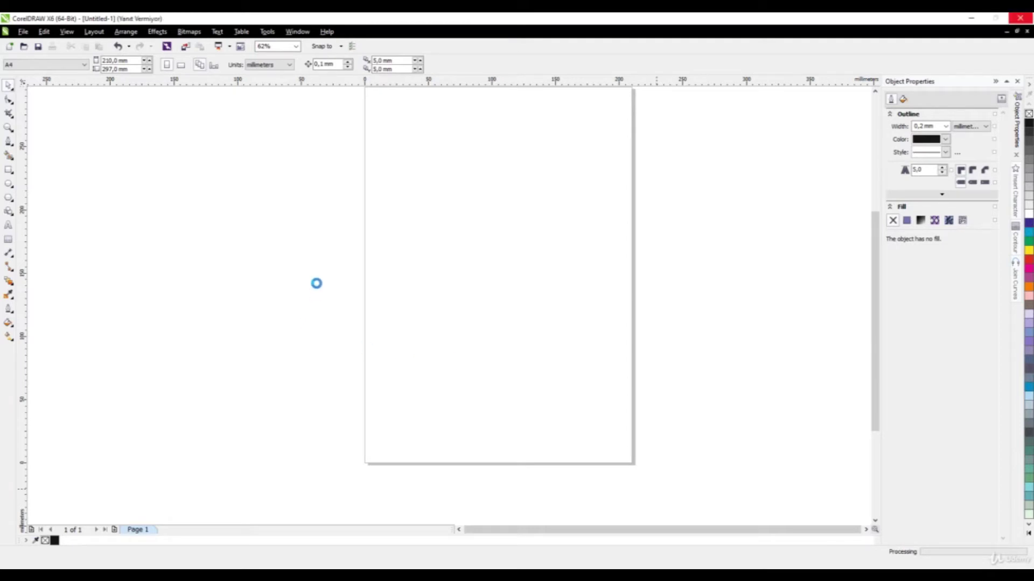
pyautogui.scroll(-2, 365, 330)
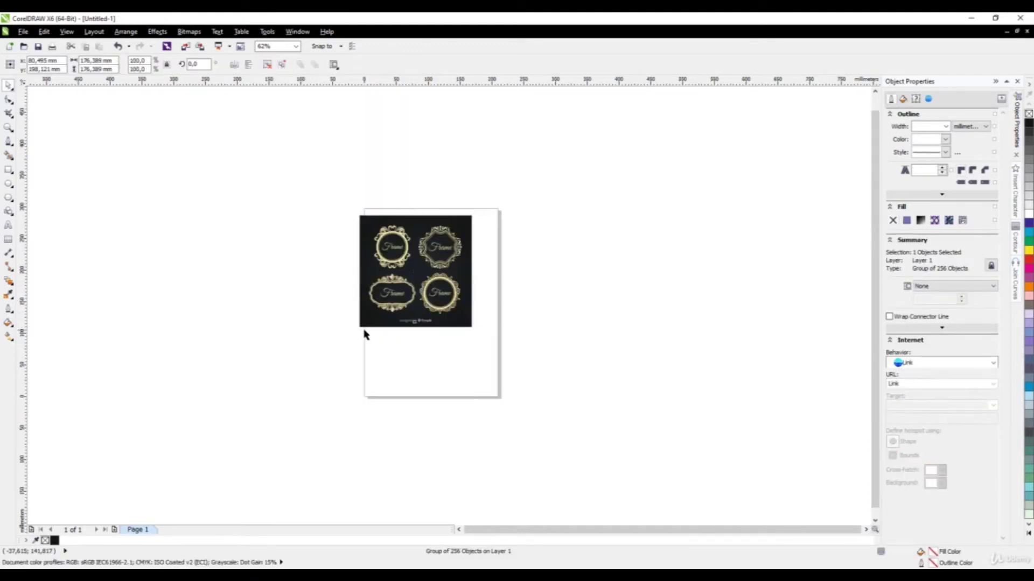
# - Move the imported artwork about 124 mm left, partly off the page, and ungroup all of its objects
pyautogui.scroll(2, 400, 231)
pyautogui.moveTo(441, 232); pyautogui.dragTo(284, 249)
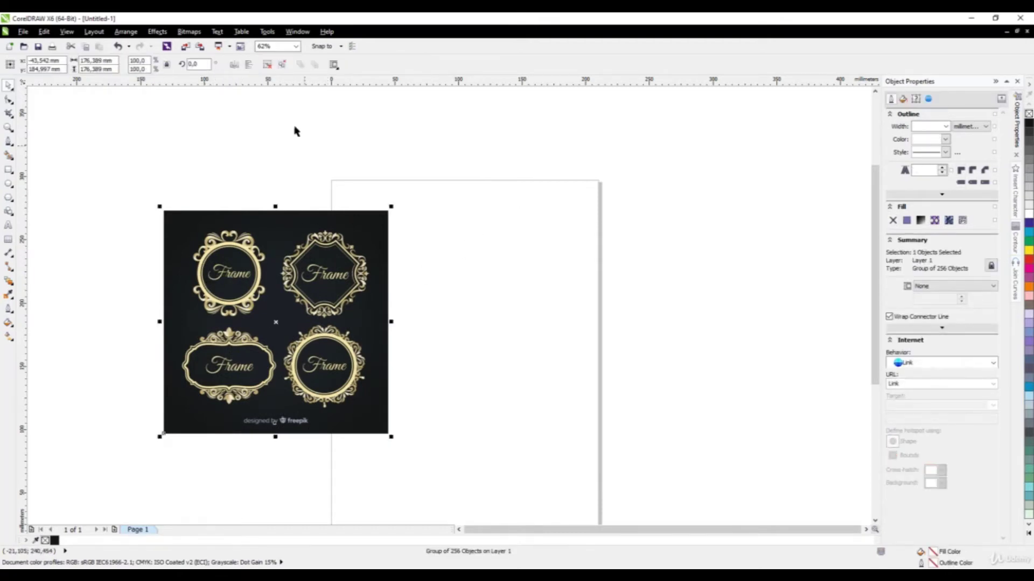
pyautogui.click(283, 65)
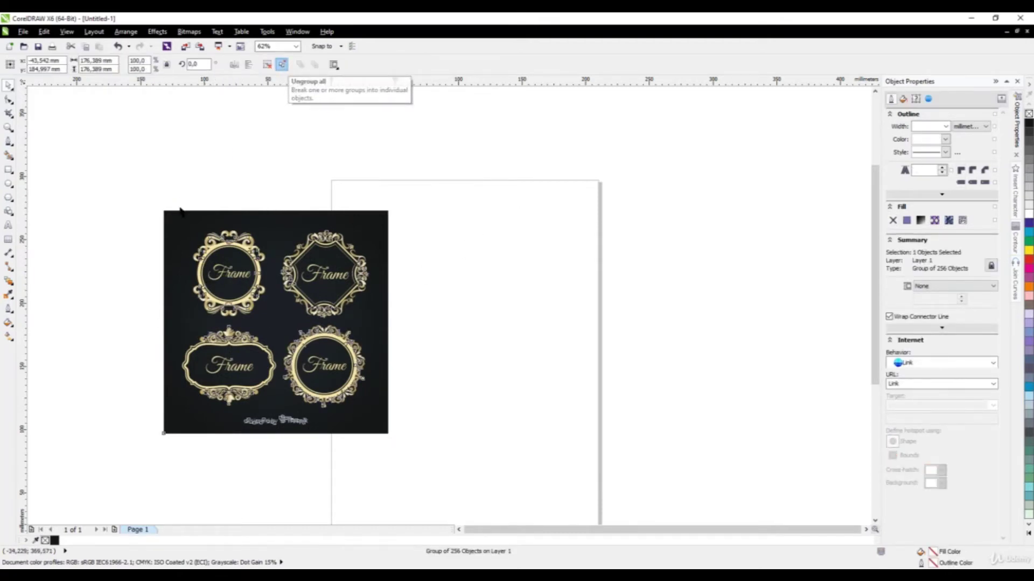
# - Move the upper-left round frame with its text about 217 mm right onto the empty page, and delete the remaining imported artwork
pyautogui.moveTo(125, 163); pyautogui.dragTo(272, 326)
pyautogui.scroll(1, 182, 276)
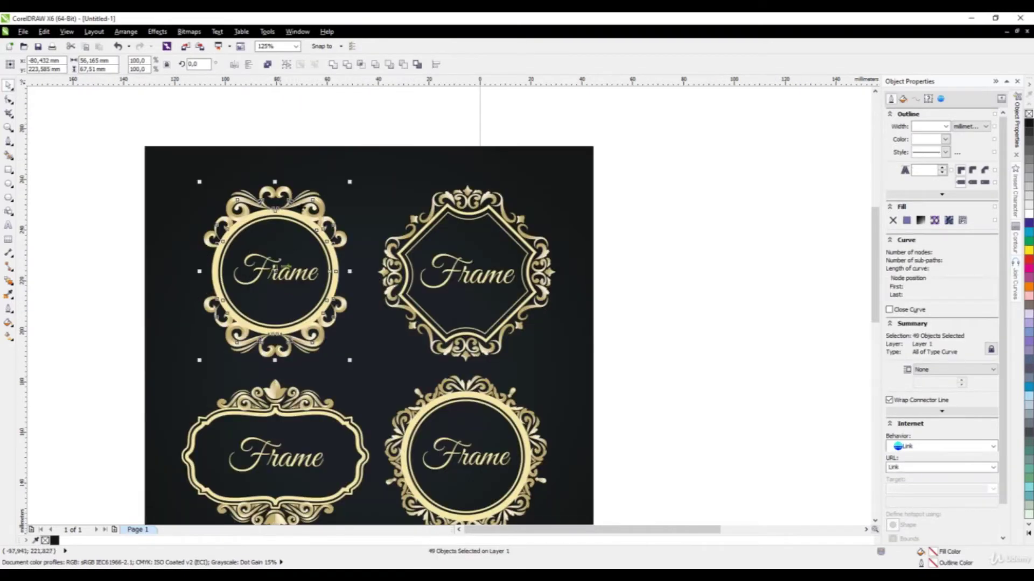
pyautogui.scroll(-1, 245, 222)
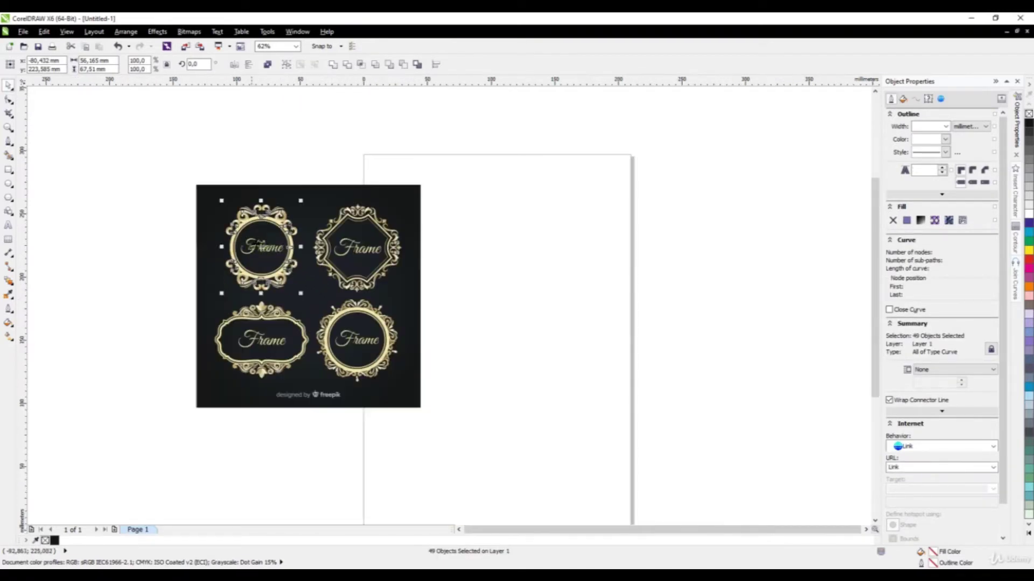
pyautogui.click(162, 162)
pyautogui.moveTo(169, 162); pyautogui.dragTo(307, 300)
pyautogui.moveTo(263, 247); pyautogui.dragTo(538, 260)
pyautogui.moveTo(159, 139); pyautogui.dragTo(447, 442)
pyautogui.press('Delete')
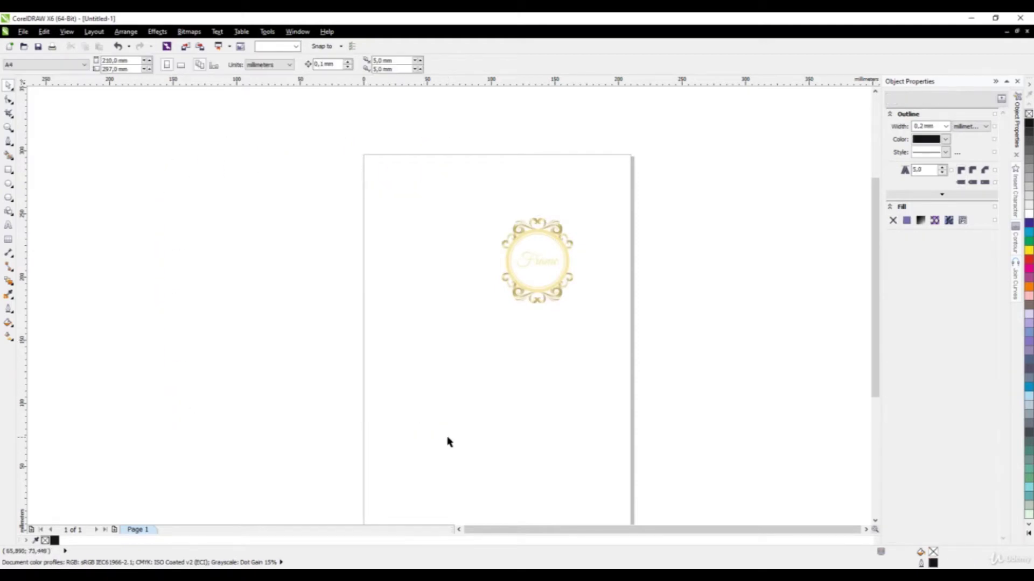
# - Examine the round frame's scroll ornaments and where they meet the circular rings
pyautogui.scroll(4, 606, 259)
pyautogui.scroll(-2, 387, 235)
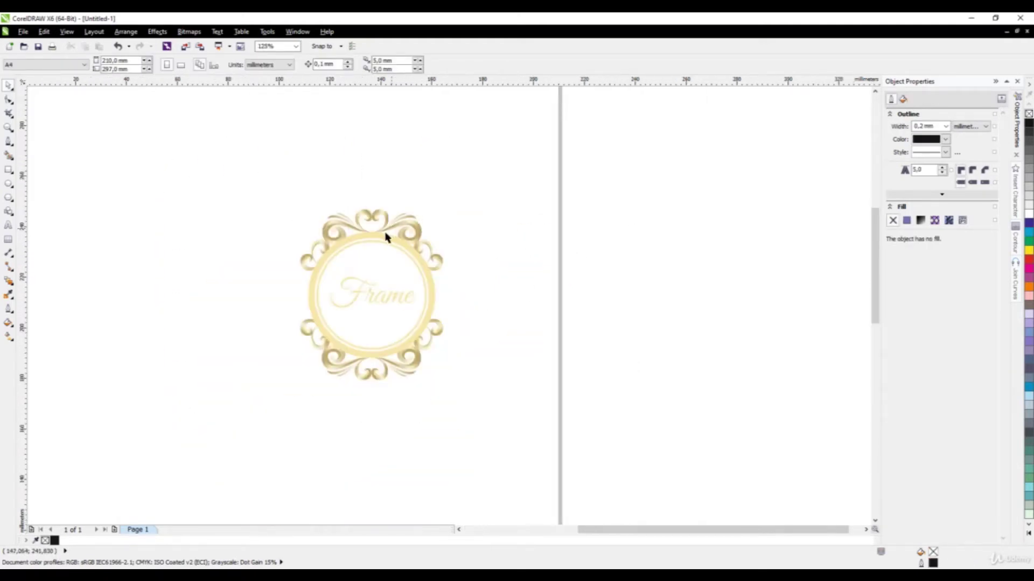
pyautogui.scroll(4, 390, 226)
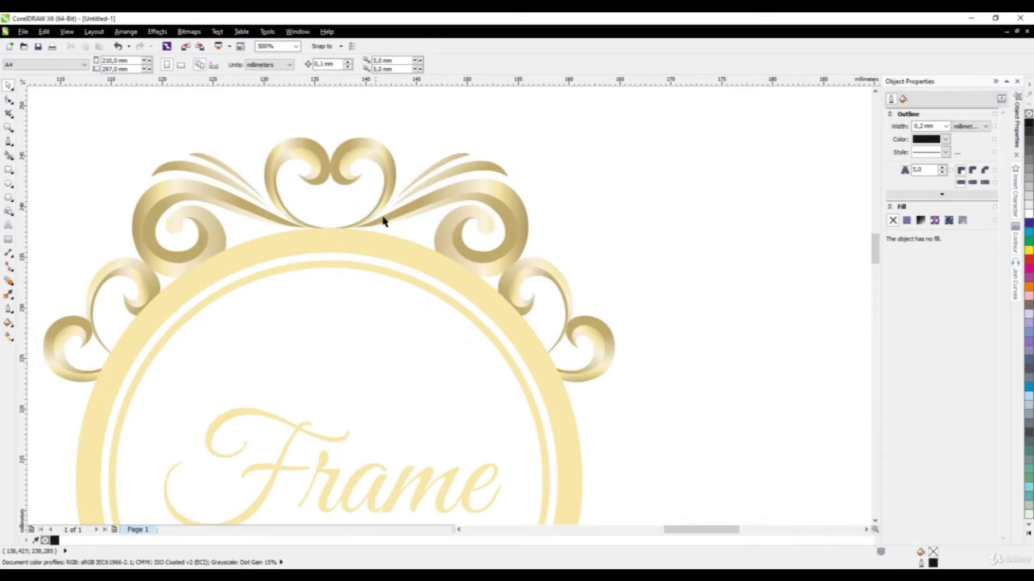
pyautogui.scroll(-2, 468, 231)
pyautogui.scroll(2, 509, 231)
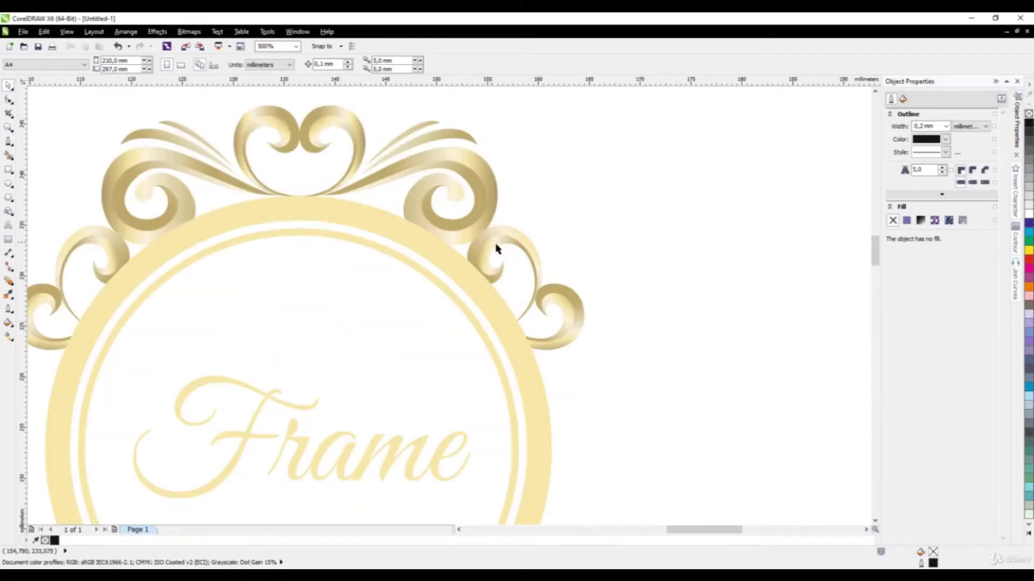
pyautogui.scroll(-1, 175, 235)
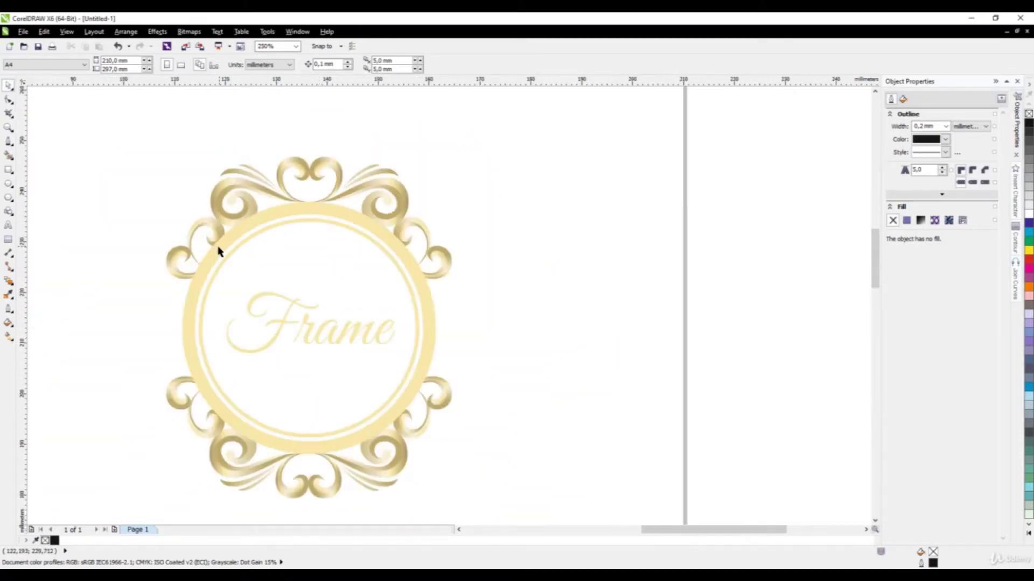
pyautogui.scroll(-1, 237, 293)
pyautogui.scroll(1, 238, 296)
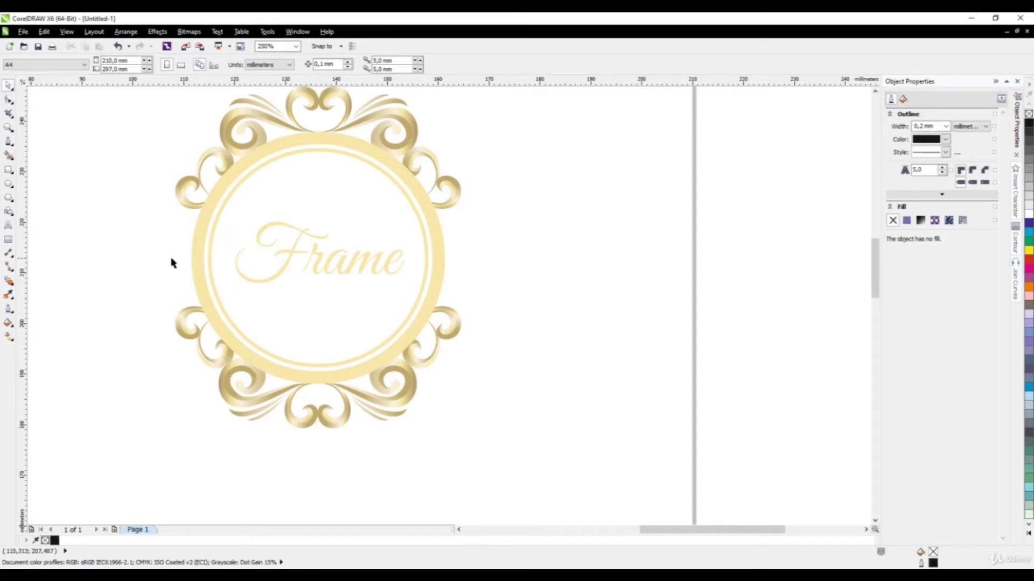
# - Delete the ornaments along the round frame's lower half and both of its circular rings
pyautogui.moveTo(138, 284); pyautogui.dragTo(518, 490)
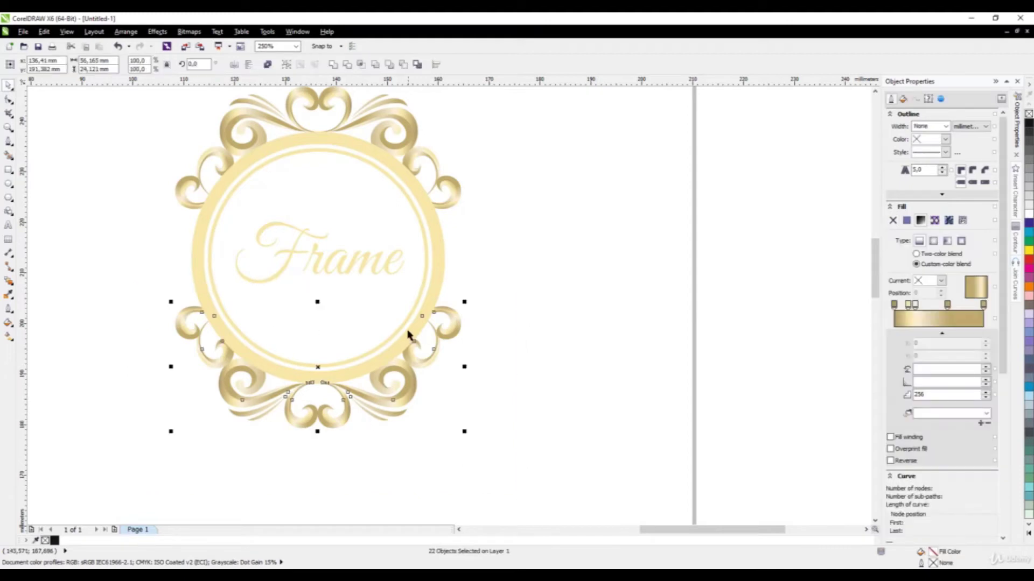
pyautogui.press('Delete')
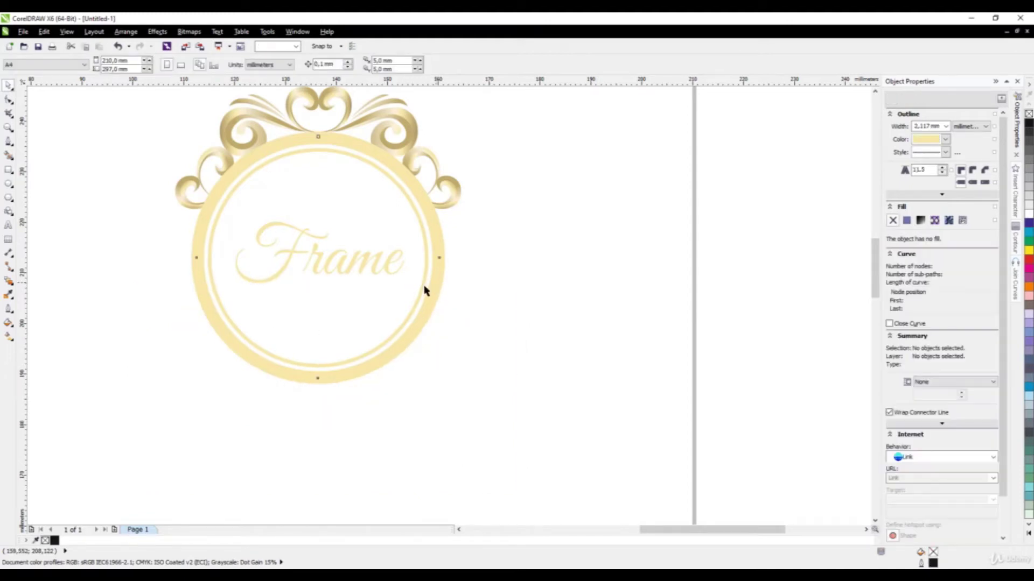
pyautogui.click(430, 290)
pyautogui.press('Delete')
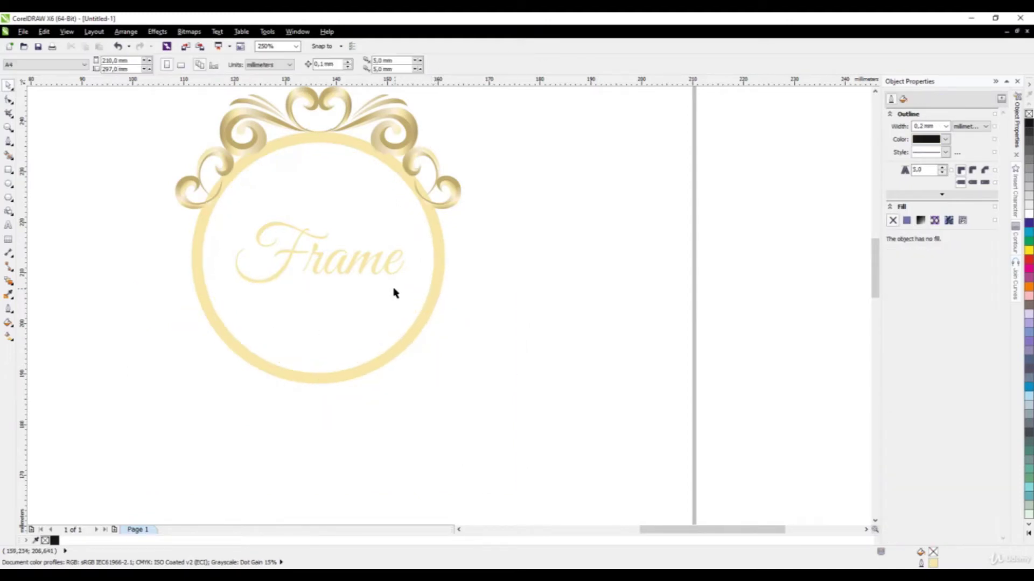
pyautogui.click(433, 323)
pyautogui.press('Delete')
# - Delete the script text "Frame" below the remaining upper ornaments
pyautogui.moveTo(453, 360); pyautogui.dragTo(210, 213)
pyautogui.scroll(2, 291, 253)
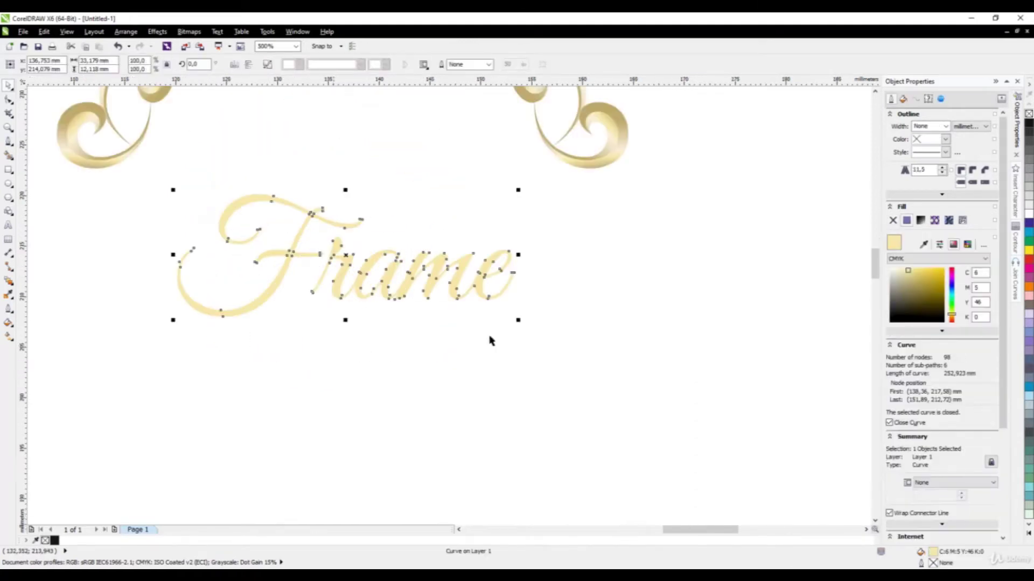
pyautogui.scroll(-2, 489, 339)
pyautogui.press('Delete')
# - Remove the gold gradient fill from all the curves of the upper scroll ornament
pyautogui.scroll(-2, 360, 276)
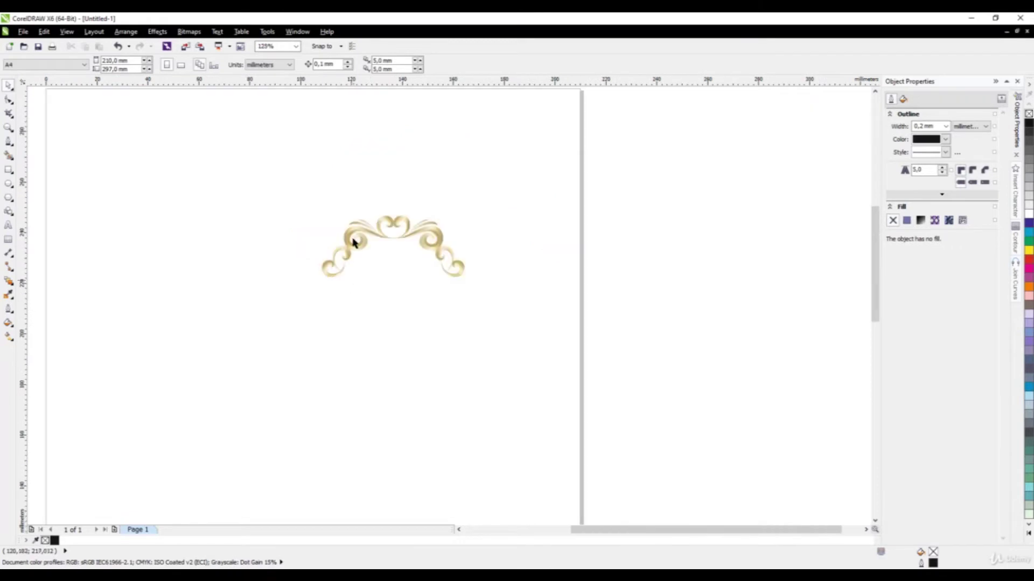
pyautogui.moveTo(241, 158); pyautogui.dragTo(515, 347)
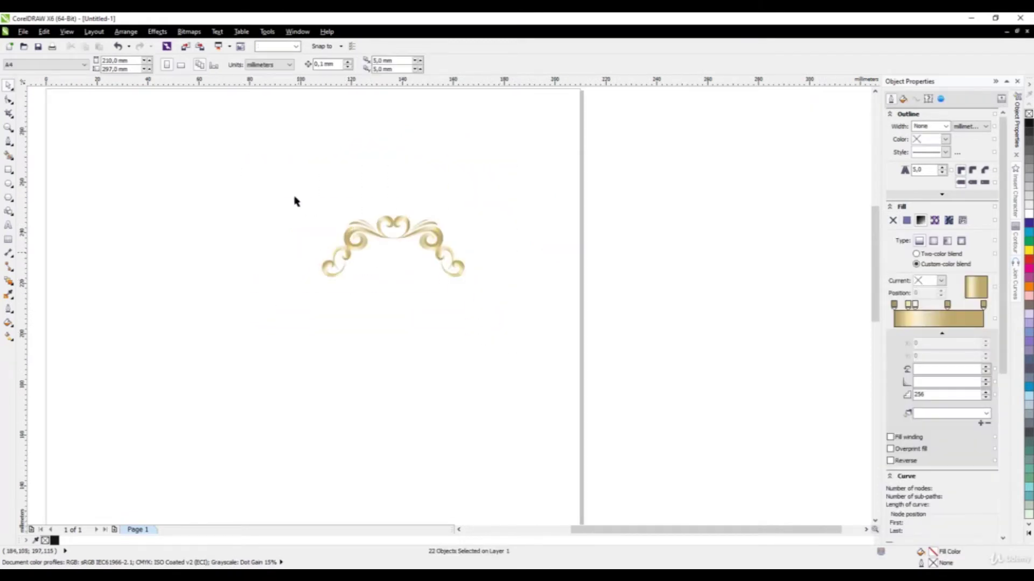
pyautogui.moveTo(285, 187); pyautogui.dragTo(472, 322)
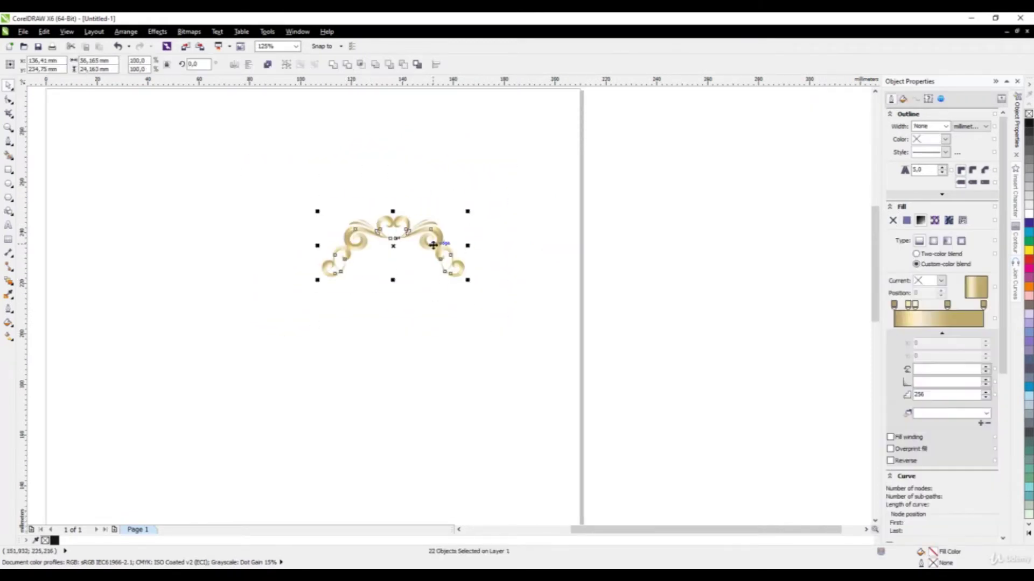
pyautogui.click(892, 221)
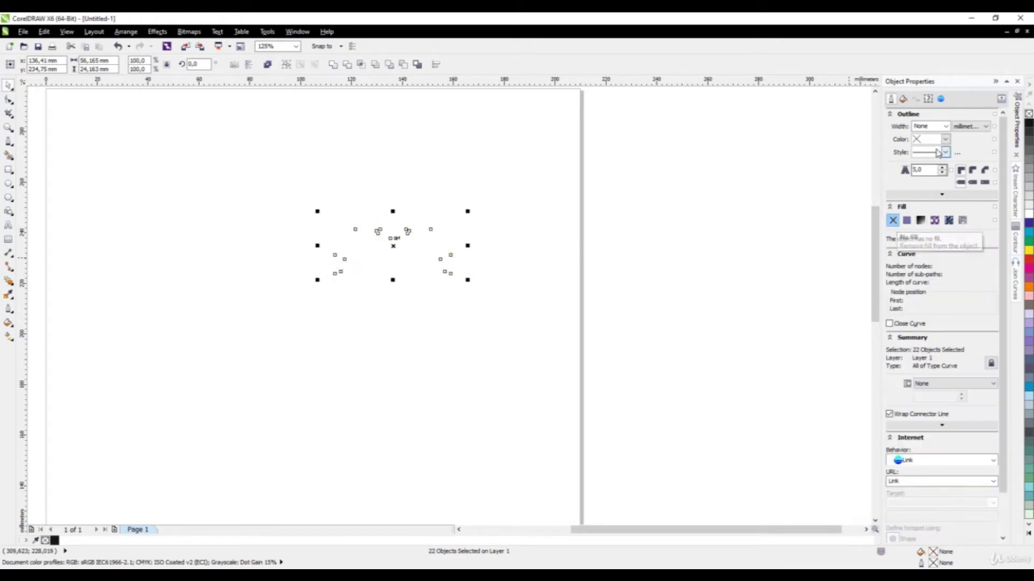
# - Give all curves of the upper scroll ornament a hairline outline
pyautogui.click(931, 126)
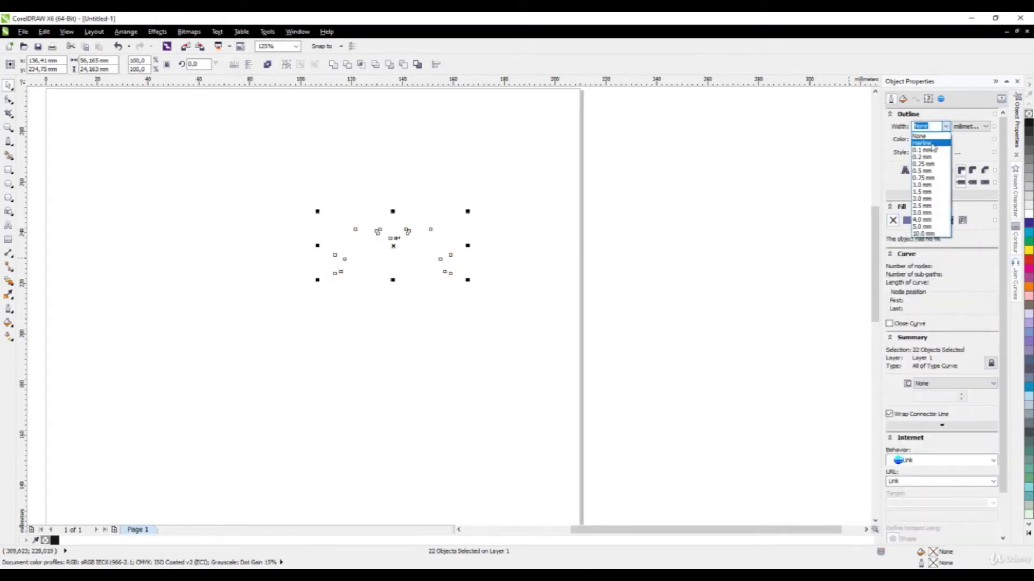
pyautogui.click(931, 143)
pyautogui.click(706, 212)
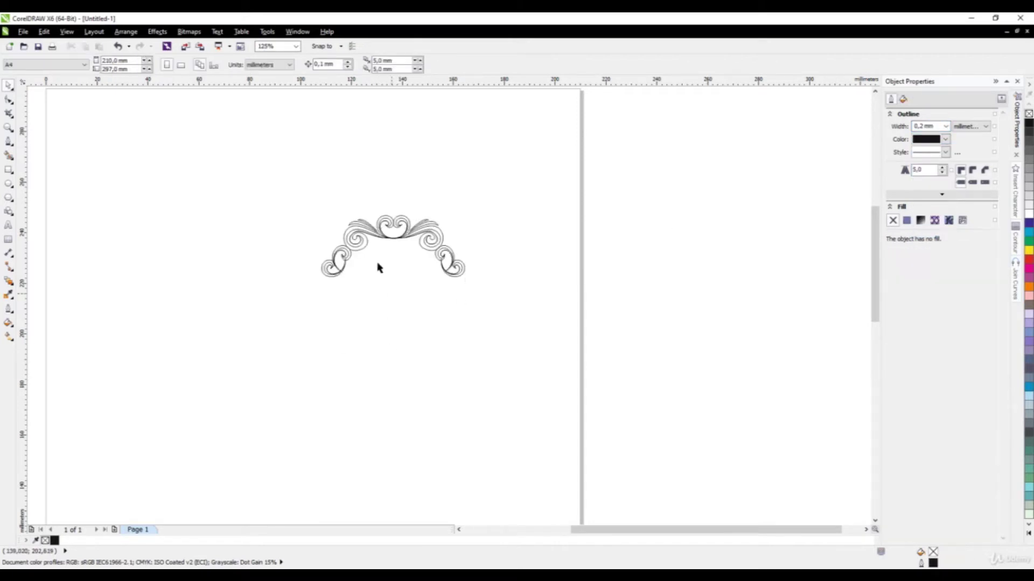
# - Delete the inner contour curves from the three spiral scrolls on the ornament's left half
pyautogui.scroll(1, 372, 257)
pyautogui.scroll(1, 290, 295)
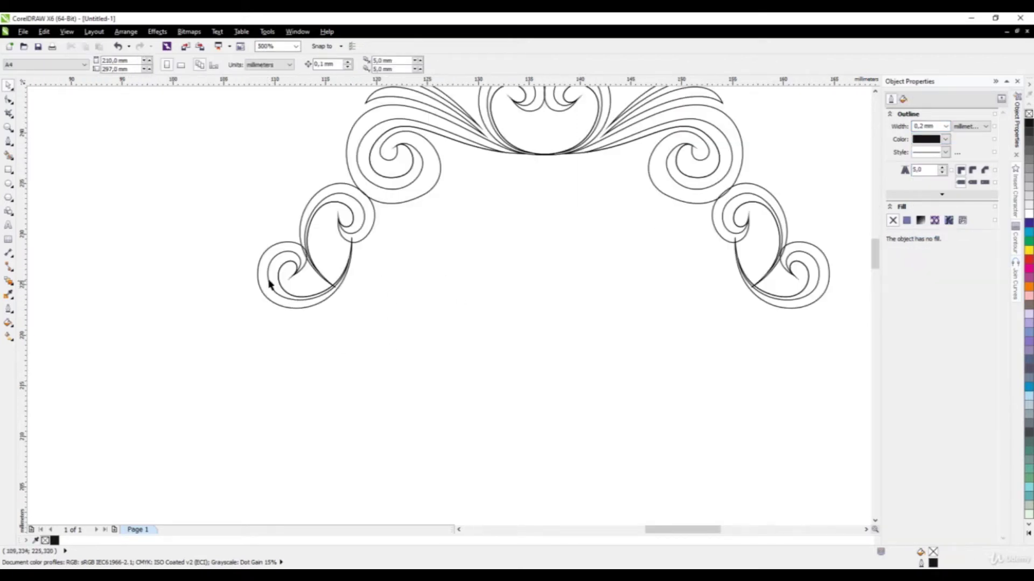
pyautogui.scroll(1, 269, 283)
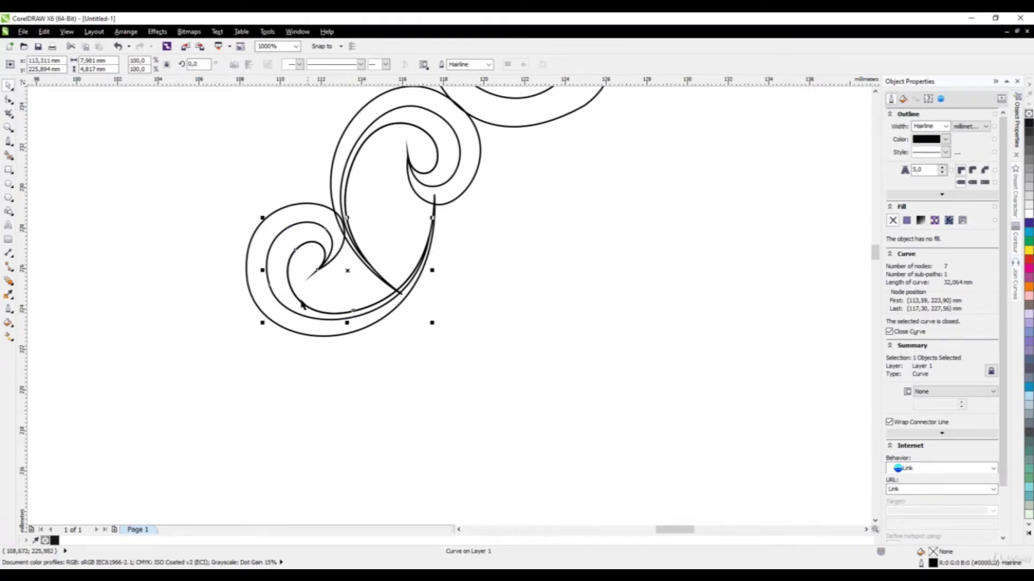
pyautogui.click(232, 334)
pyautogui.scroll(-3, 334, 291)
pyautogui.scroll(3, 347, 272)
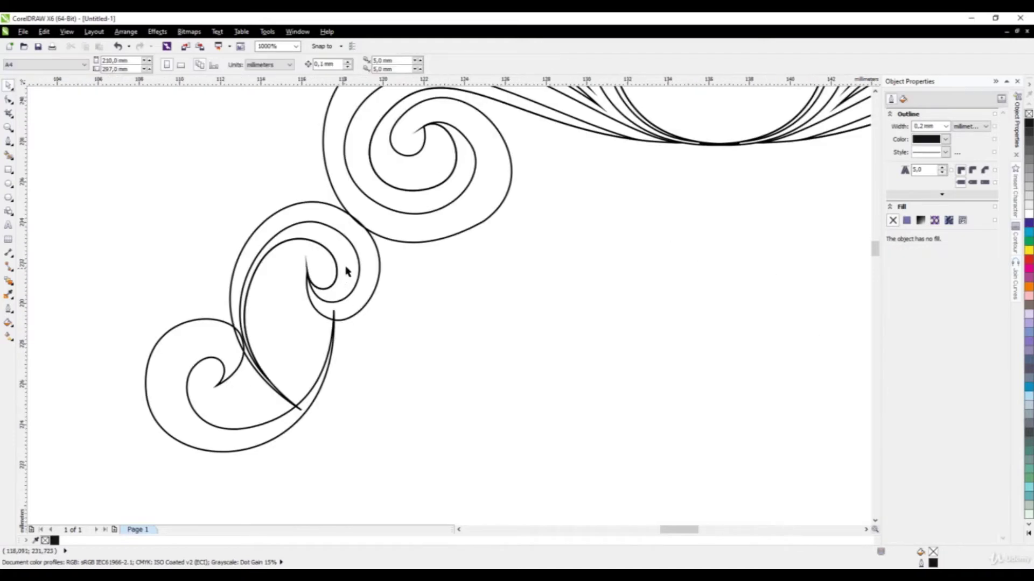
pyautogui.click(360, 264)
pyautogui.click(307, 358)
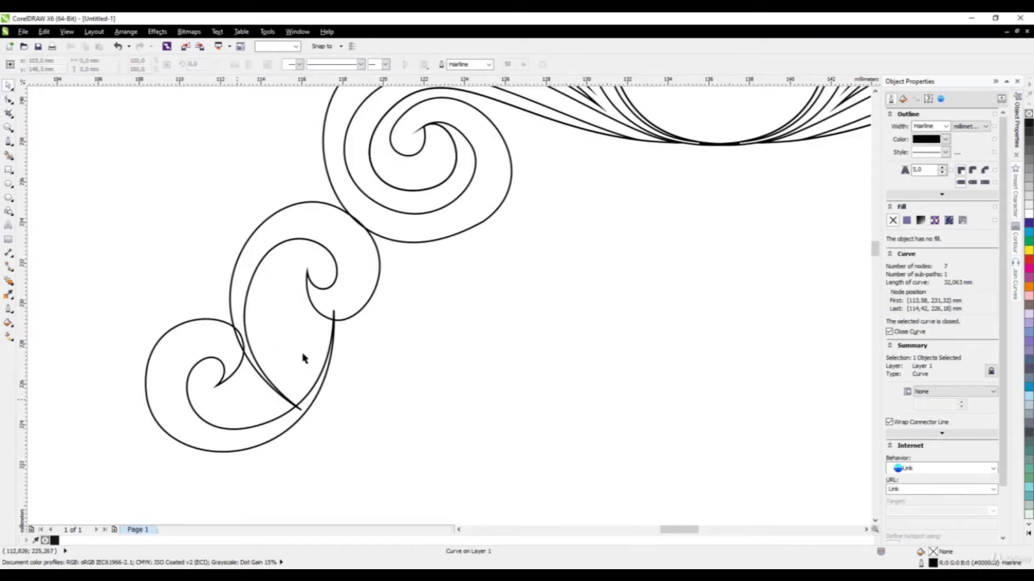
pyautogui.click(455, 165)
pyautogui.scroll(-2, 406, 271)
pyautogui.click(406, 271)
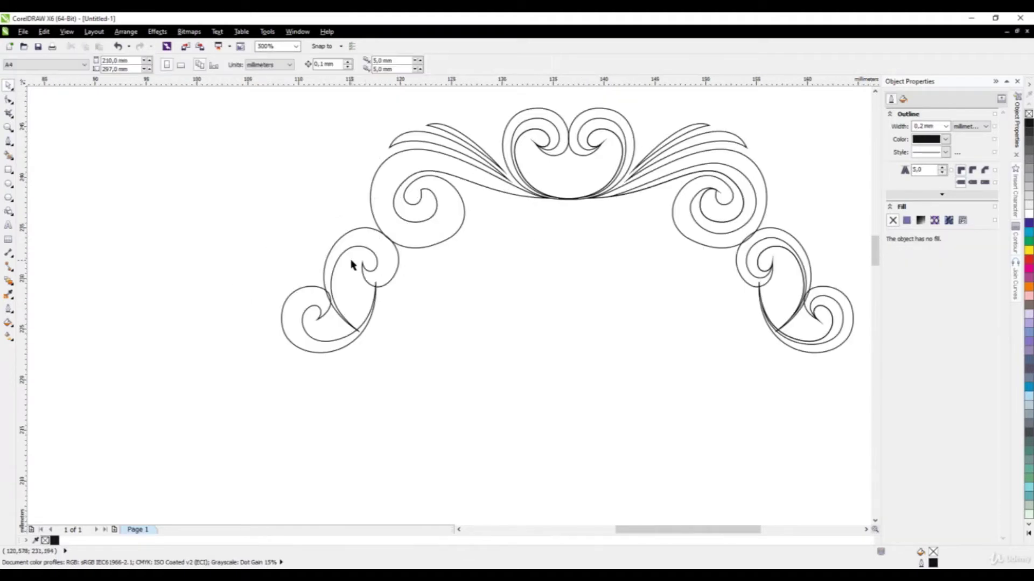
# - Delete the two inner contour curves from the heart-shaped scrolls at the ornament's centre
pyautogui.scroll(-1, 351, 265)
pyautogui.scroll(1, 535, 237)
pyautogui.click(358, 167)
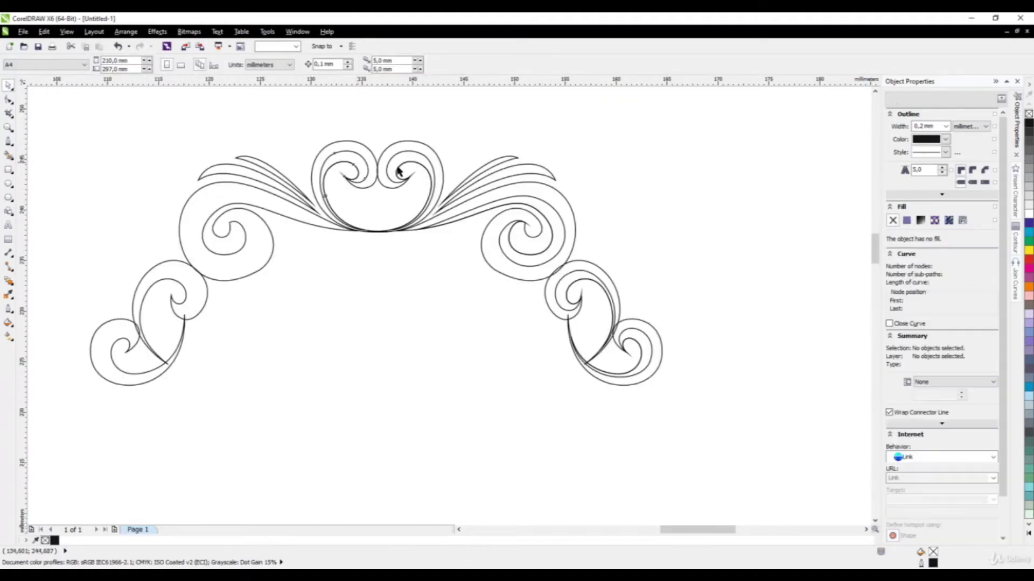
pyautogui.click(404, 161)
# - Delete the inner contour curves from the three spiral scrolls on the ornament's right half
pyautogui.click(552, 221)
pyautogui.click(552, 221)
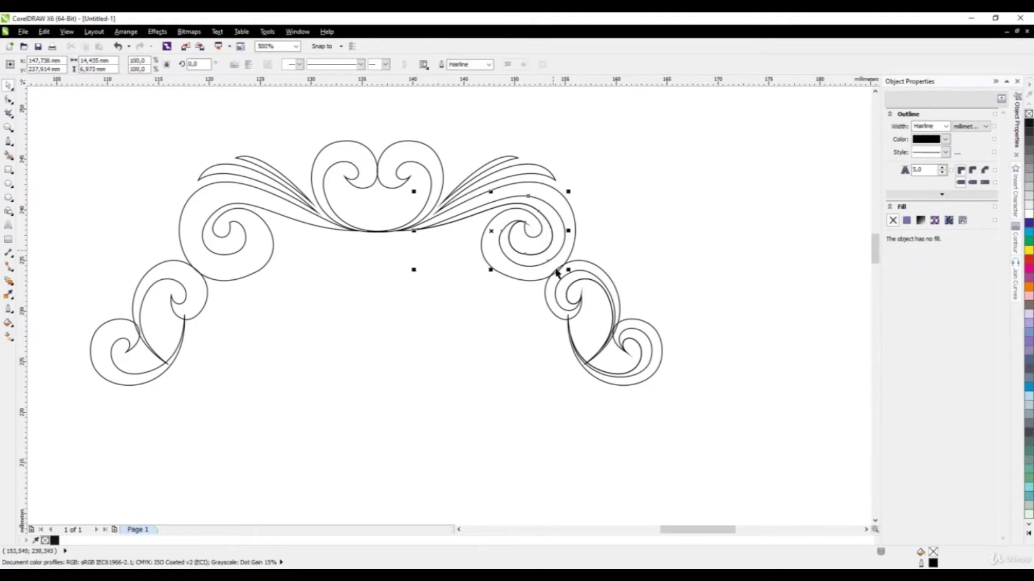
pyautogui.click(565, 296)
pyautogui.click(587, 355)
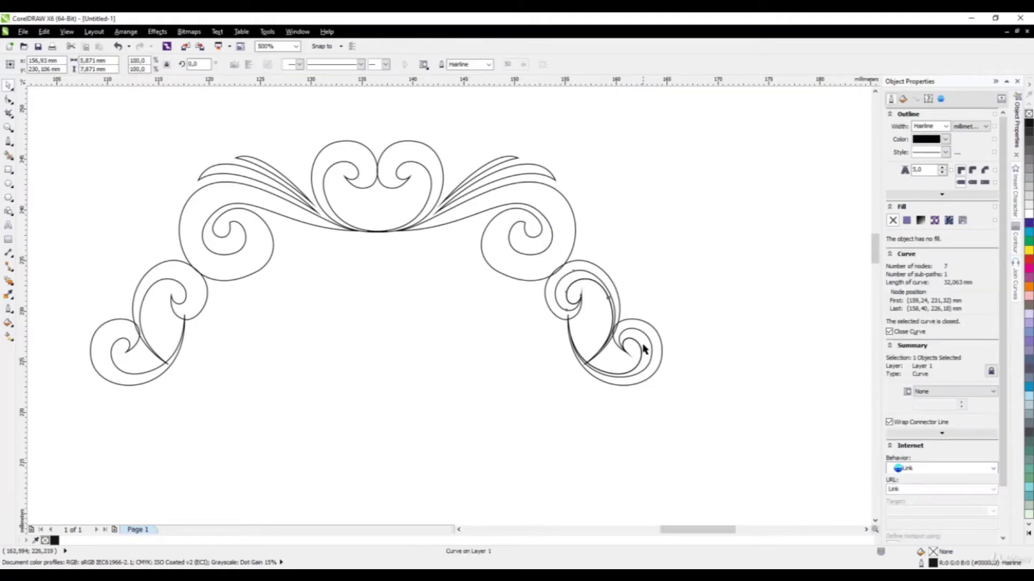
pyautogui.click(624, 371)
pyautogui.click(489, 402)
pyautogui.scroll(-2, 580, 196)
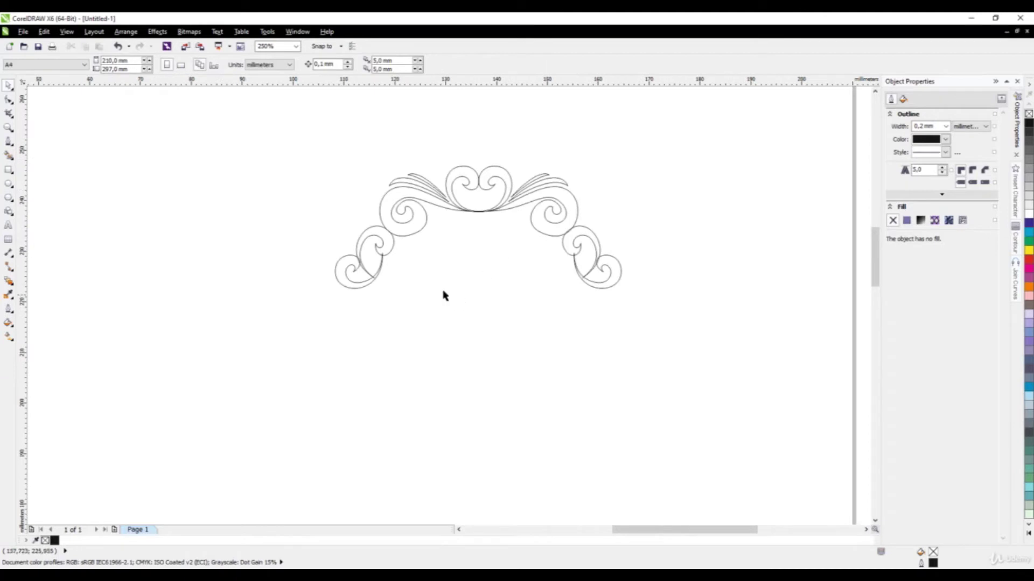
# - Move the large left scroll about 0.9 mm to the right so its tip overlaps the base of the central heart
pyautogui.scroll(4, 428, 203)
pyautogui.click(453, 221)
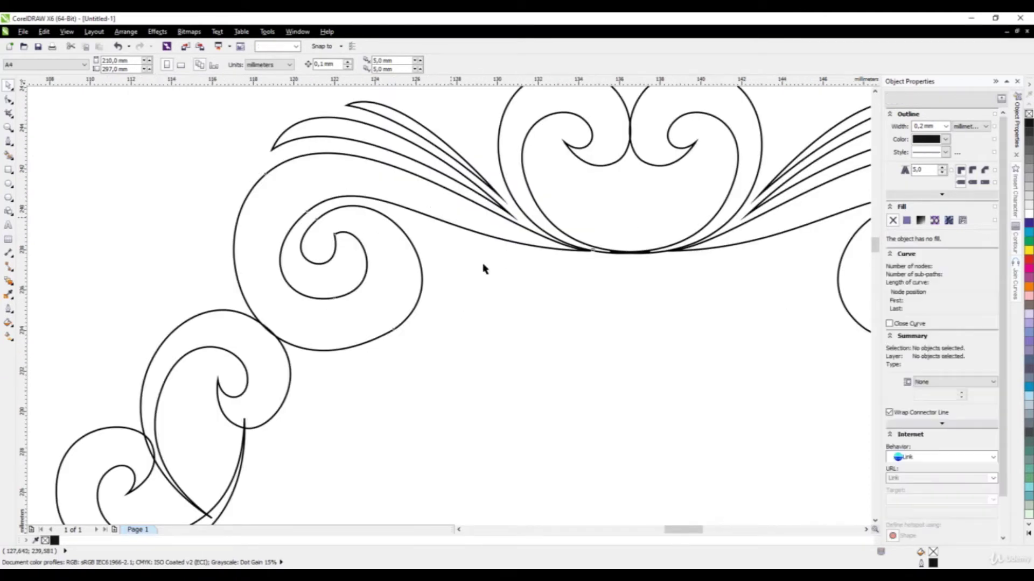
pyautogui.scroll(-4, 351, 235)
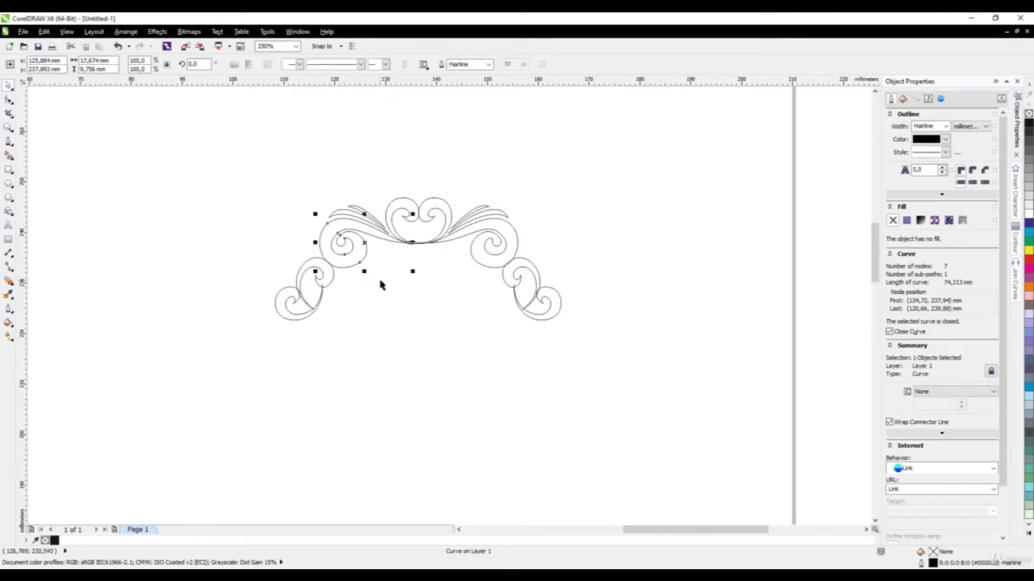
pyautogui.click(376, 243)
pyautogui.scroll(4, 377, 244)
pyautogui.click(354, 249)
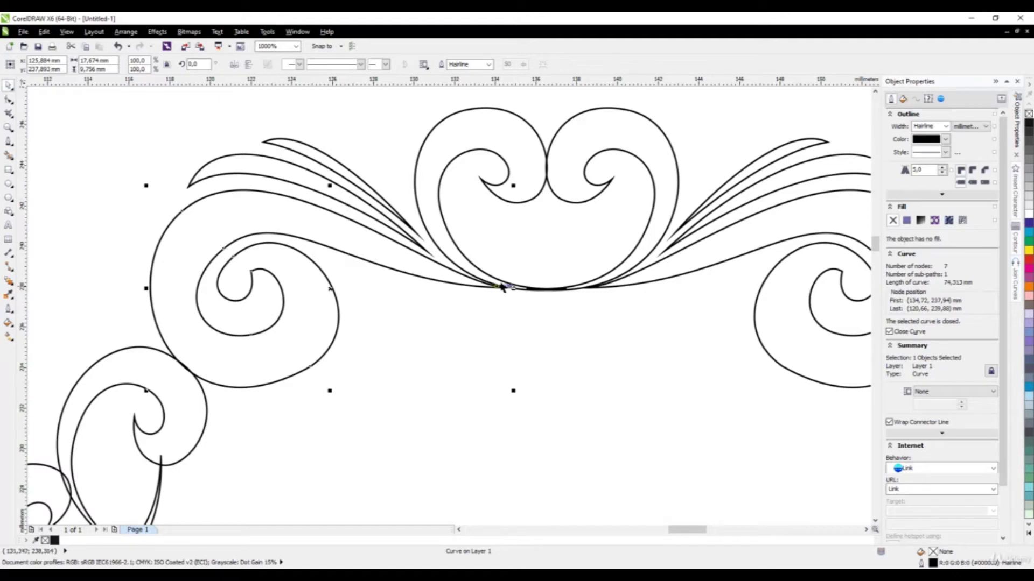
pyautogui.scroll(2, 500, 287)
pyautogui.moveTo(404, 278); pyautogui.dragTo(433, 274)
pyautogui.scroll(-2, 454, 280)
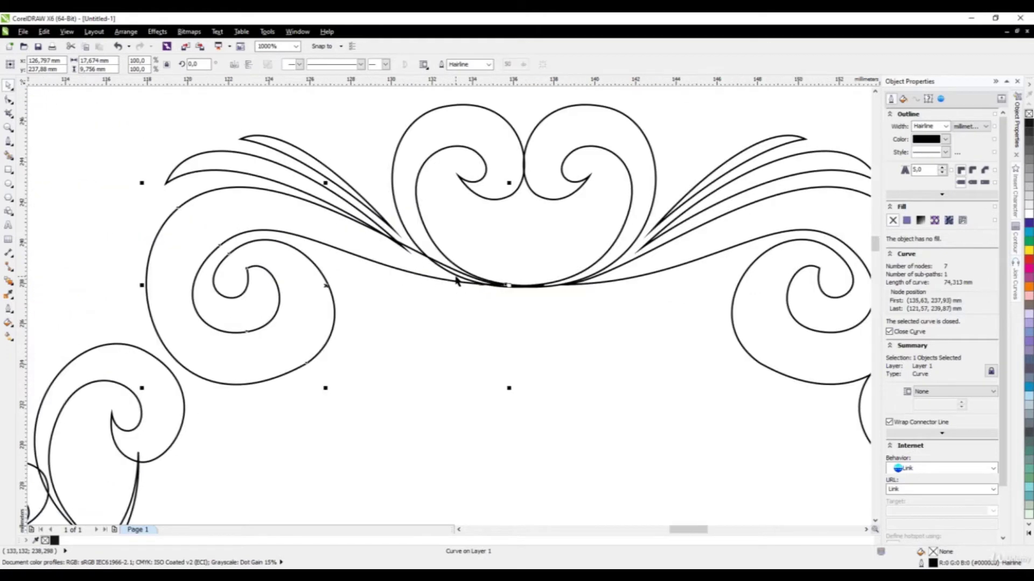
# - Shift the feather-like curves on the left inward so their tips overlap the neighbouring curves and the central heart
pyautogui.scroll(2, 349, 183)
pyautogui.moveTo(318, 224); pyautogui.dragTo(384, 233)
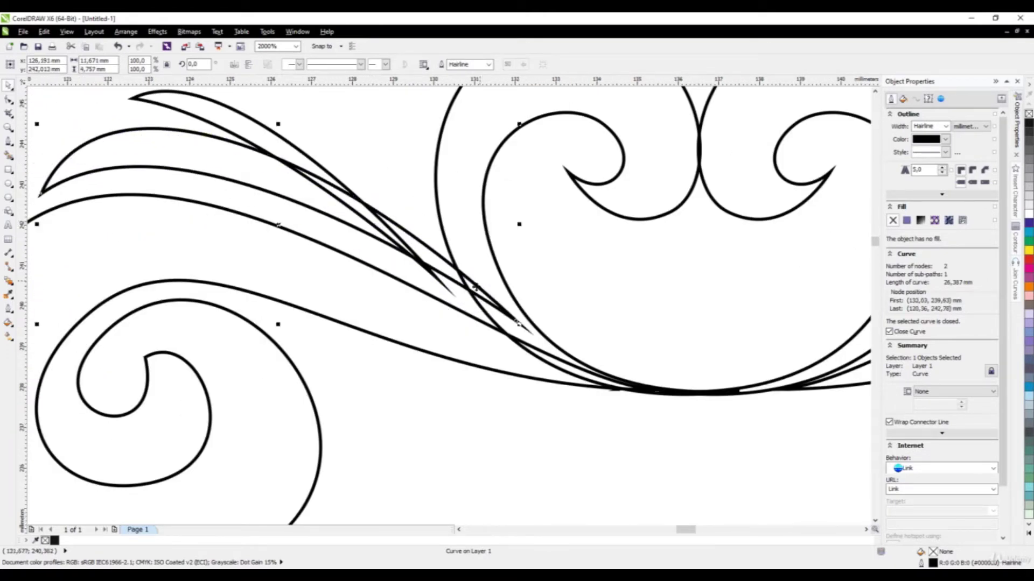
pyautogui.moveTo(307, 159); pyautogui.dragTo(336, 165)
pyautogui.moveTo(344, 253); pyautogui.dragTo(381, 230)
pyautogui.scroll(-2, 432, 199)
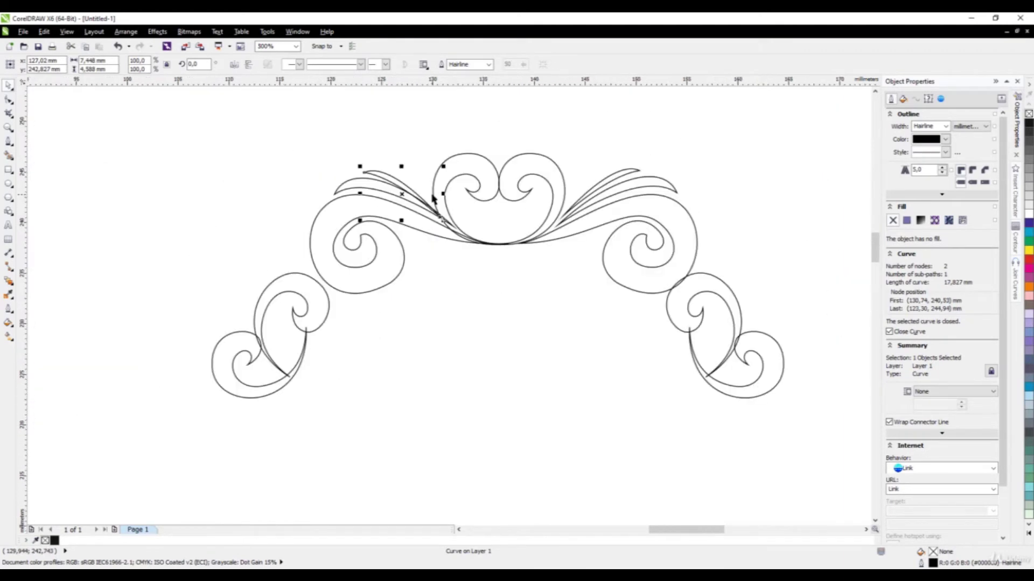
# - Move the left half's middle and lowest scrolls up and to the right so each overlaps the scroll above it
pyautogui.scroll(2, 286, 287)
pyautogui.moveTo(337, 293); pyautogui.dragTo(370, 261)
pyautogui.scroll(-2, 370, 261)
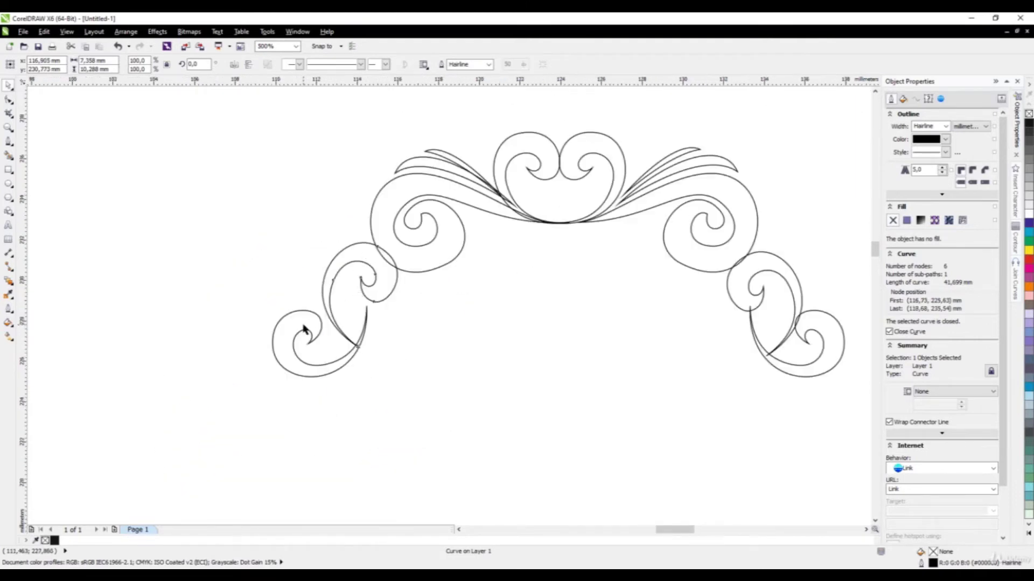
pyautogui.scroll(2, 290, 326)
pyautogui.moveTo(291, 326); pyautogui.dragTo(319, 279)
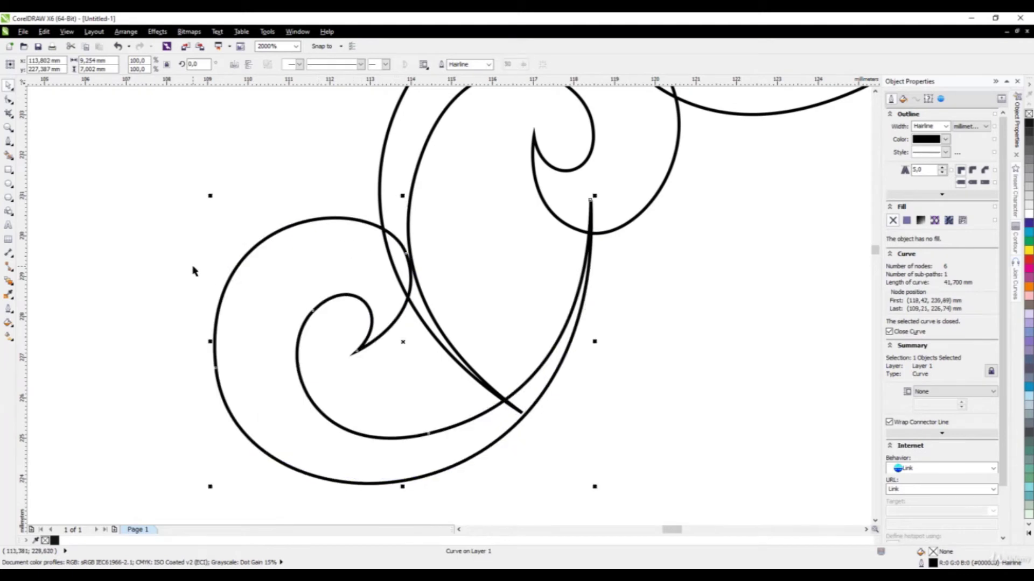
# - Move the right half's large scroll curve slightly toward the centre so its tail overlaps the base of the heart motif
pyautogui.scroll(-3, 194, 272)
pyautogui.scroll(3, 454, 236)
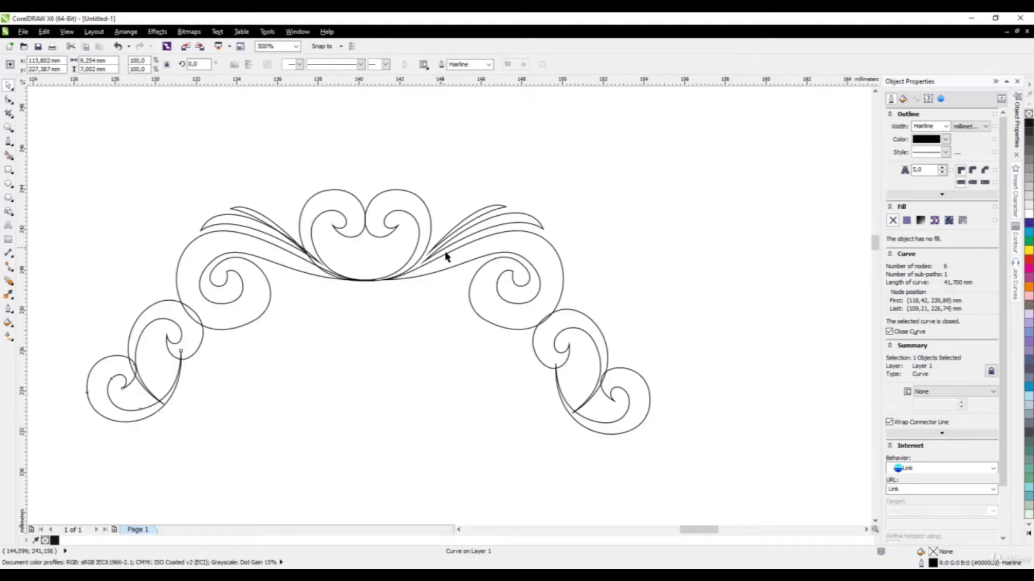
pyautogui.moveTo(405, 299); pyautogui.dragTo(369, 293)
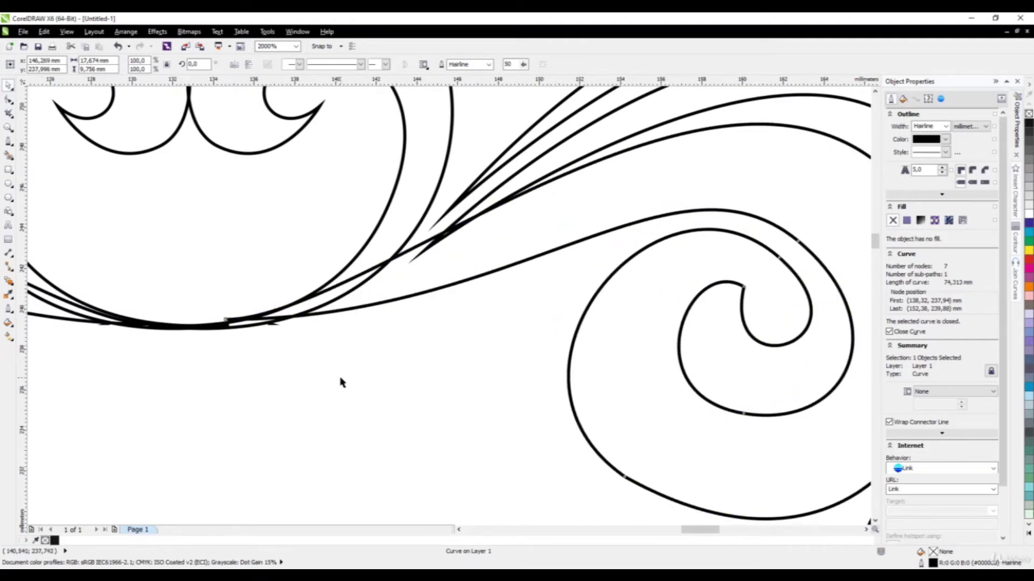
# - Move the two leaf curves beside the heart on the right half inward so they overlap the neighbouring curves
pyautogui.scroll(-2, 341, 380)
pyautogui.scroll(2, 438, 295)
pyautogui.moveTo(433, 299); pyautogui.dragTo(391, 292)
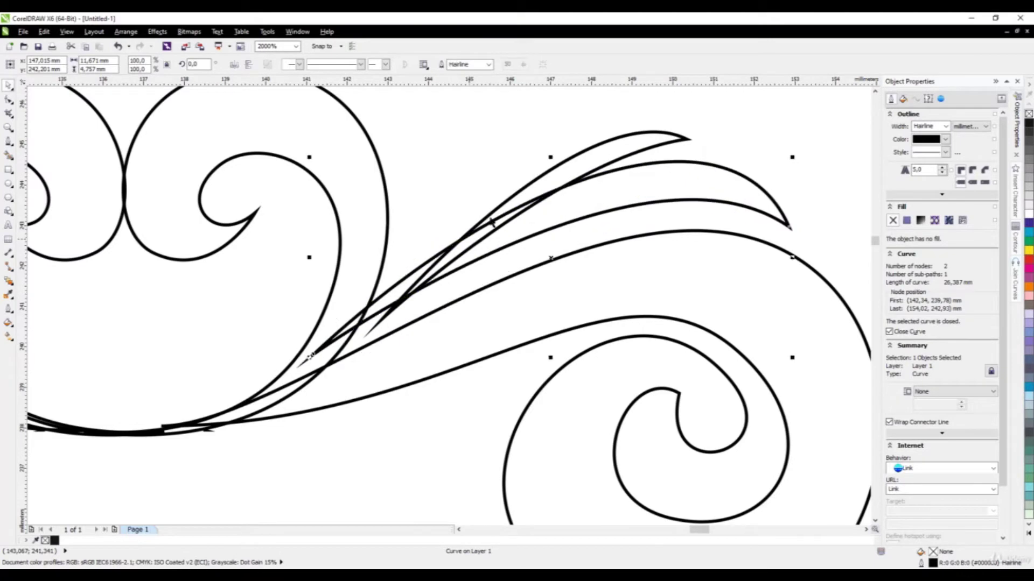
pyautogui.moveTo(498, 211); pyautogui.dragTo(474, 215)
pyautogui.scroll(-2, 495, 248)
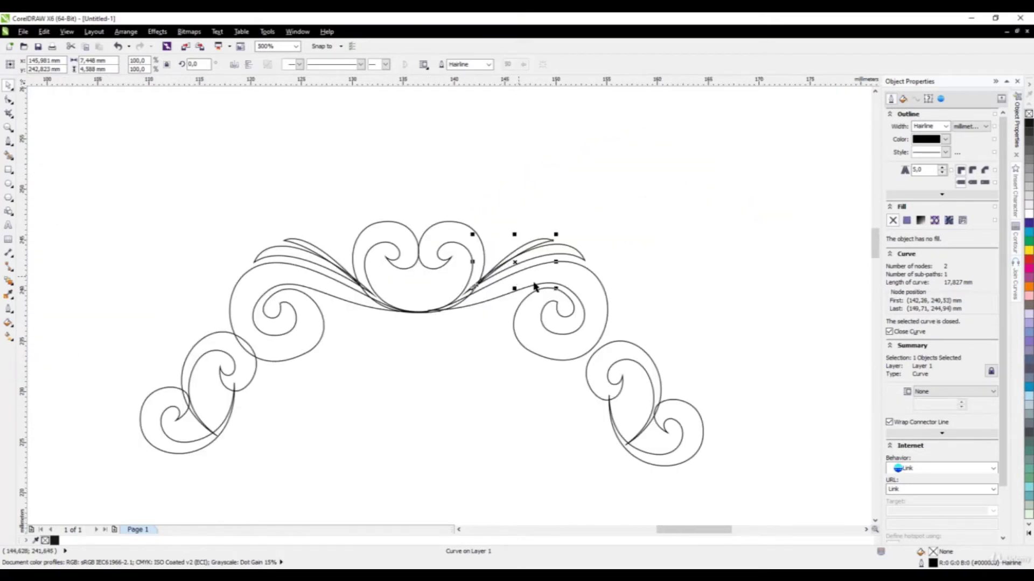
# - Move the two lower scrolls of the right half up and inward so each overlaps the adjoining scroll
pyautogui.scroll(2, 534, 287)
pyautogui.scroll(2, 635, 434)
pyautogui.moveTo(635, 411); pyautogui.dragTo(450, 279)
pyautogui.scroll(-3, 478, 325)
pyautogui.scroll(1, 549, 389)
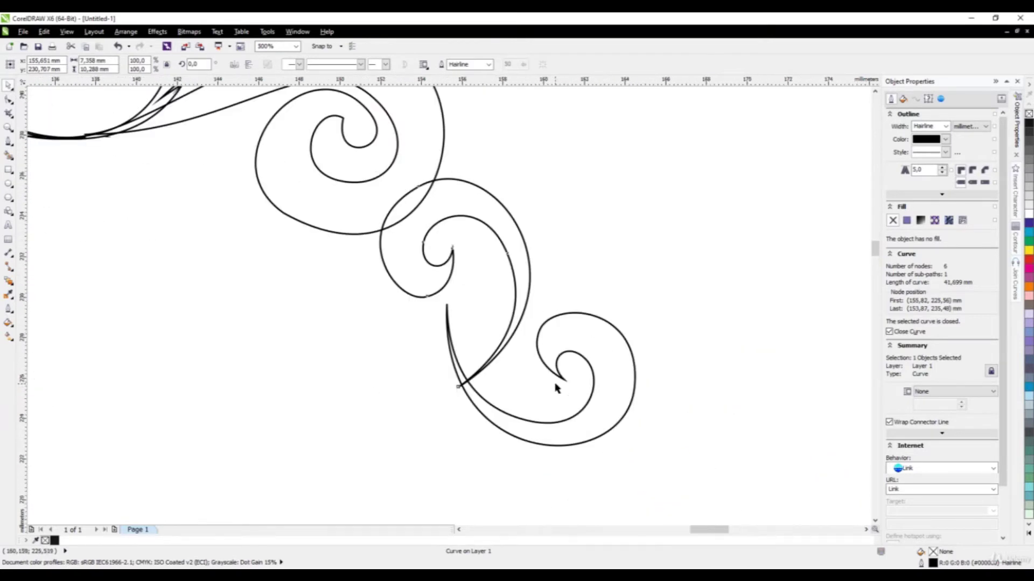
pyautogui.moveTo(559, 353); pyautogui.dragTo(538, 319)
pyautogui.scroll(-1, 586, 317)
pyautogui.scroll(-1, 457, 358)
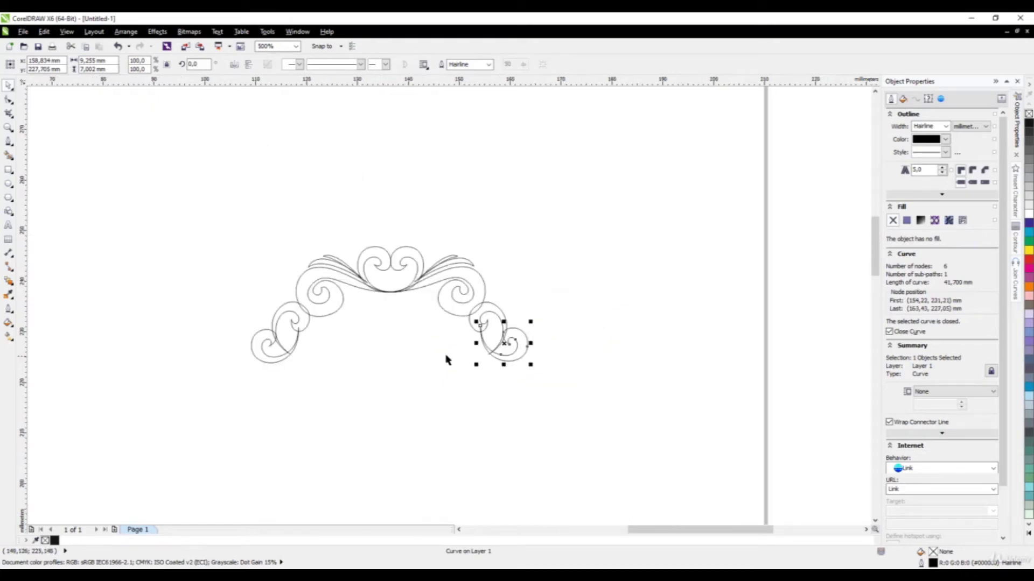
pyautogui.click(417, 385)
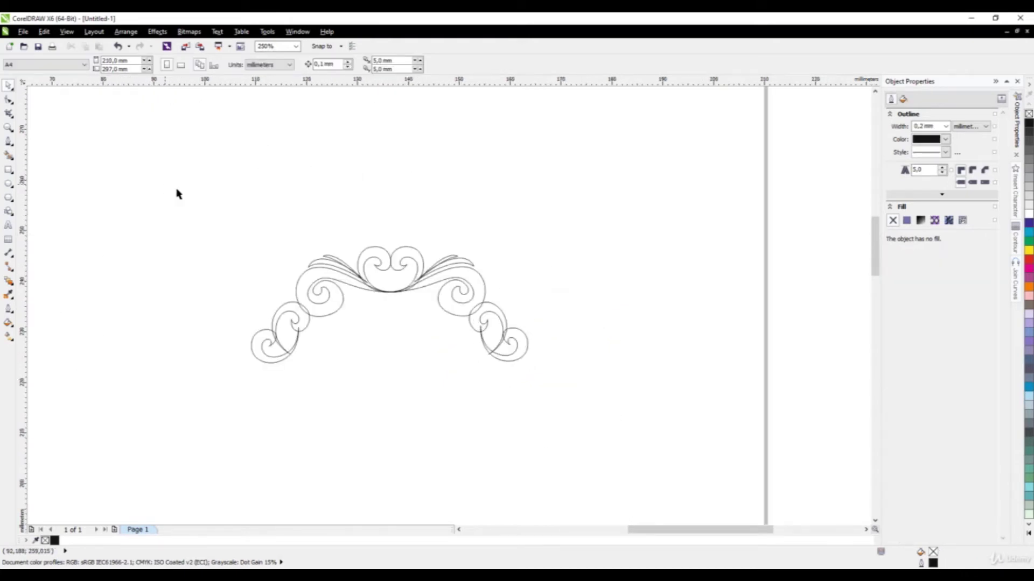
# - Weld all the ornament's curves into a single object and inspect the joined scroll outlines
pyautogui.moveTo(165, 184); pyautogui.dragTo(626, 428)
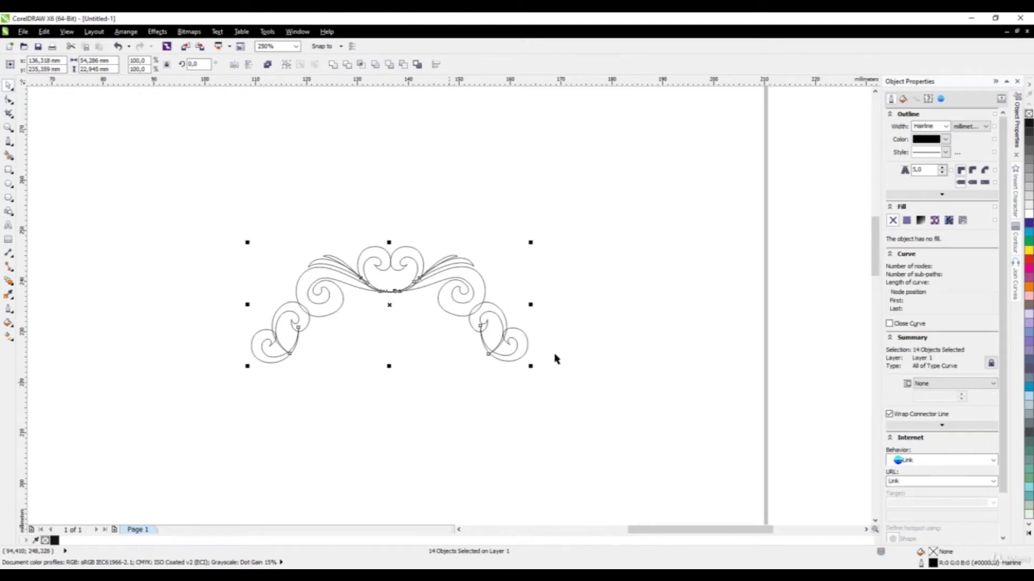
pyautogui.click(333, 64)
pyautogui.click(309, 343)
pyautogui.scroll(2, 309, 342)
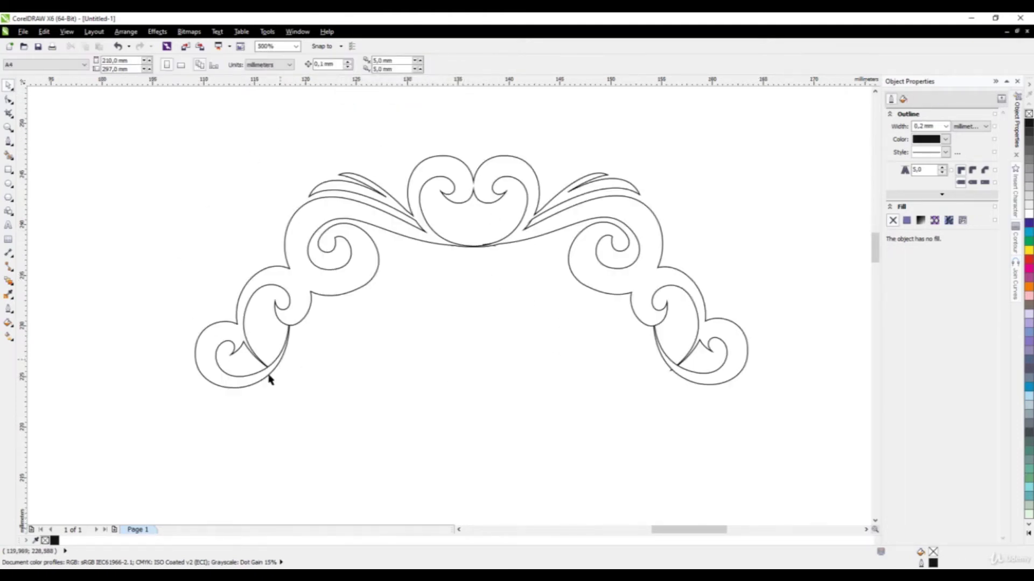
pyautogui.scroll(3, 255, 318)
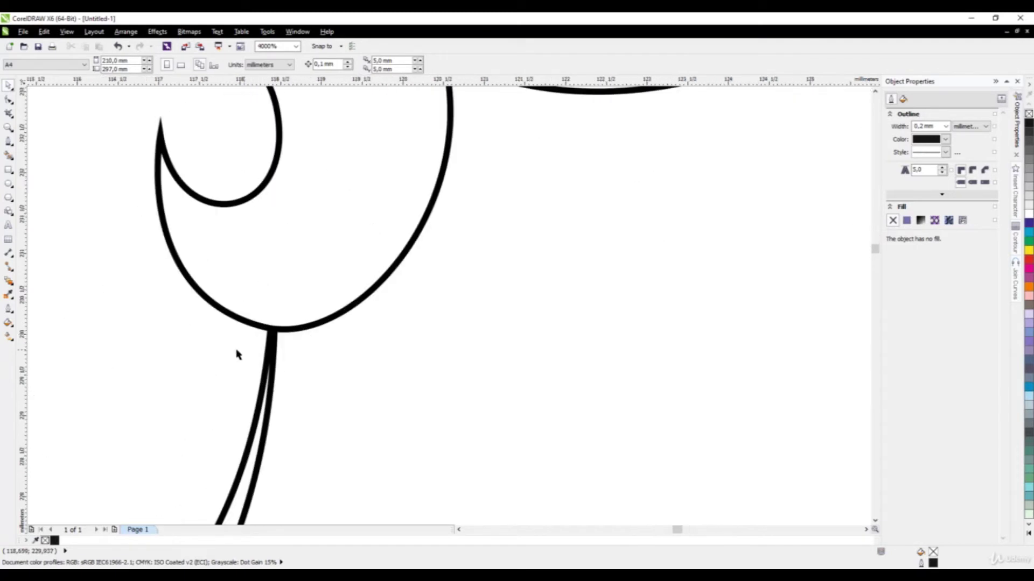
pyautogui.scroll(-3, 240, 351)
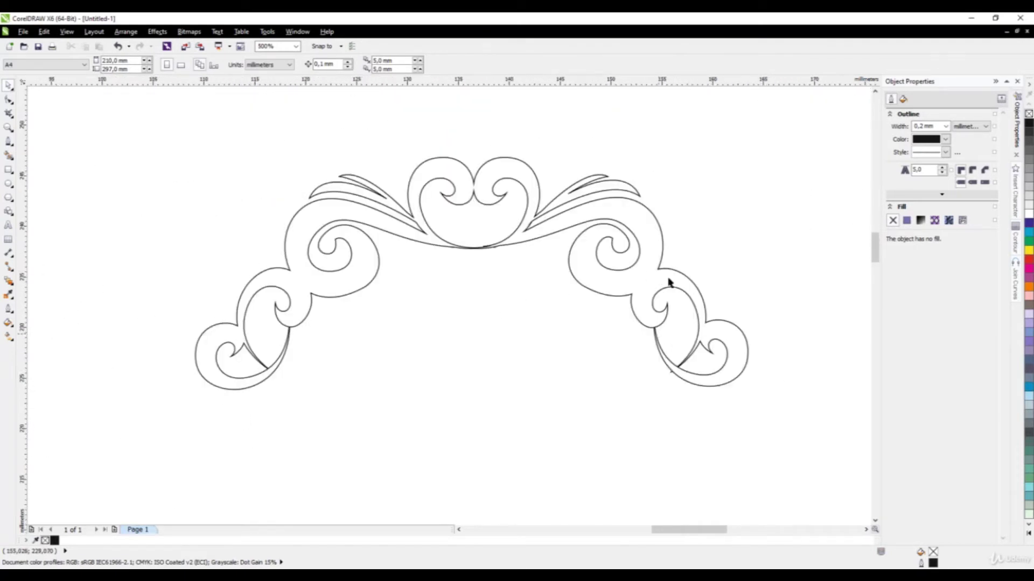
pyautogui.moveTo(143, 133); pyautogui.dragTo(793, 464)
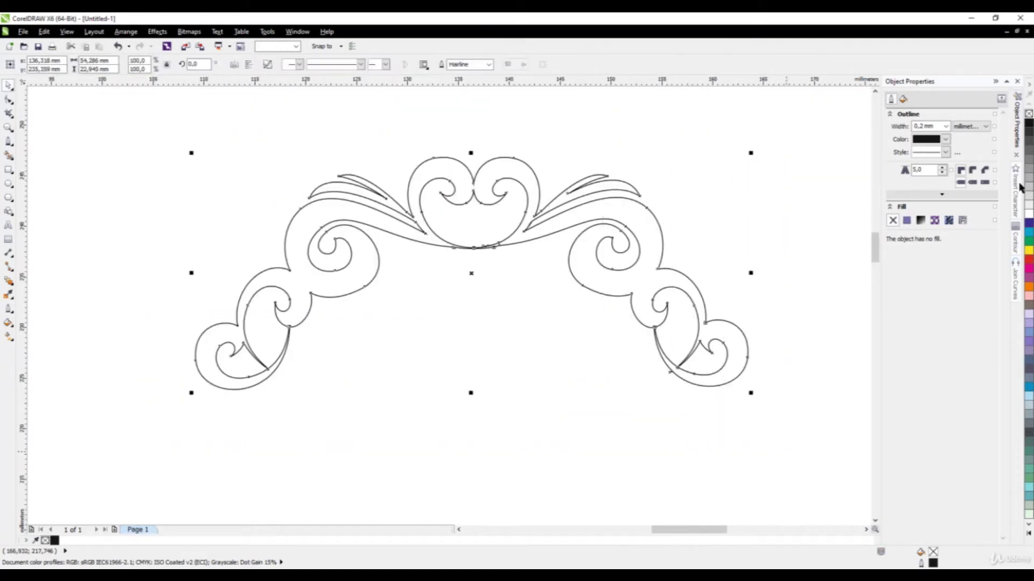
pyautogui.click(946, 126)
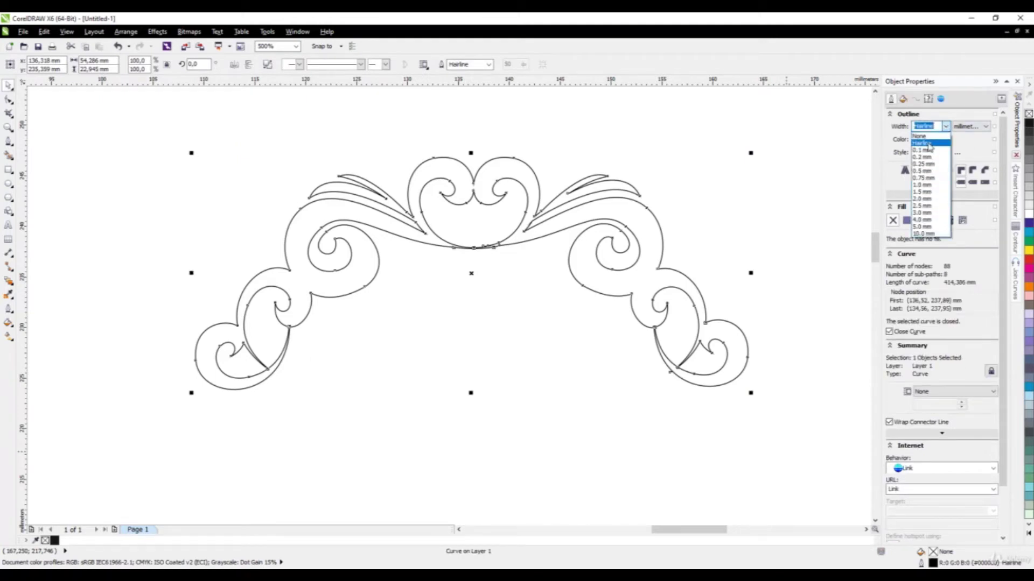
pyautogui.click(767, 169)
pyautogui.click(767, 169)
pyautogui.scroll(-5, 380, 249)
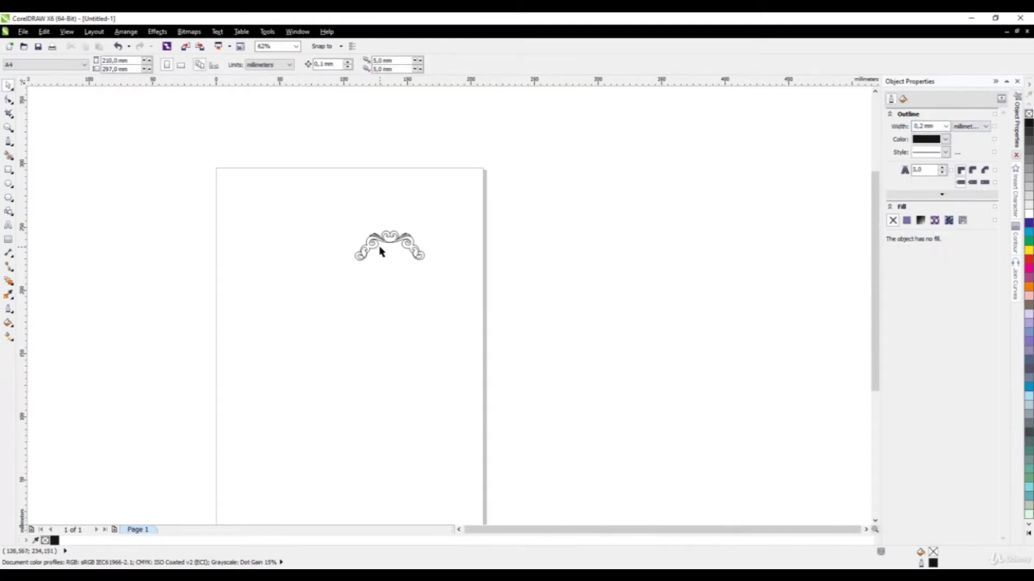
# - Duplicate the welded ornament straight down, about 40 mm below the original
pyautogui.scroll(2, 339, 240)
pyautogui.moveTo(316, 189); pyautogui.dragTo(515, 328)
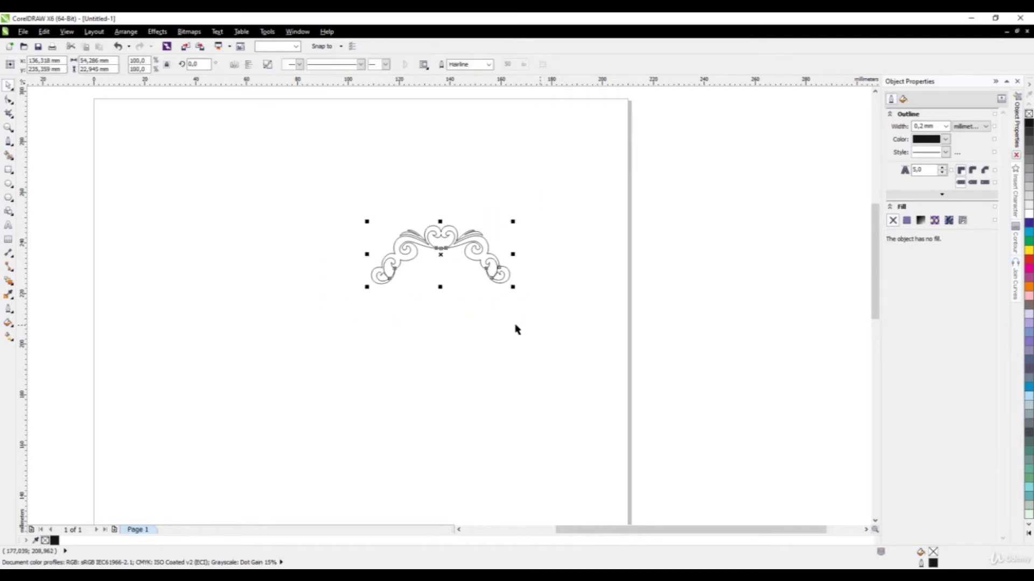
pyautogui.scroll(2, 461, 258)
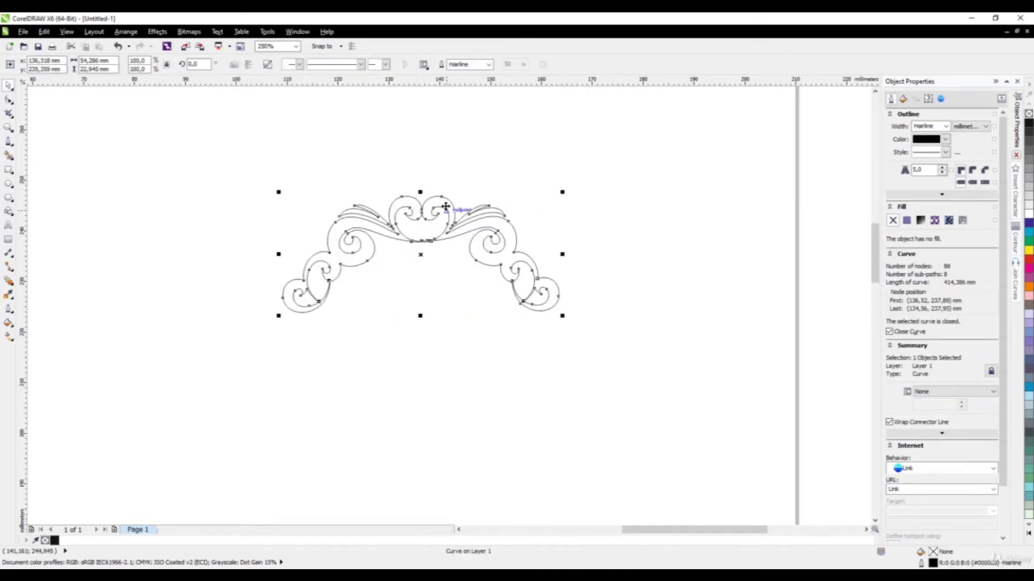
pyautogui.press('F5')
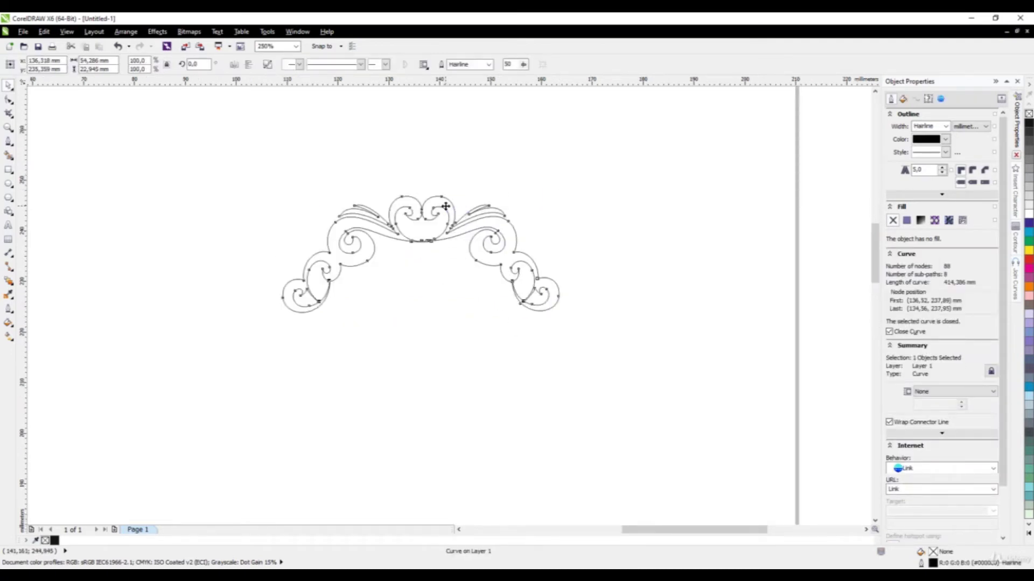
pyautogui.press('space')
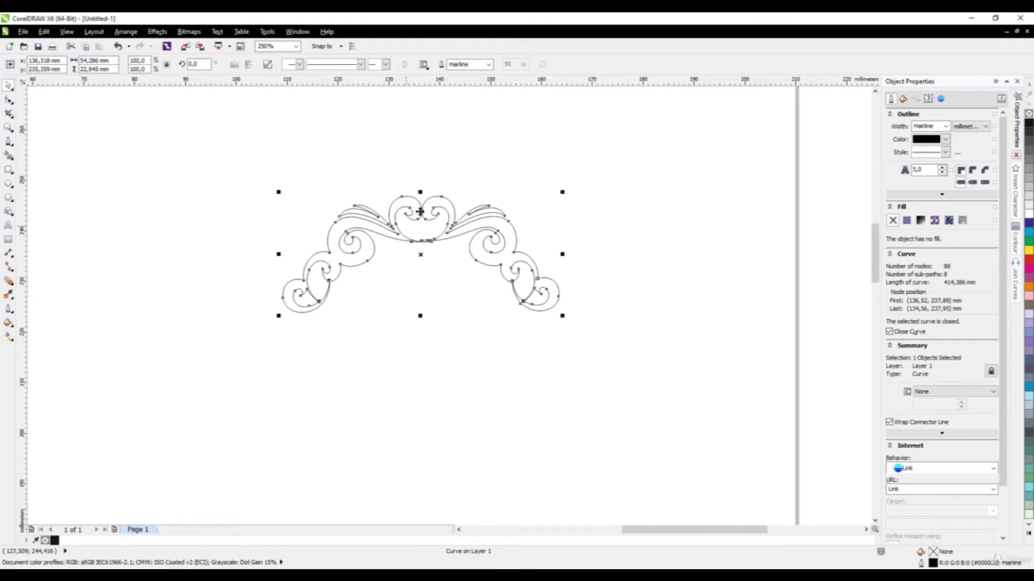
pyautogui.press('space')
pyautogui.moveTo(422, 210); pyautogui.dragTo(425, 416)
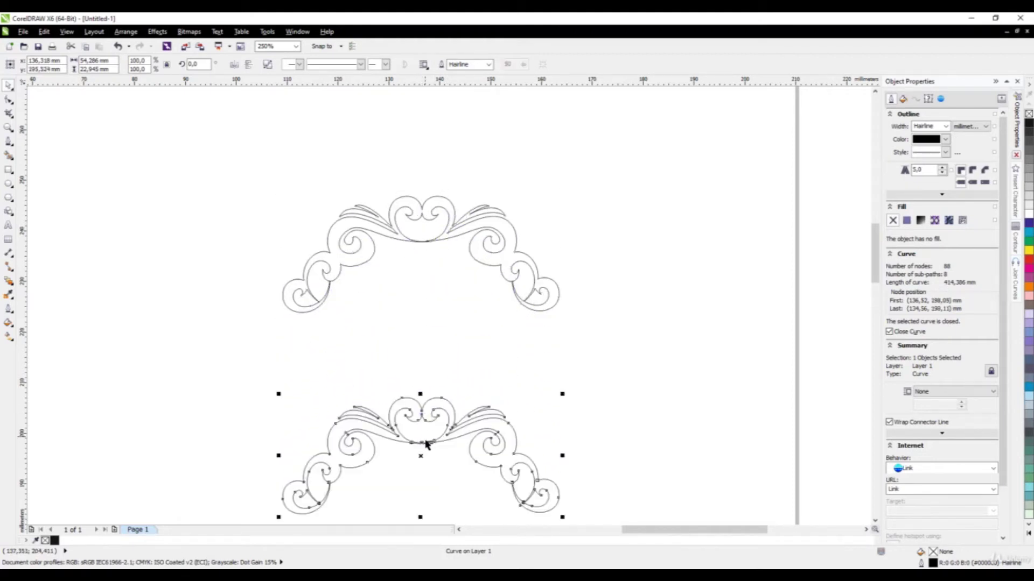
# - Mirror the lower ornament copy vertically so the two pieces face each other
pyautogui.scroll(-1, 452, 288)
pyautogui.scroll(1, 426, 344)
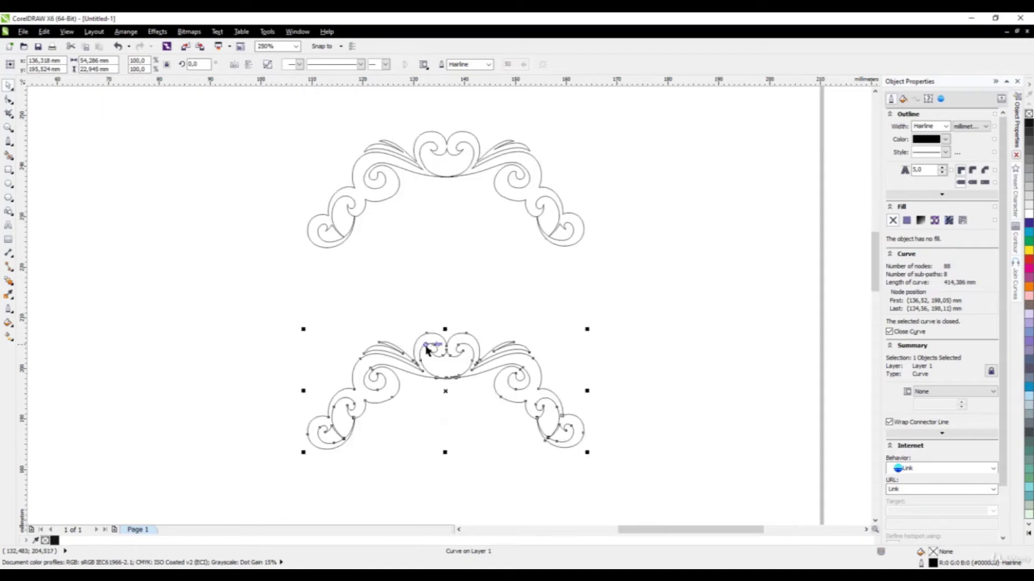
pyautogui.click(249, 65)
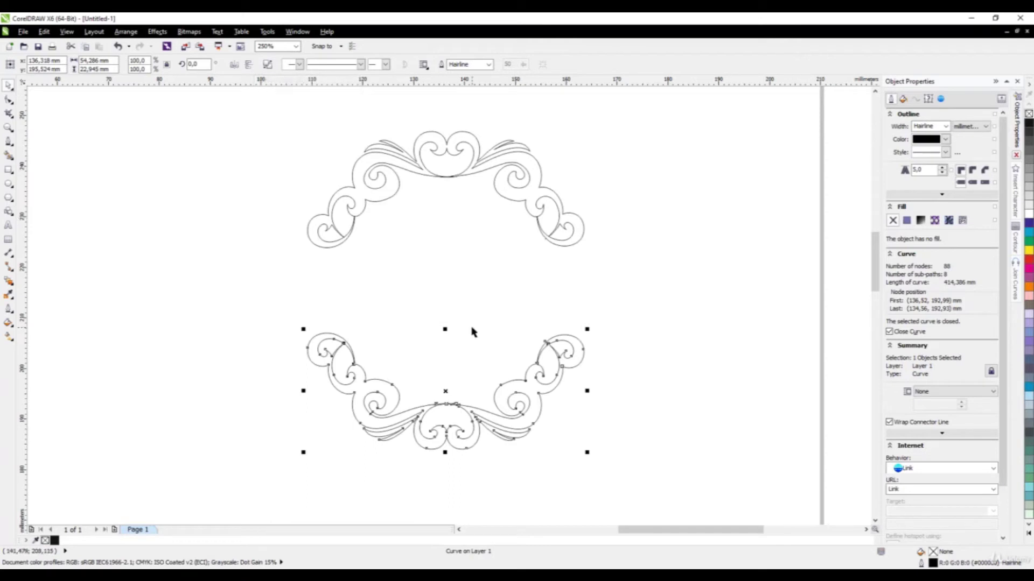
pyautogui.click(249, 301)
pyautogui.scroll(-1, 328, 304)
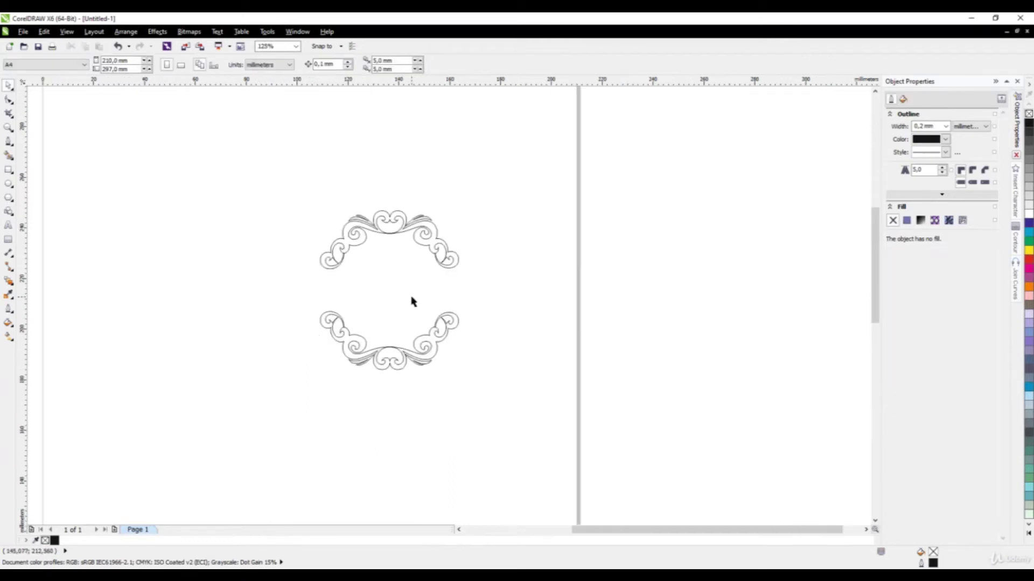
# - Draw a circle about 44 mm in diameter and place it centred against the inner edge of the upper ornament
pyautogui.click(8, 184)
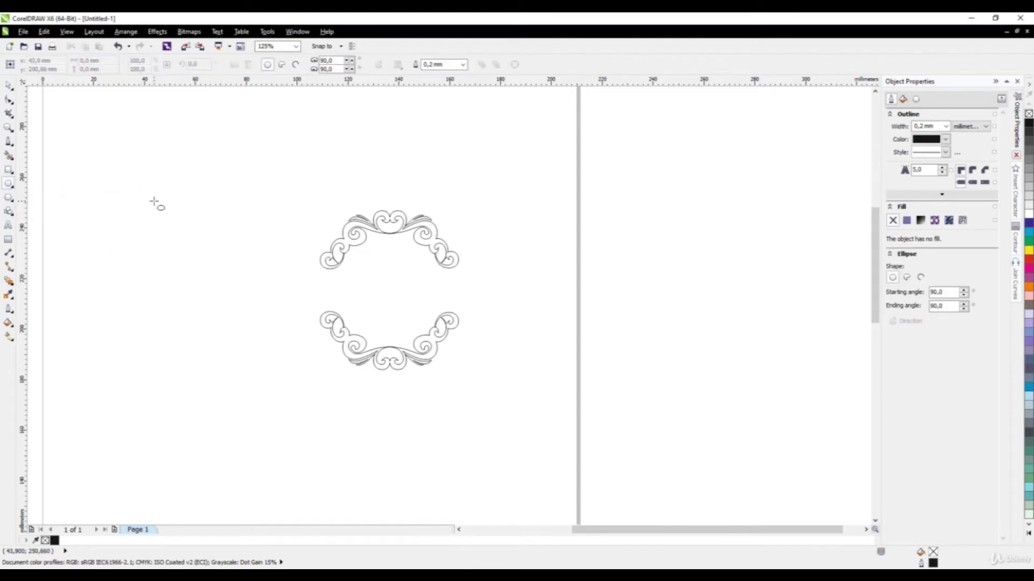
pyautogui.moveTo(153, 200); pyautogui.dragTo(269, 310)
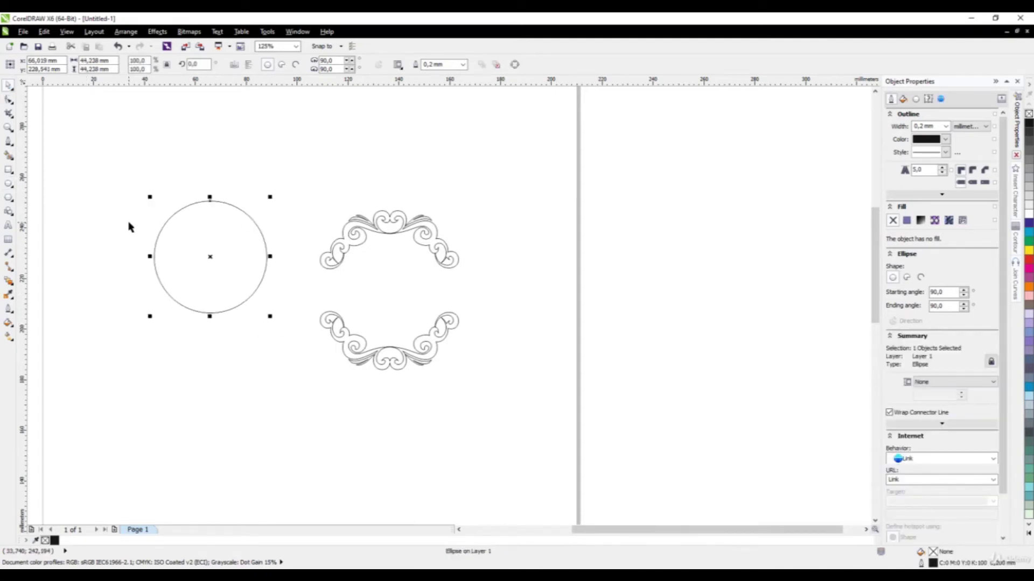
pyautogui.moveTo(209, 253); pyautogui.dragTo(391, 276)
pyautogui.scroll(3, 376, 236)
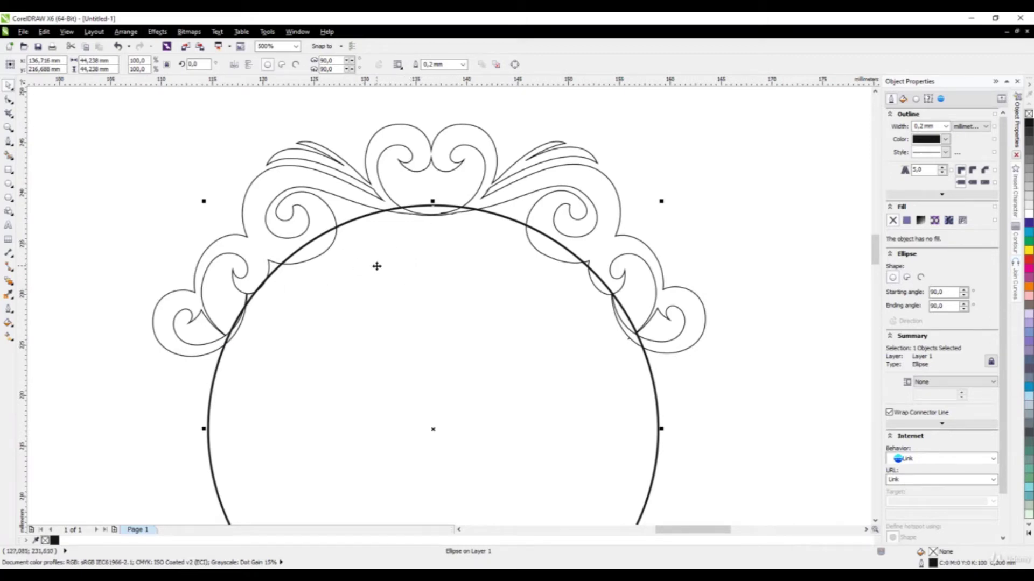
# - Move the lower ornament up about 2 mm so its inner edge meets the bottom of the circle
pyautogui.scroll(-3, 354, 249)
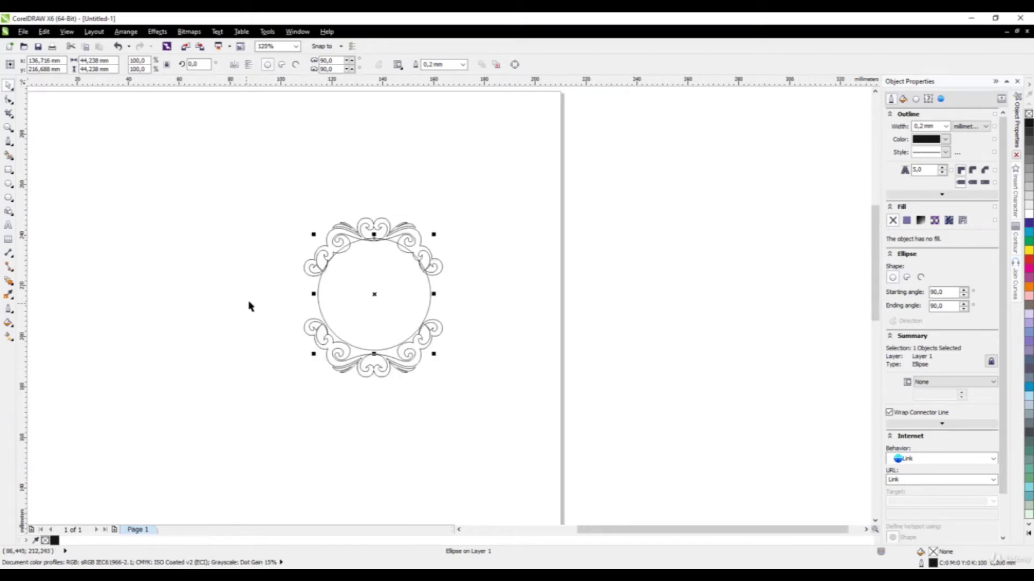
pyautogui.moveTo(245, 302); pyautogui.dragTo(496, 468)
pyautogui.scroll(3, 372, 356)
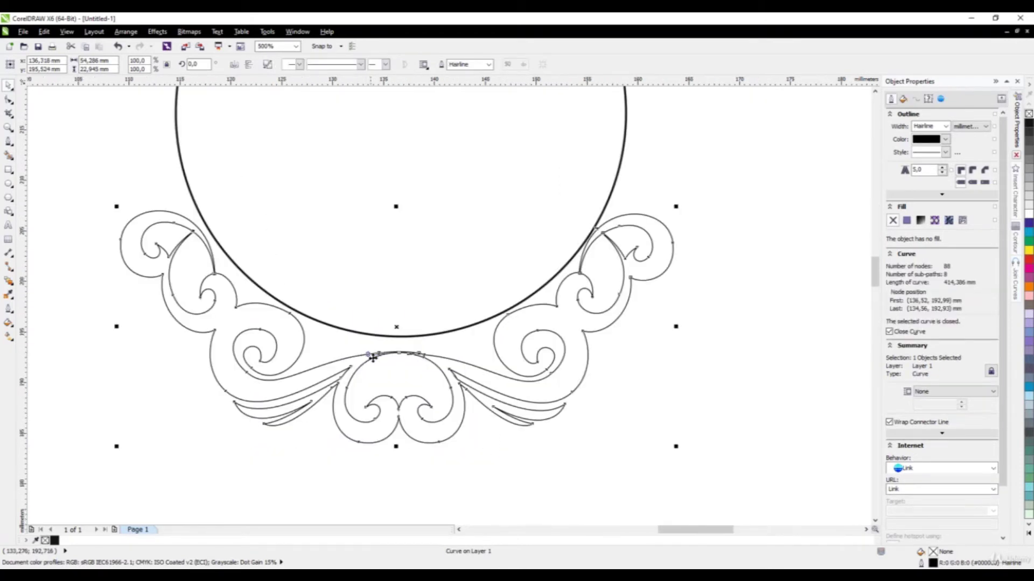
pyautogui.click(372, 357)
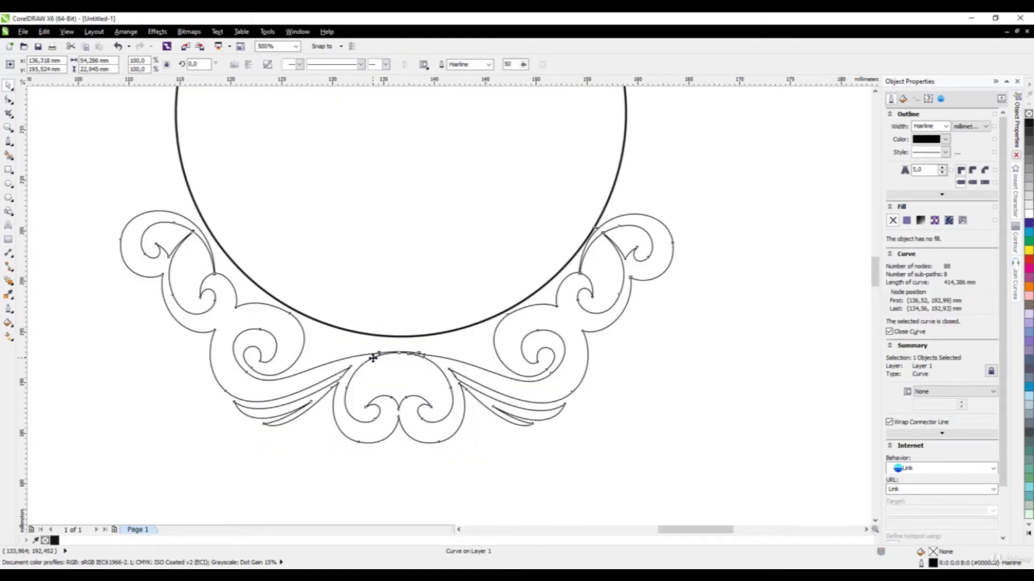
pyautogui.moveTo(372, 354); pyautogui.dragTo(376, 336)
pyautogui.scroll(-3, 387, 328)
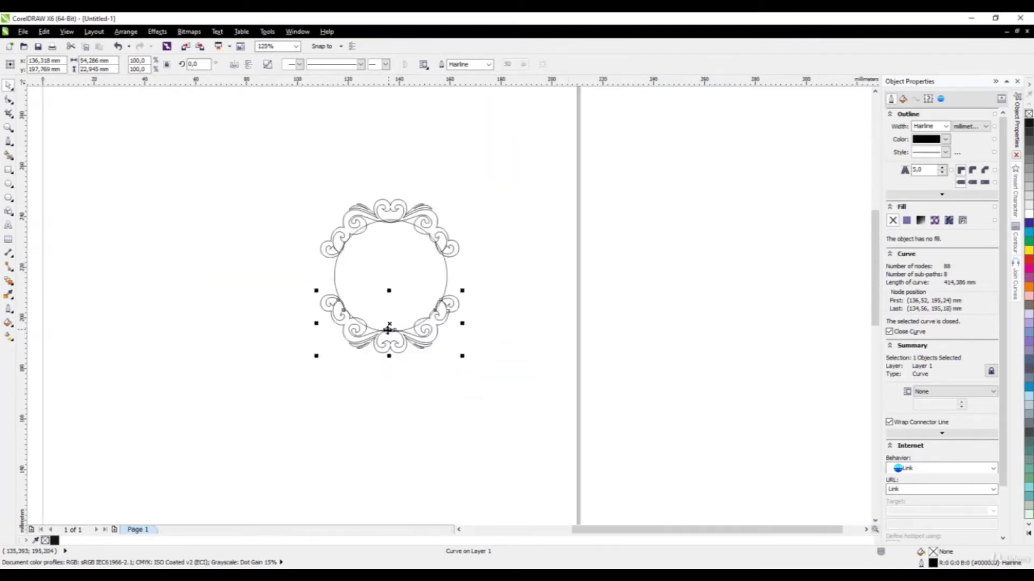
pyautogui.click(381, 401)
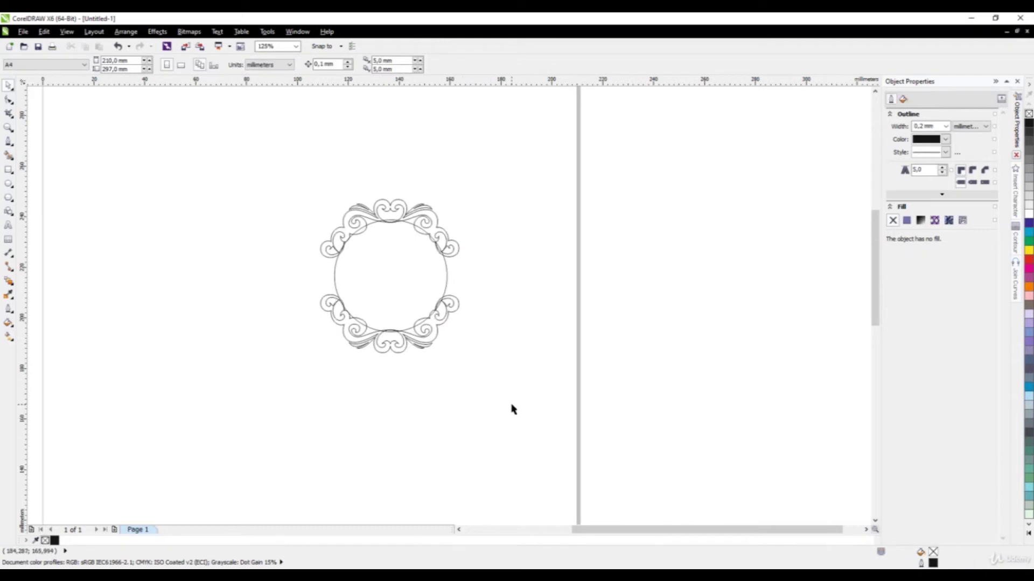
# - Weld the two ornaments and the circle into one frame object and check the merged contours
pyautogui.moveTo(482, 401); pyautogui.dragTo(289, 162)
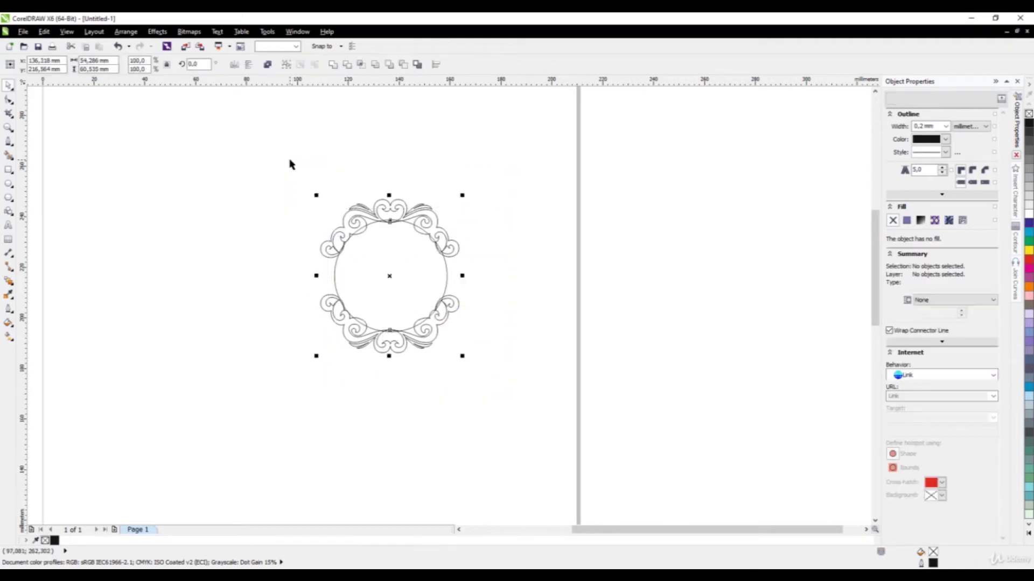
pyautogui.click(333, 65)
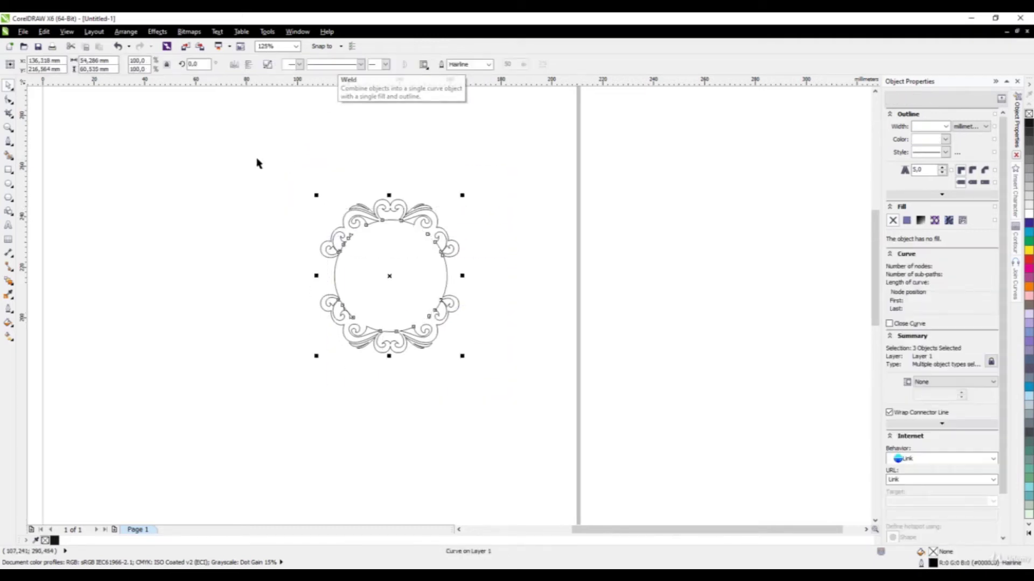
pyautogui.scroll(4, 317, 254)
pyautogui.scroll(-4, 299, 274)
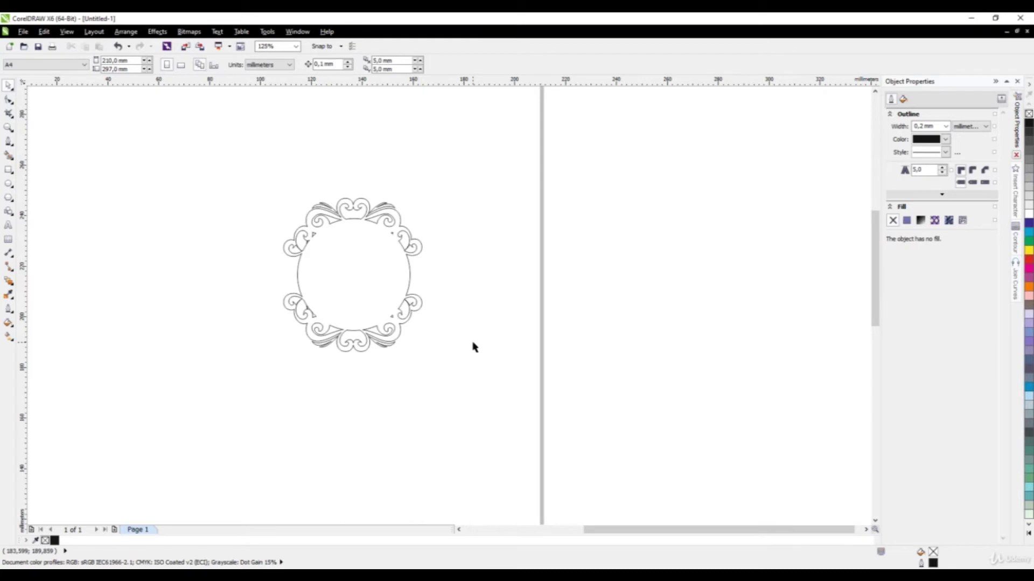
# - Add the artistic text "I Love You" on three lines, one word per line, beside the ornamental frame
pyautogui.click(8, 226)
pyautogui.click(478, 236)
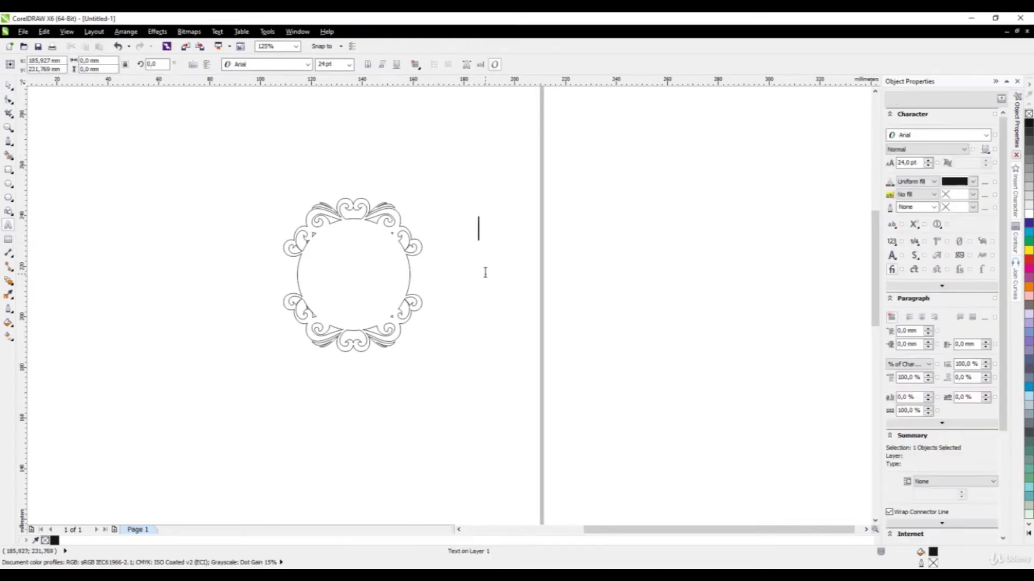
pyautogui.write('I')
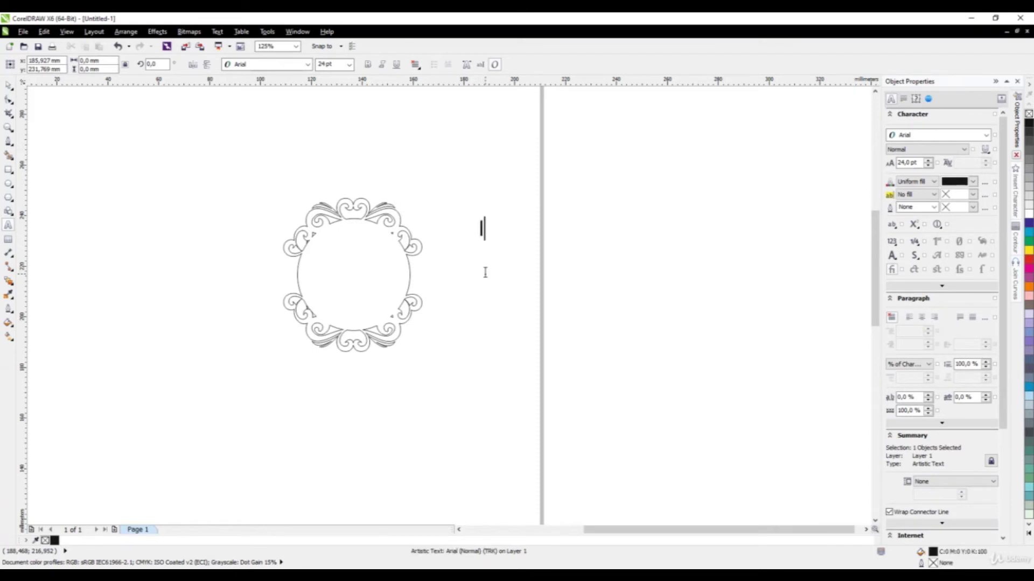
pyautogui.press('Return')
pyautogui.write('Love')
pyautogui.press('Return')
pyautogui.write('You')
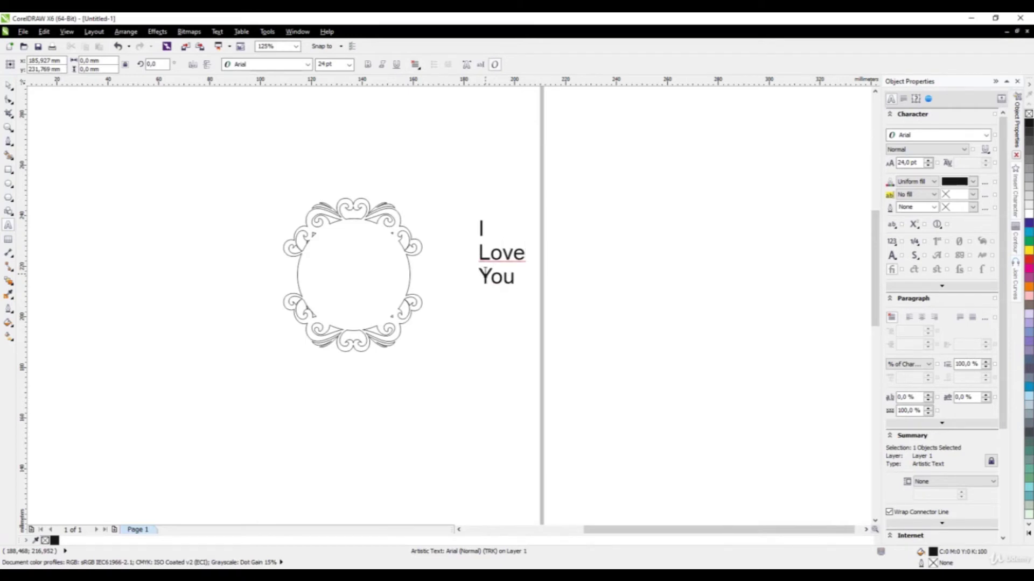
pyautogui.click(8, 85)
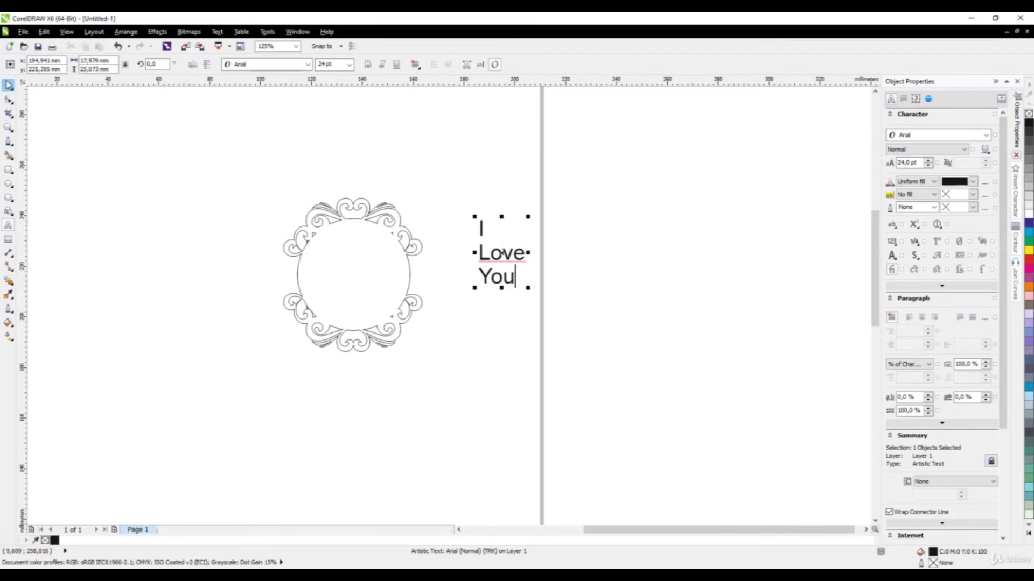
# - Set the three-line text's font to Baloo Bhai and centre its alignment
pyautogui.click(269, 62)
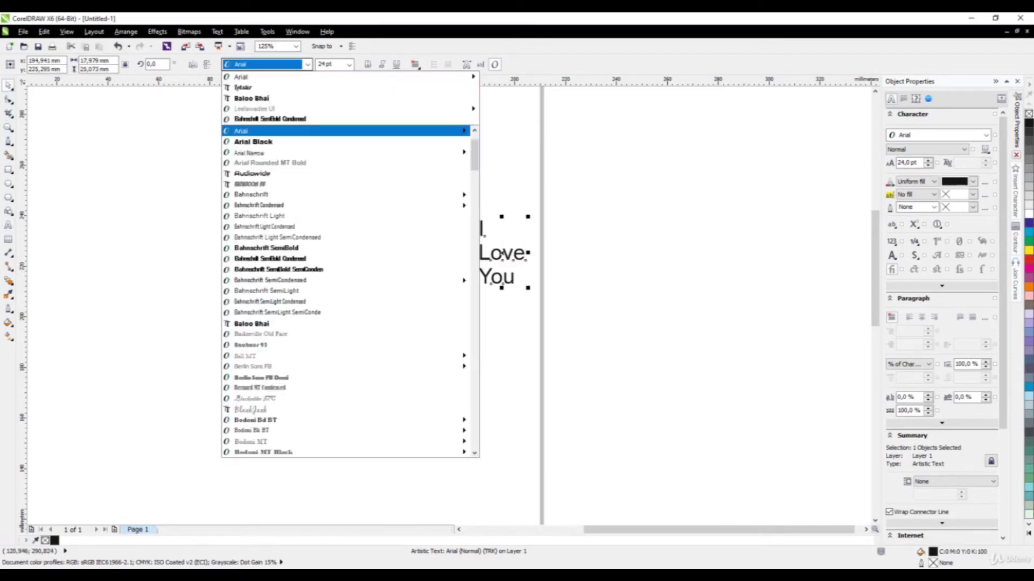
pyautogui.click(267, 97)
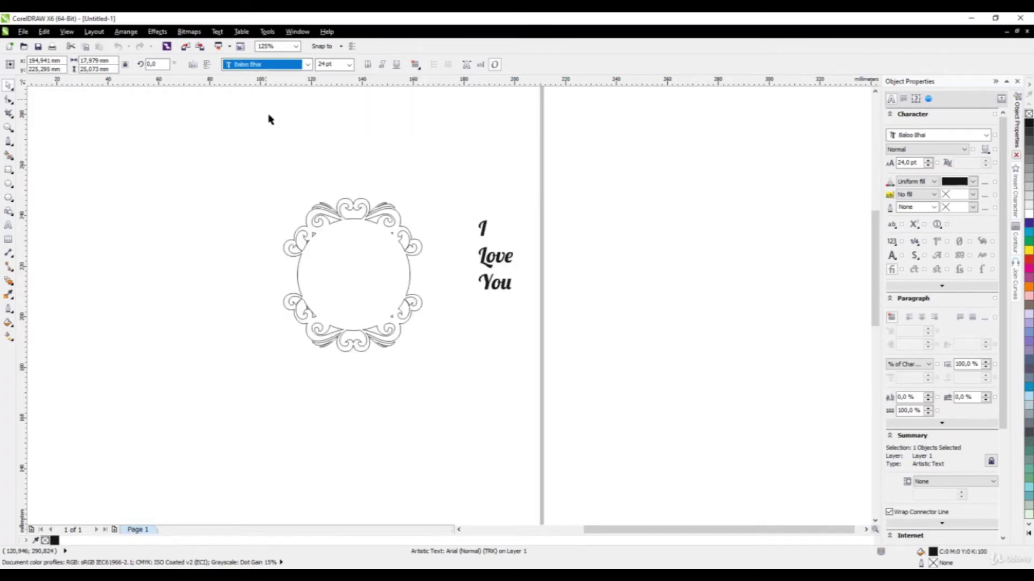
pyautogui.click(416, 65)
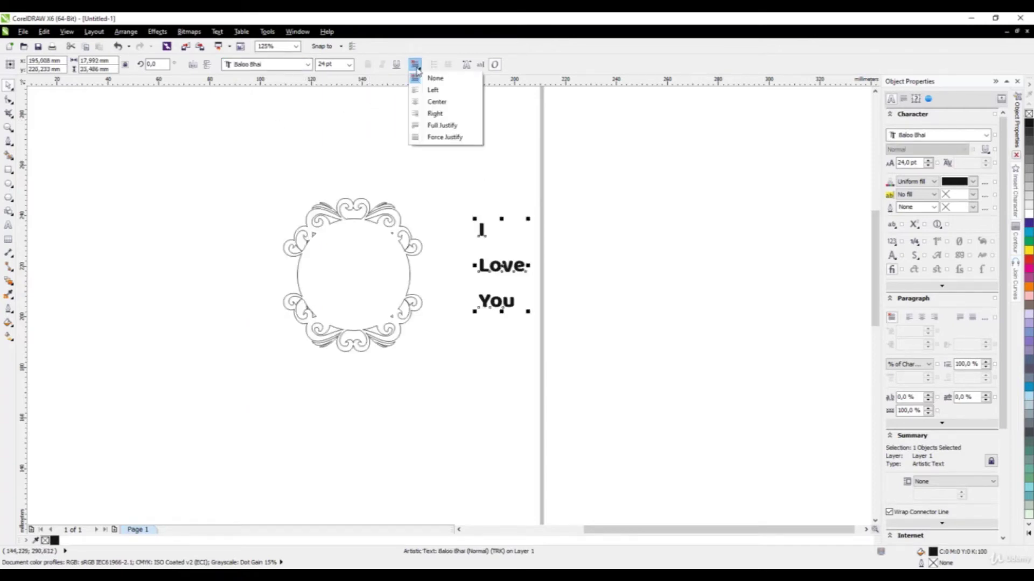
pyautogui.click(438, 102)
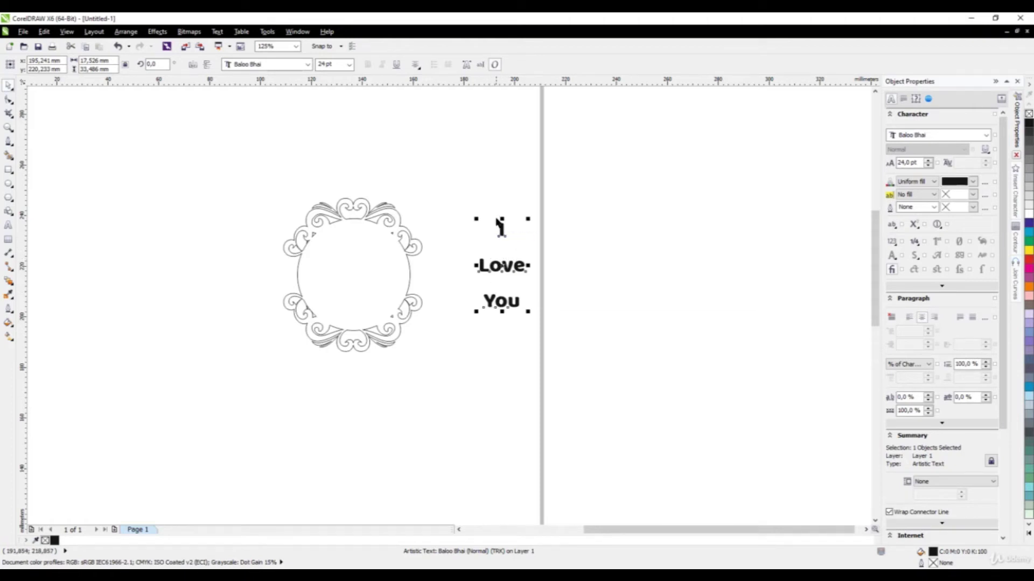
# - Tighten the line spacing of the "I Love You" text with the Shape tool to about 50%
pyautogui.click(9, 100)
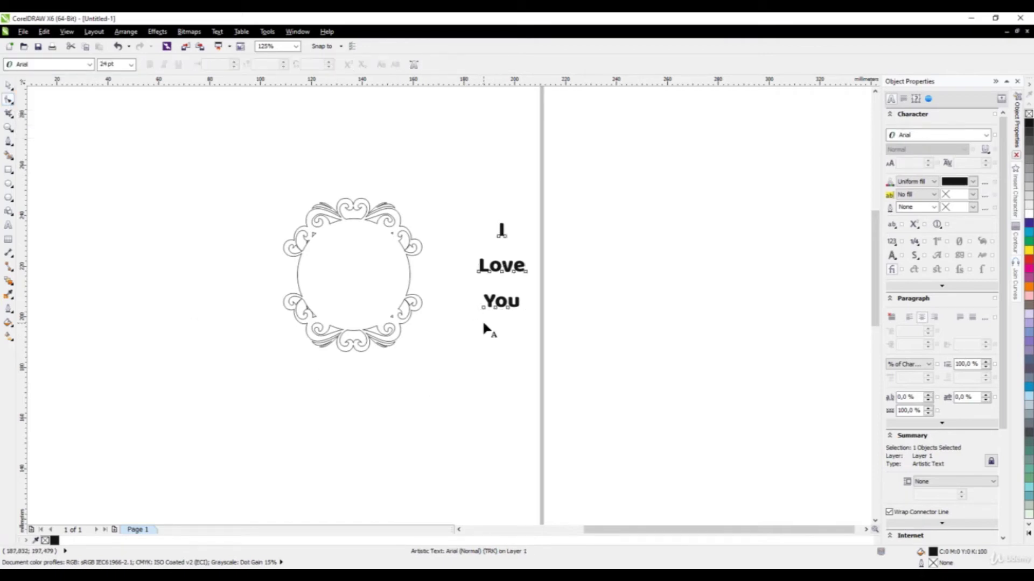
pyautogui.scroll(4, 483, 323)
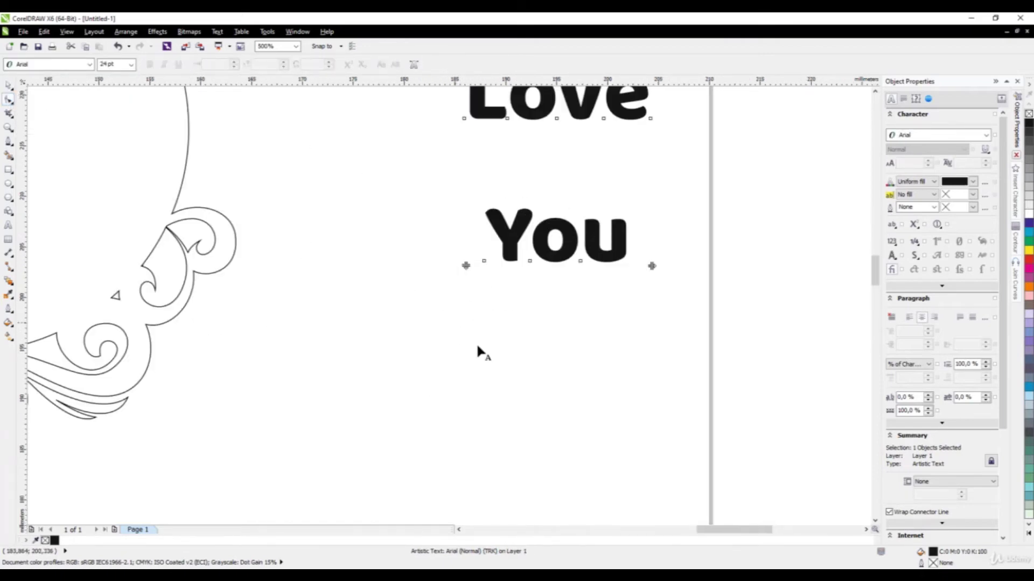
pyautogui.scroll(-2, 481, 352)
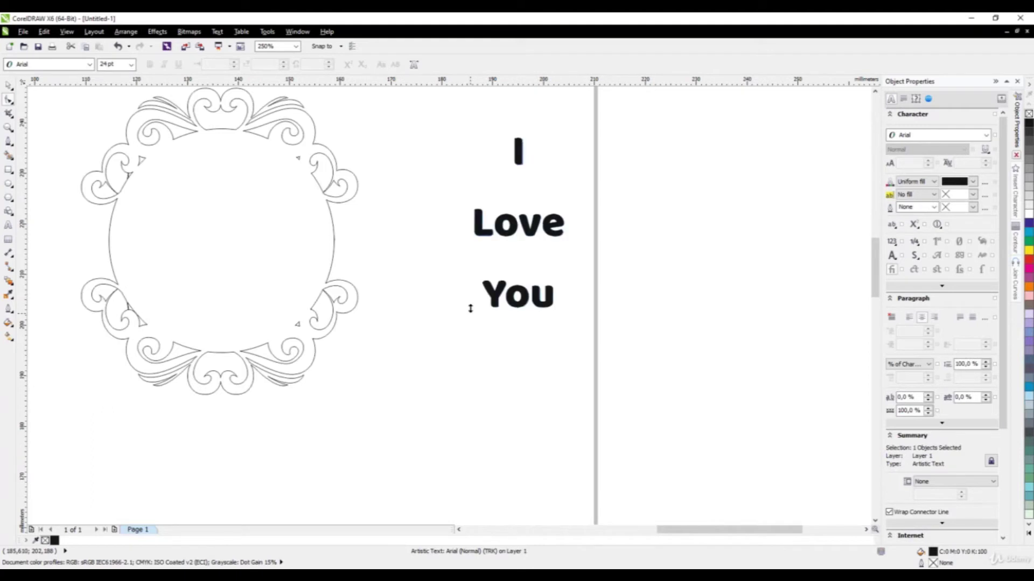
pyautogui.moveTo(470, 309); pyautogui.dragTo(470, 270)
pyautogui.moveTo(469, 258); pyautogui.dragTo(471, 234)
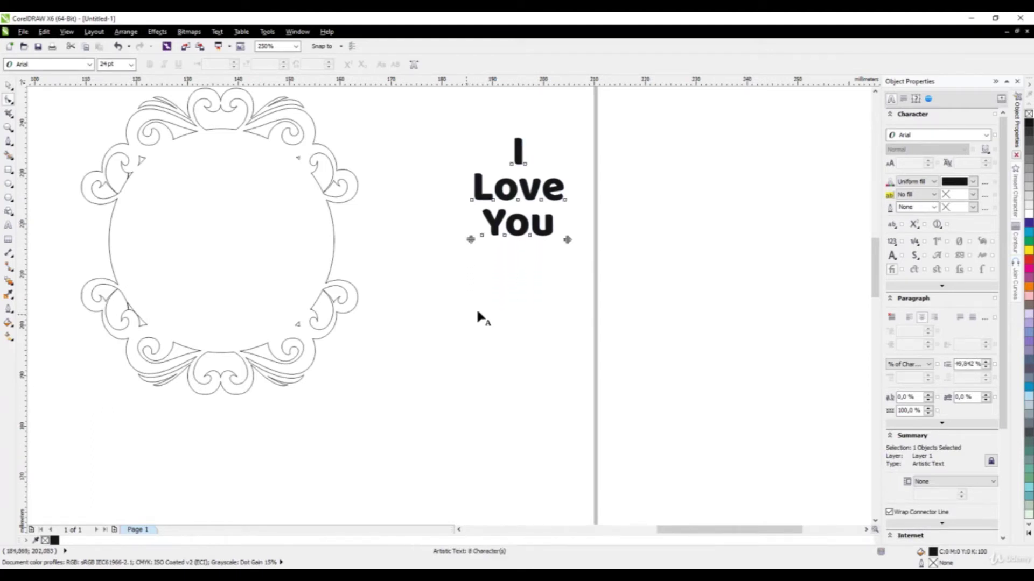
pyautogui.scroll(-2, 500, 256)
pyautogui.click(8, 85)
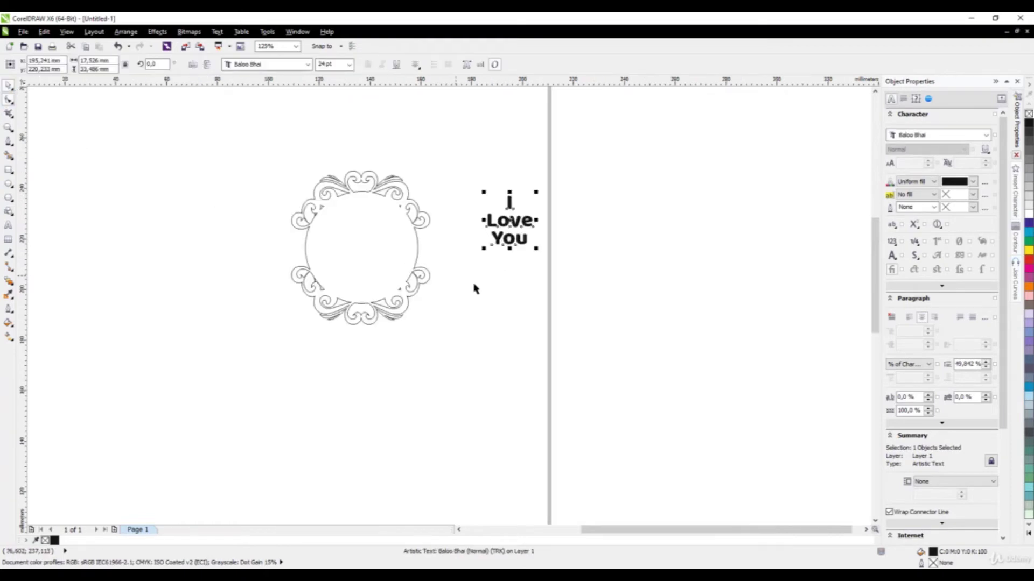
pyautogui.click(476, 288)
# - Move the "I Love You" text into the frame's circle and enlarge it proportionally to about 41.3 pt
pyautogui.click(509, 221)
pyautogui.moveTo(510, 222); pyautogui.dragTo(360, 249)
pyautogui.scroll(2, 253, 278)
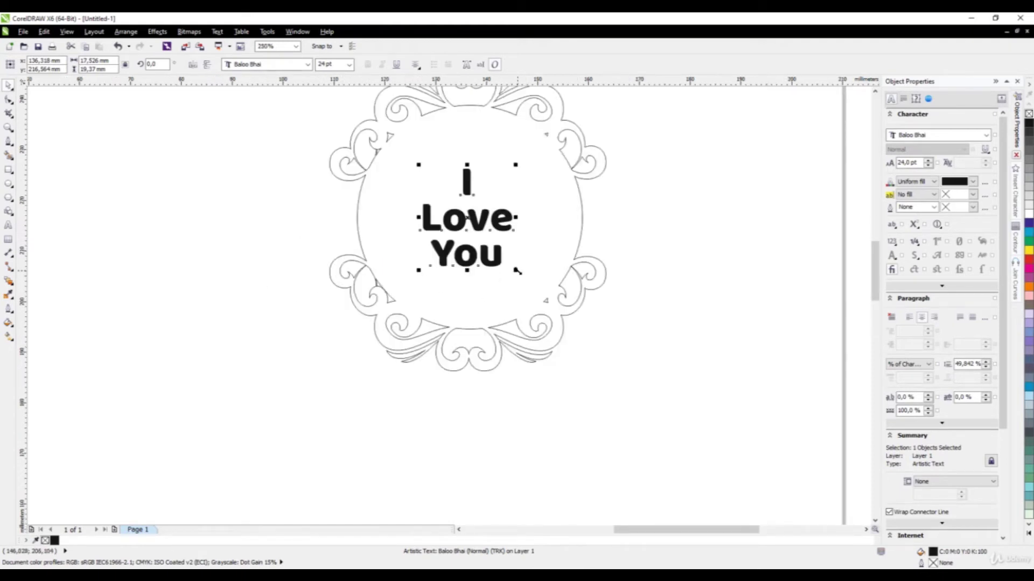
pyautogui.moveTo(517, 271); pyautogui.dragTo(551, 325)
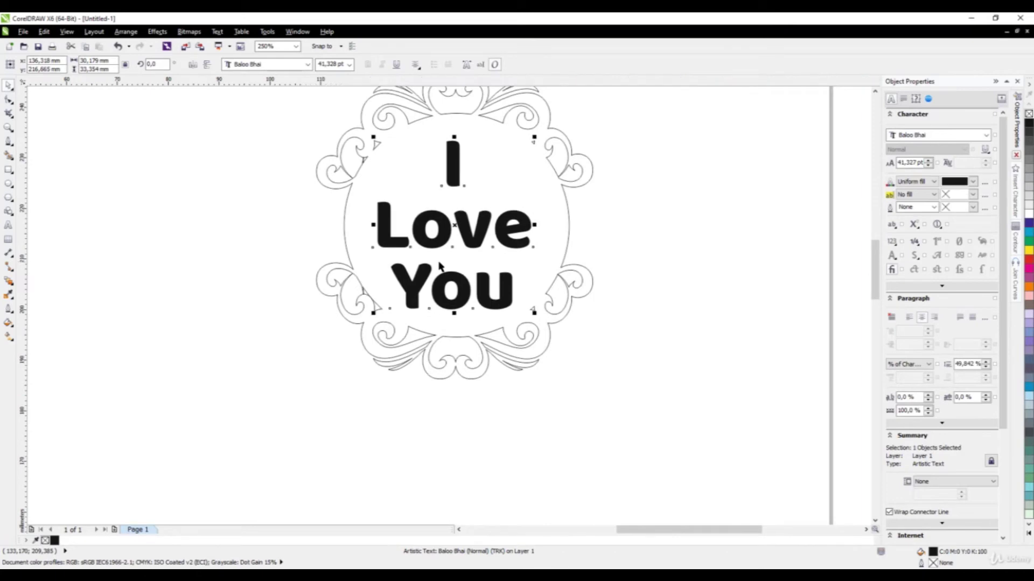
# - Nudge the text up about 1.3 mm and right about 0.4 mm to centre it within the circle
pyautogui.press('Up')
pyautogui.press('Up')
pyautogui.press('Up')
pyautogui.press('Up')
pyautogui.press('Up')
pyautogui.press('Up')
pyautogui.press('Up')
pyautogui.press('Up')
pyautogui.press('Up')
pyautogui.press('Right')
pyautogui.press('Right')
pyautogui.press('Right')
pyautogui.press('Right')
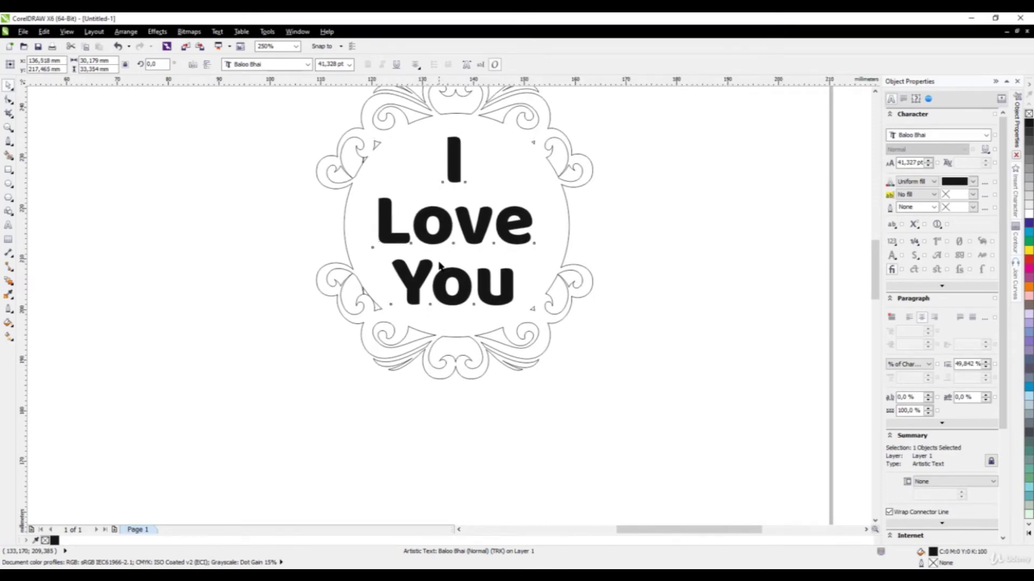
pyautogui.press('Up')
pyautogui.press('Up')
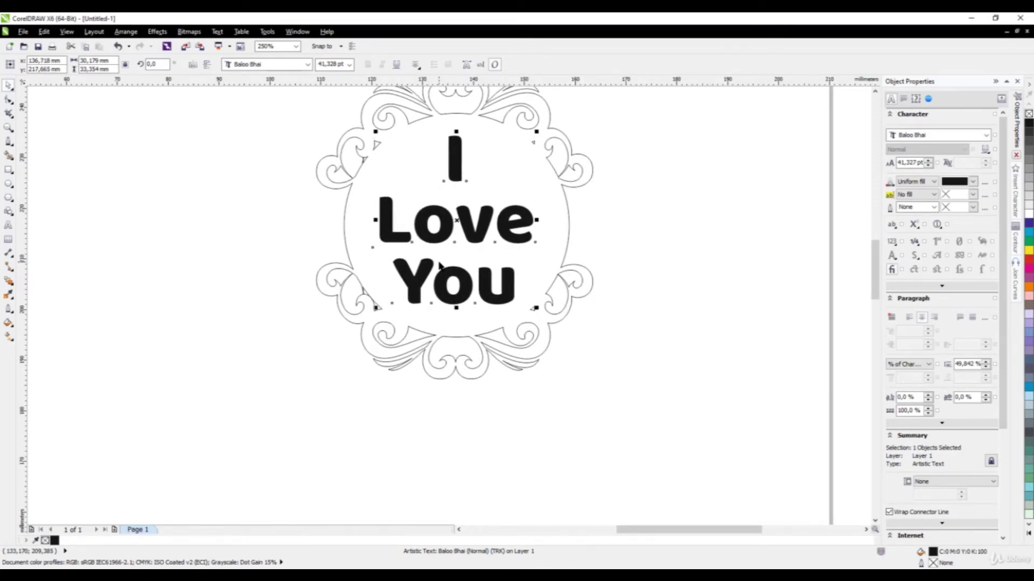
pyautogui.press('Up')
pyautogui.press('Up')
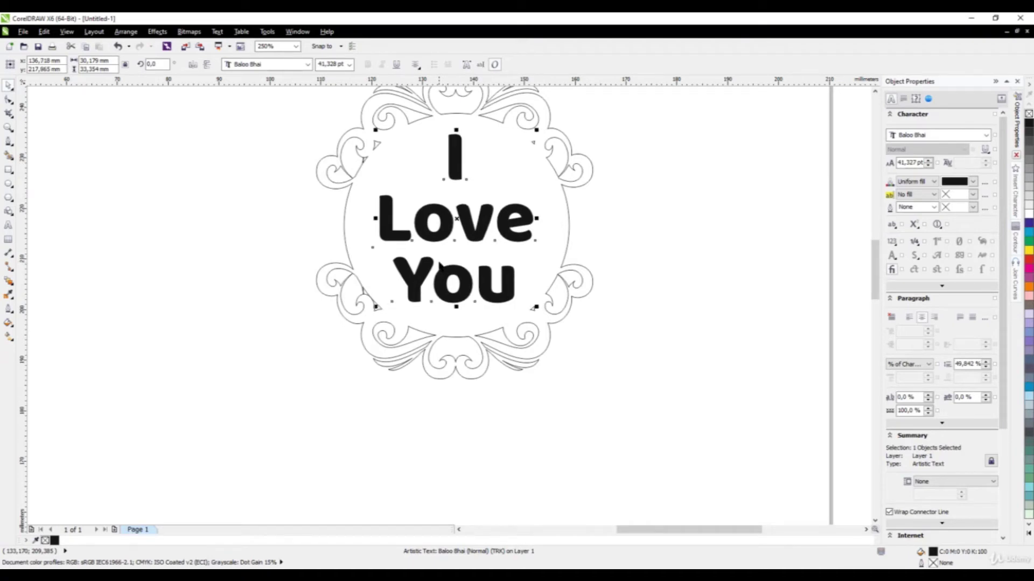
pyautogui.click(189, 346)
pyautogui.scroll(-4, 341, 323)
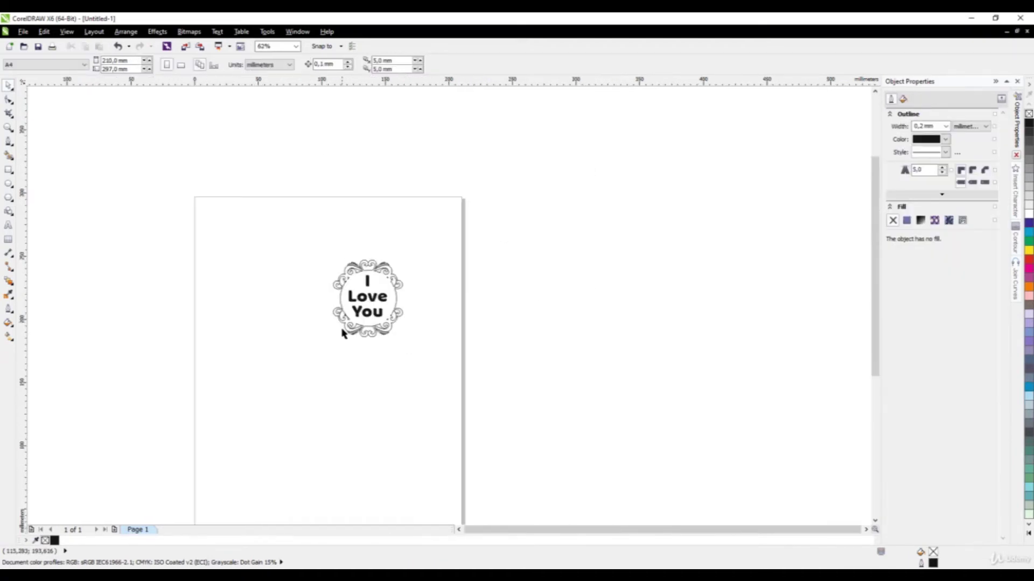
pyautogui.click(364, 295)
pyautogui.scroll(2, 361, 298)
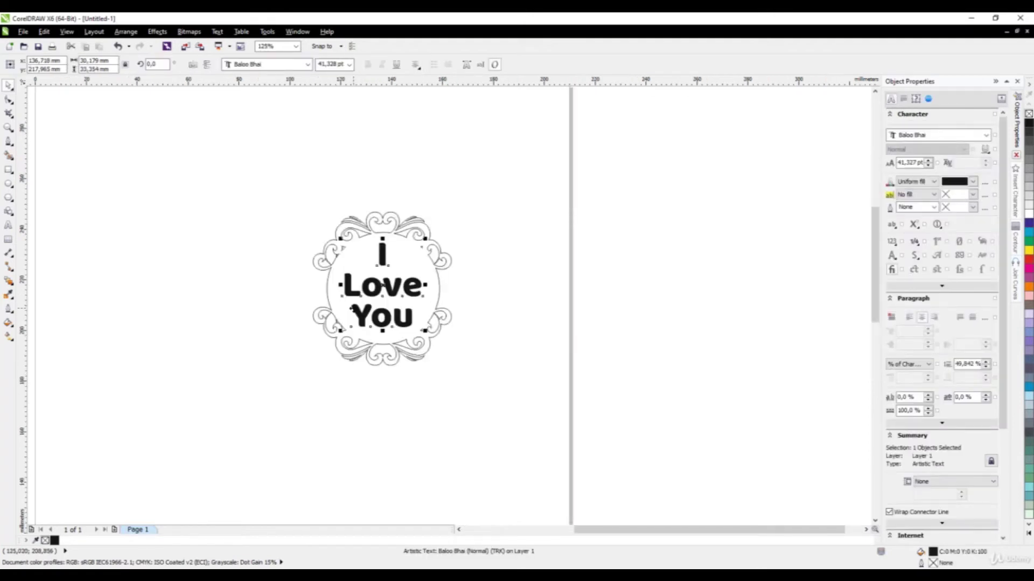
pyautogui.scroll(5, 383, 237)
pyautogui.scroll(-7, 377, 264)
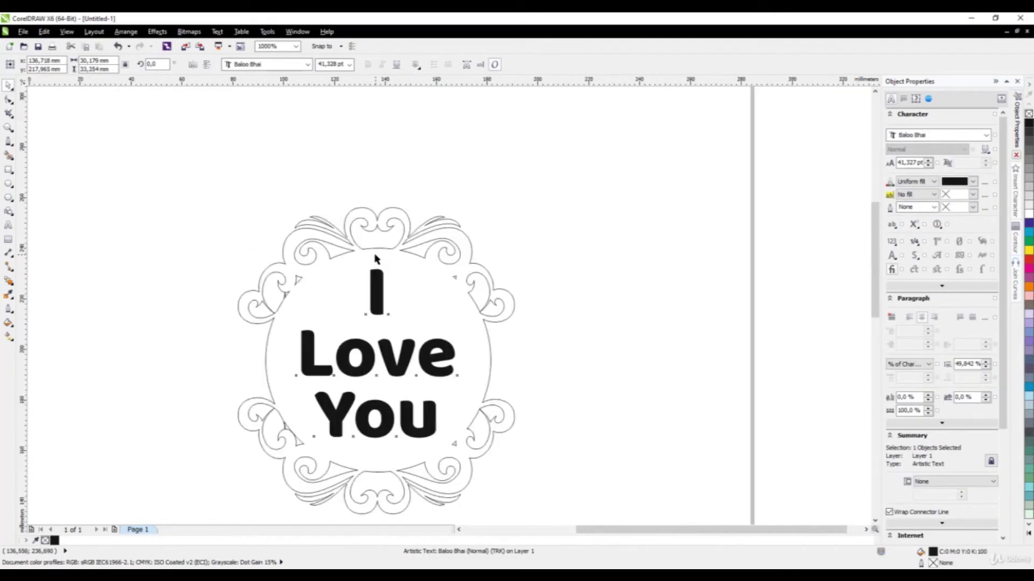
pyautogui.click(305, 307)
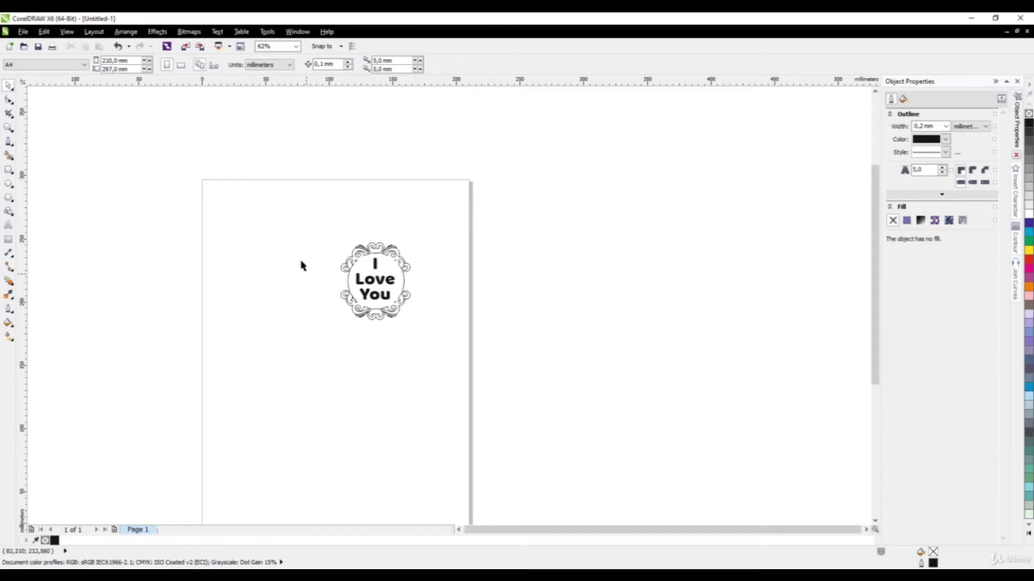
# - Move the frame and its text together to the upper-left corner of the page
pyautogui.moveTo(305, 233); pyautogui.dragTo(440, 356)
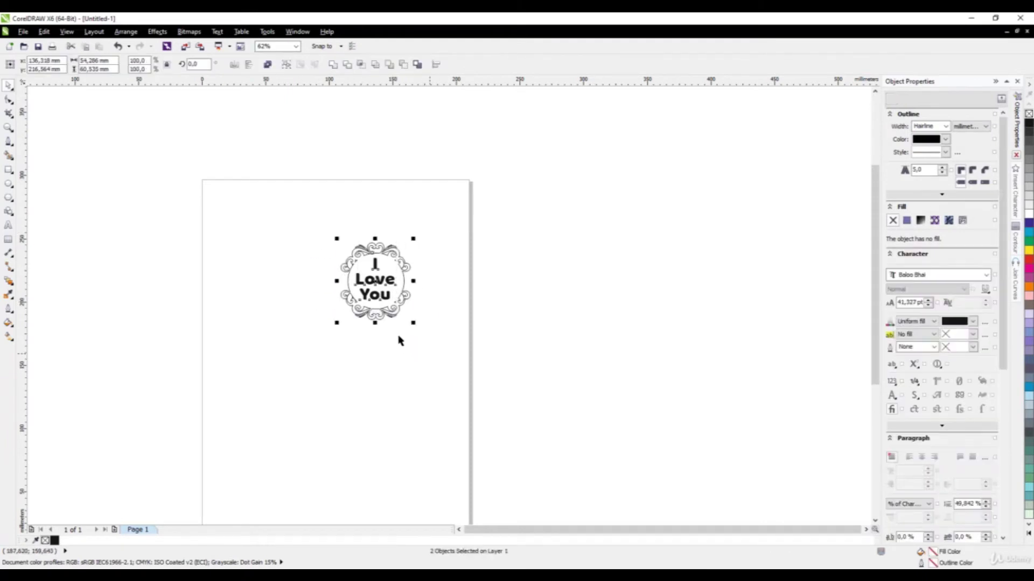
pyautogui.moveTo(383, 283); pyautogui.dragTo(253, 230)
pyautogui.click(167, 267)
pyautogui.scroll(4, 372, 267)
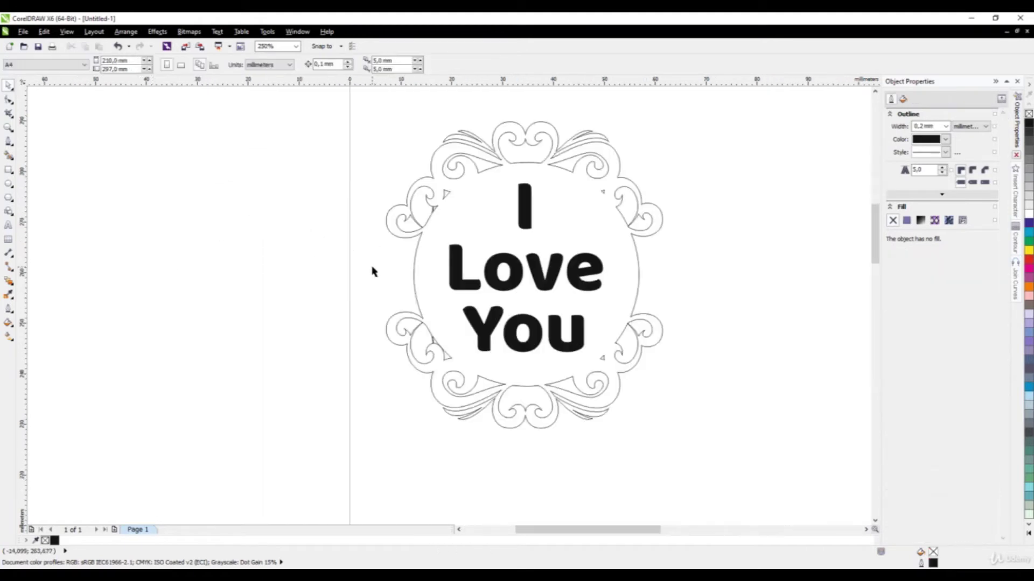
pyautogui.scroll(-2, 289, 321)
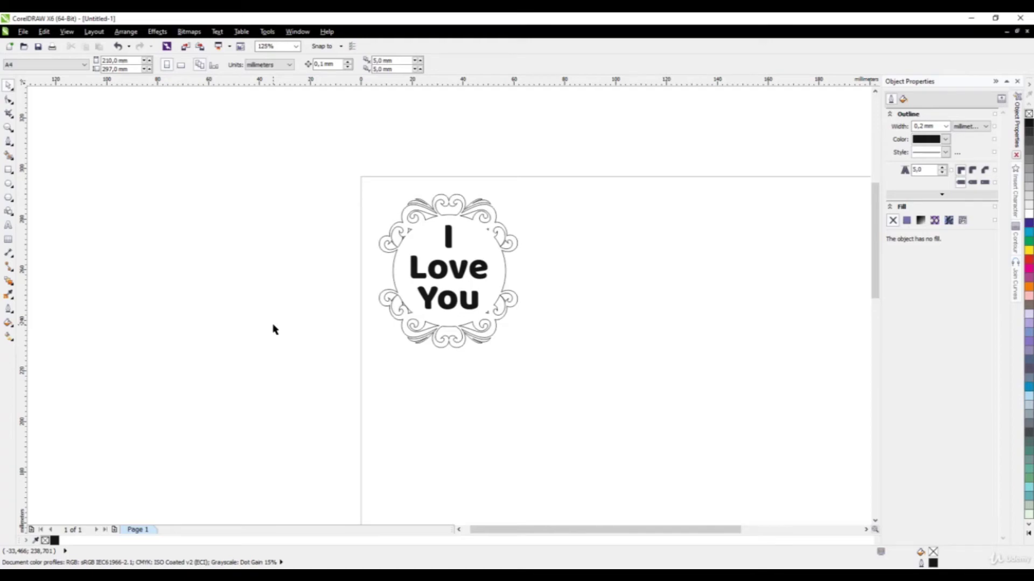
# - Start a new blank A4 document and add the artistic text "3" in the page's upper half
pyautogui.hotkey('ctrl', 'n')
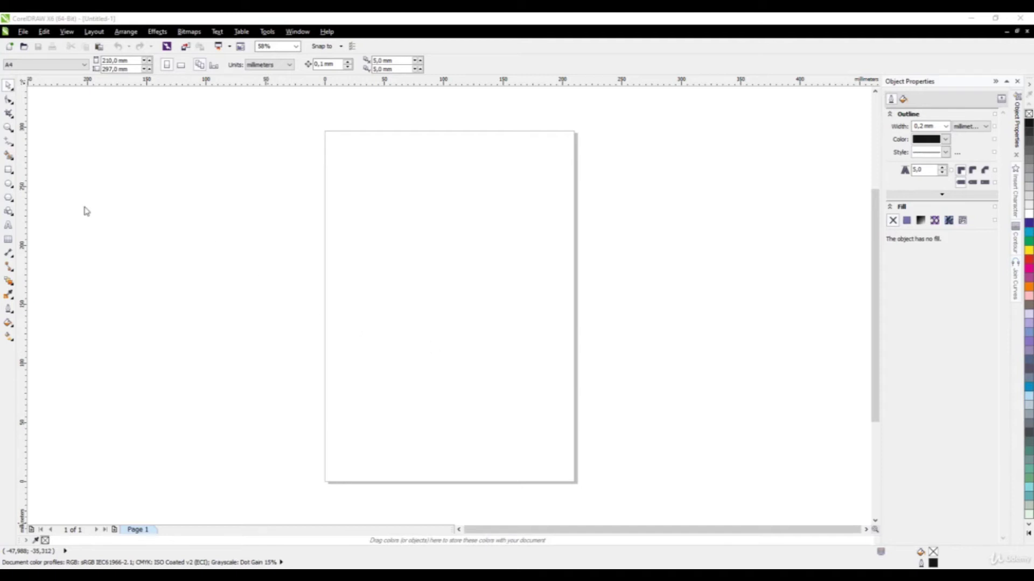
pyautogui.click(8, 226)
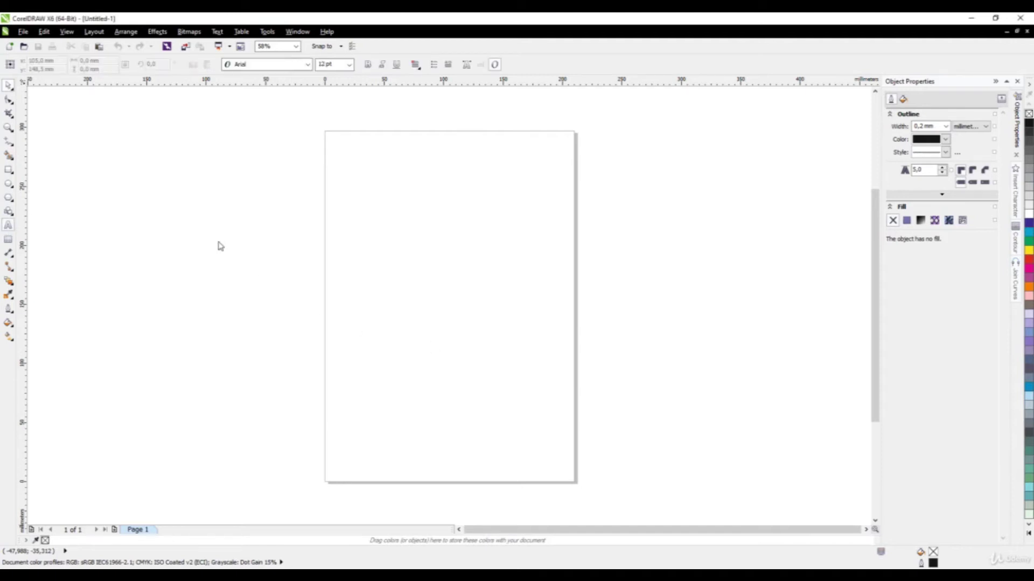
pyautogui.click(386, 235)
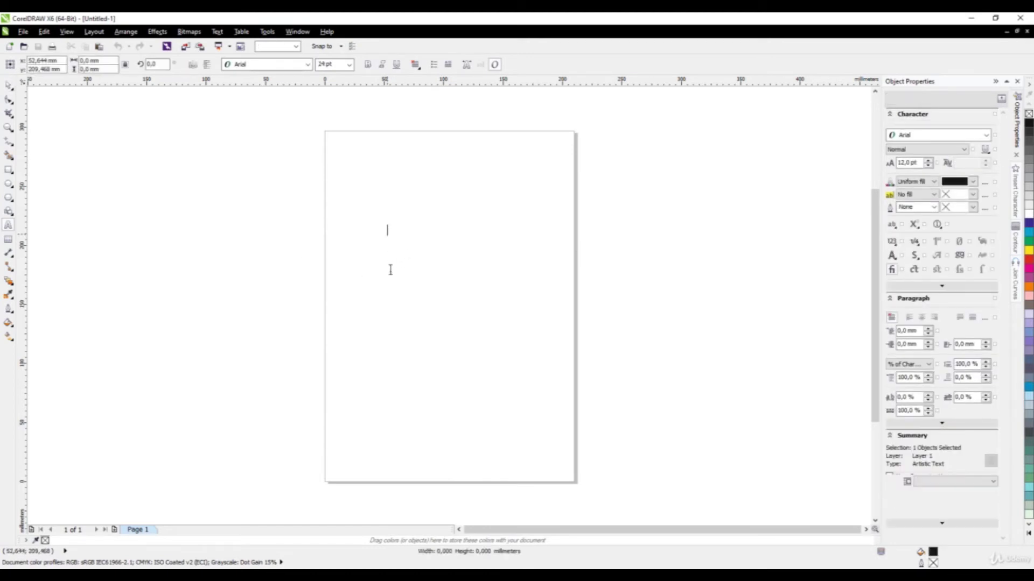
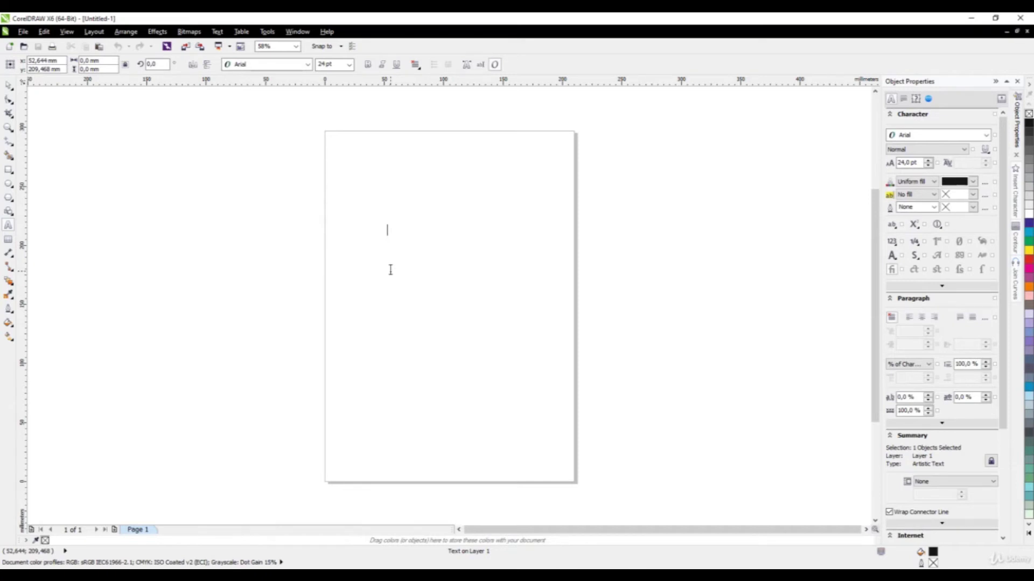
pyautogui.write('3')
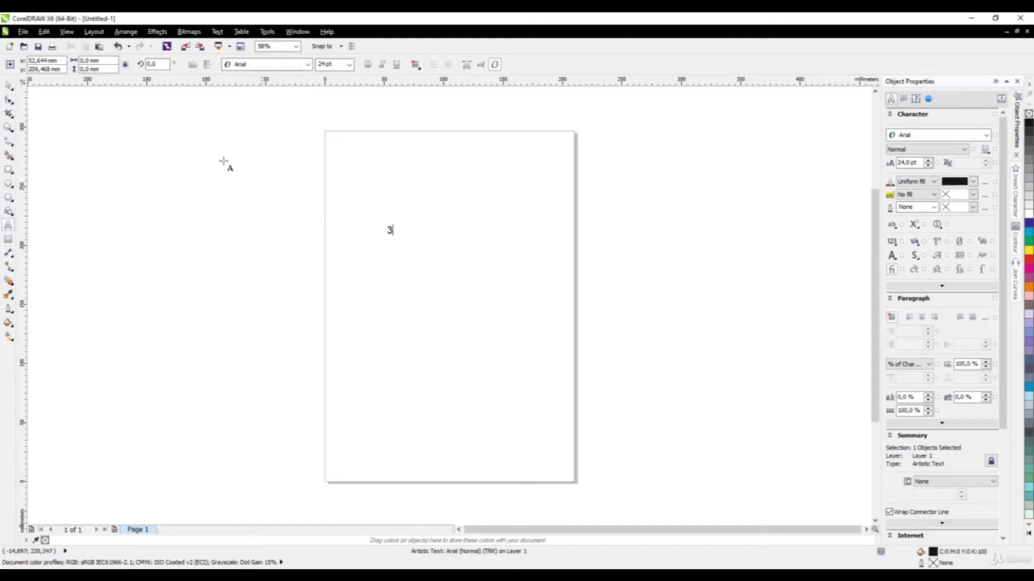
pyautogui.click(9, 85)
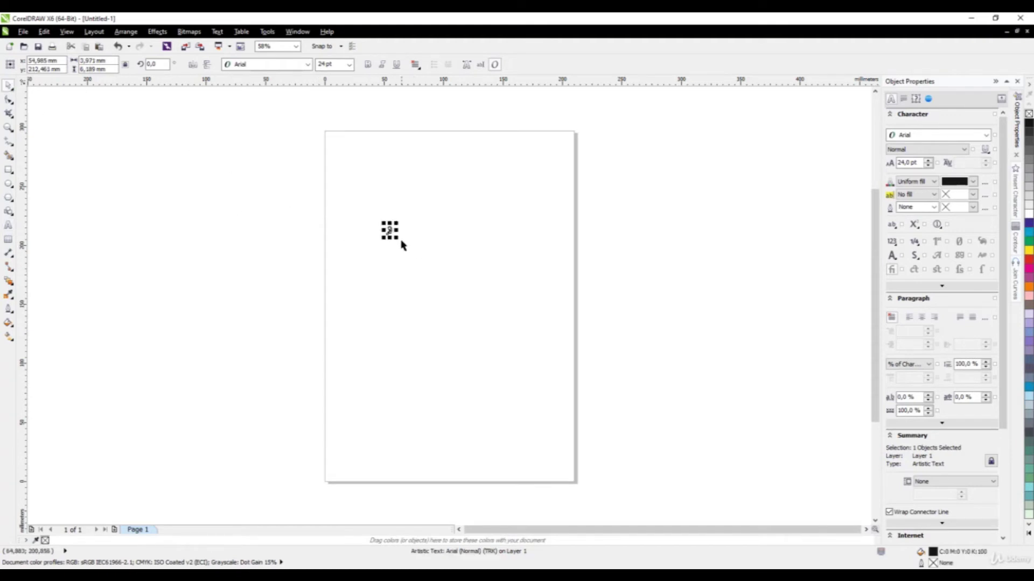
# - Enlarge the digit 3 to about 270 pt near the page's upper-left corner and set its font to Baloo Bhai
pyautogui.moveTo(396, 237); pyautogui.dragTo(445, 312)
pyautogui.moveTo(418, 258); pyautogui.dragTo(376, 182)
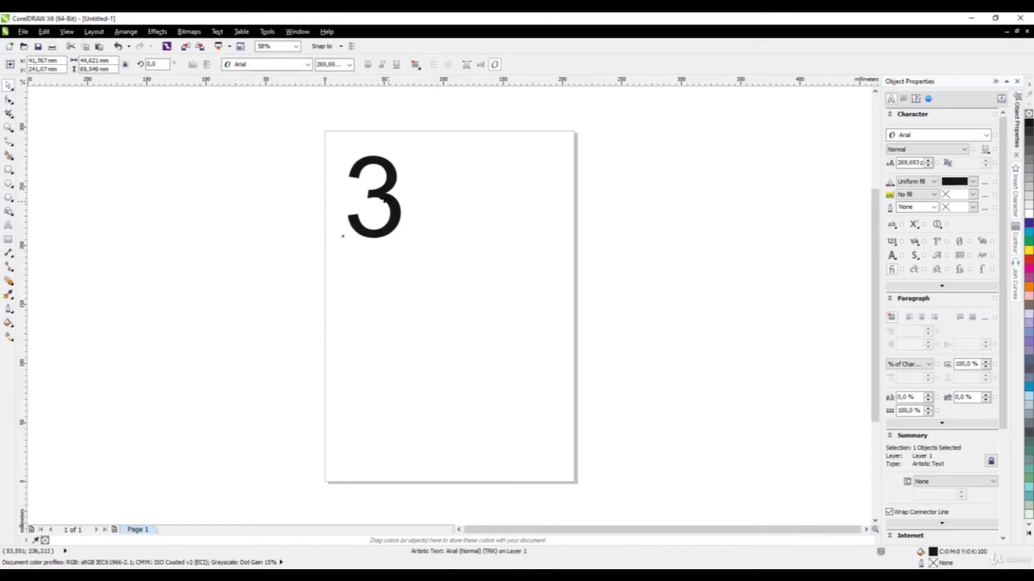
pyautogui.click(280, 65)
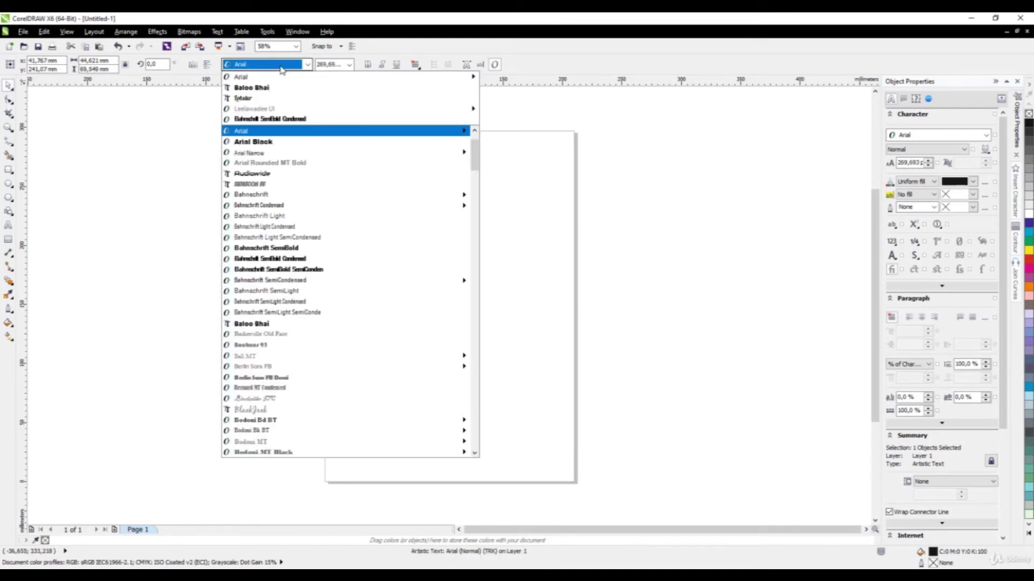
pyautogui.click(251, 87)
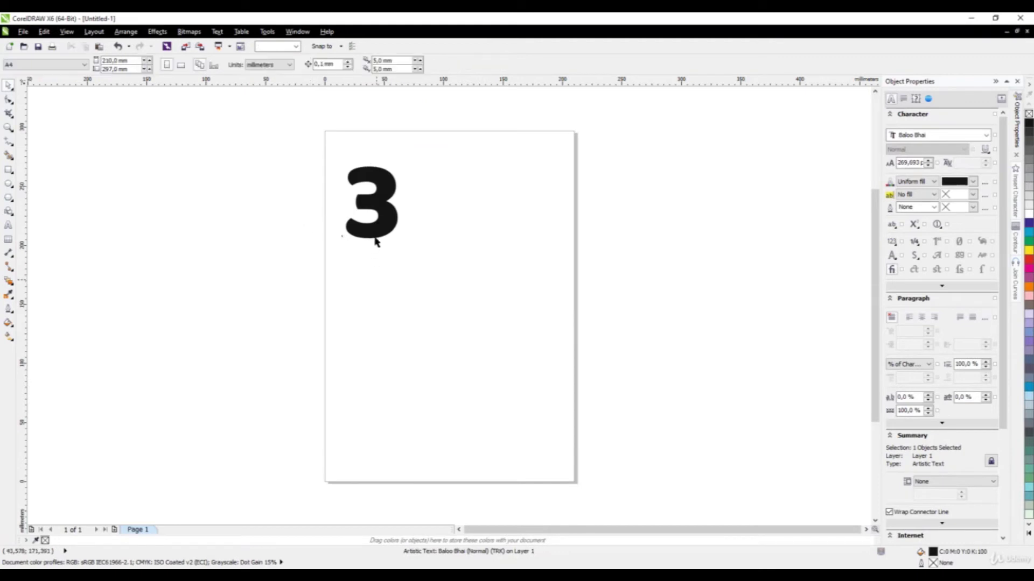
pyautogui.scroll(3, 376, 235)
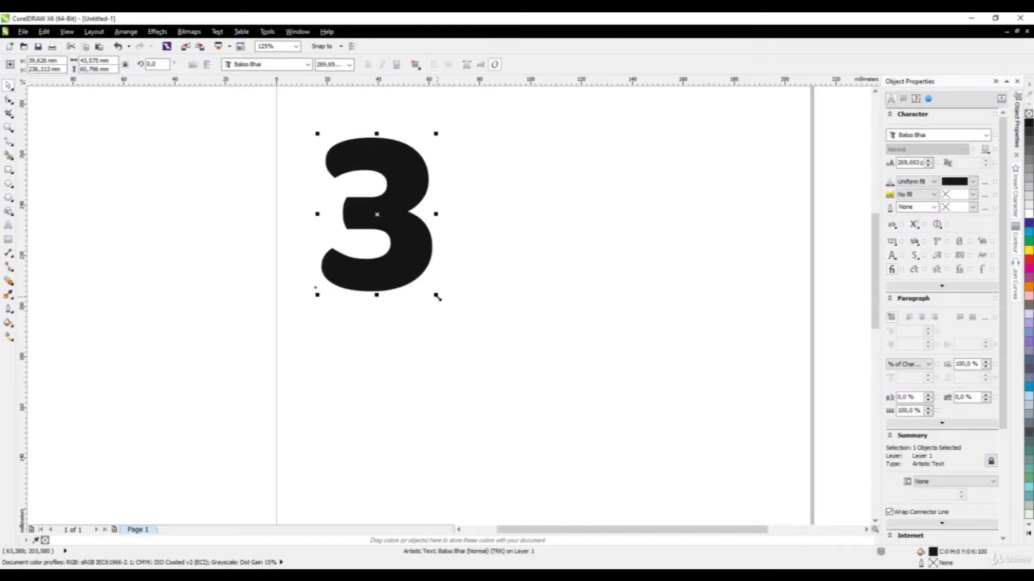
# - Shrink the digit 3 to about 188 pt and move it closer to the page's upper-left corner
pyautogui.moveTo(435, 295); pyautogui.dragTo(402, 277)
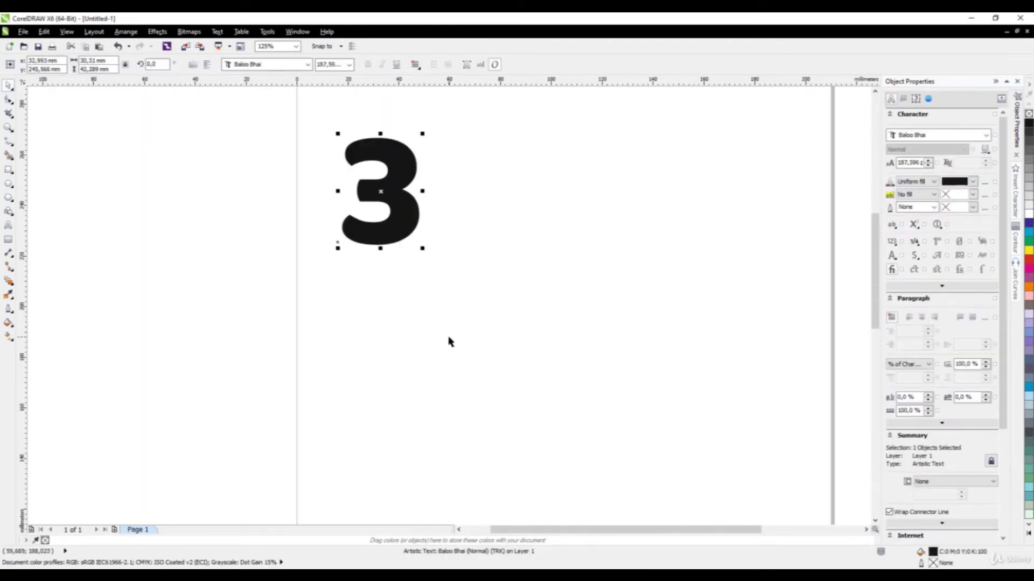
pyautogui.scroll(-2, 450, 342)
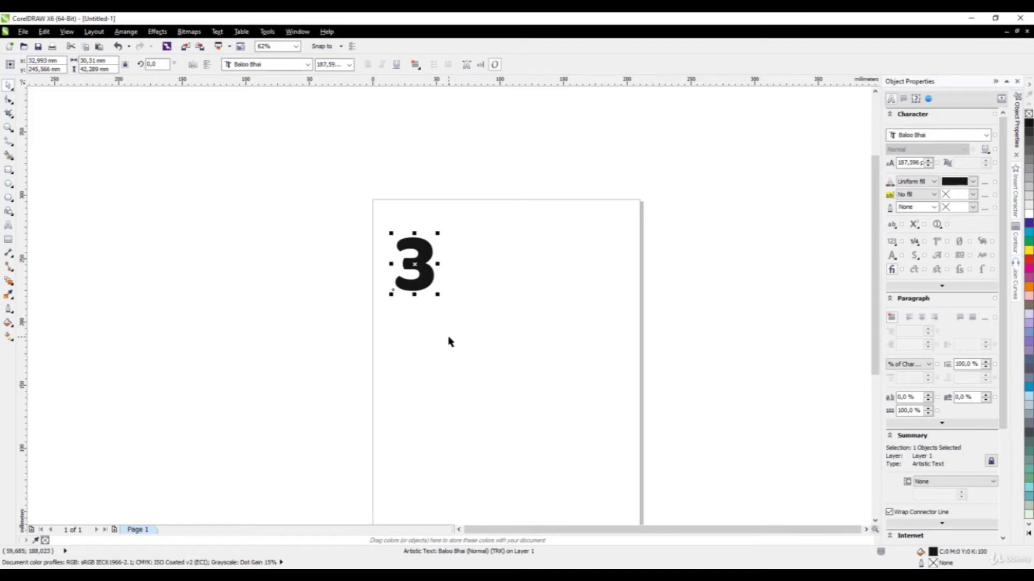
pyautogui.scroll(2, 387, 260)
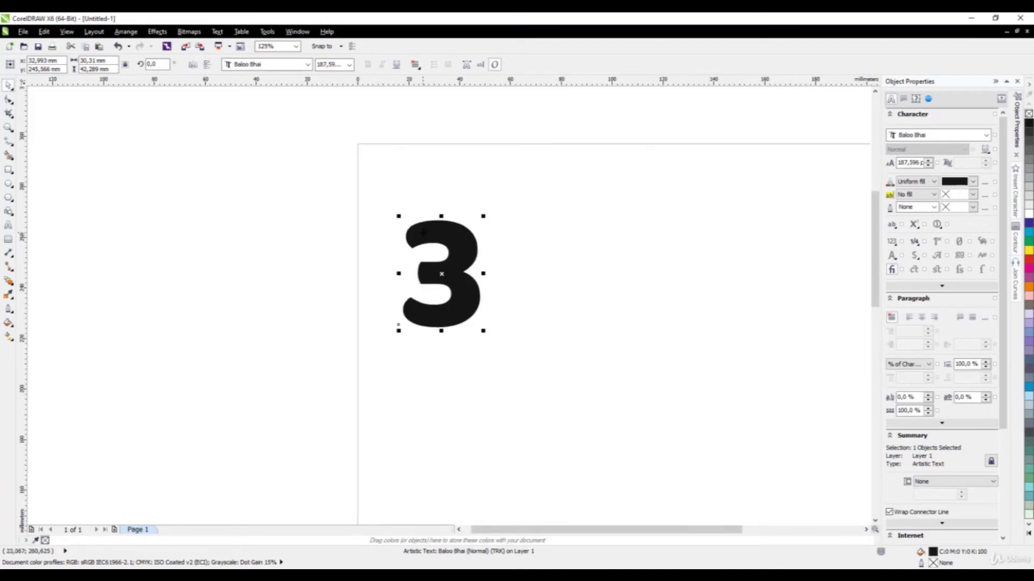
pyautogui.moveTo(422, 305); pyautogui.dragTo(409, 251)
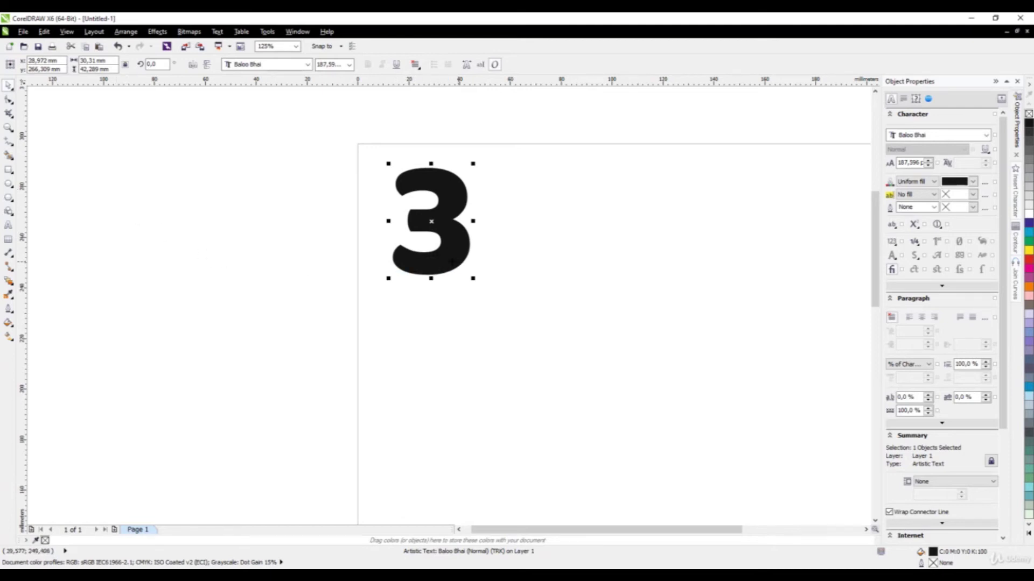
# - Draw a rectangle about 42 by 42 mm beside the digit 3, slightly overlapping the digit's right edge
pyautogui.click(8, 170)
pyautogui.moveTo(468, 188); pyautogui.dragTo(573, 277)
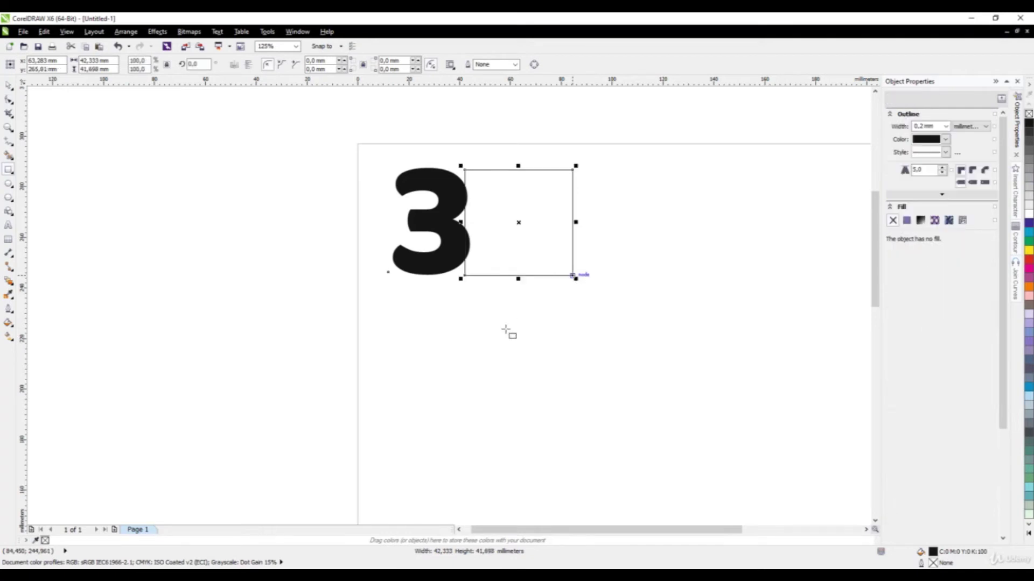
pyautogui.scroll(2, 500, 183)
pyautogui.press('space')
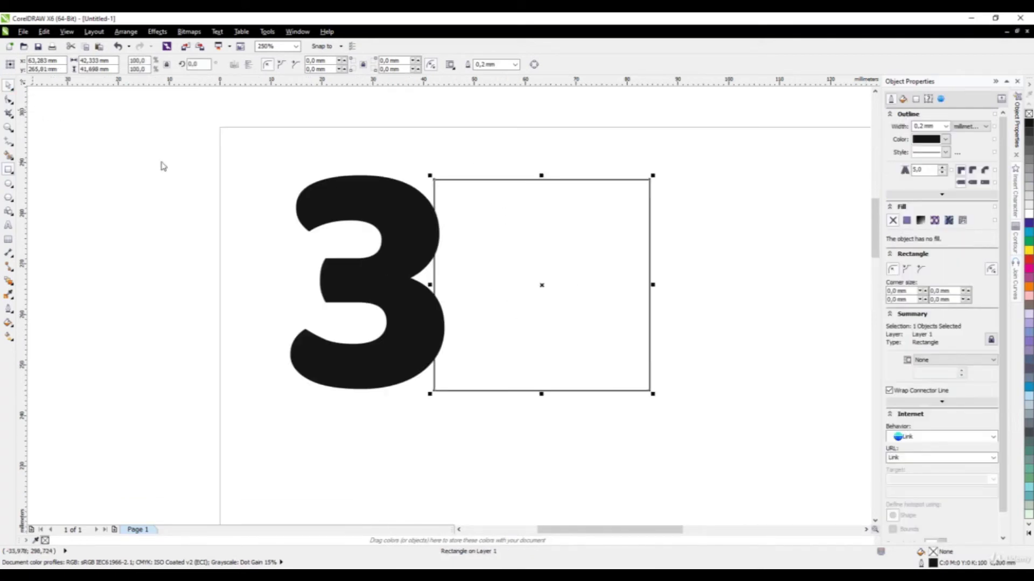
pyautogui.moveTo(523, 277); pyautogui.dragTo(519, 275)
pyautogui.scroll(-1, 505, 316)
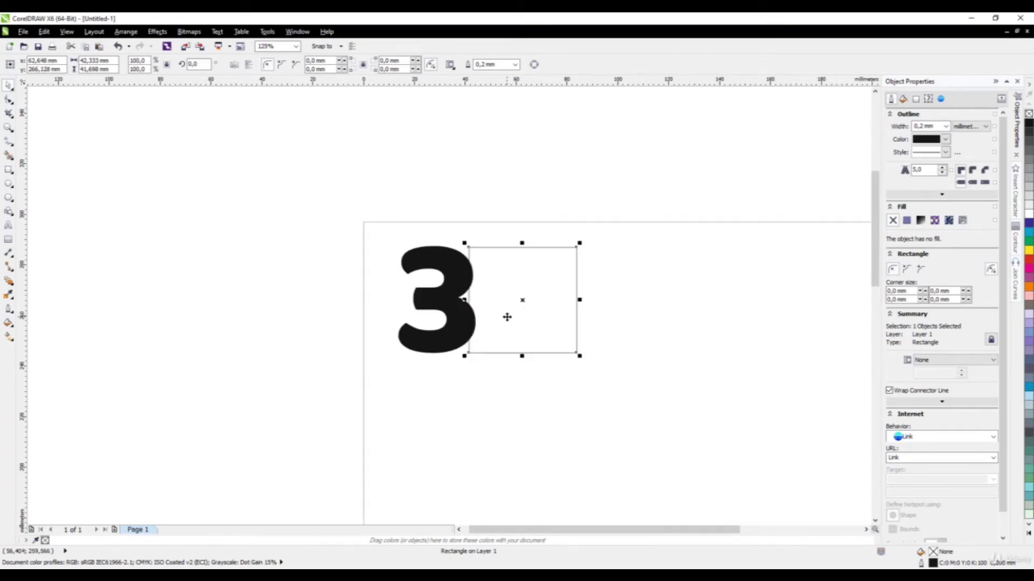
pyautogui.click(487, 393)
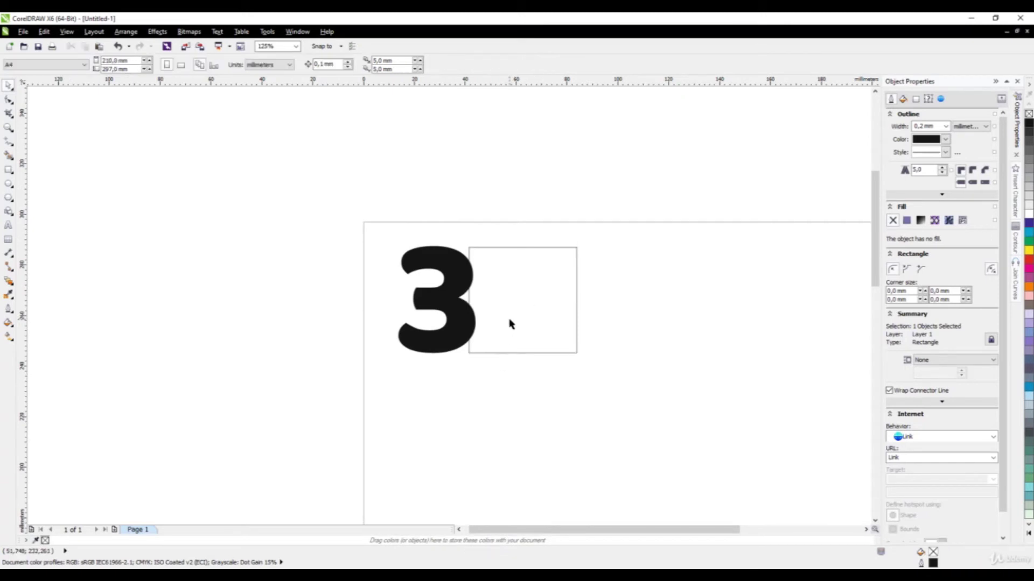
# - Round all four corners of the rectangle with a 5 mm radius
pyautogui.click(466, 253)
pyautogui.scroll(1, 466, 253)
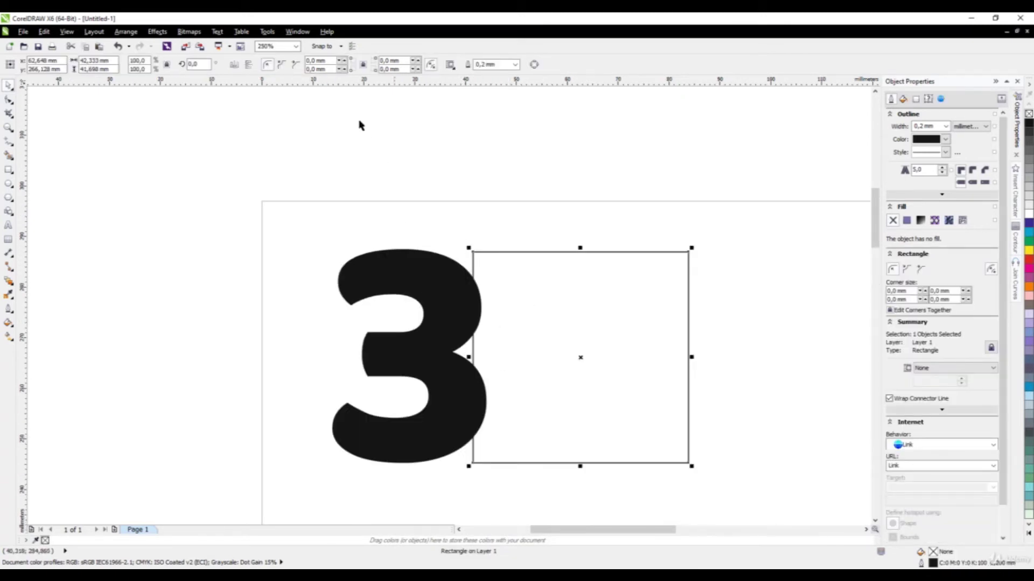
pyautogui.click(317, 60)
pyautogui.write('5')
pyautogui.press('Return')
pyautogui.click(359, 180)
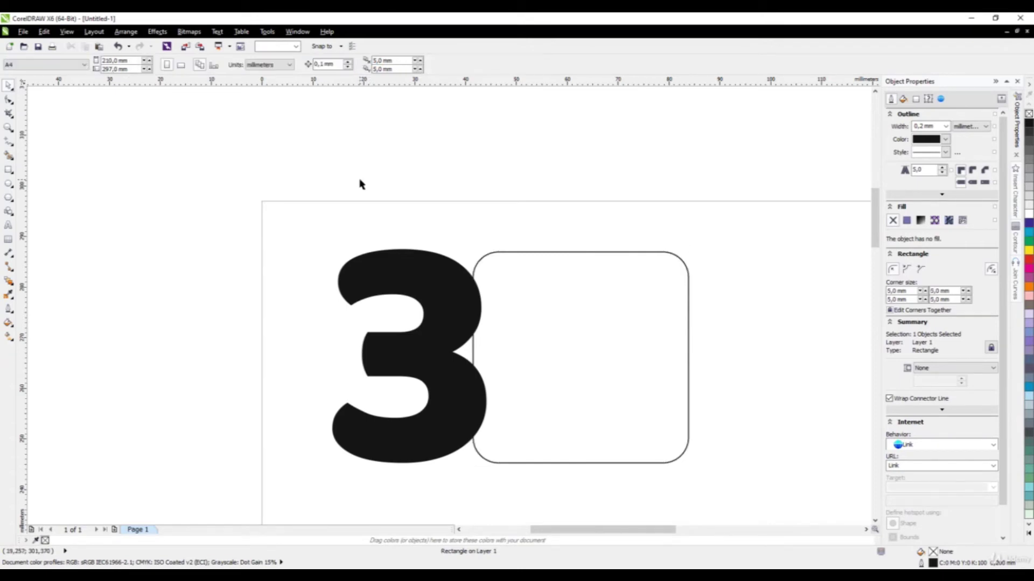
pyautogui.scroll(-2, 359, 180)
pyautogui.scroll(1, 370, 210)
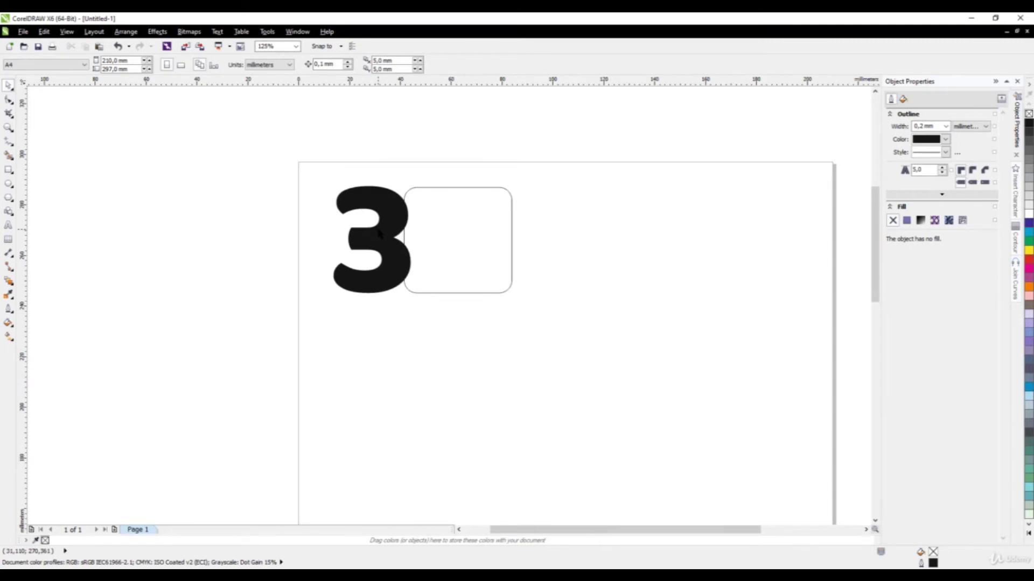
# - Rotate the digit 3 clockwise to about 350.5° and shift it about 2.3 mm right, further over the rounded rectangle
pyautogui.click(379, 233)
pyautogui.click(372, 239)
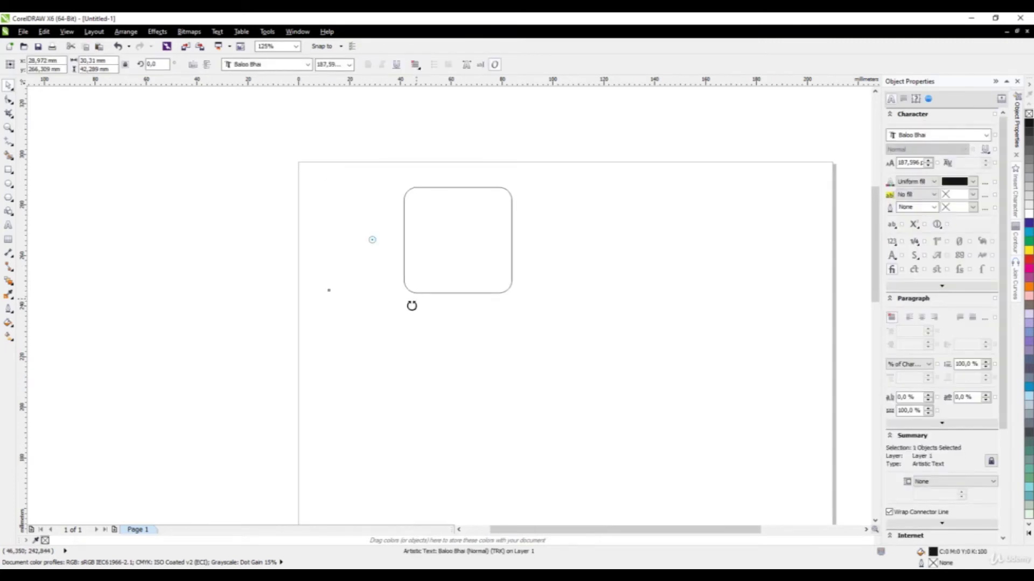
pyautogui.moveTo(412, 305); pyautogui.dragTo(406, 310)
pyautogui.click(369, 233)
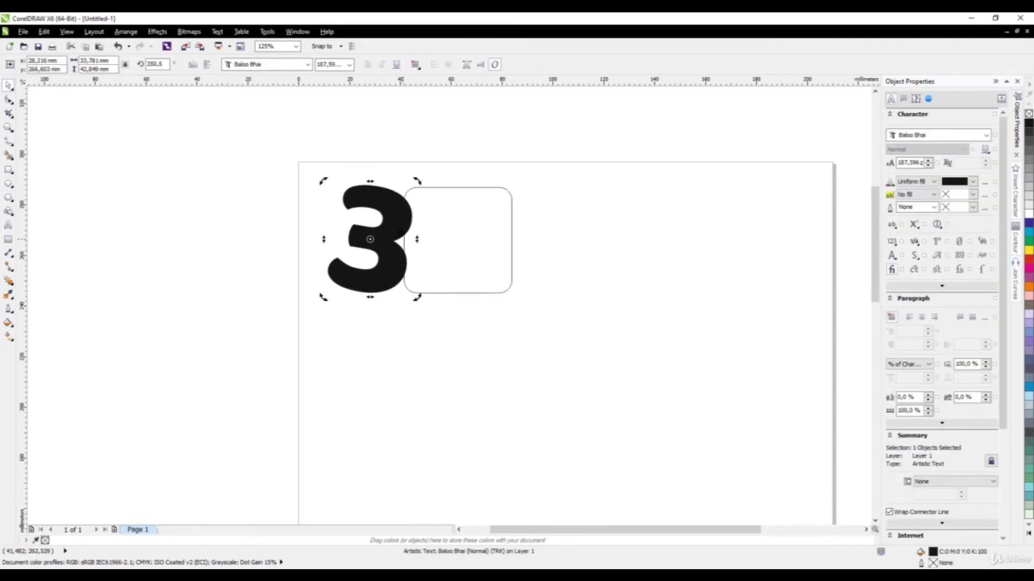
pyautogui.scroll(1, 377, 237)
pyautogui.moveTo(383, 239); pyautogui.dragTo(388, 238)
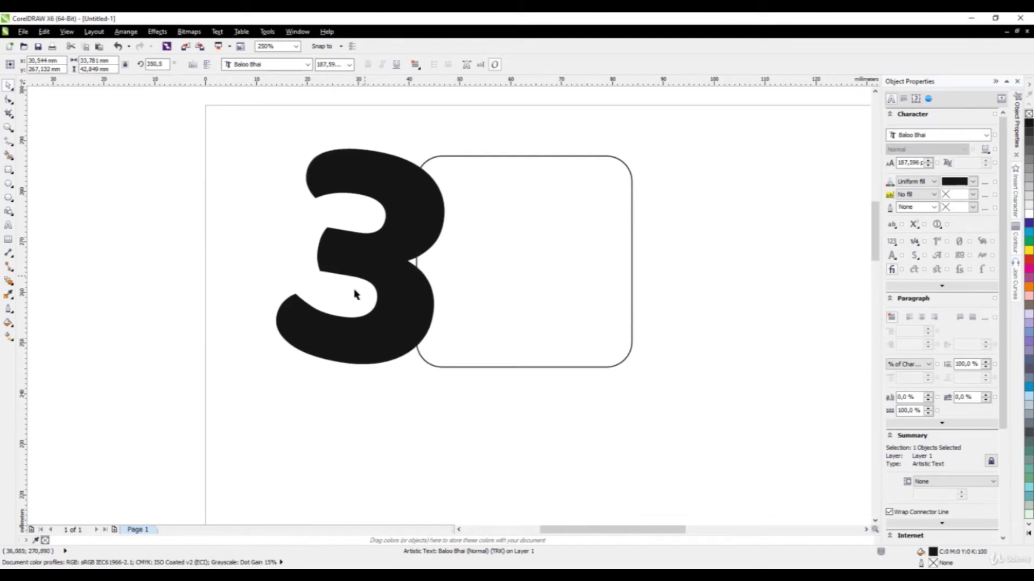
pyautogui.scroll(-1, 354, 295)
pyautogui.click(289, 256)
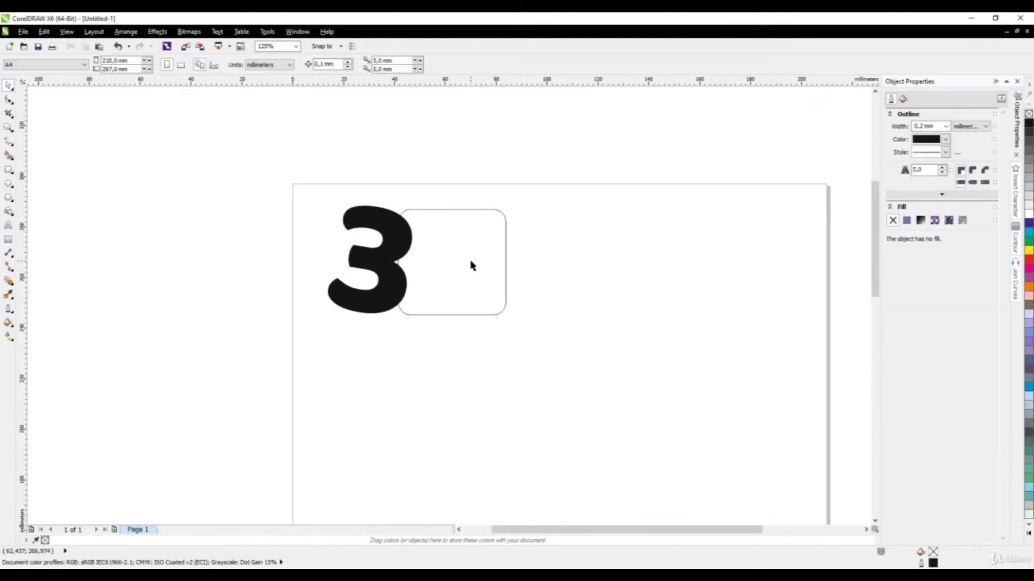
pyautogui.scroll(-1, 471, 265)
pyautogui.scroll(1, 401, 256)
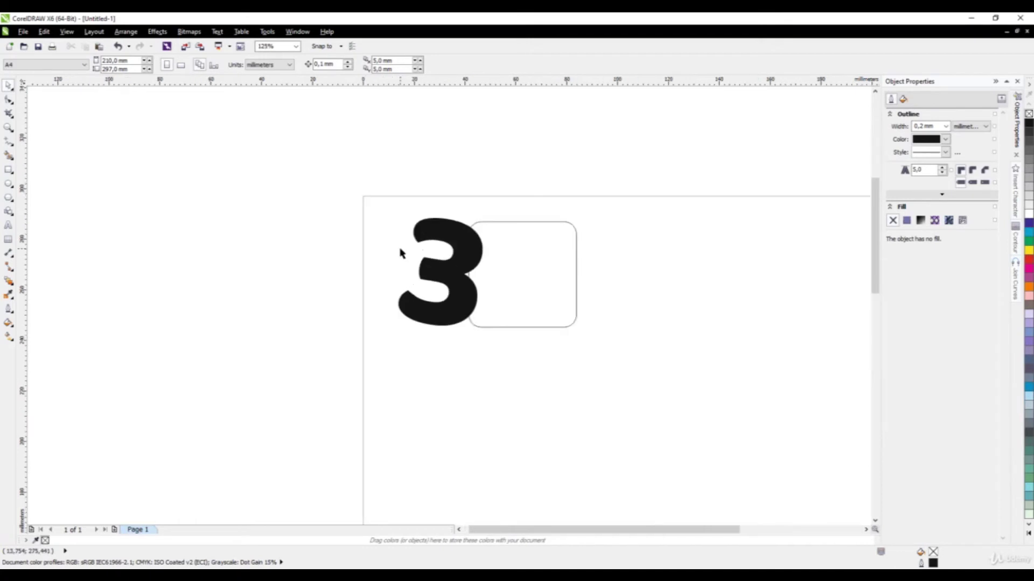
pyautogui.moveTo(346, 158)
pyautogui.mouseDown()
pyautogui.moveTo(616, 403)
pyautogui.moveTo(666, 432)
pyautogui.mouseUp()
pyautogui.moveTo(330, 184); pyautogui.dragTo(657, 441)
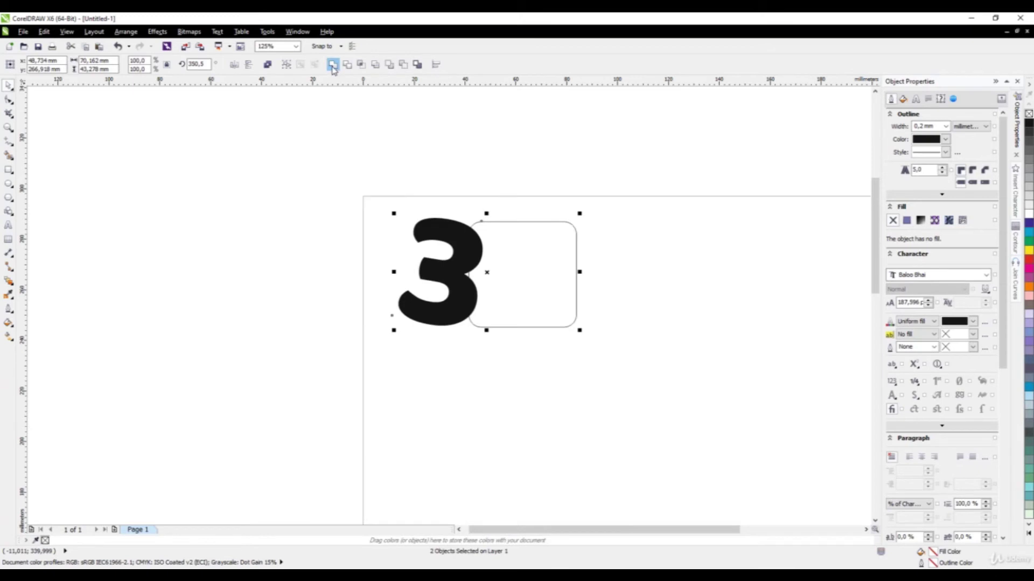
pyautogui.click(290, 167)
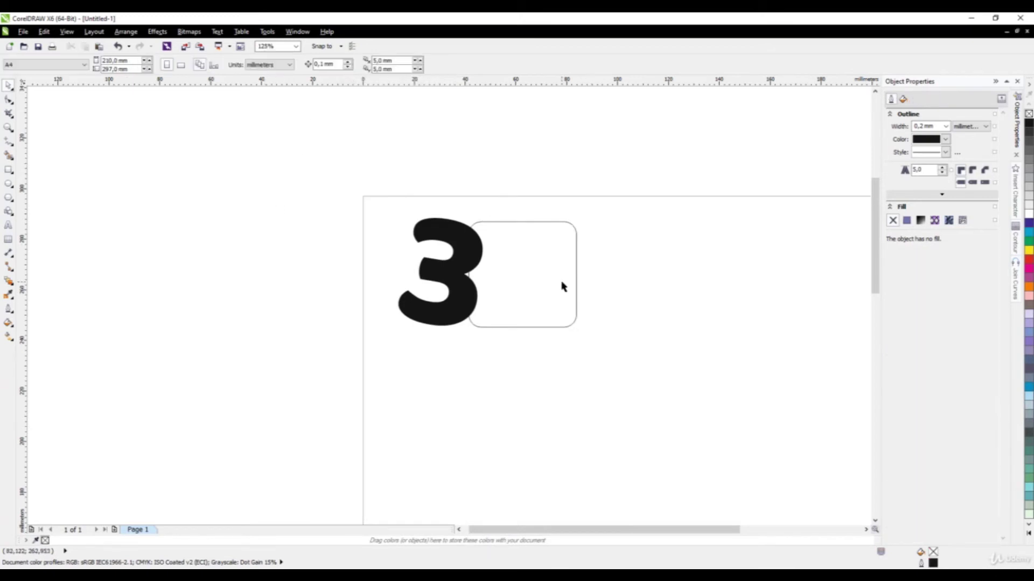
# - Place a copy of the rounded rectangle to its right and shrink the copy to about 32 by 32 mm
pyautogui.click(526, 269)
pyautogui.moveTo(526, 270); pyautogui.dragTo(665, 272)
pyautogui.moveTo(716, 331); pyautogui.dragTo(703, 333)
pyautogui.click(665, 269)
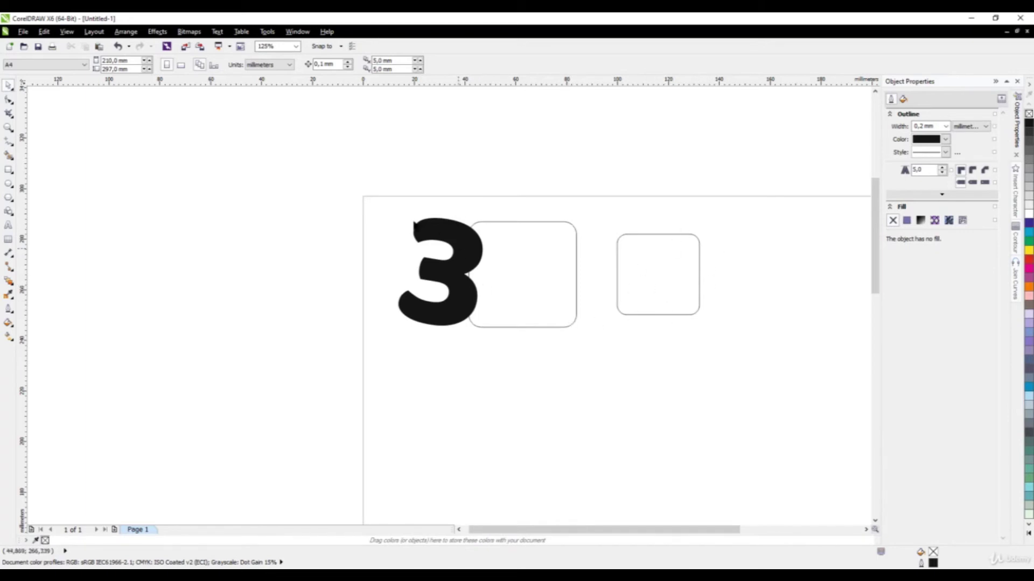
# - Weld the digit 3 and the large rounded rectangle into a single shape
pyautogui.moveTo(325, 147); pyautogui.dragTo(596, 420)
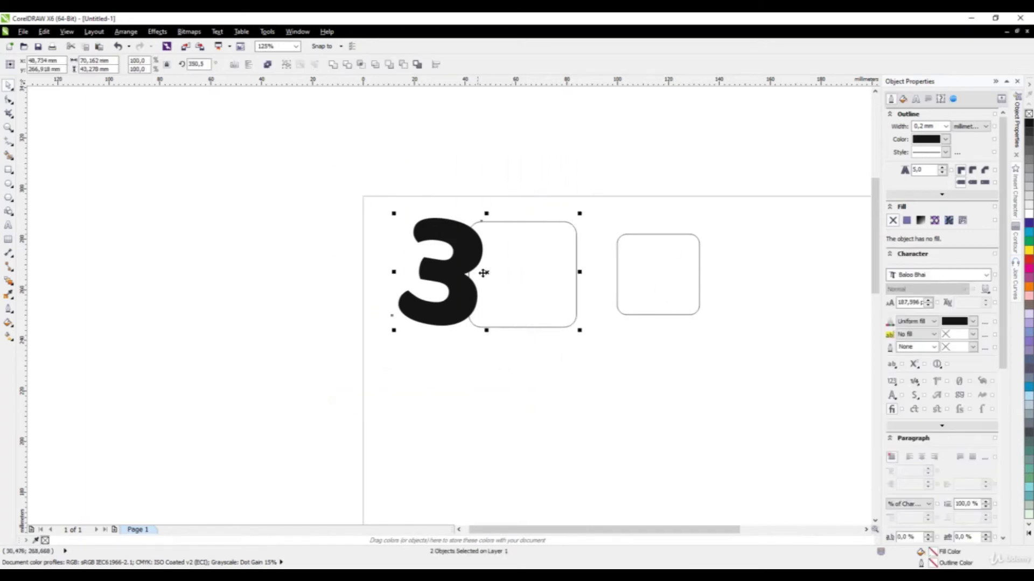
pyautogui.click(333, 64)
pyautogui.hotkey('ctrl', 'l')
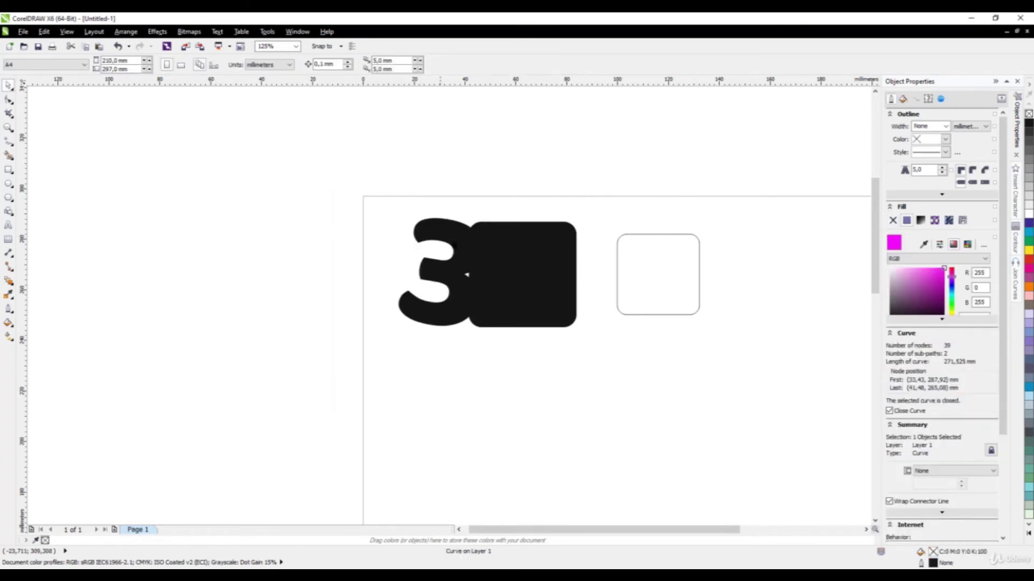
# - Give the welded 3-and-rectangle shape a hairline outline and remove its fill
pyautogui.click(943, 127)
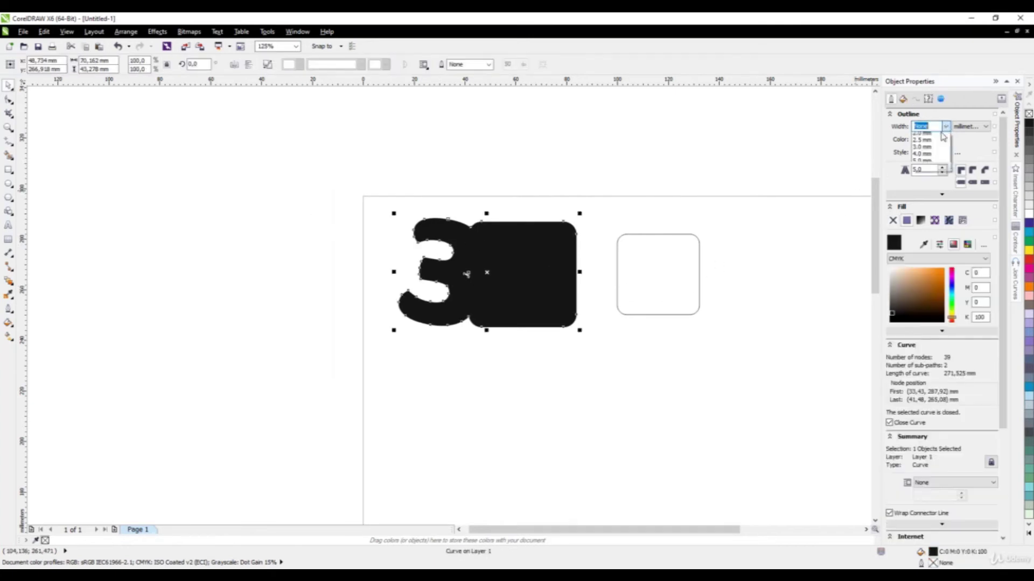
pyautogui.click(927, 143)
pyautogui.click(892, 220)
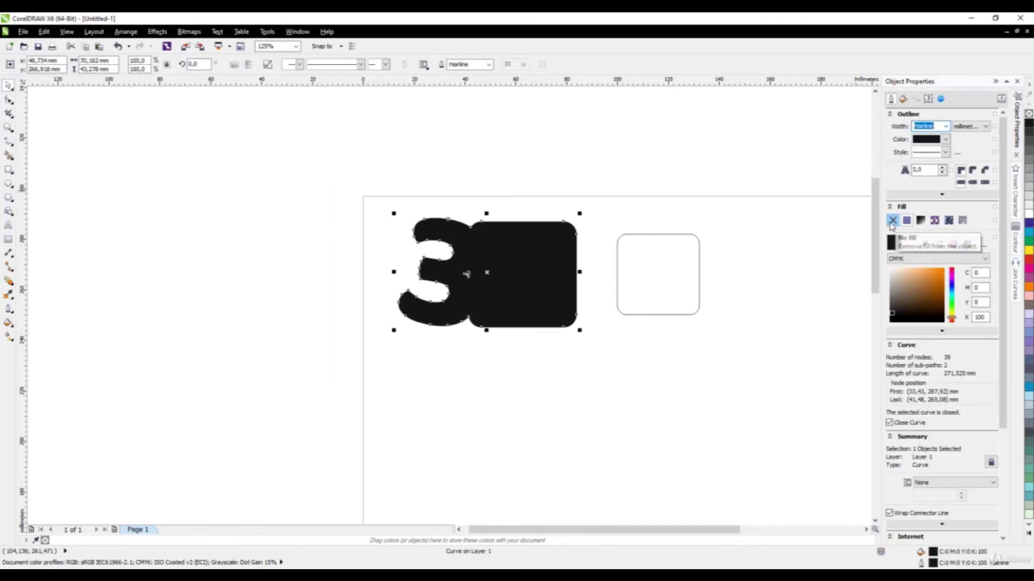
pyautogui.click(798, 267)
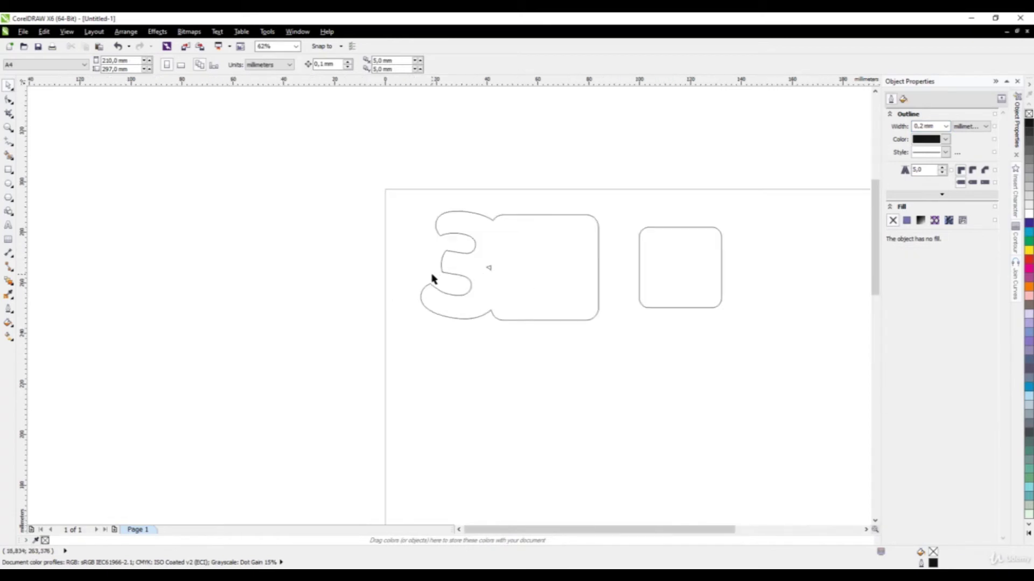
# - Move the small rounded rectangle inside the square part of the welded shape and nudge it left to centre it there
pyautogui.click(680, 269)
pyautogui.moveTo(680, 269); pyautogui.dragTo(548, 267)
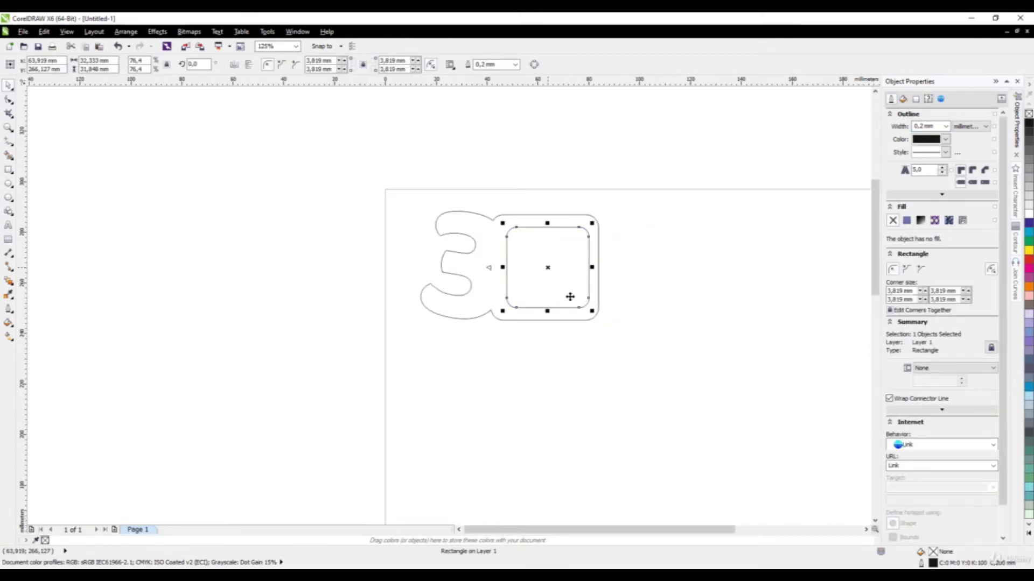
pyautogui.scroll(2, 623, 267)
pyautogui.press('Left')
pyautogui.press('Left')
pyautogui.press('Left')
pyautogui.press('Left')
pyautogui.press('Left')
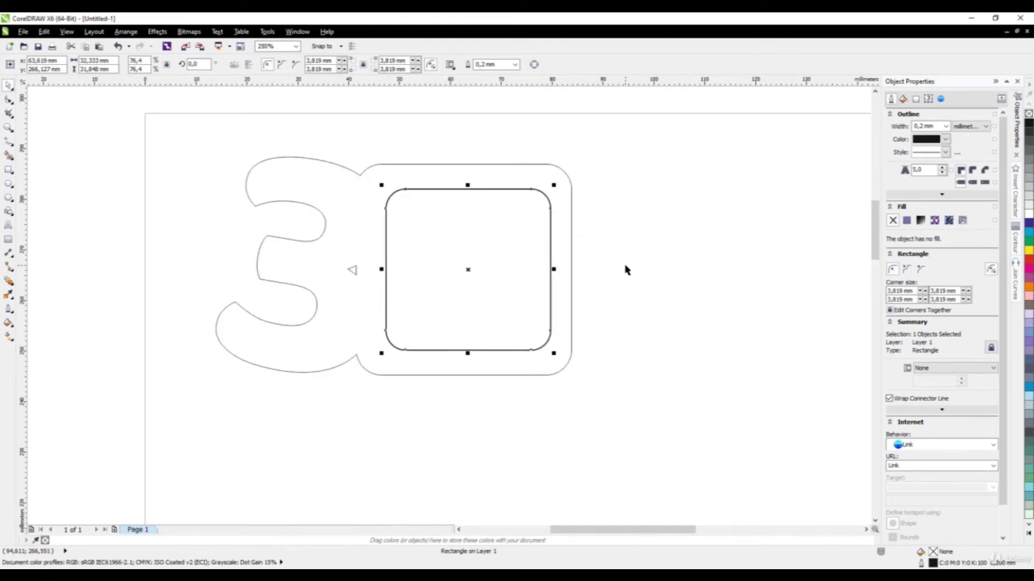
pyautogui.press('Left')
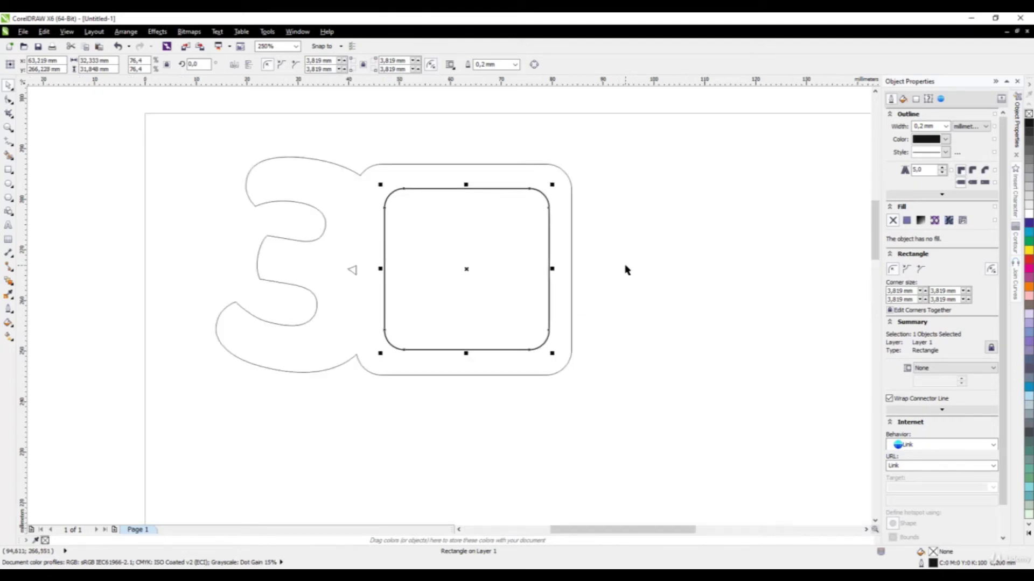
pyautogui.click(626, 269)
# - Set the outline width of the welded shape and the inner rounded rectangle to Hairline
pyautogui.scroll(-4, 619, 267)
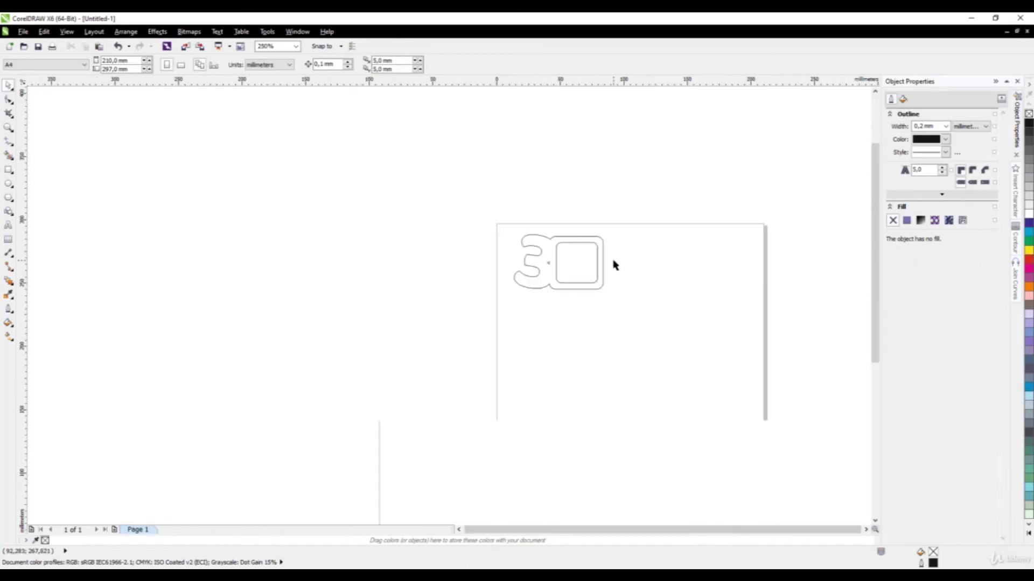
pyautogui.moveTo(674, 173); pyautogui.dragTo(418, 416)
pyautogui.scroll(2, 590, 300)
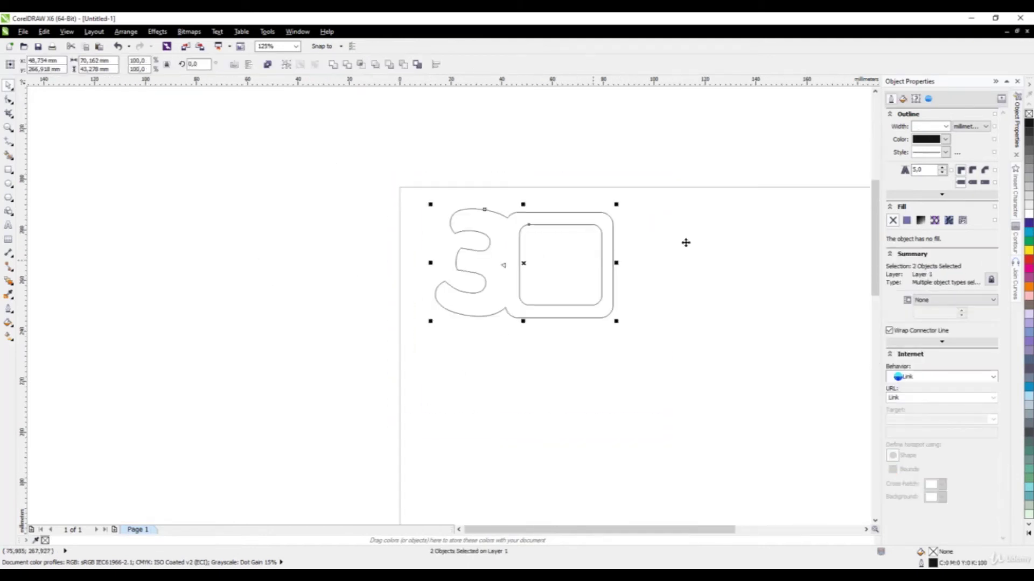
pyautogui.click(945, 126)
pyautogui.click(929, 144)
pyautogui.click(546, 261)
pyautogui.scroll(2, 538, 261)
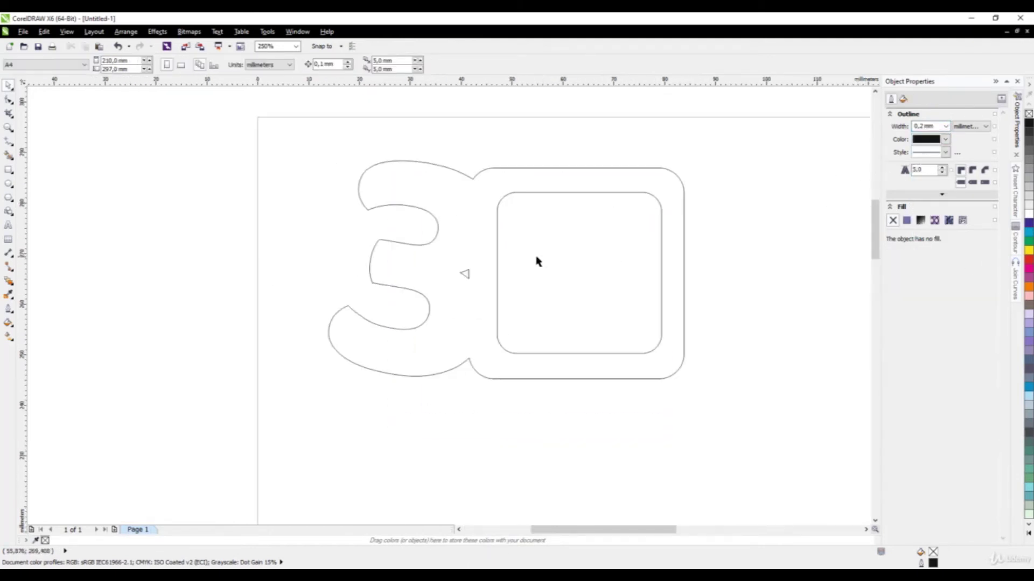
pyautogui.scroll(-2, 494, 220)
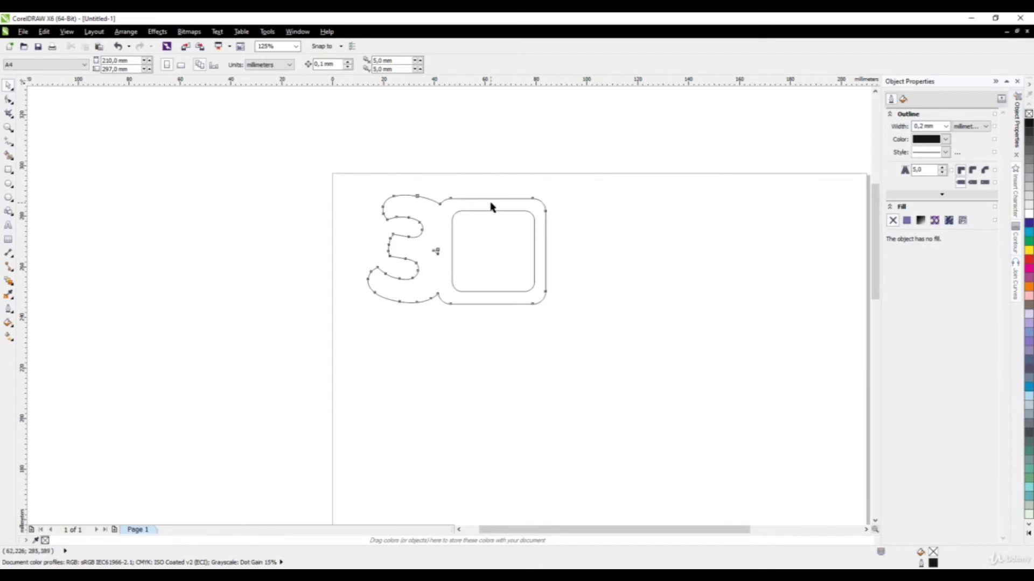
# - Place a copy of the welded outline, without the inner rectangle, about 49 mm directly below the original
pyautogui.click(425, 271)
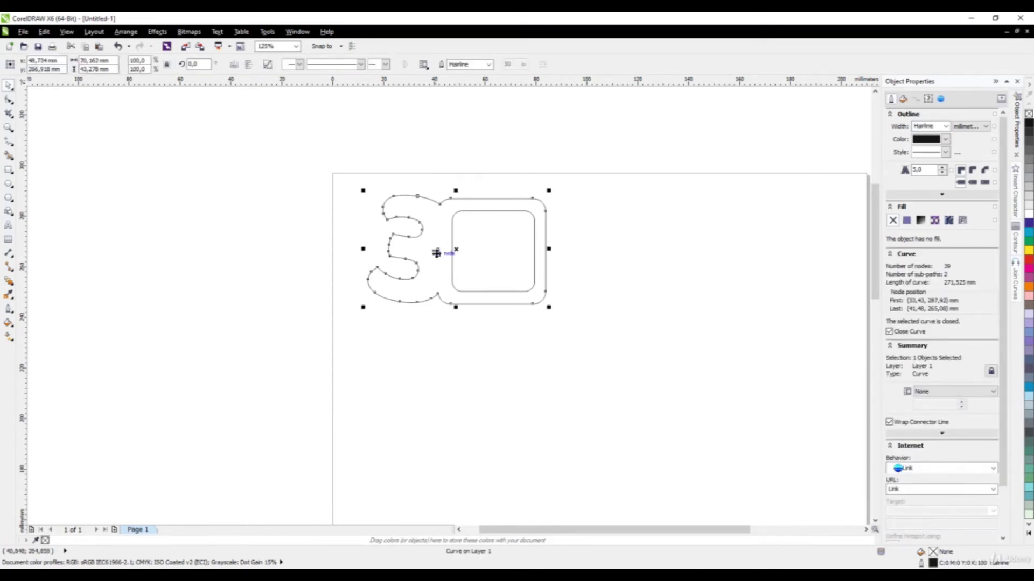
pyautogui.moveTo(436, 253); pyautogui.dragTo(424, 378)
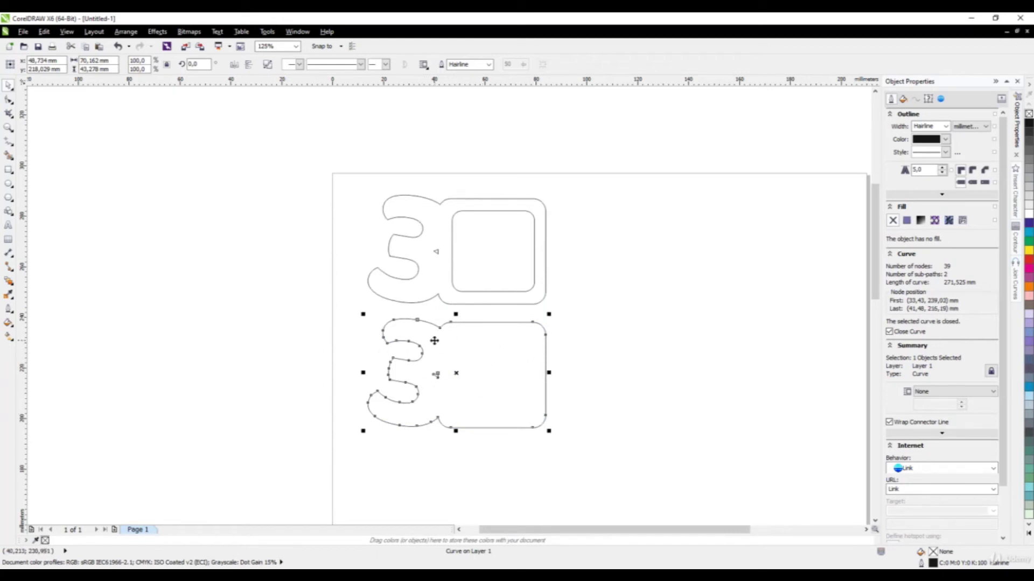
pyautogui.scroll(-2, 416, 295)
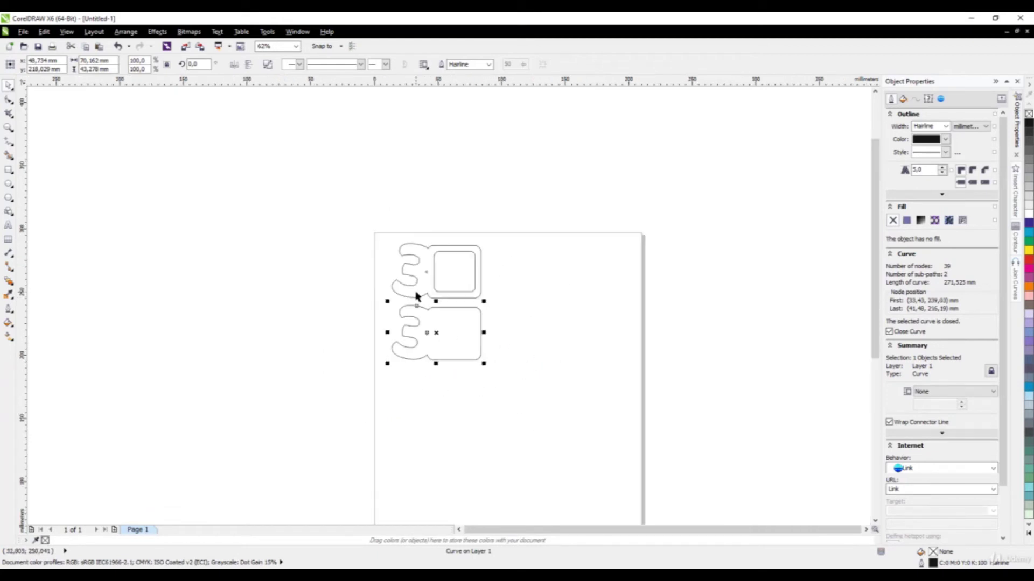
pyautogui.scroll(3, 393, 342)
pyautogui.scroll(-2, 392, 357)
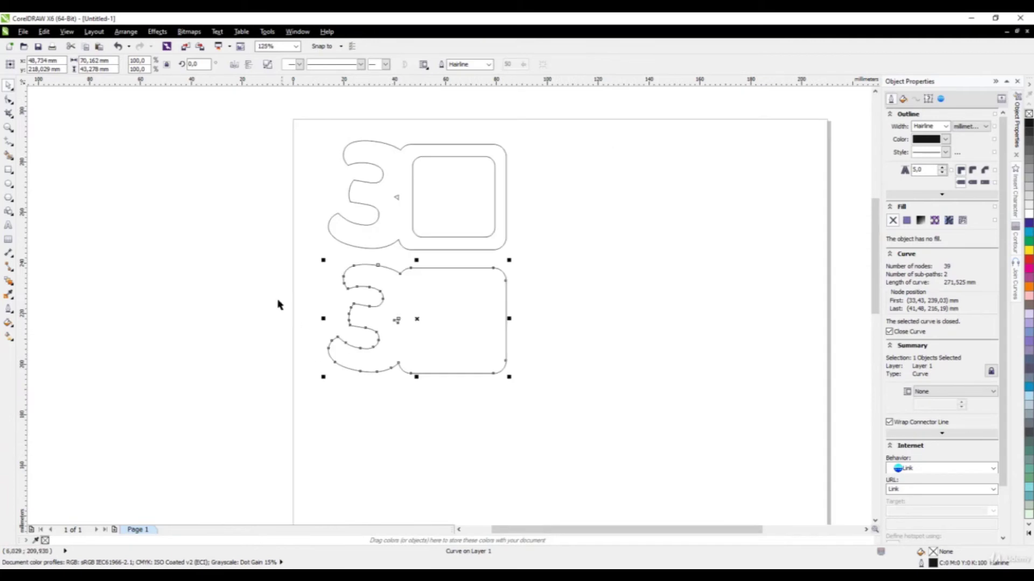
# - Overlay the framed 3 and its inner window on the backing copy to compare them, and return both to their place above
pyautogui.click(193, 277)
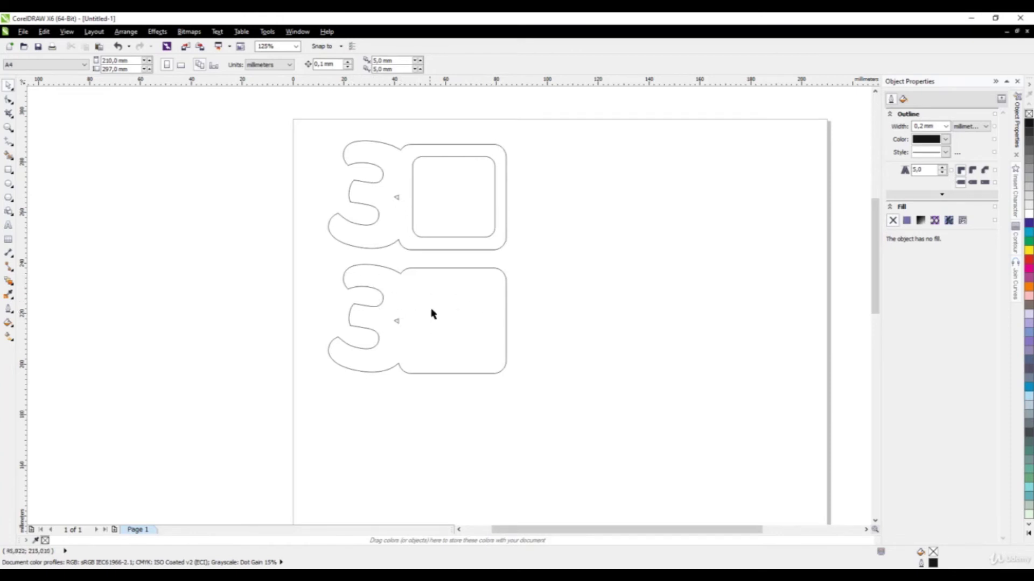
pyautogui.moveTo(300, 121); pyautogui.dragTo(526, 283)
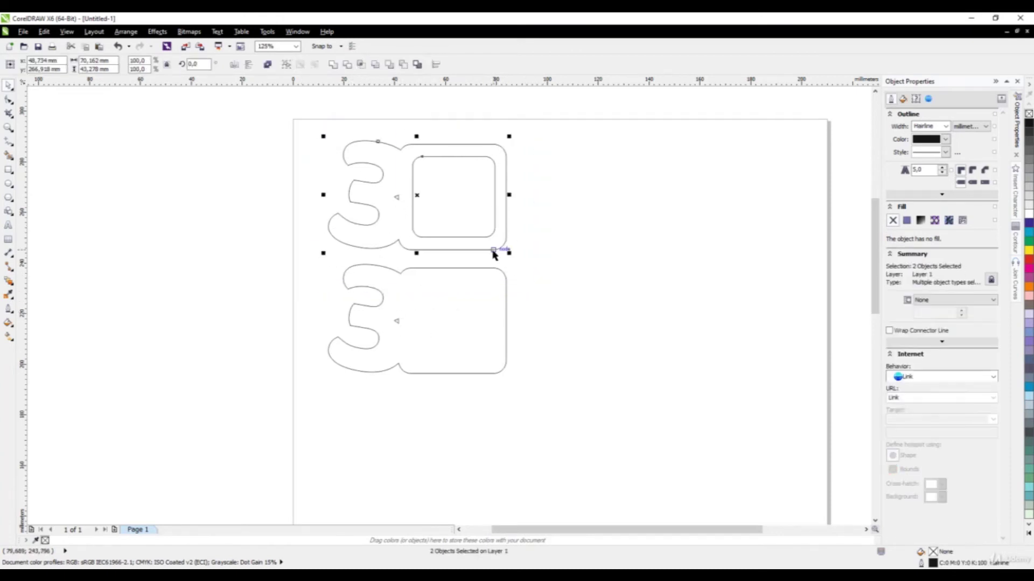
pyautogui.moveTo(496, 250); pyautogui.dragTo(493, 375)
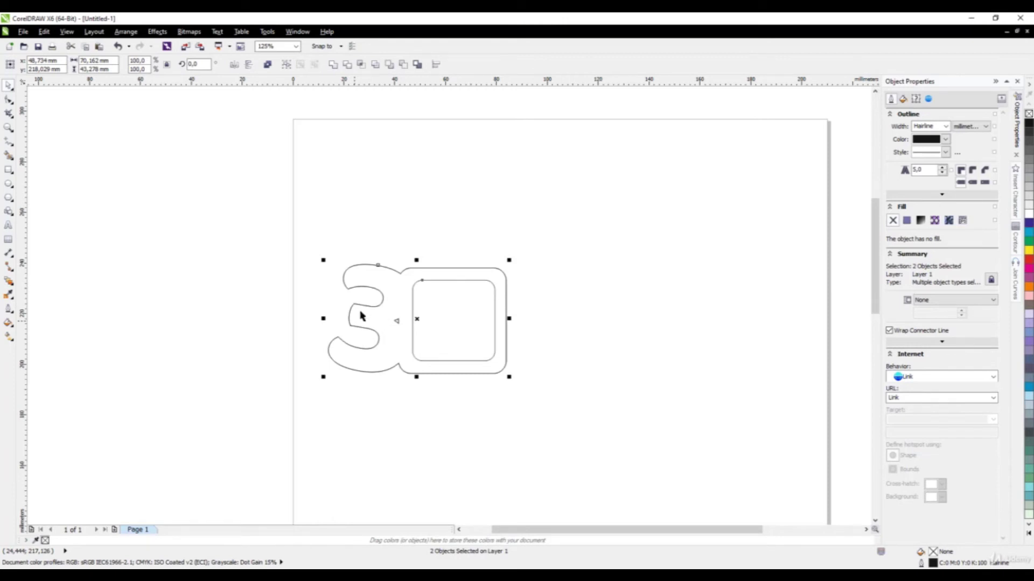
pyautogui.moveTo(418, 318); pyautogui.dragTo(419, 192)
pyautogui.click(525, 246)
# - Add the text "4" on the empty area beside the 3 shapes and set its font to Baloo Bhai
pyautogui.scroll(-2, 360, 247)
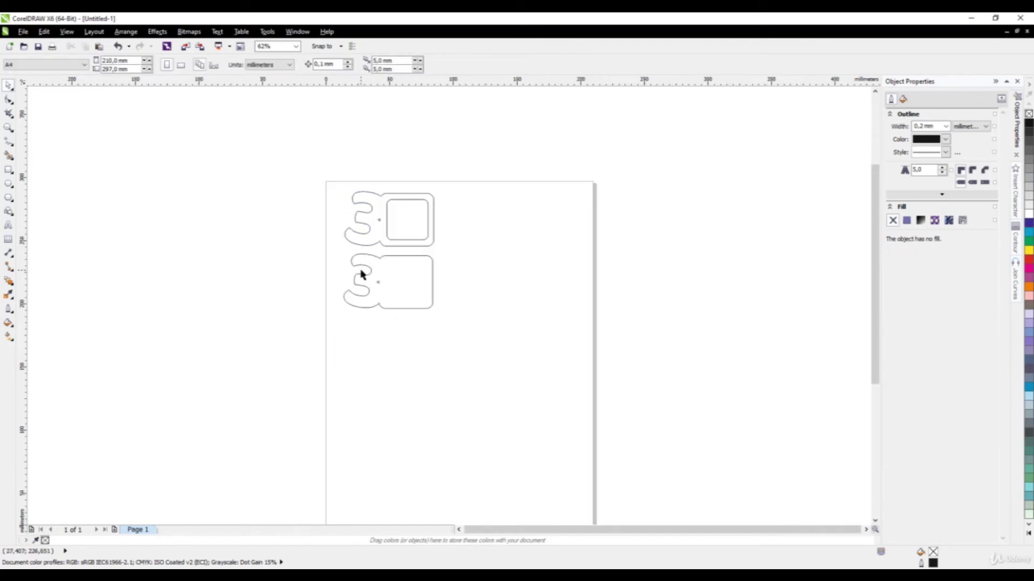
pyautogui.scroll(2, 388, 275)
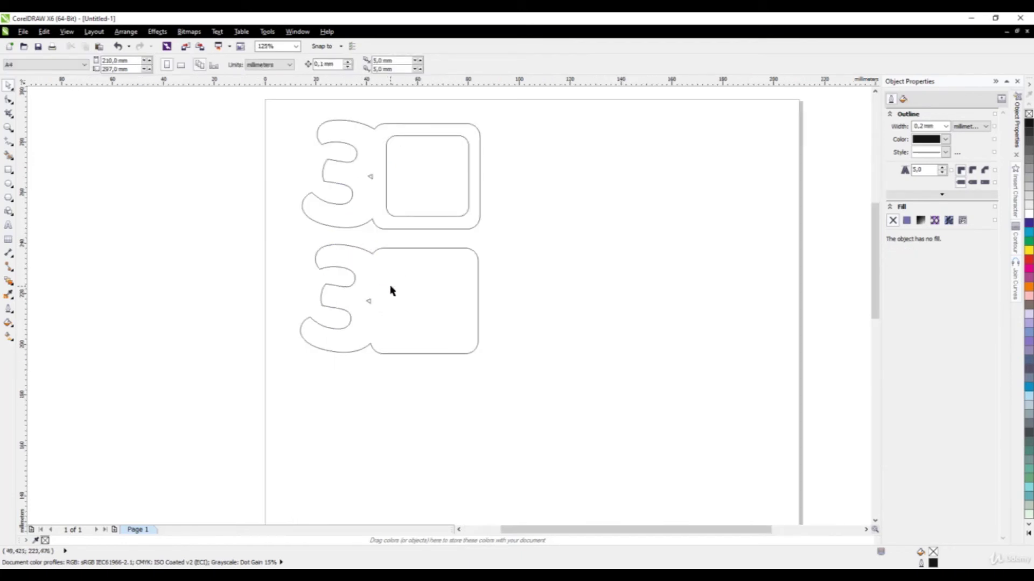
pyautogui.scroll(-2, 392, 269)
pyautogui.scroll(2, 391, 261)
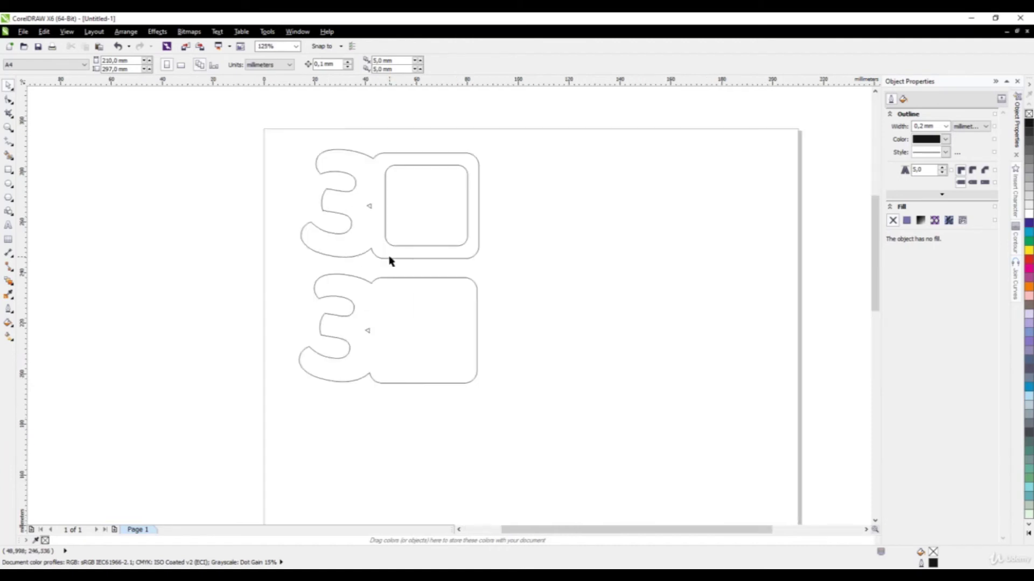
pyautogui.click(8, 225)
pyautogui.click(566, 254)
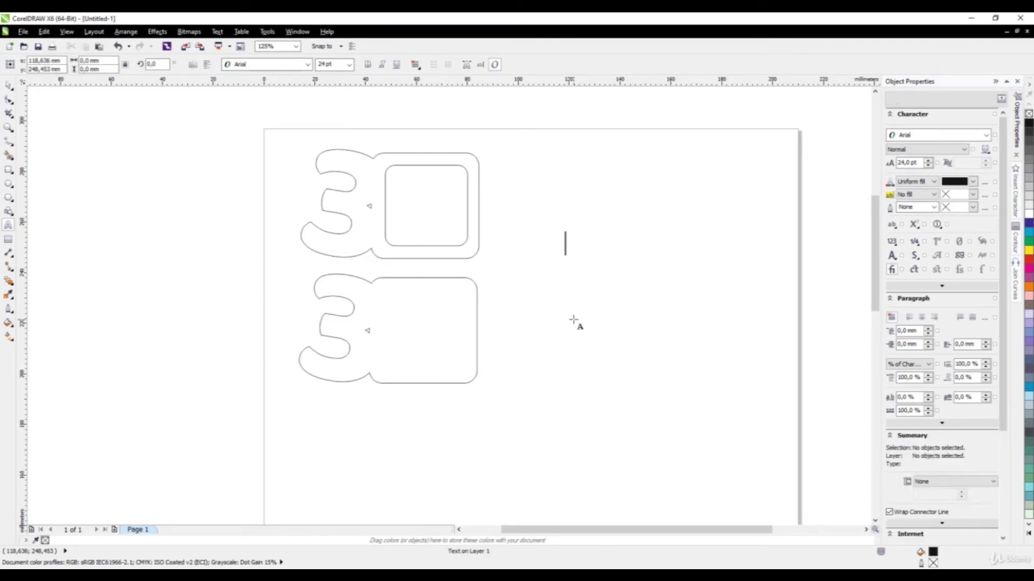
pyautogui.write('4')
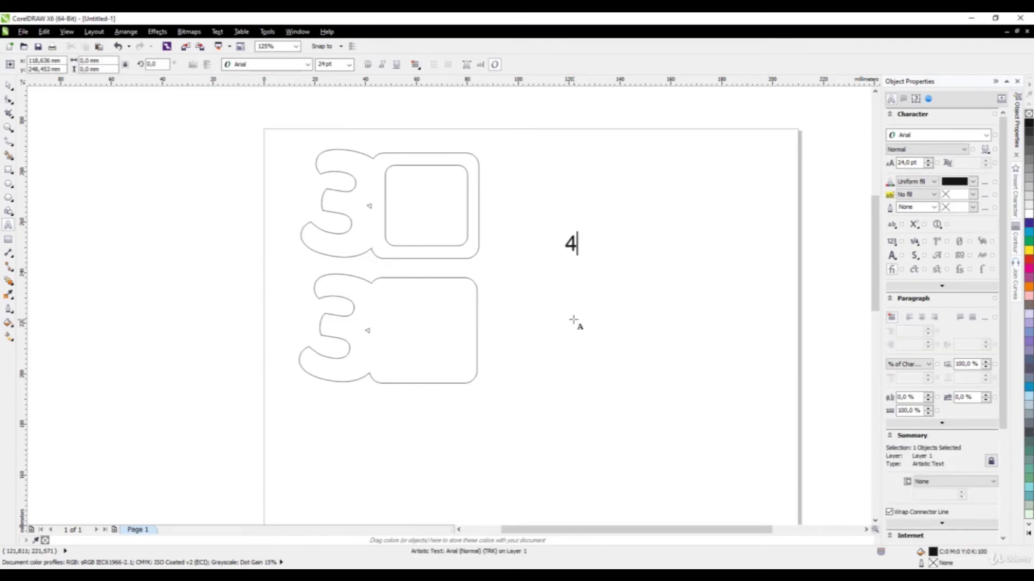
pyautogui.hotkey('ctrl', 'space')
pyautogui.click(307, 64)
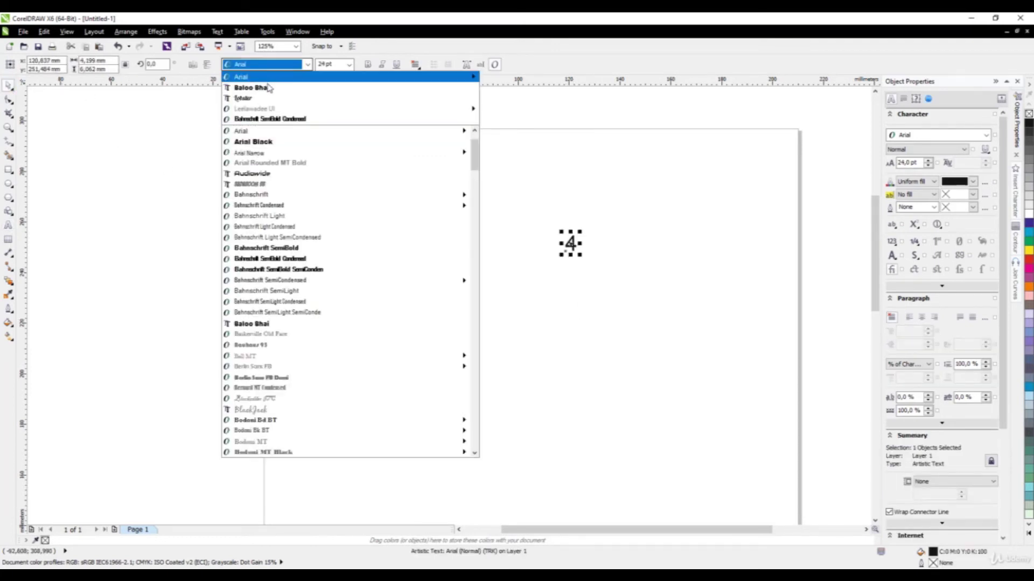
pyautogui.click(226, 87)
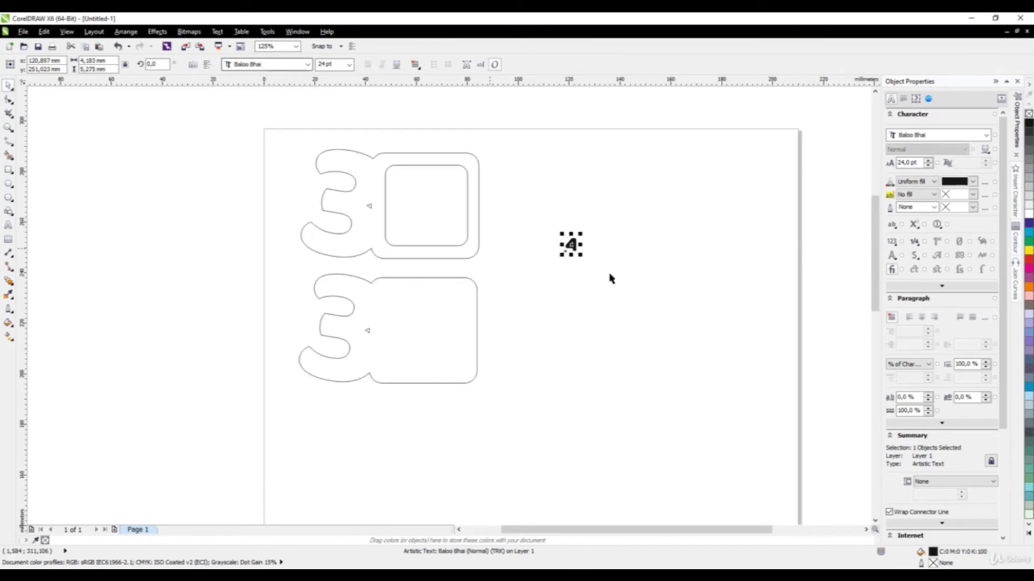
# - Enlarge the 4 to about 30 by 38 mm and place it directly beside the framed 3
pyautogui.moveTo(583, 256); pyautogui.dragTo(637, 324)
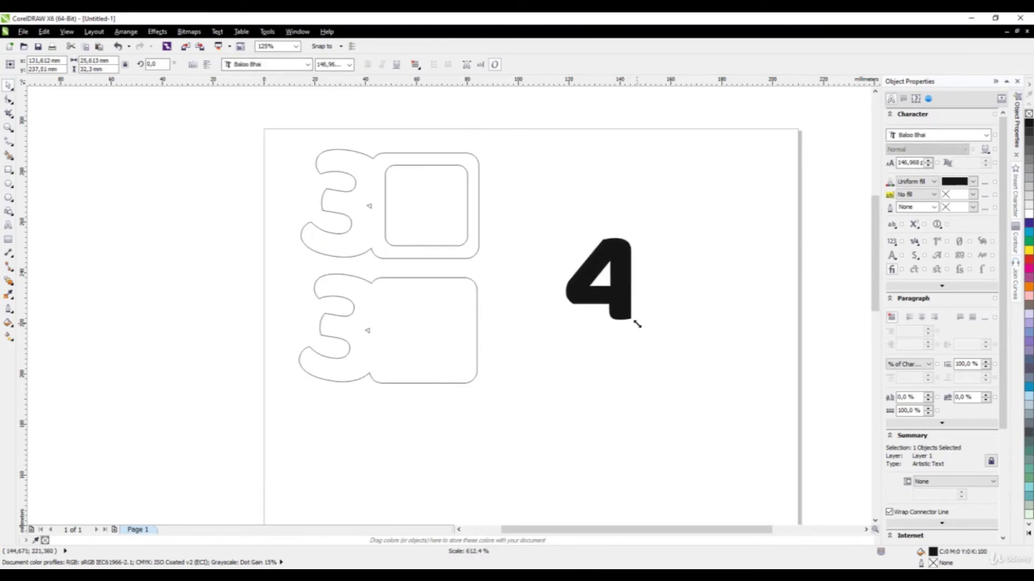
pyautogui.moveTo(615, 288); pyautogui.dragTo(572, 214)
pyautogui.scroll(2, 572, 214)
pyautogui.scroll(-2, 533, 248)
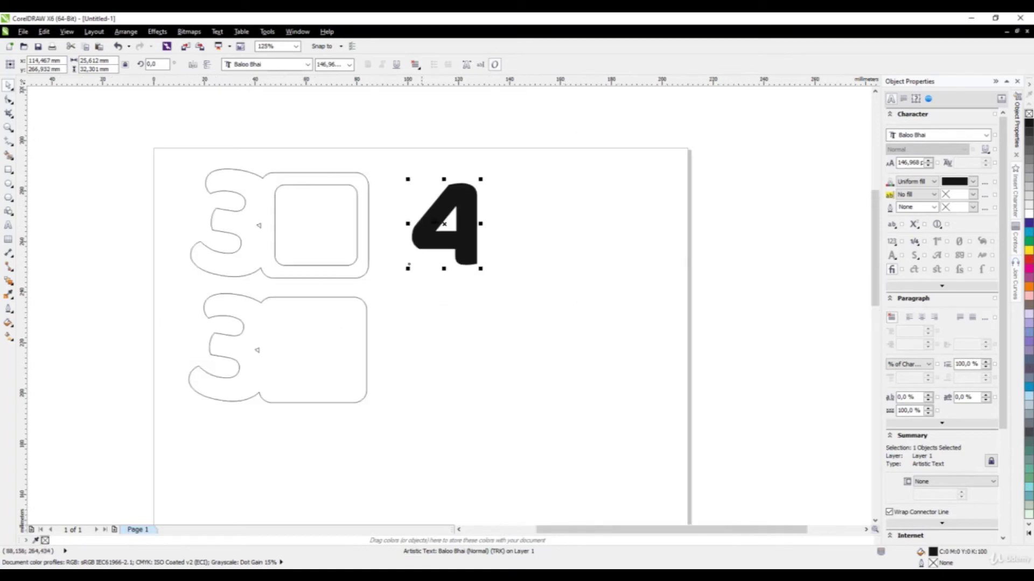
pyautogui.scroll(2, 494, 279)
pyautogui.moveTo(514, 314); pyautogui.dragTo(525, 333)
pyautogui.scroll(-2, 396, 226)
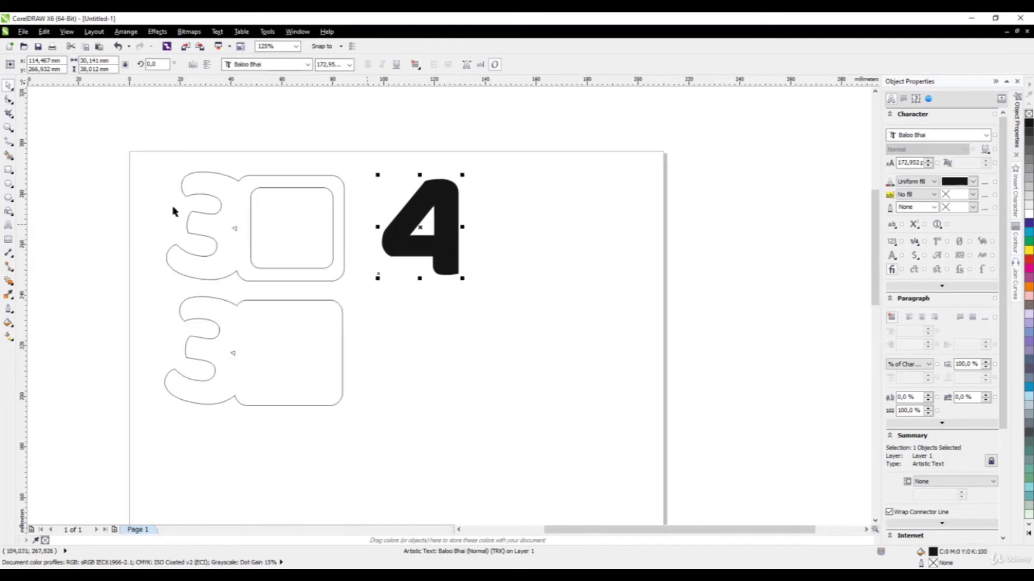
# - Draw a square about 37 mm wide and move it to overlap the 4's right edge slightly, raised above the 4's top
pyautogui.click(9, 170)
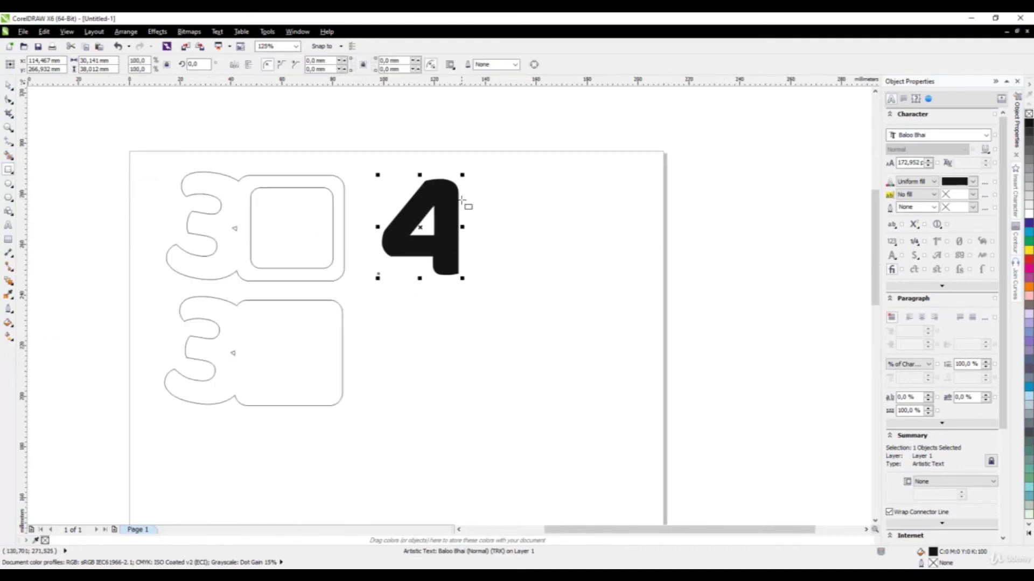
pyautogui.moveTo(458, 192); pyautogui.dragTo(551, 284)
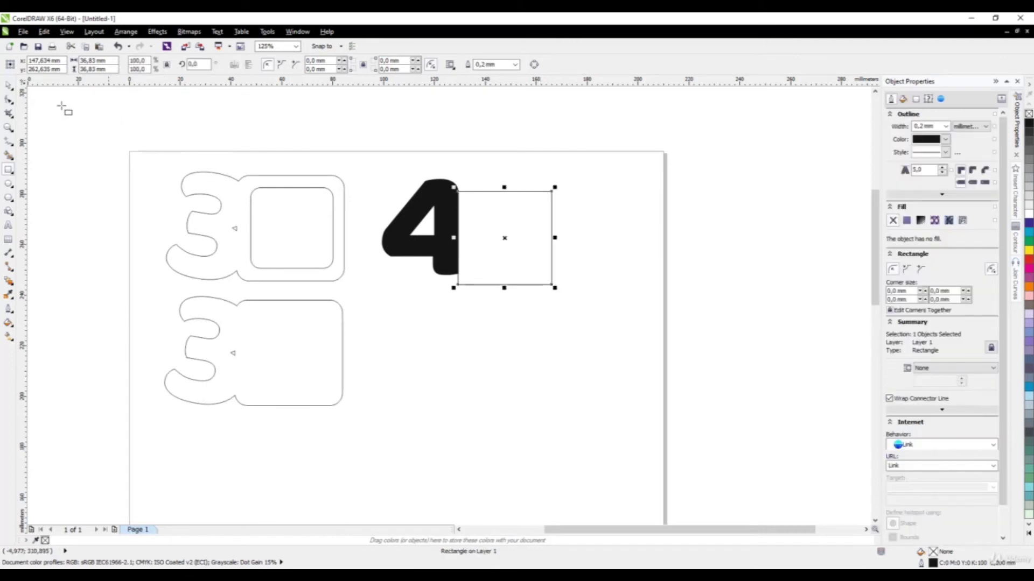
pyautogui.click(9, 86)
pyautogui.scroll(1, 522, 235)
pyautogui.moveTo(521, 235); pyautogui.dragTo(447, 198)
pyautogui.scroll(-1, 485, 281)
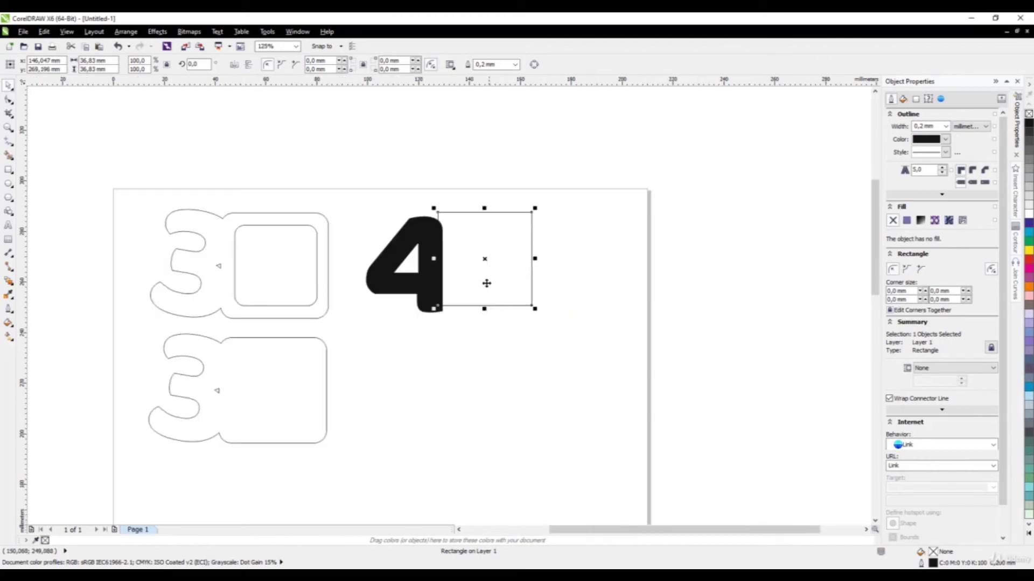
pyautogui.scroll(1, 450, 245)
pyautogui.moveTo(459, 277); pyautogui.dragTo(484, 248)
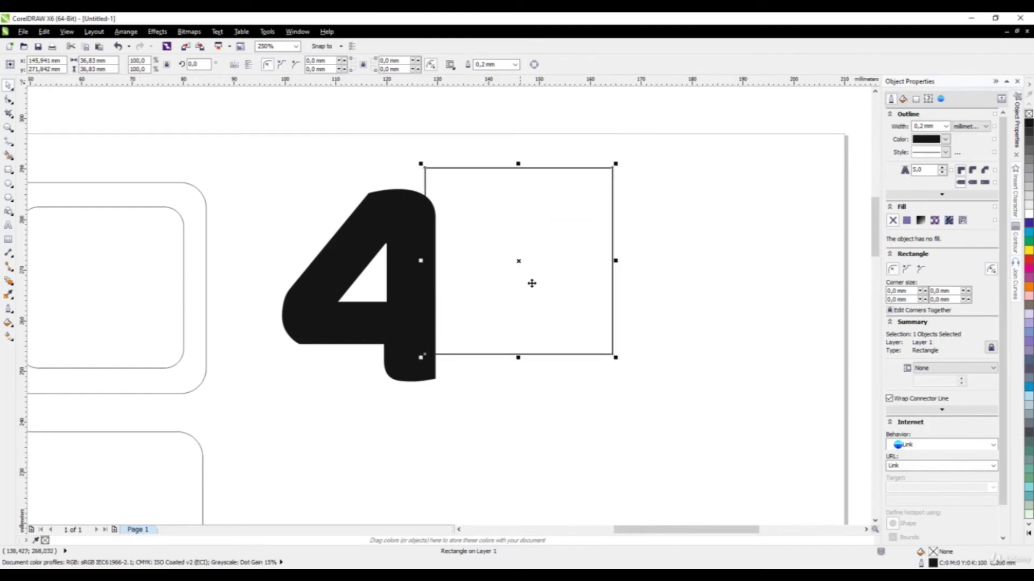
# - Round the square's corners to 10 mm and shift it left and up for a larger overlap with the 4
pyautogui.scroll(-2, 532, 283)
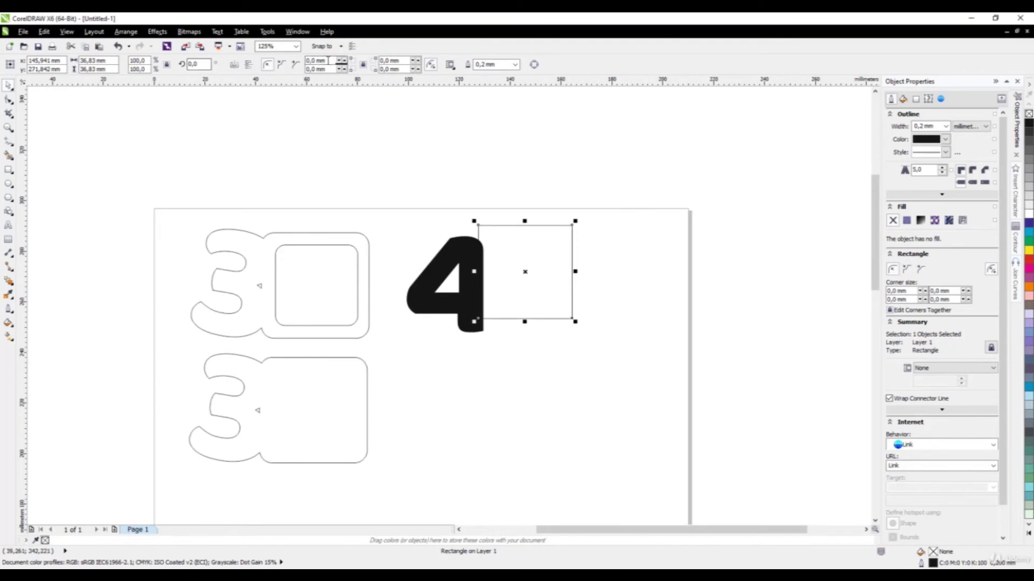
pyautogui.click(317, 60)
pyautogui.write('10')
pyautogui.press('Return')
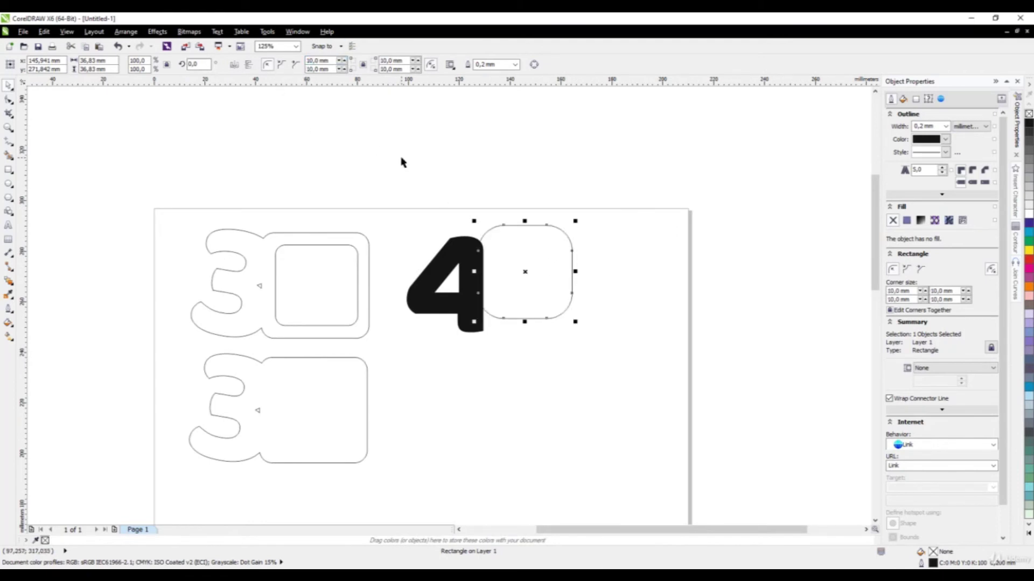
pyautogui.press('Escape')
pyautogui.scroll(2, 501, 232)
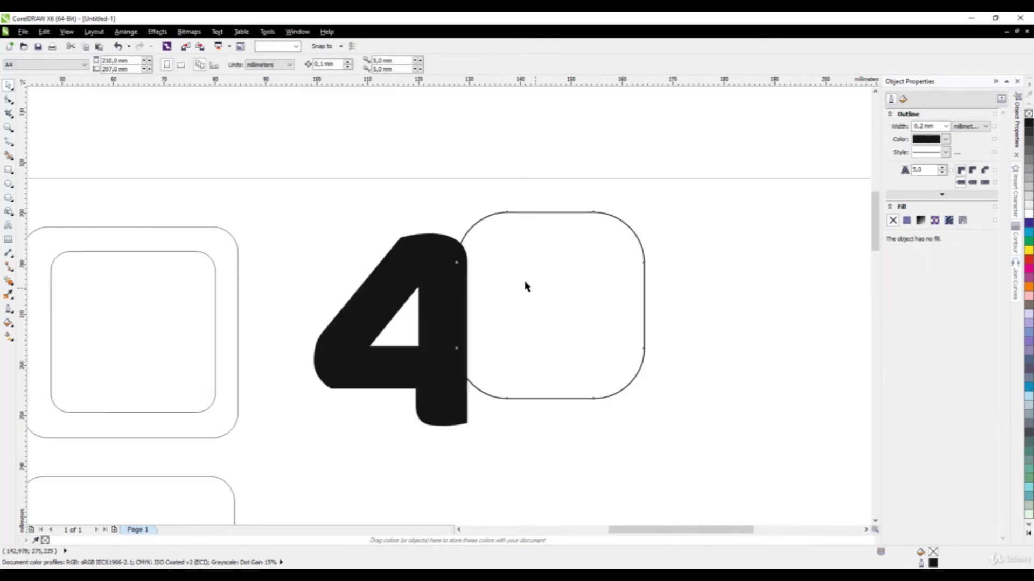
pyautogui.moveTo(523, 276); pyautogui.dragTo(522, 279)
pyautogui.scroll(-2, 503, 279)
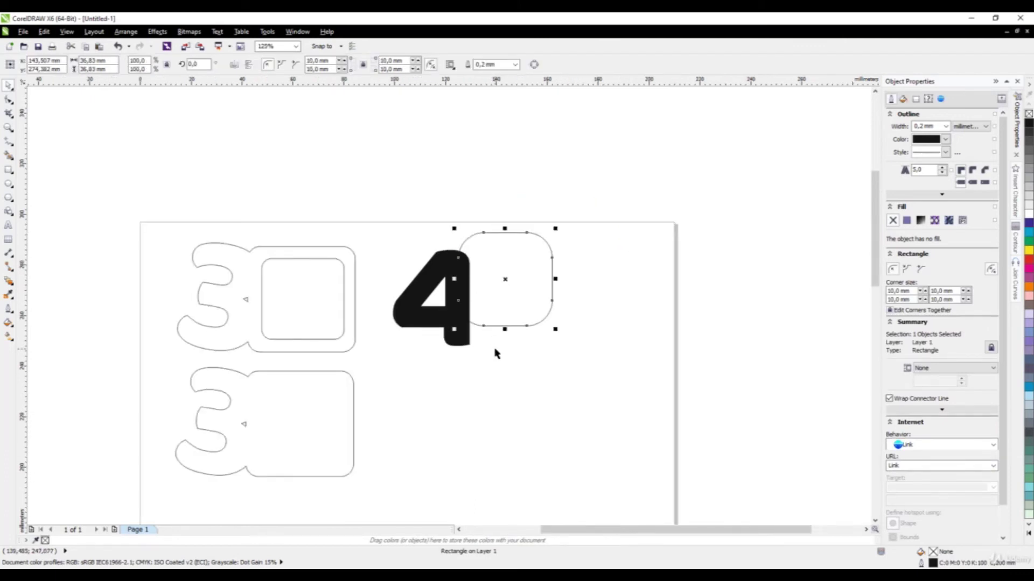
pyautogui.press('Escape')
# - Create a concentric copy of the rounded square scaled down to about 30 mm inside the original, keeping it centred
pyautogui.scroll(2, 507, 287)
pyautogui.scroll(1, 507, 287)
pyautogui.scroll(-1, 536, 358)
pyautogui.click(594, 393)
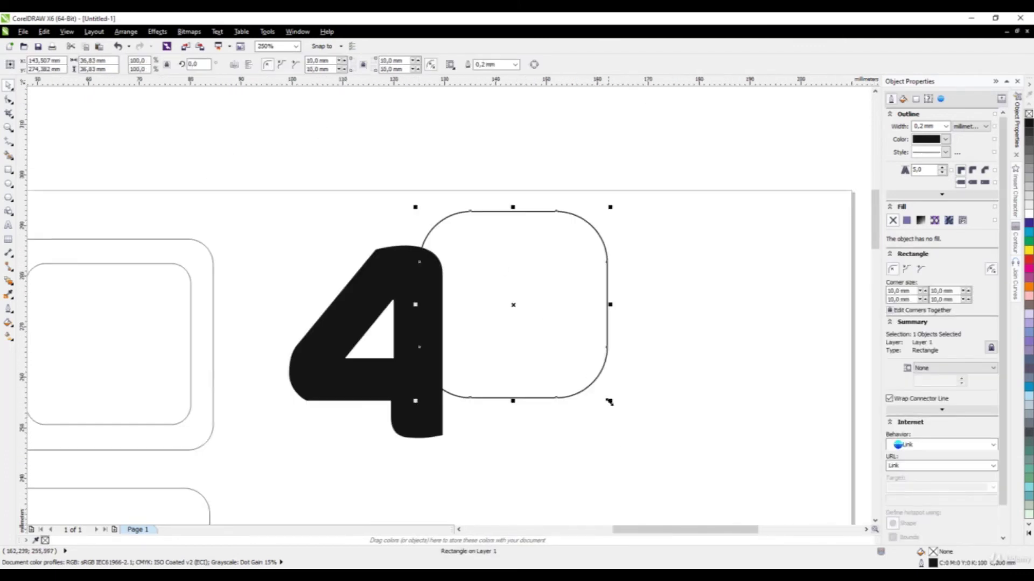
pyautogui.moveTo(610, 401); pyautogui.dragTo(593, 407)
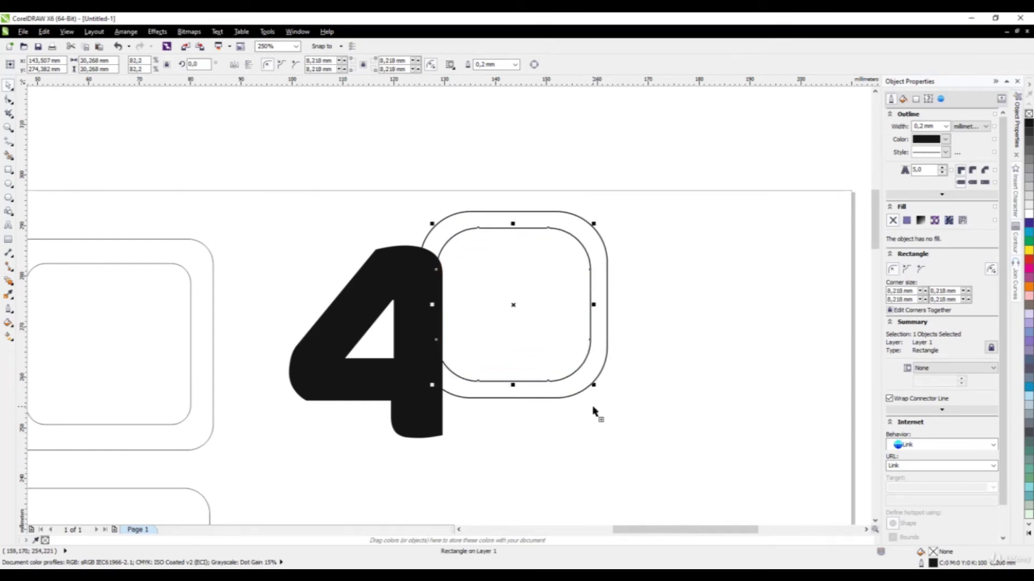
pyautogui.moveTo(513, 306); pyautogui.dragTo(740, 302)
pyautogui.hotkey('ctrl', 'z')
# - Weld the outer rounded square and the 4 into a single shape, leaving out the inner square
pyautogui.click(479, 185)
pyautogui.click(468, 213)
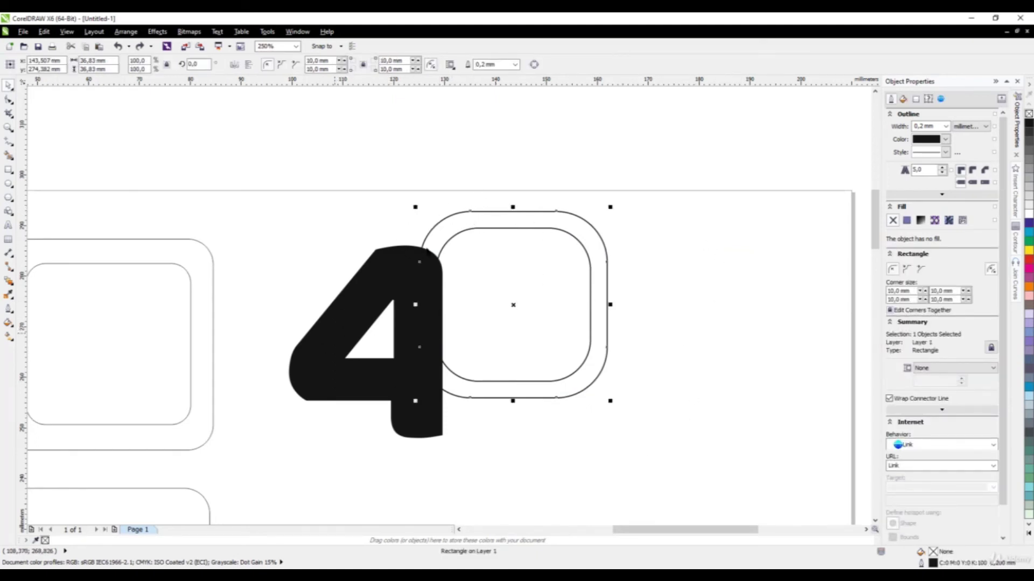
pyautogui.keyDown('shift'); pyautogui.click(331, 340); pyautogui.keyUp('shift')
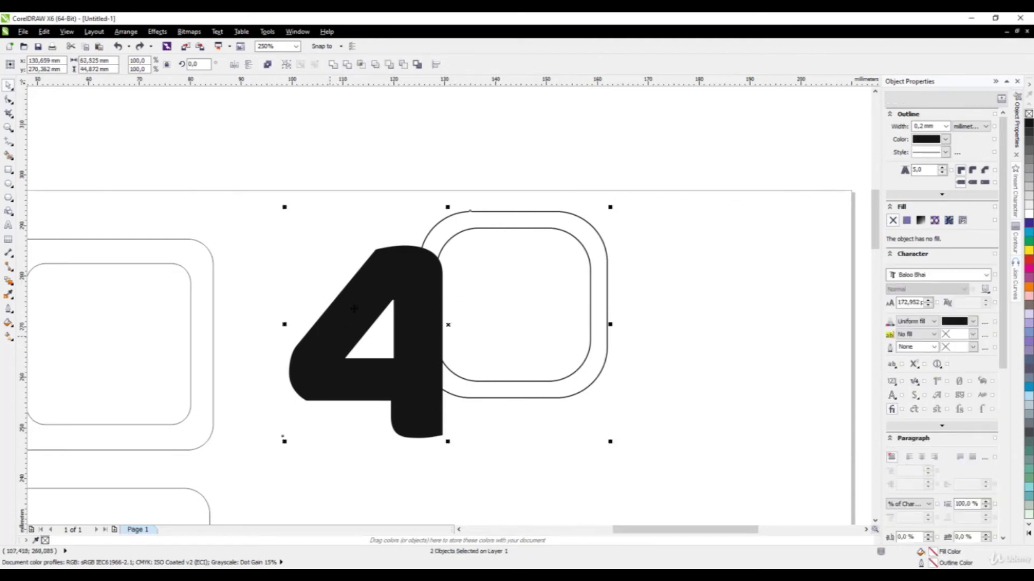
pyautogui.click(334, 65)
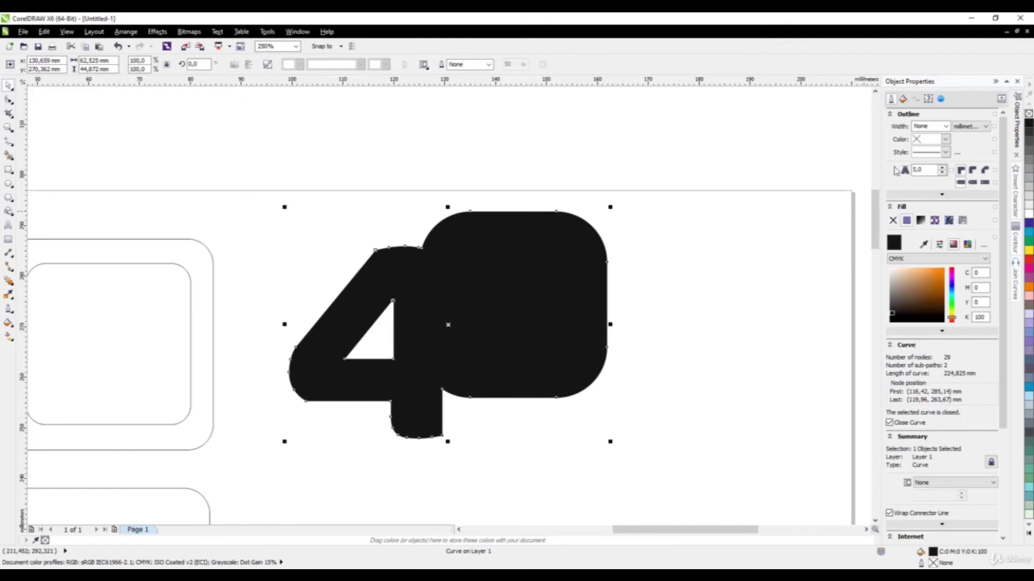
# - Give the welded 4 shape a Hairline outline without fill, and set the inner rounded square's outline to Hairline
pyautogui.click(946, 126)
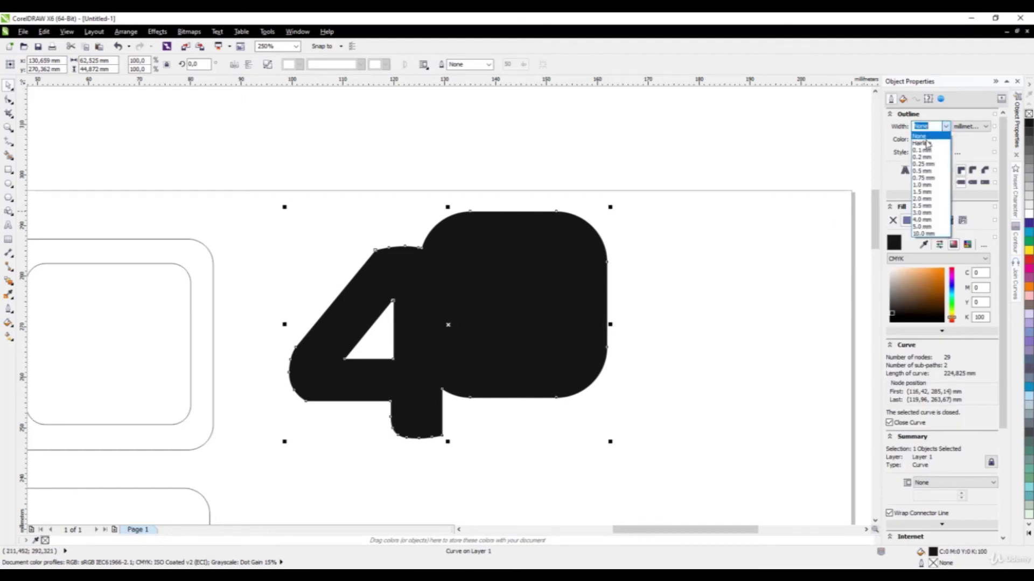
pyautogui.click(921, 135)
pyautogui.click(892, 221)
pyautogui.click(591, 269)
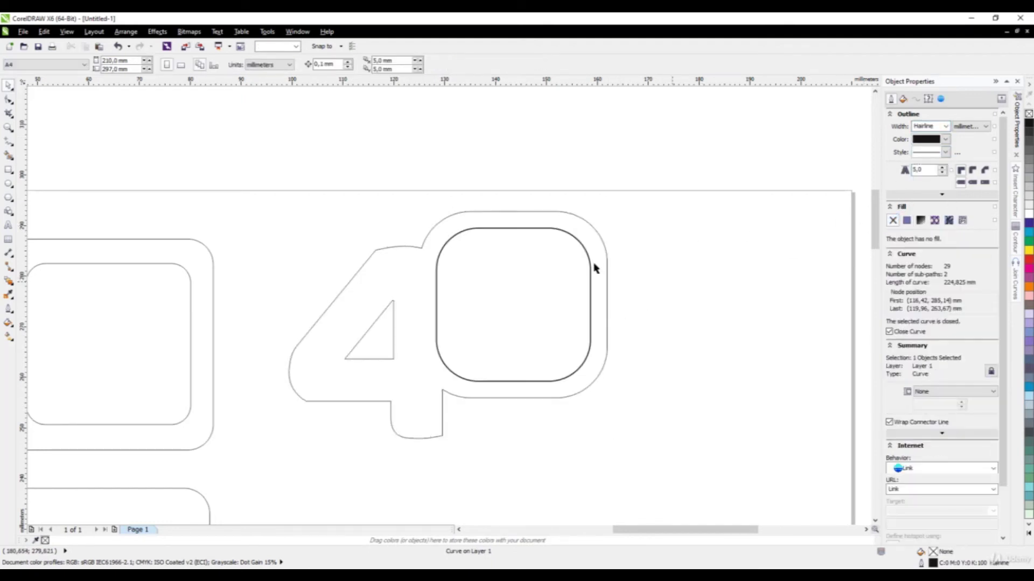
pyautogui.click(946, 126)
pyautogui.click(922, 135)
pyautogui.click(678, 247)
pyautogui.scroll(-2, 542, 171)
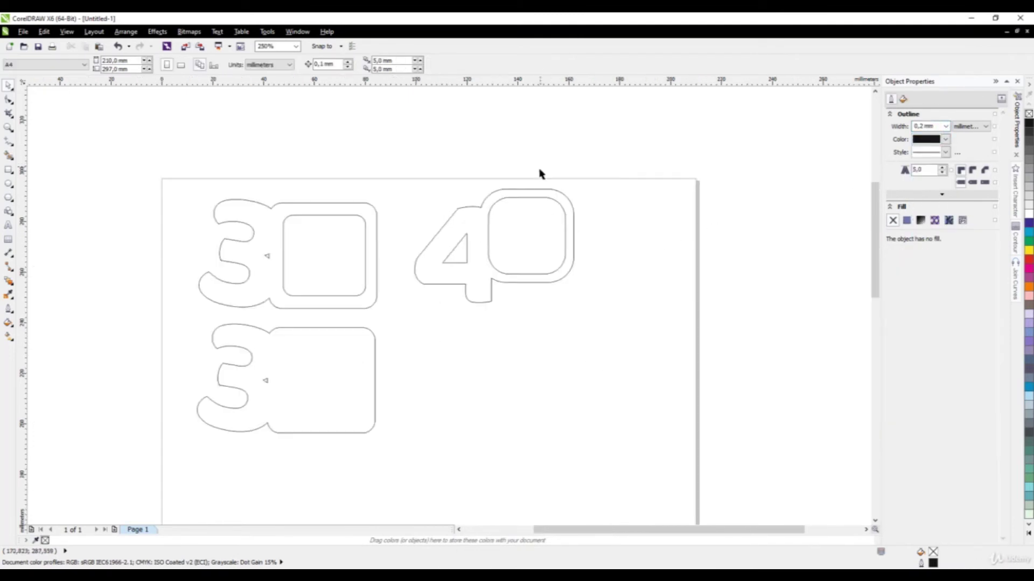
# - Draw a small heart with the Basic Shapes tool near the 4 outline
pyautogui.click(466, 245)
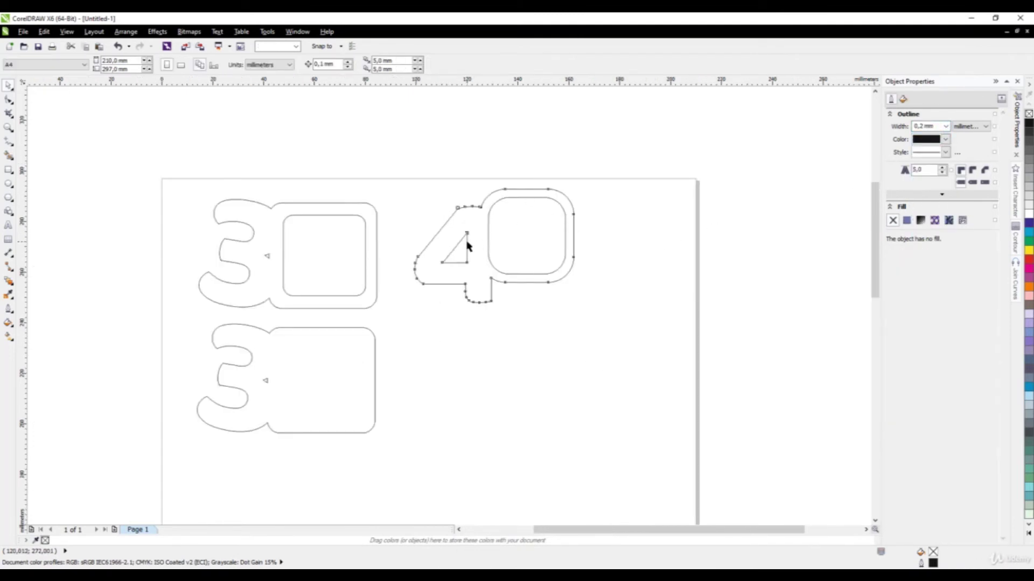
pyautogui.click(433, 183)
pyautogui.scroll(1, 440, 189)
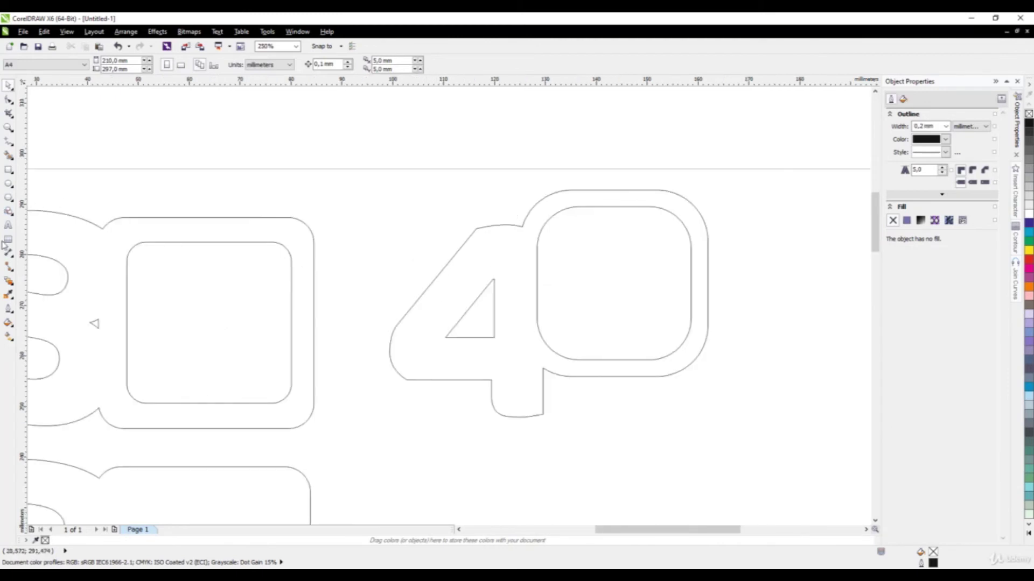
pyautogui.click(9, 211)
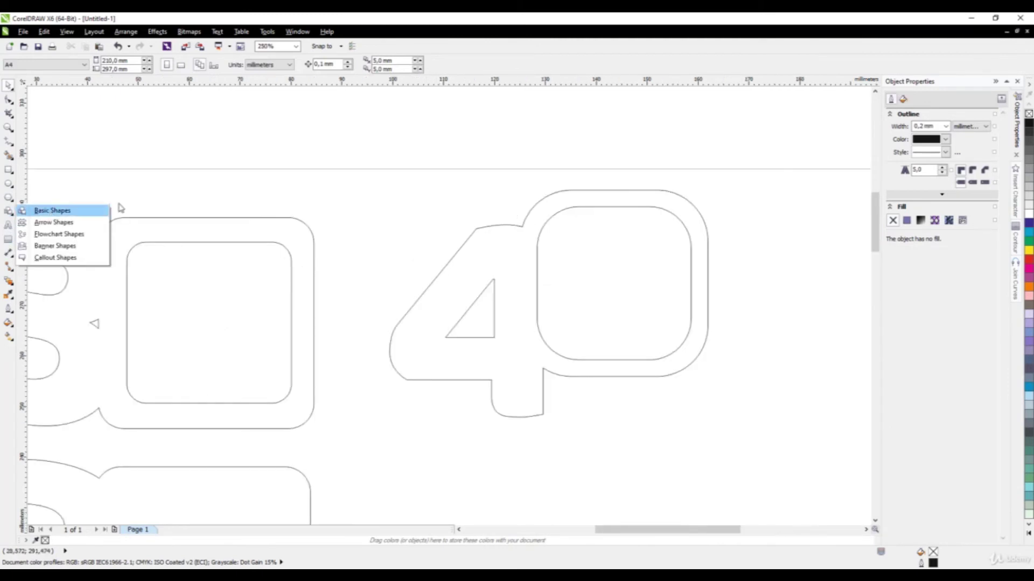
pyautogui.click(102, 211)
pyautogui.click(267, 64)
pyautogui.click(284, 121)
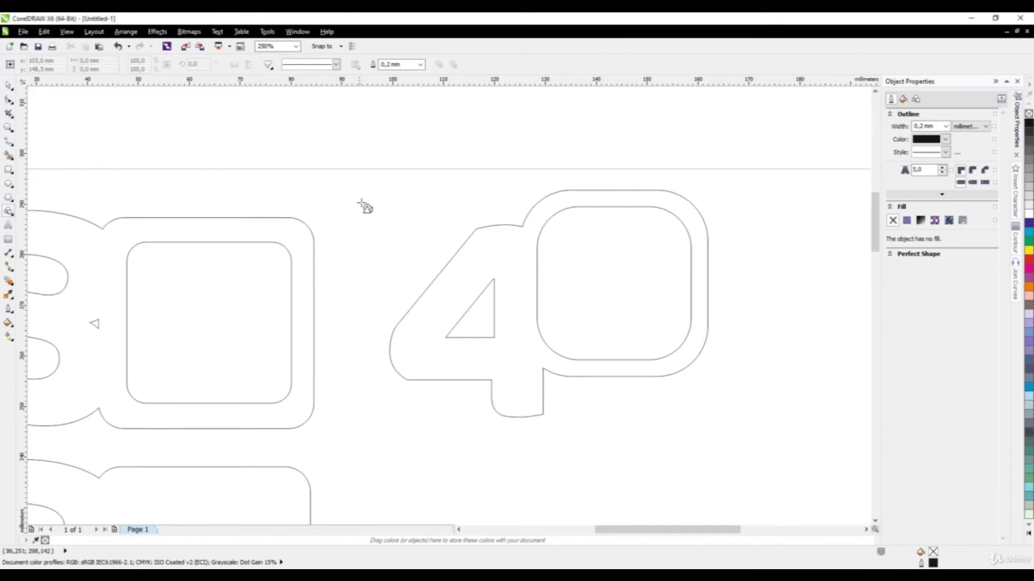
pyautogui.moveTo(362, 202); pyautogui.dragTo(461, 397)
# - Arrange three tilted hearts about 6 mm wide over the 4's upper-left corner, left side and bottom edge, and select them all
pyautogui.click(9, 85)
pyautogui.click(476, 223)
pyautogui.click(390, 316)
pyautogui.click(394, 326)
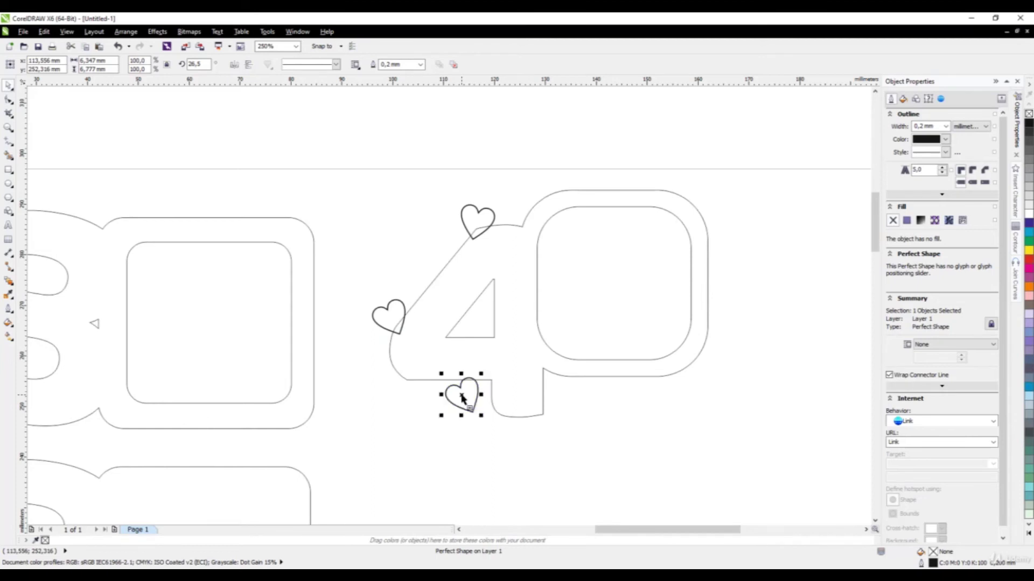
pyautogui.moveTo(341, 165); pyautogui.dragTo(528, 483)
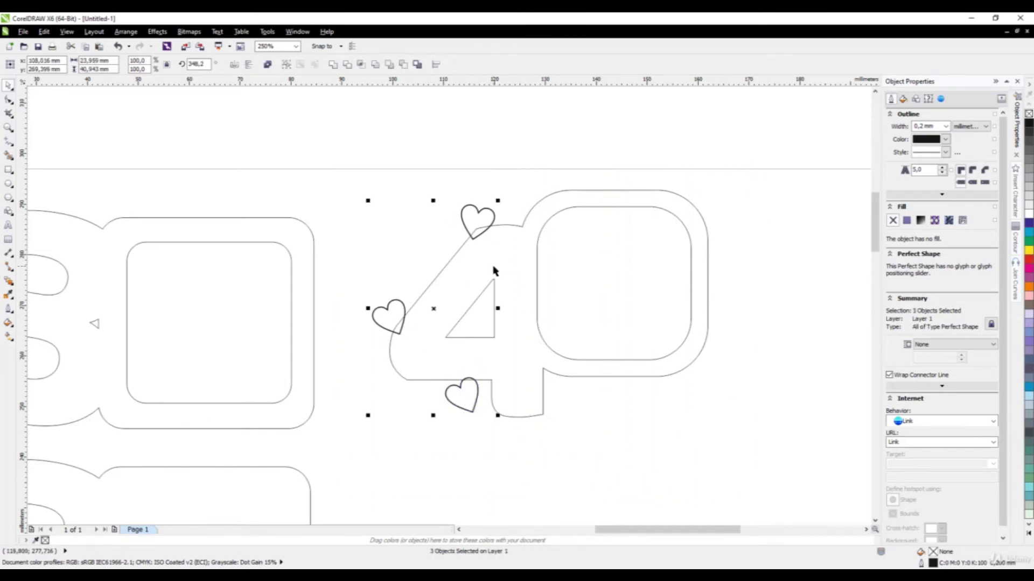
# - Weld the three hearts and the outlined 4 with its rounded frame into a single shape
pyautogui.keyDown('shift'); pyautogui.click(519, 274); pyautogui.keyUp('shift')
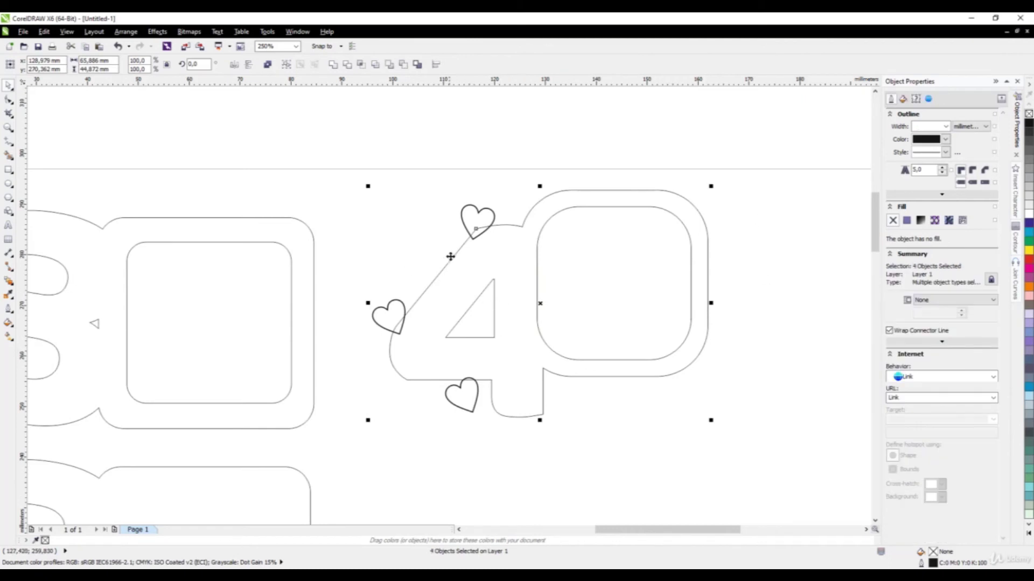
pyautogui.click(333, 65)
pyautogui.click(391, 188)
pyautogui.scroll(-3, 496, 208)
pyautogui.scroll(2, 496, 231)
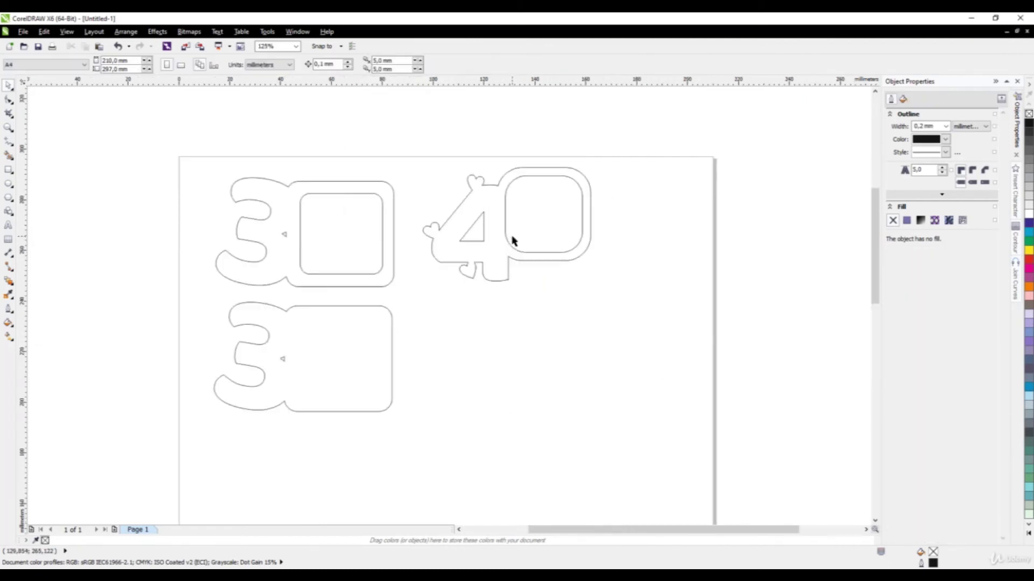
# - Place a copy of the welded 4 shape, without the inner rounded square, directly below the original
pyautogui.click(497, 225)
pyautogui.moveTo(479, 204); pyautogui.dragTo(478, 332)
pyautogui.click(537, 293)
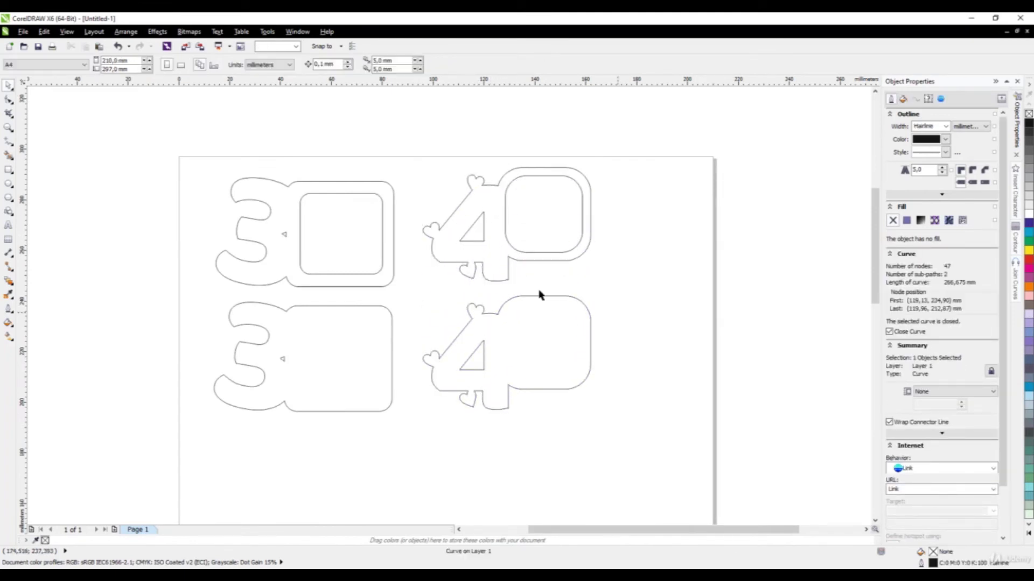
pyautogui.scroll(-2, 522, 293)
pyautogui.scroll(2, 520, 326)
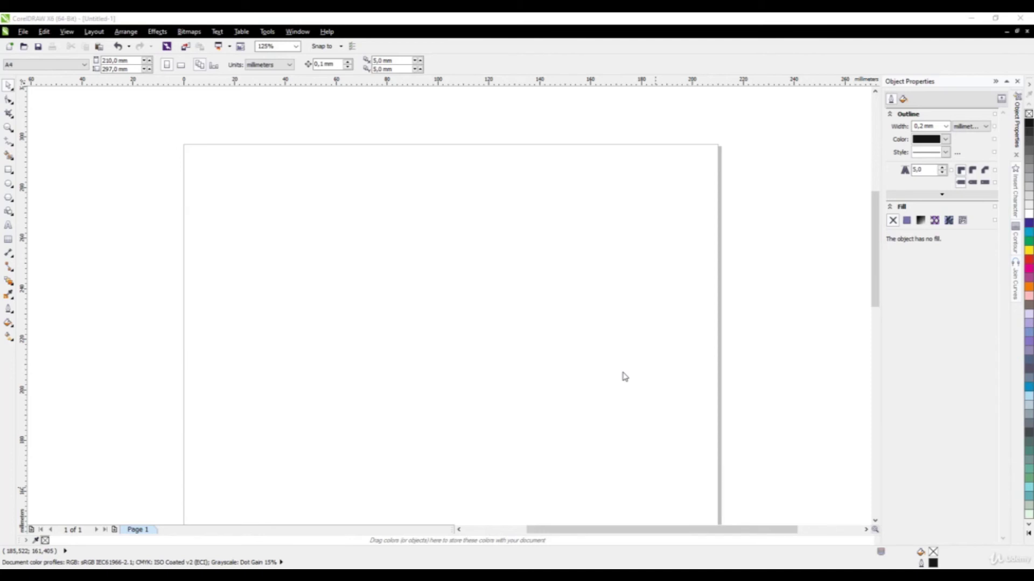
# - Start a 24 pt Arial artistic text near the page's upper-left corner
pyautogui.click(9, 226)
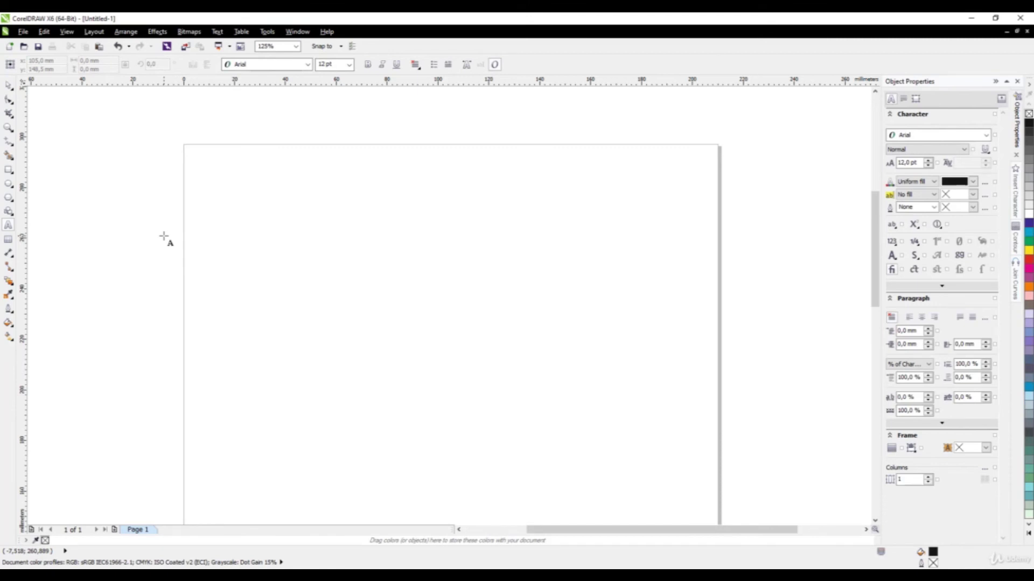
pyautogui.click(259, 212)
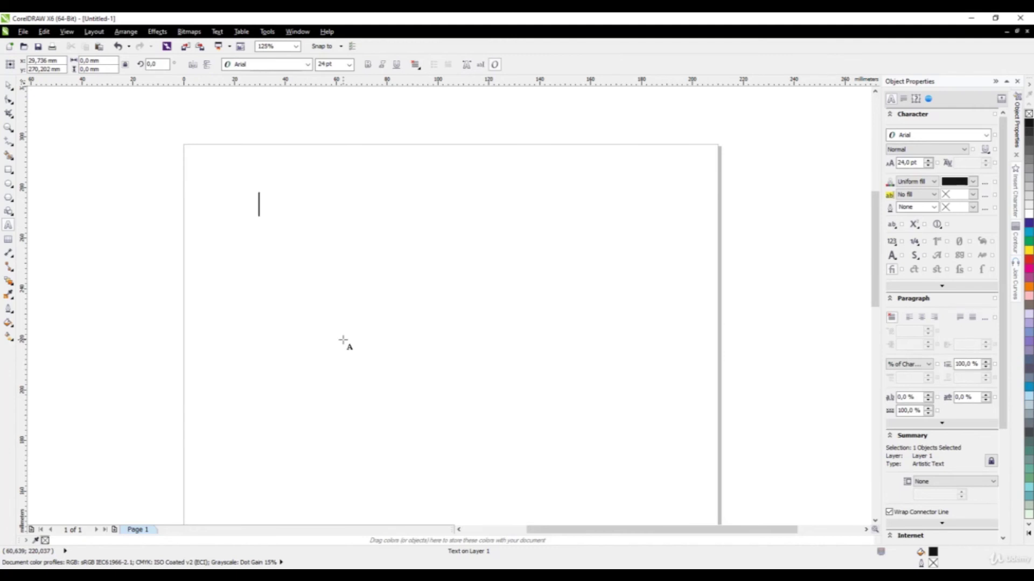
pyautogui.write('M')
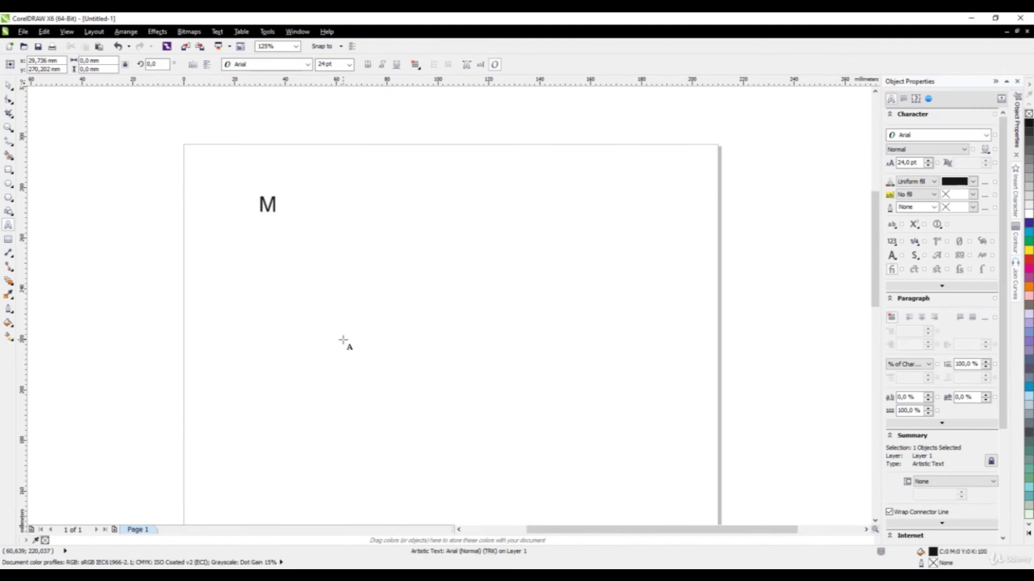
pyautogui.write('ICHLE')
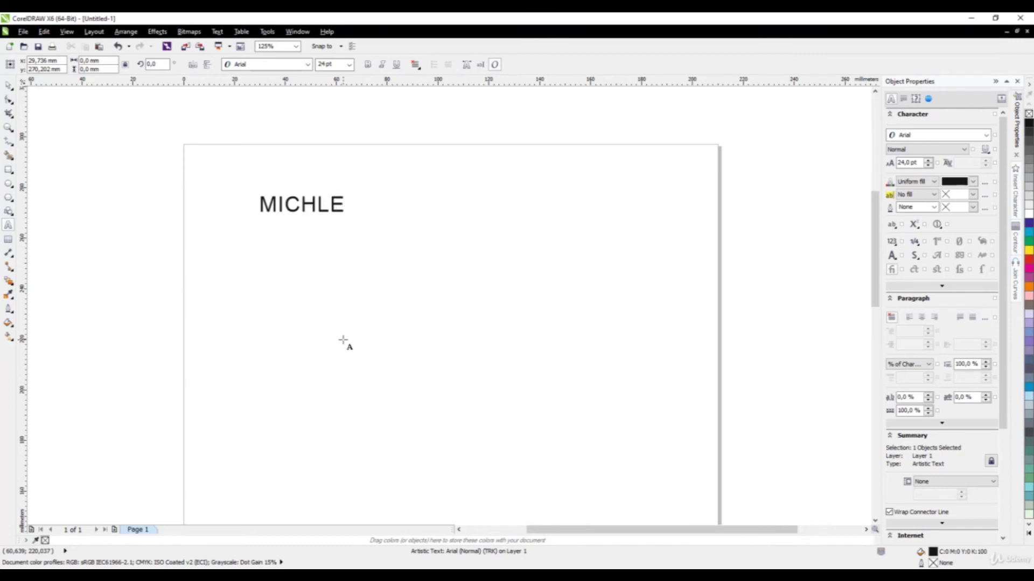
pyautogui.press('BackSpace')
pyautogui.press('BackSpace')
pyautogui.press('BackSpace')
pyautogui.press('BackSpace')
pyautogui.press('BackSpace')
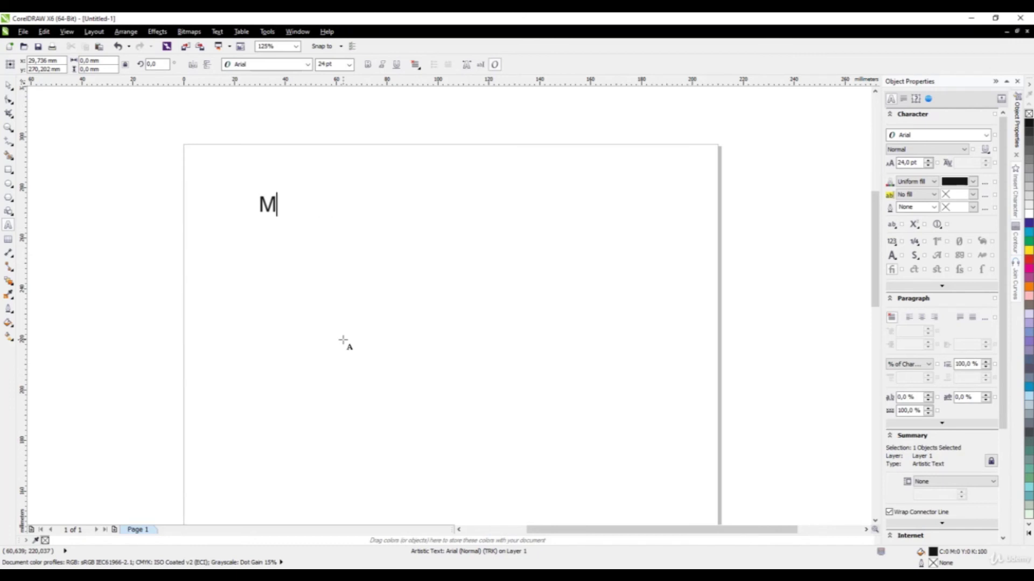
pyautogui.press('BackSpace')
# - Enter a five-letter name in capitals and add a second five-letter name as a separate text below it
pyautogui.write('MANON')
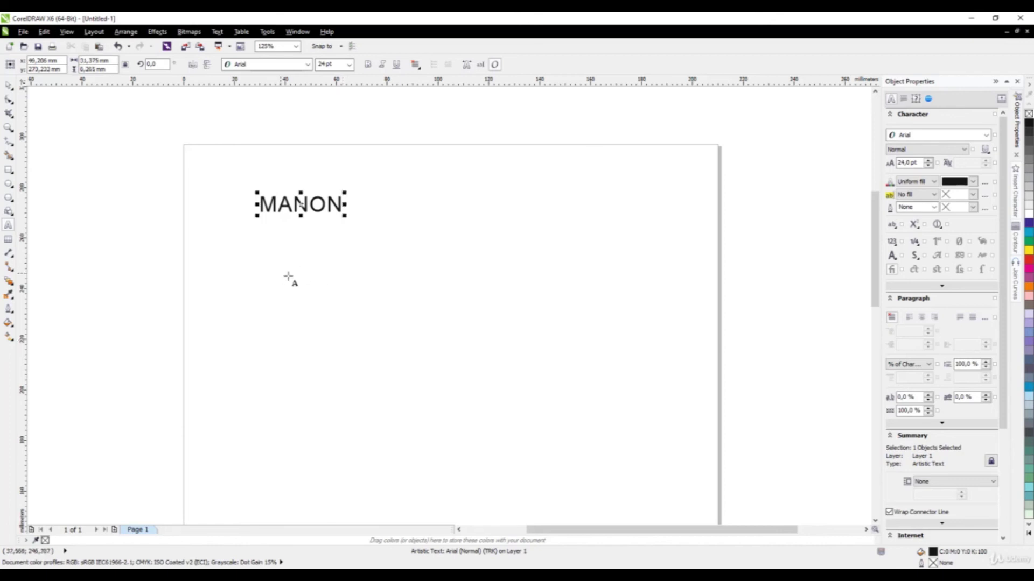
pyautogui.press('Escape')
pyautogui.click(261, 257)
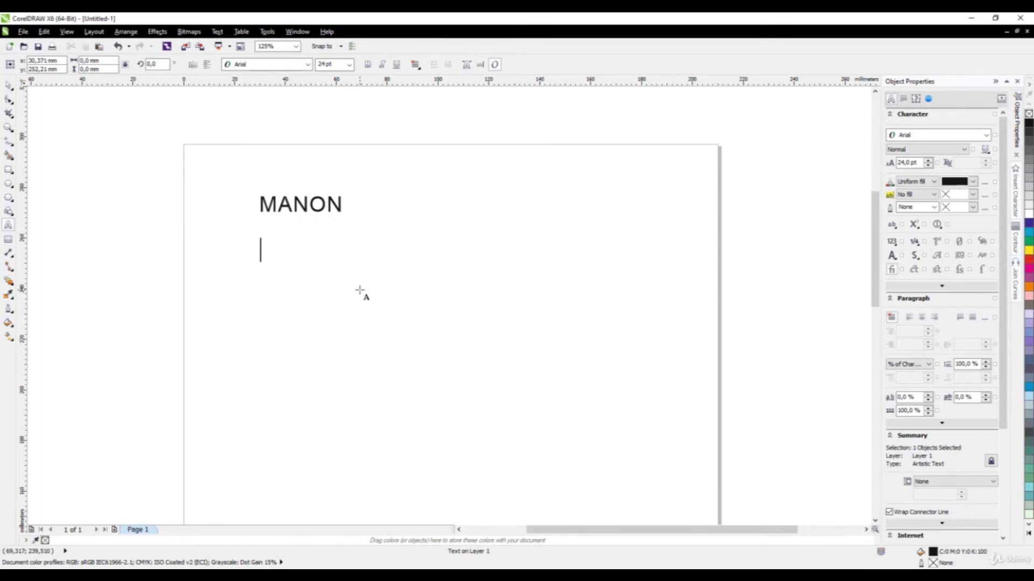
pyautogui.write('JAMES')
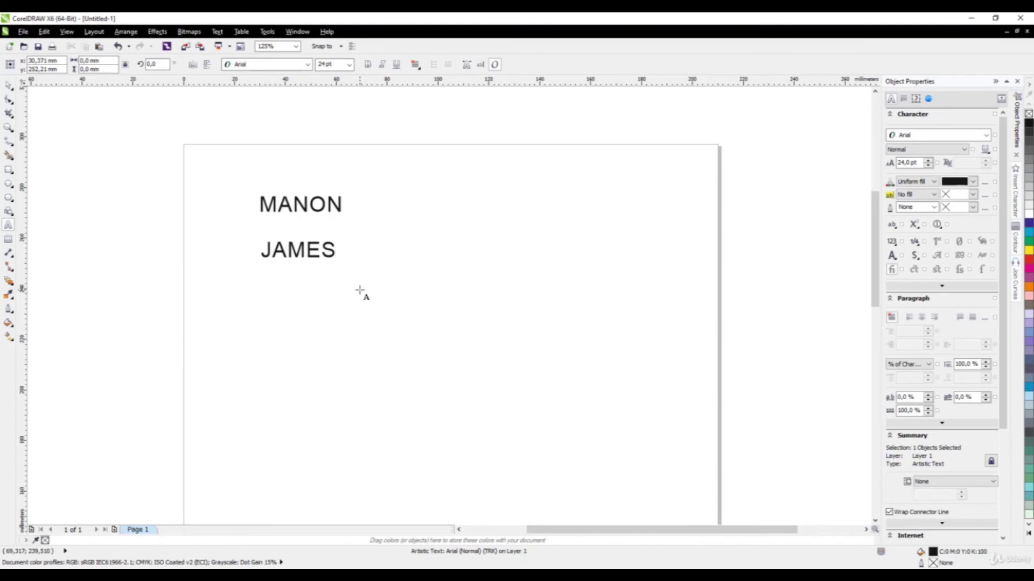
pyautogui.press('Escape')
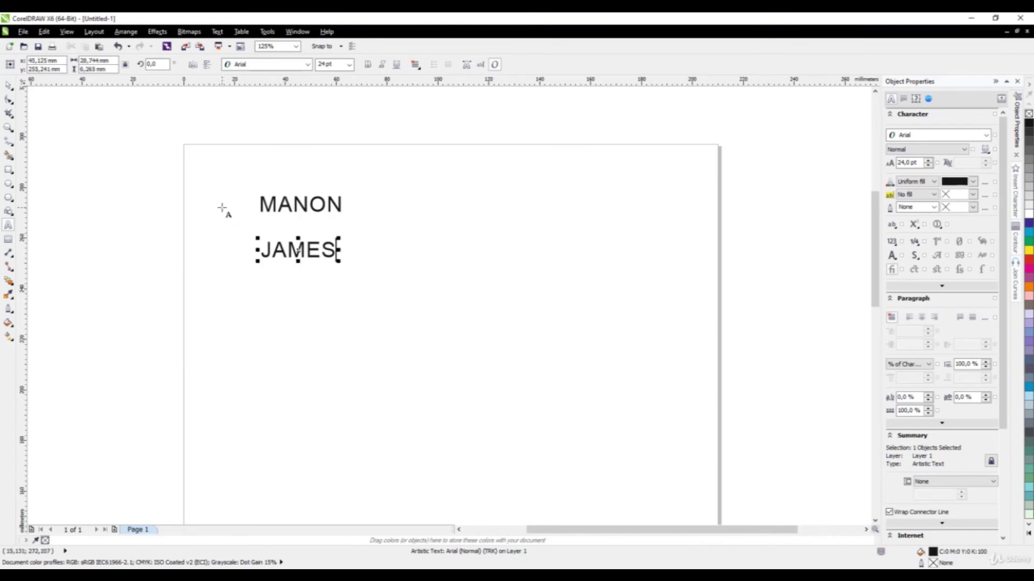
# - Set the font of both name texts to Baloo Bhai
pyautogui.click(9, 85)
pyautogui.moveTo(207, 161); pyautogui.dragTo(398, 318)
pyautogui.click(294, 65)
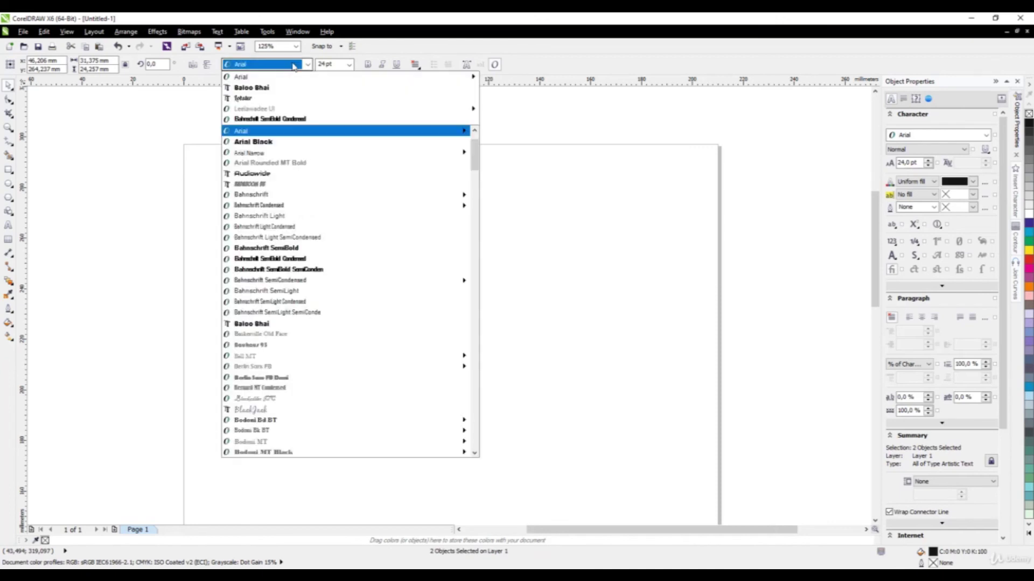
pyautogui.scroll(-3, 318, 323)
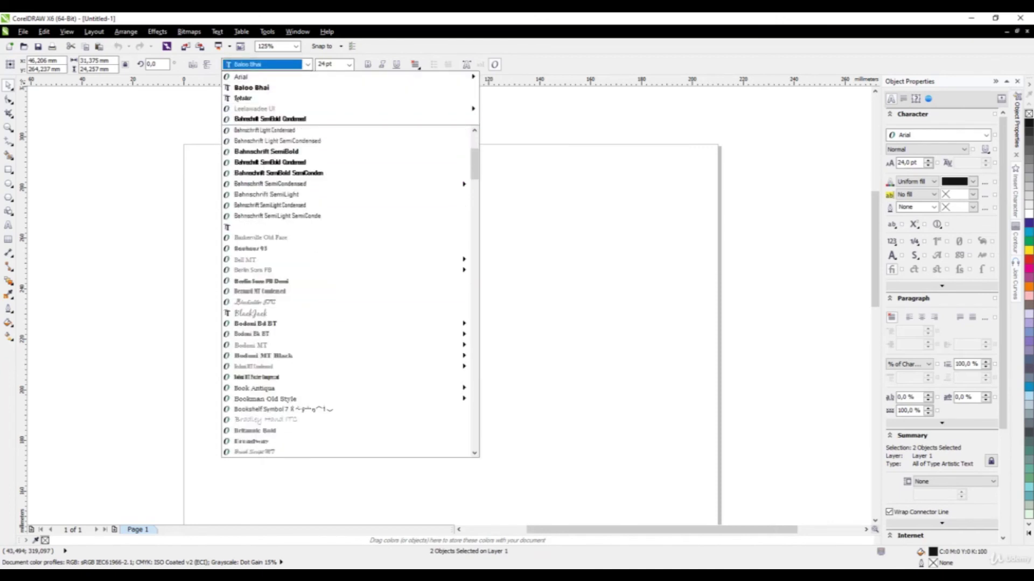
pyautogui.click(284, 227)
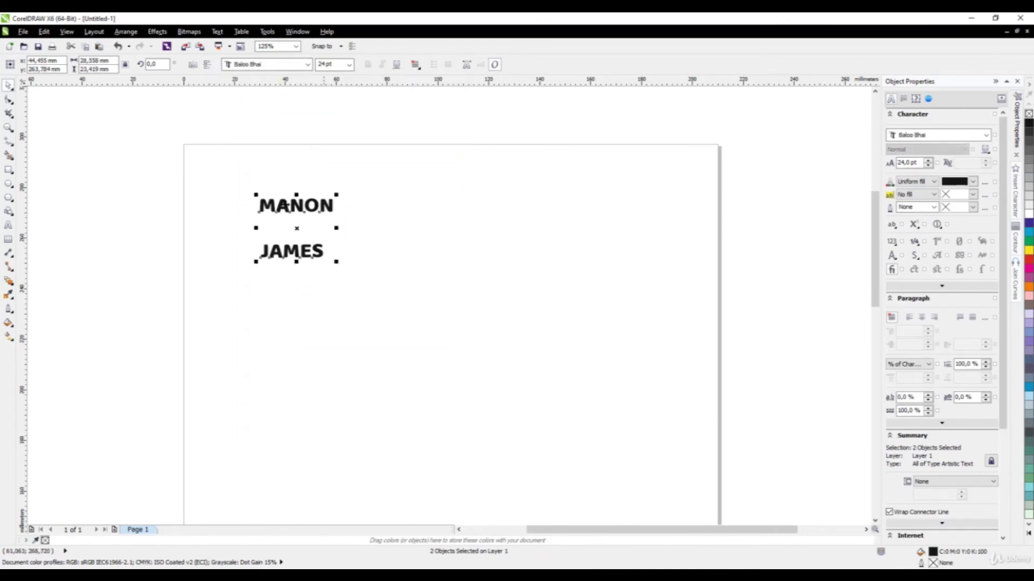
pyautogui.click(386, 219)
# - Move the lower name up, closer to the upper name
pyautogui.scroll(2, 221, 199)
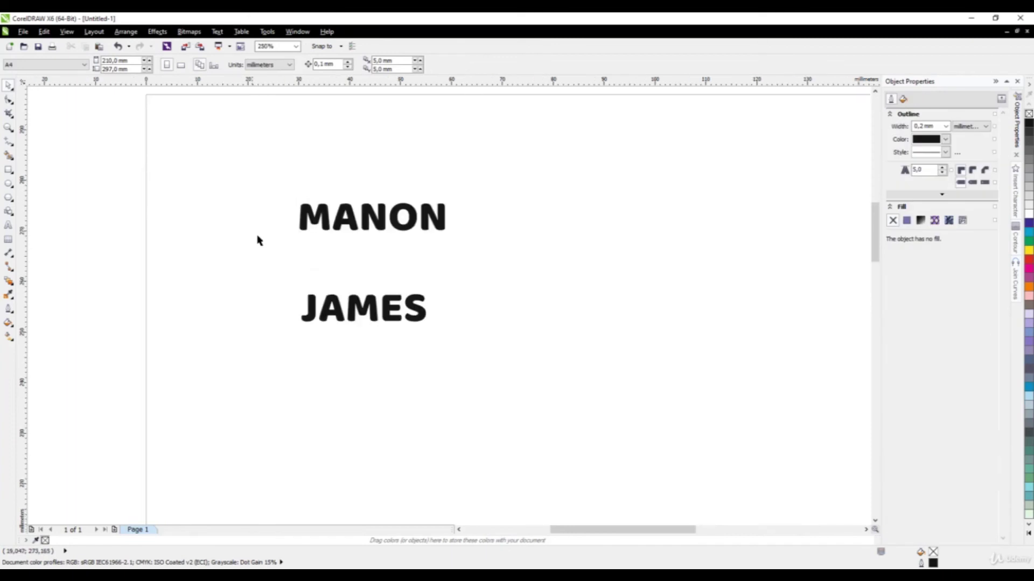
pyautogui.scroll(2, 258, 235)
pyautogui.click(399, 366)
pyautogui.moveTo(399, 366); pyautogui.dragTo(384, 293)
pyautogui.scroll(-4, 380, 280)
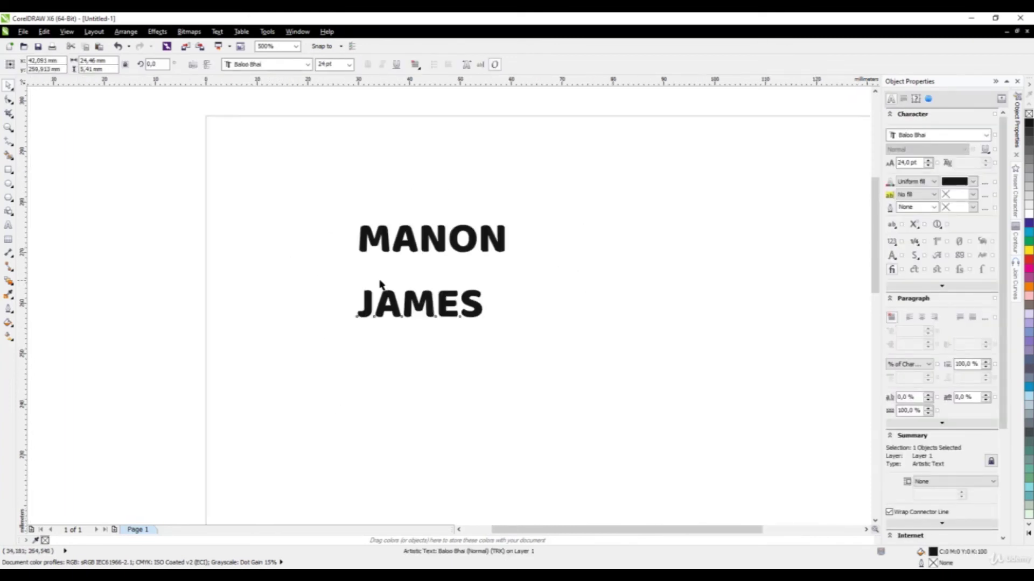
# - Enlarge the upper name to about 40 pt and shift it up and slightly left, away from the lower name
pyautogui.click(404, 264)
pyautogui.moveTo(446, 269); pyautogui.dragTo(493, 292)
pyautogui.scroll(2, 378, 279)
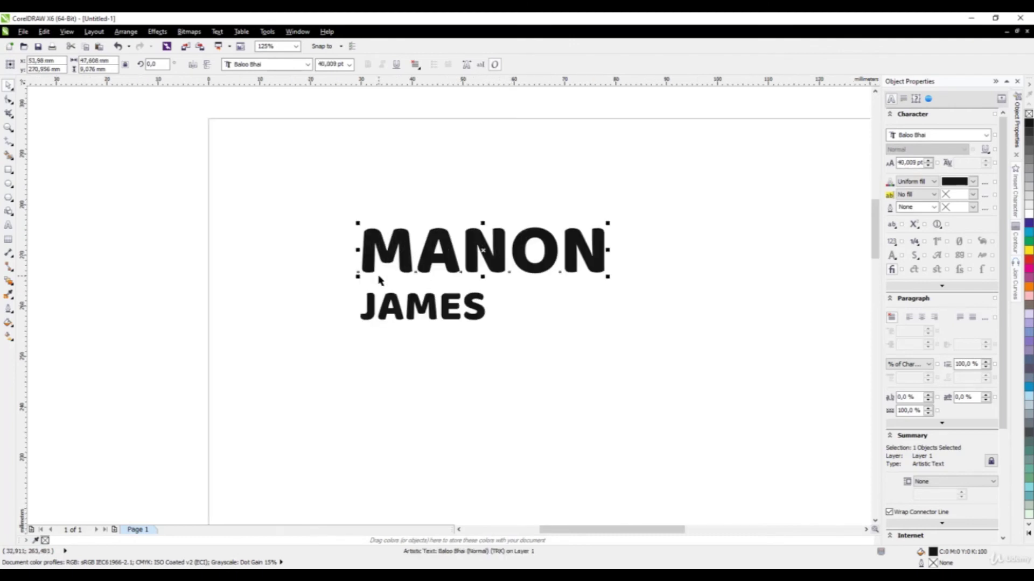
pyautogui.moveTo(379, 279); pyautogui.dragTo(361, 256)
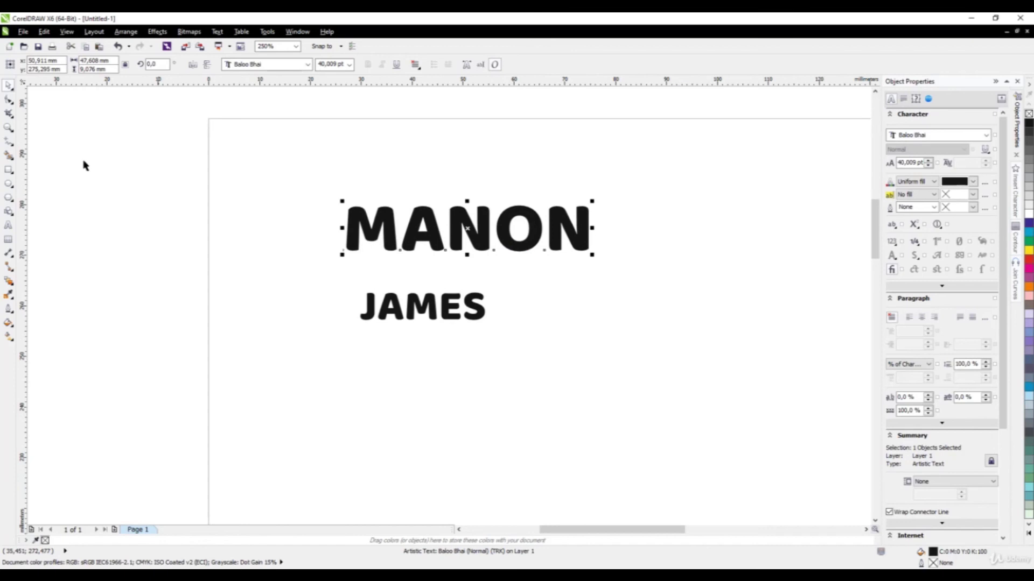
# - Convert the upper name to curves and break it apart into separate shapes
pyautogui.click(9, 101)
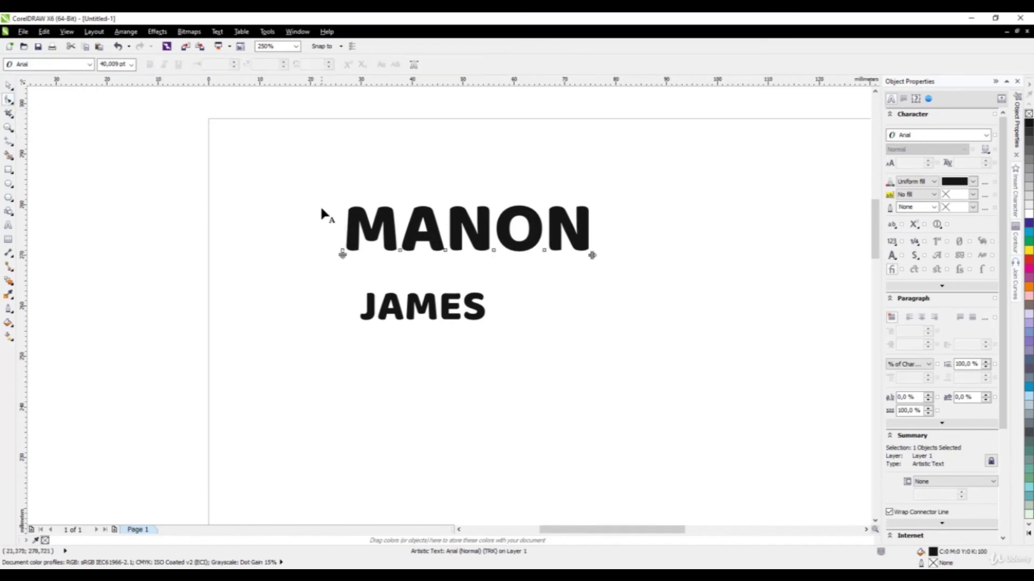
pyautogui.click(135, 37)
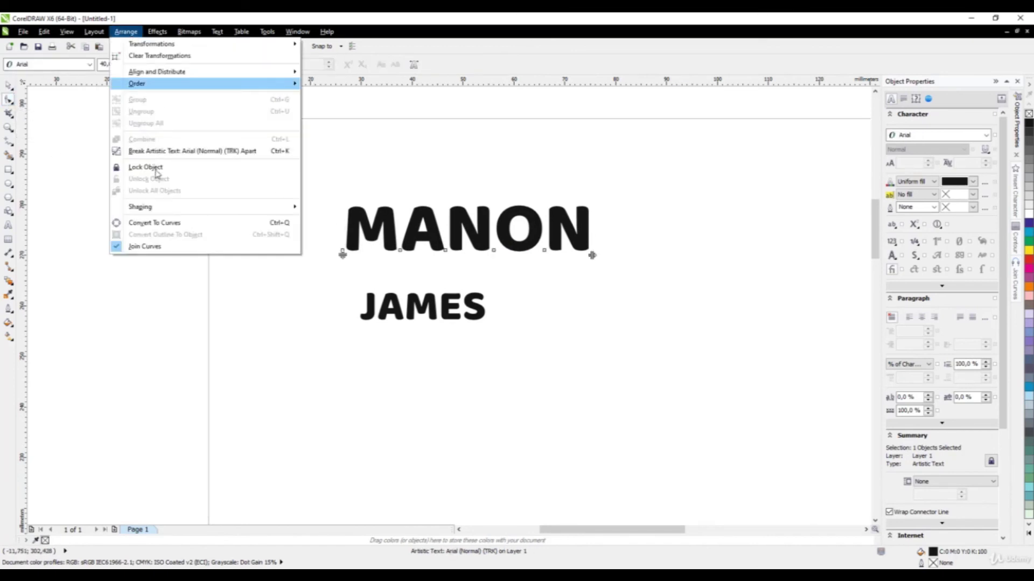
pyautogui.click(159, 222)
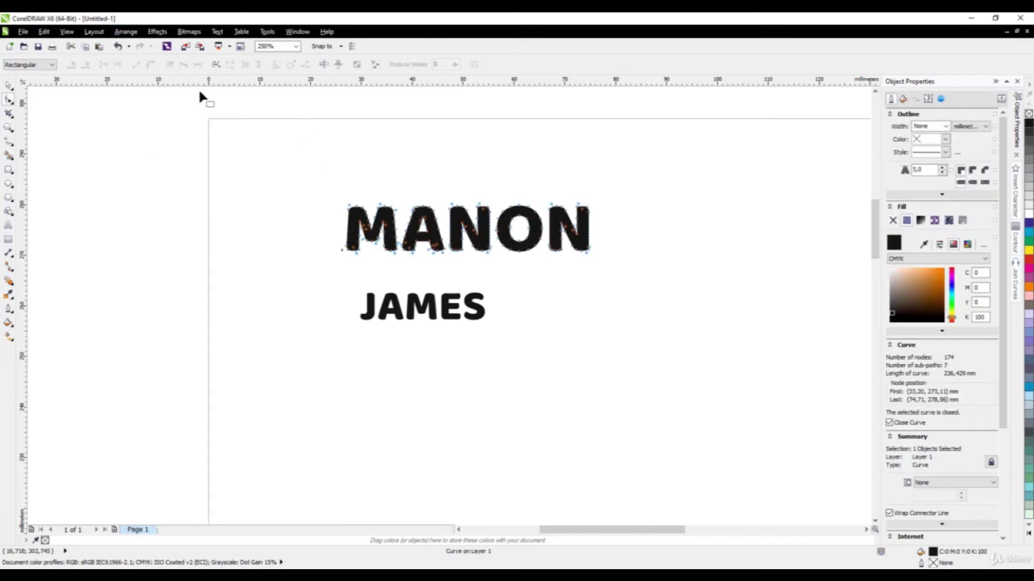
pyautogui.press('space')
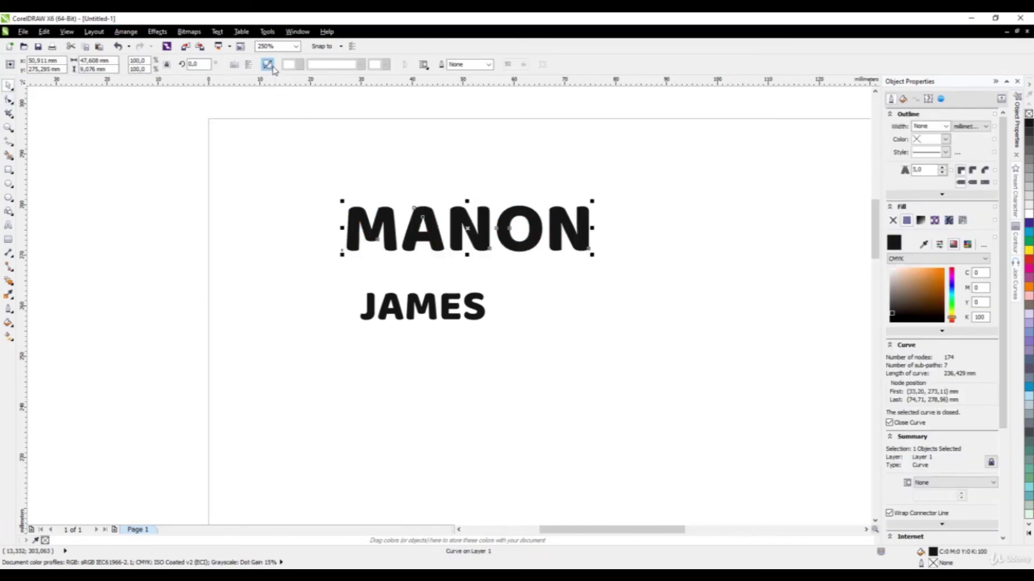
pyautogui.click(268, 64)
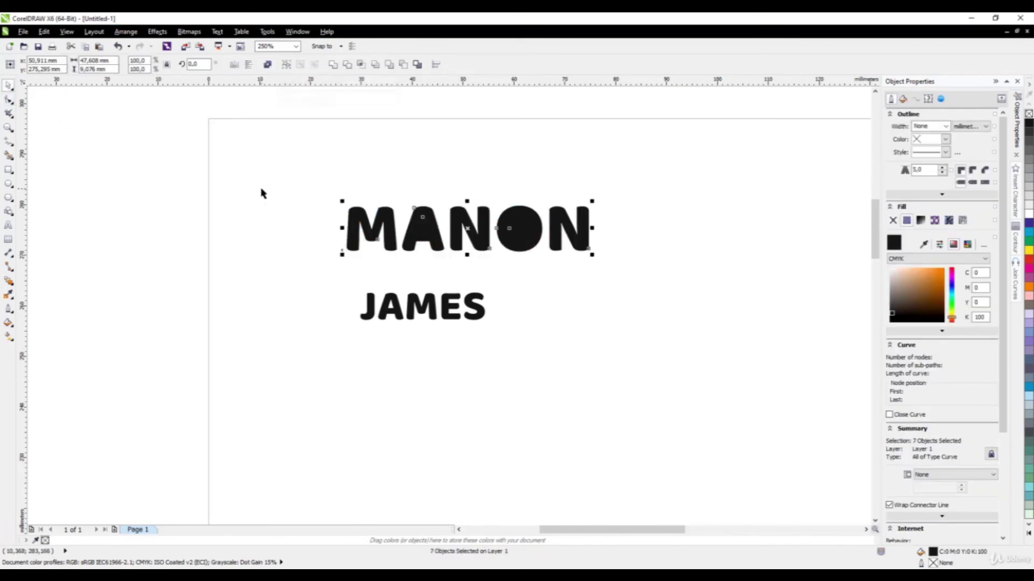
pyautogui.click(260, 193)
pyautogui.scroll(1, 372, 220)
pyautogui.scroll(-1, 390, 283)
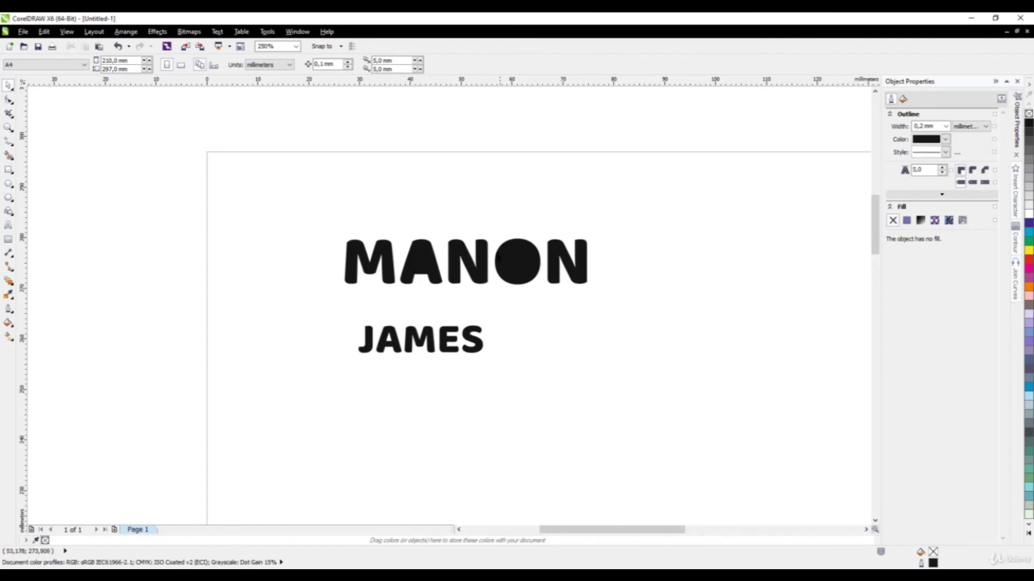
# - Combine the A with its inner triangle and the O with its inner oval to restore the letter holes
pyautogui.moveTo(380, 211); pyautogui.dragTo(452, 306)
pyautogui.moveTo(488, 217); pyautogui.dragTo(556, 312)
pyautogui.click(267, 64)
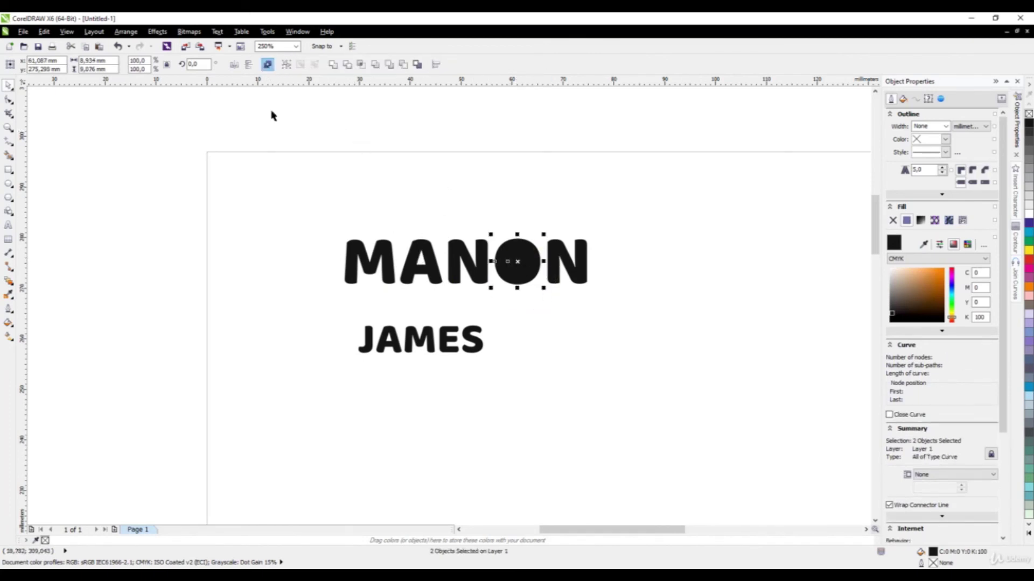
pyautogui.scroll(3, 401, 263)
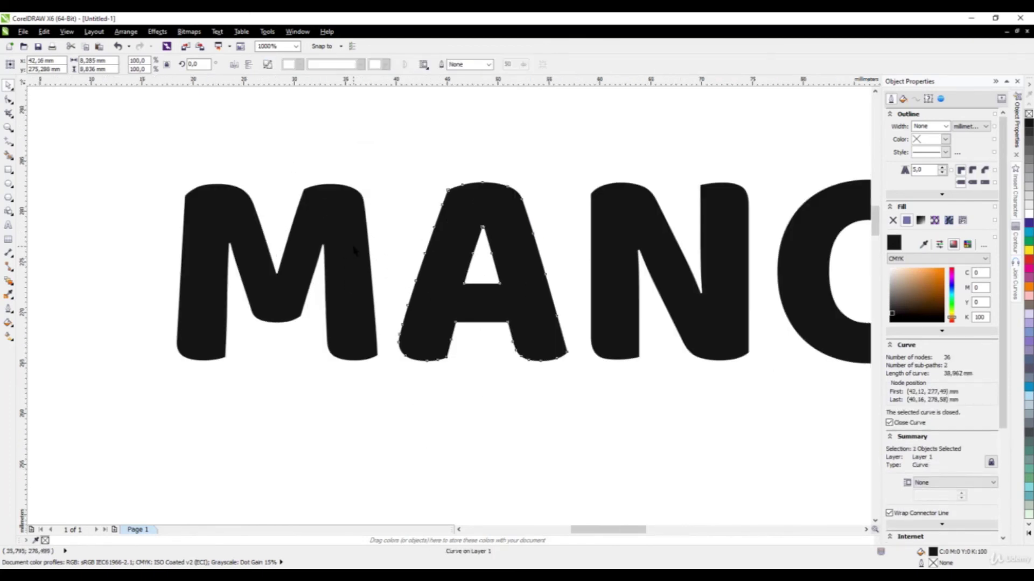
pyautogui.scroll(-3, 425, 296)
# - Move the A, N, O and last N of the upper name left so that each letter slightly overlaps its neighbour
pyautogui.click(408, 341)
pyautogui.click(403, 293)
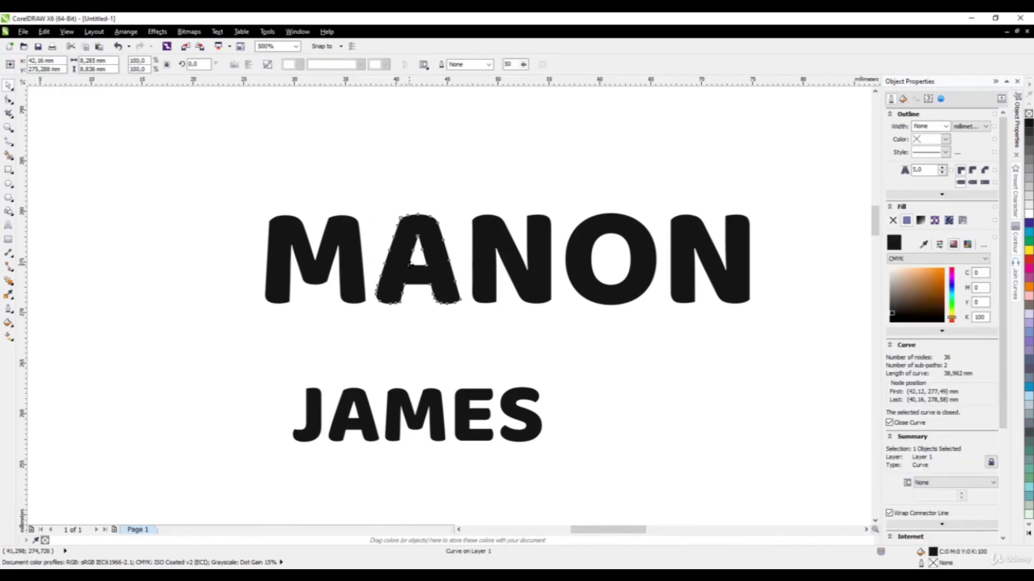
pyautogui.moveTo(409, 264); pyautogui.dragTo(392, 270)
pyautogui.click(483, 276)
pyautogui.moveTo(483, 277); pyautogui.dragTo(450, 271)
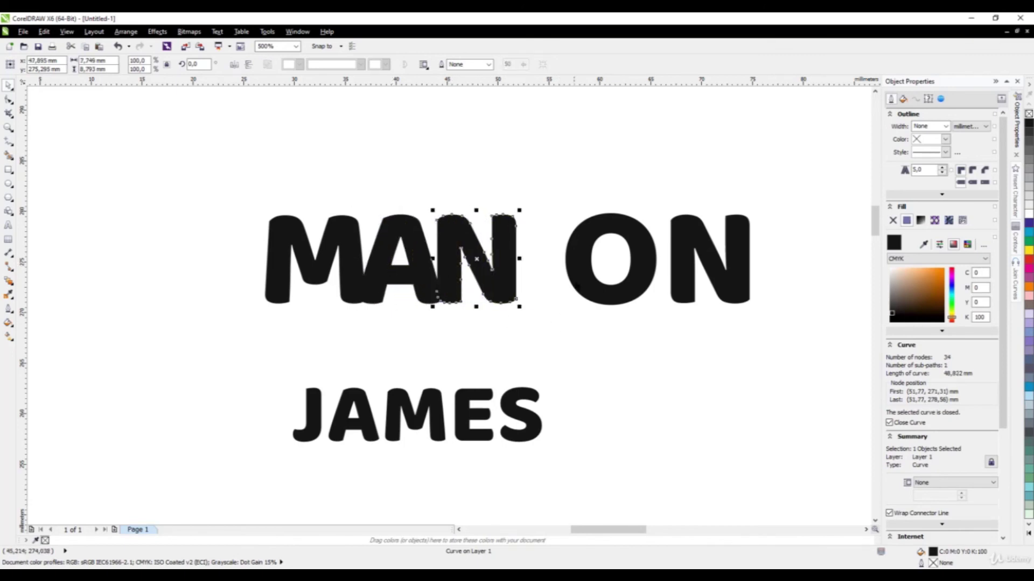
pyautogui.click(577, 285)
pyautogui.moveTo(575, 262); pyautogui.dragTo(522, 264)
pyautogui.click(693, 248)
pyautogui.moveTo(694, 248); pyautogui.dragTo(623, 250)
# - Weld the five overlapping letters of the upper name into one shape
pyautogui.moveTo(192, 169); pyautogui.dragTo(728, 329)
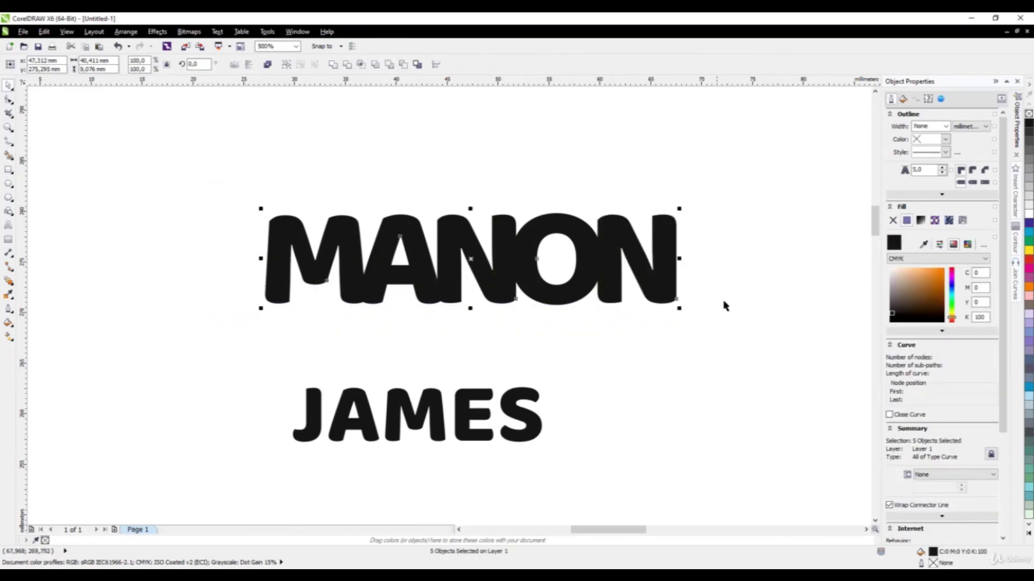
pyautogui.click(332, 66)
pyautogui.click(302, 152)
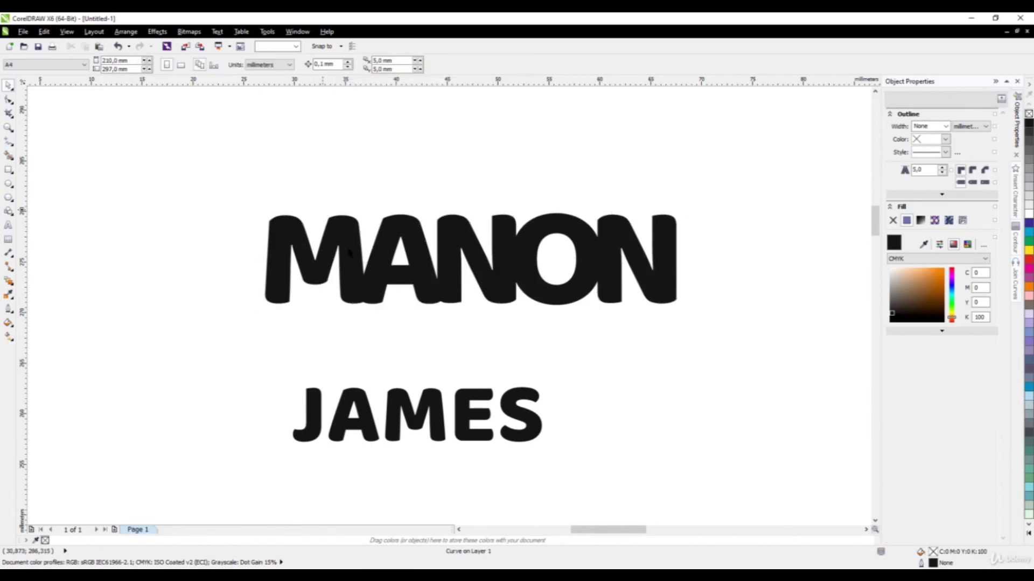
# - Give the welded upper name a Hairline outline and no fill
pyautogui.press('Tab')
pyautogui.click(946, 125)
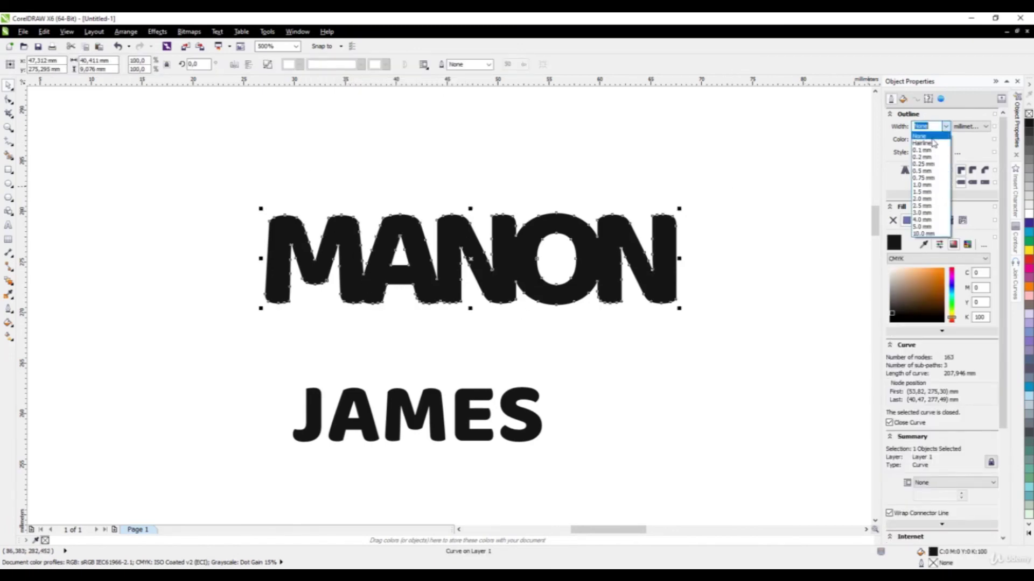
pyautogui.click(923, 141)
pyautogui.click(892, 220)
pyautogui.click(822, 262)
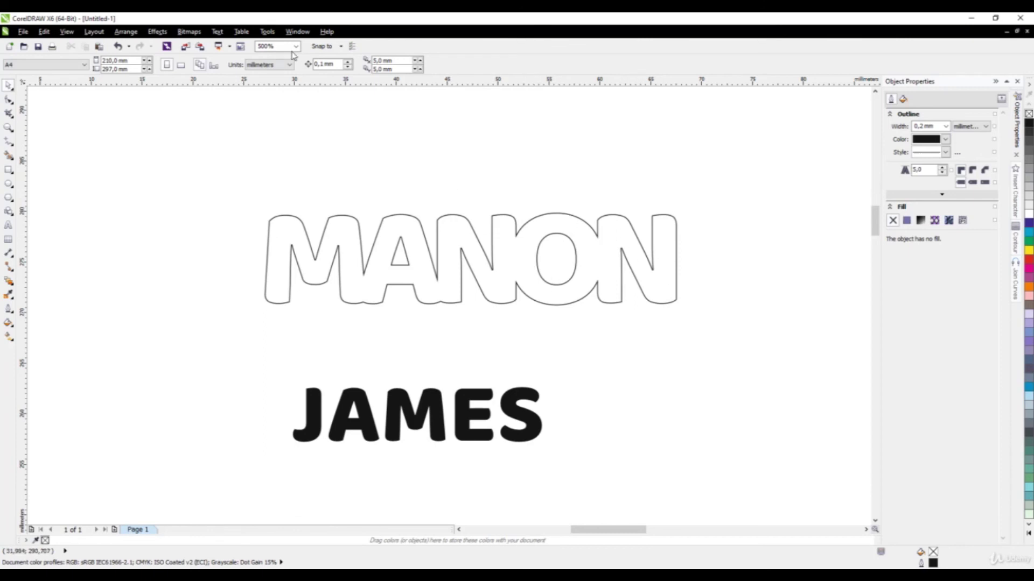
pyautogui.scroll(-2, 384, 238)
pyautogui.scroll(2, 372, 254)
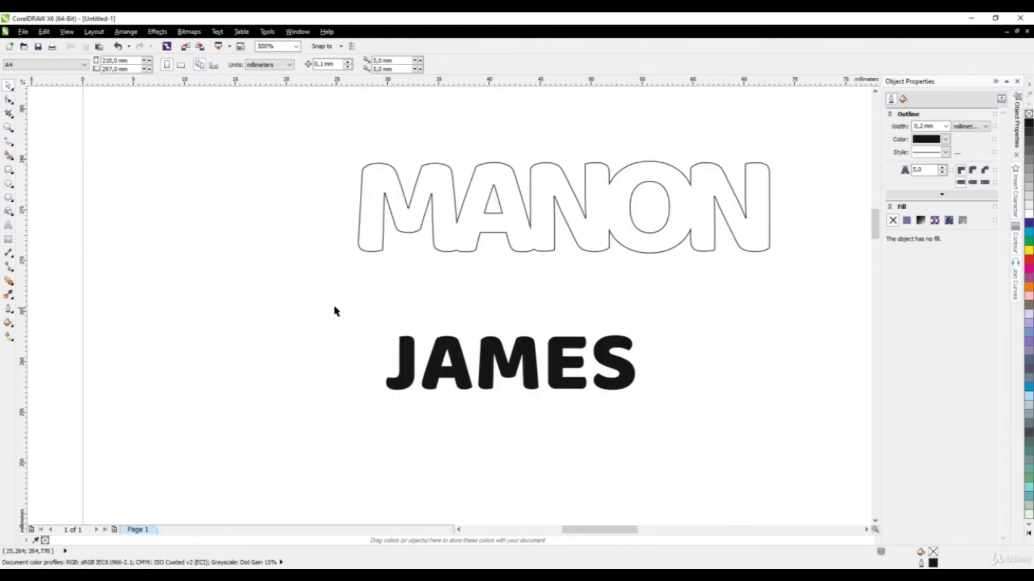
# - Convert the lower name from artistic text to curves
pyautogui.moveTo(334, 311); pyautogui.dragTo(703, 447)
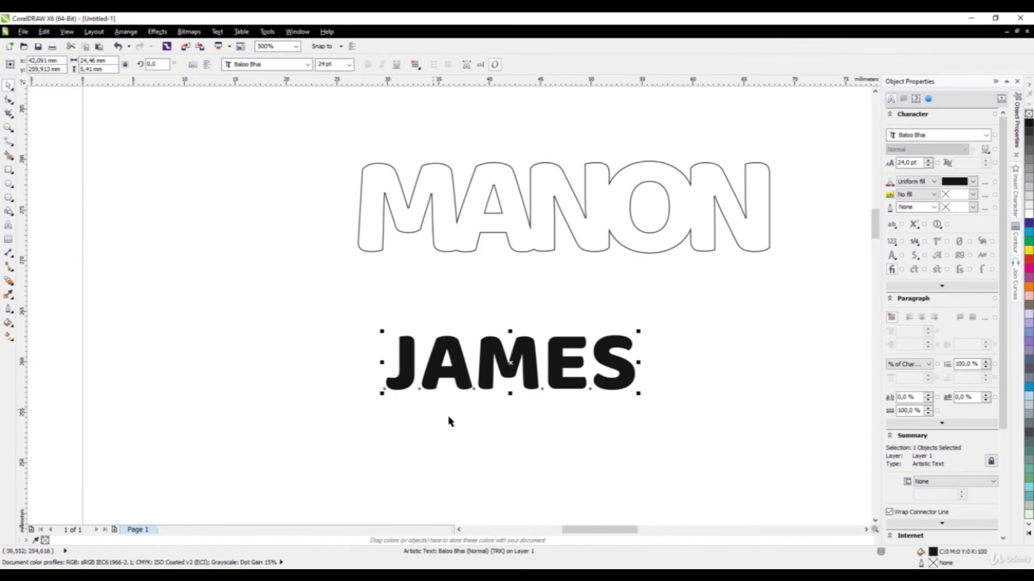
pyautogui.moveTo(334, 316); pyautogui.dragTo(678, 434)
pyautogui.click(124, 32)
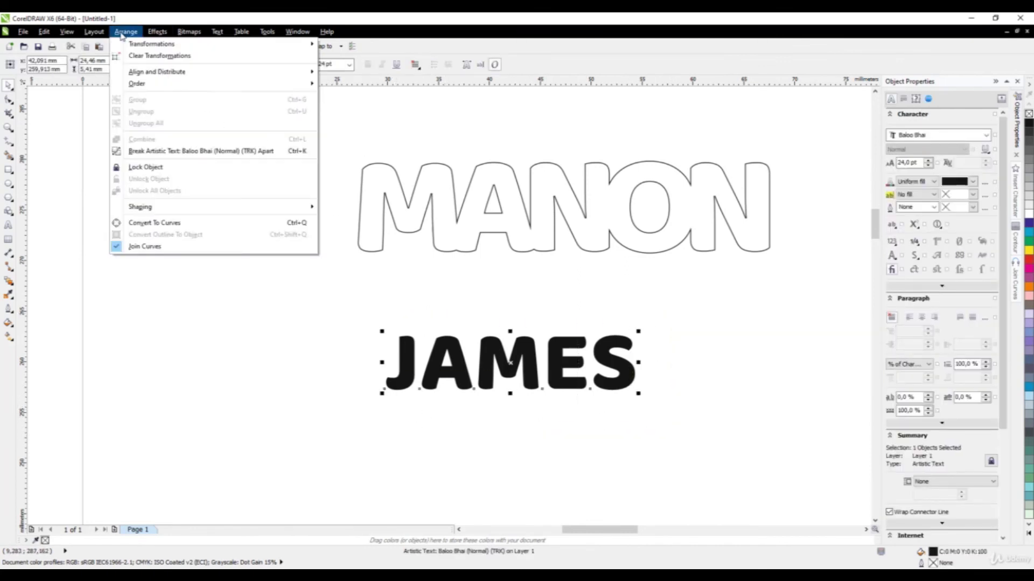
pyautogui.click(191, 223)
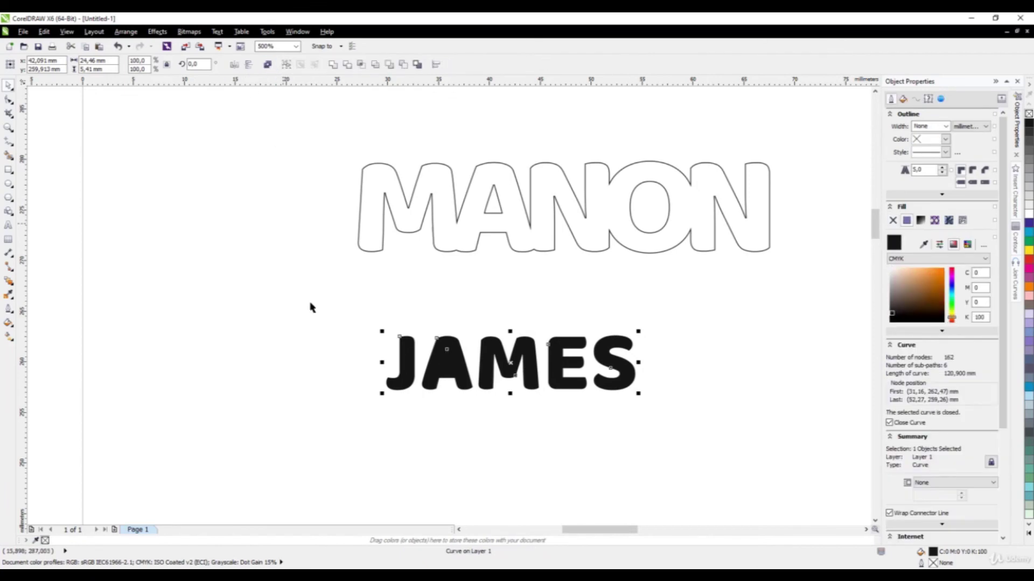
# - Break the lower name apart and combine its A with the inner triangle to restore the letter hole
pyautogui.moveTo(399, 301); pyautogui.dragTo(483, 429)
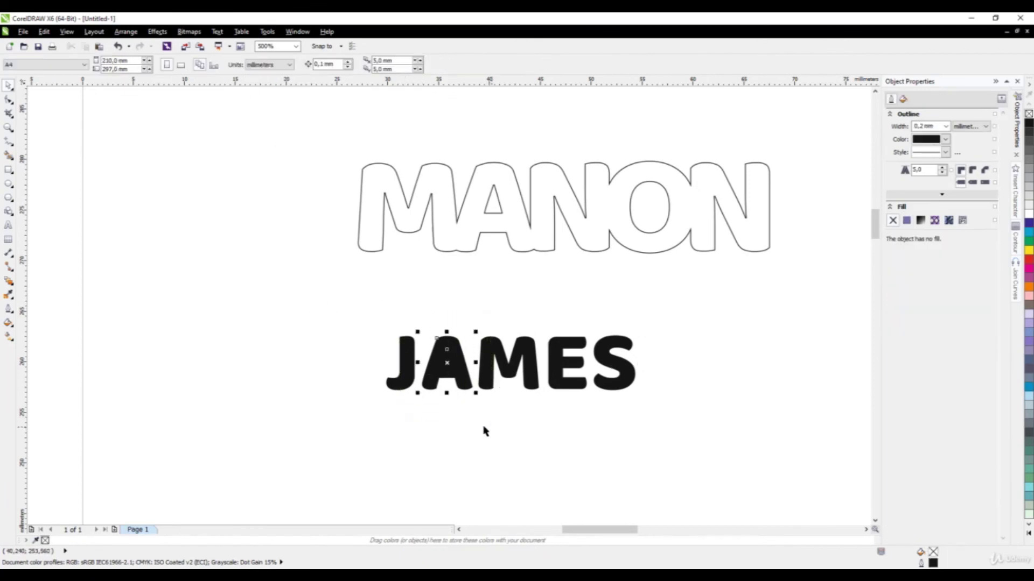
pyautogui.click(268, 64)
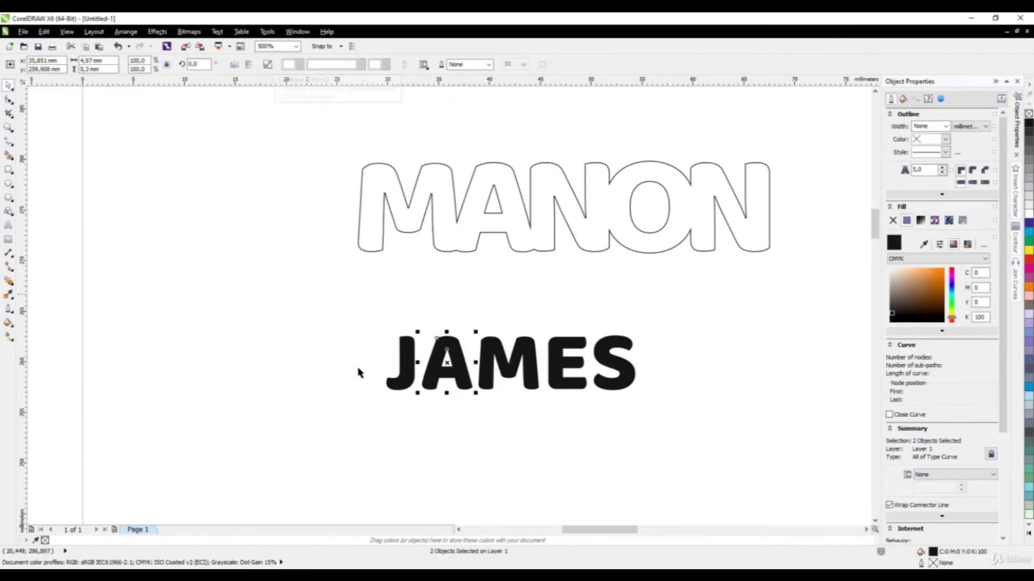
pyautogui.click(438, 410)
# - Move the A, M, E and S of the lower name left so that each letter slightly overlaps its neighbour
pyautogui.scroll(3, 438, 318)
pyautogui.click(479, 298)
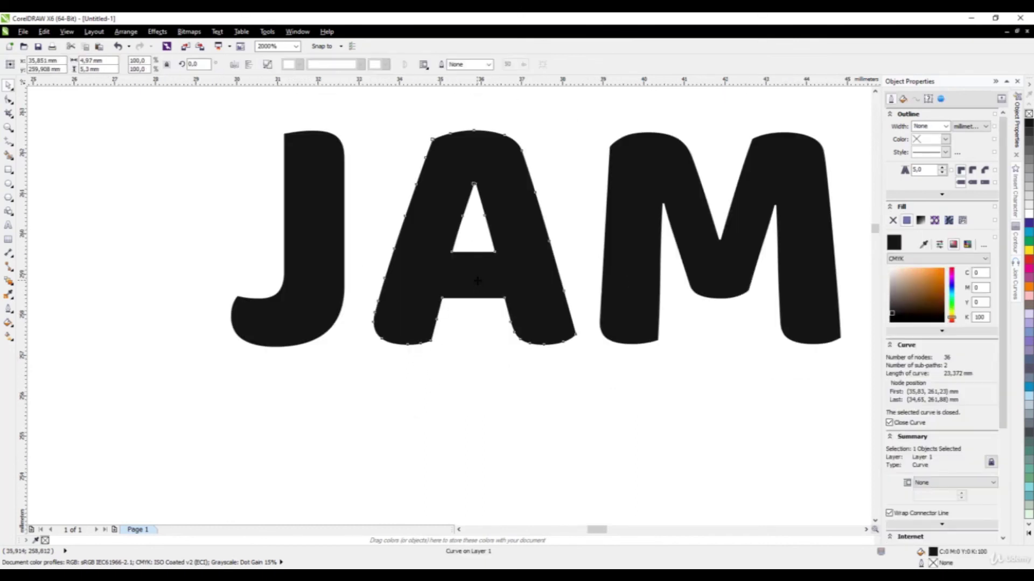
pyautogui.moveTo(480, 298); pyautogui.dragTo(427, 281)
pyautogui.click(642, 254)
pyautogui.moveTo(643, 254); pyautogui.dragTo(435, 272)
pyautogui.scroll(-1, 214, 277)
pyautogui.click(544, 260)
pyautogui.scroll(1, 543, 260)
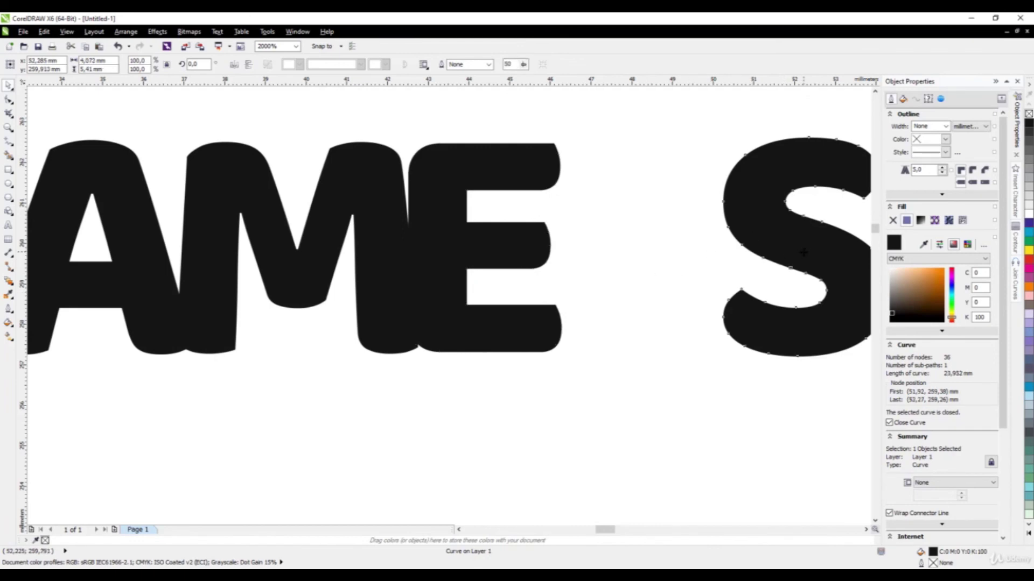
pyautogui.moveTo(802, 254); pyautogui.dragTo(629, 270)
# - Weld the five overlapping letters of the lower name into one shape
pyautogui.scroll(-2, 630, 271)
pyautogui.moveTo(692, 376); pyautogui.dragTo(373, 174)
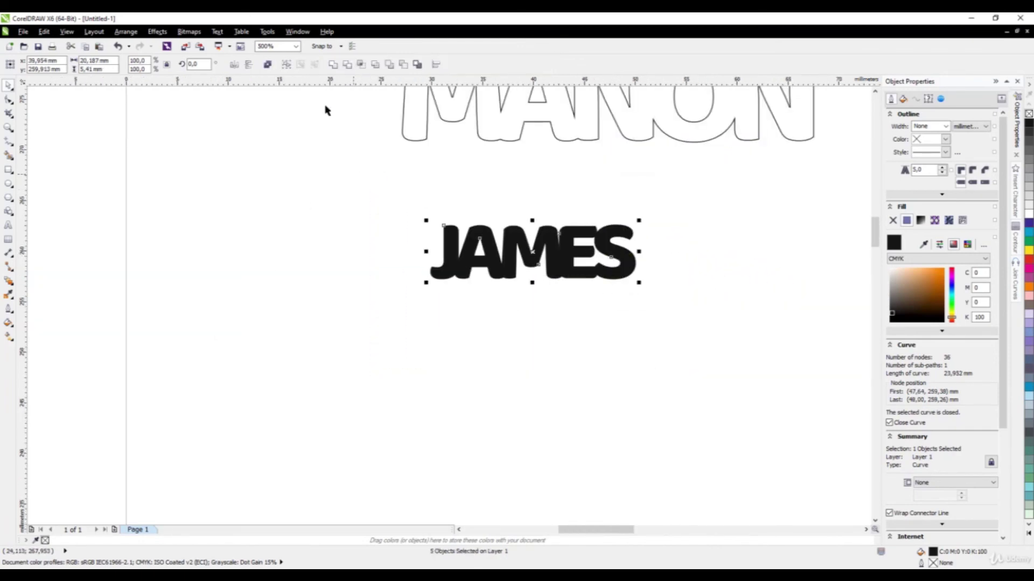
pyautogui.click(333, 66)
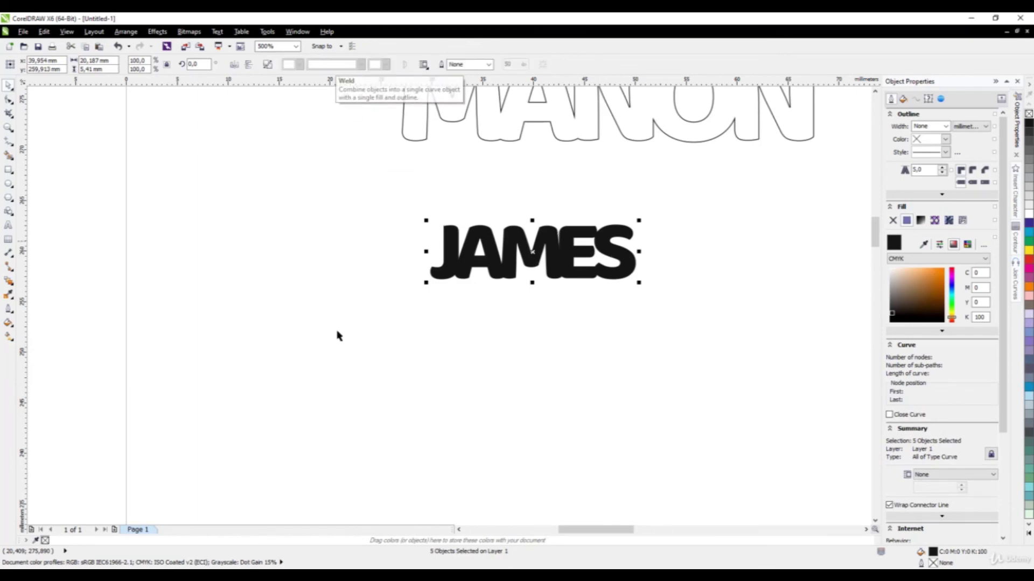
# - Give the welded lower name a Hairline outline and no fill
pyautogui.scroll(-2, 338, 338)
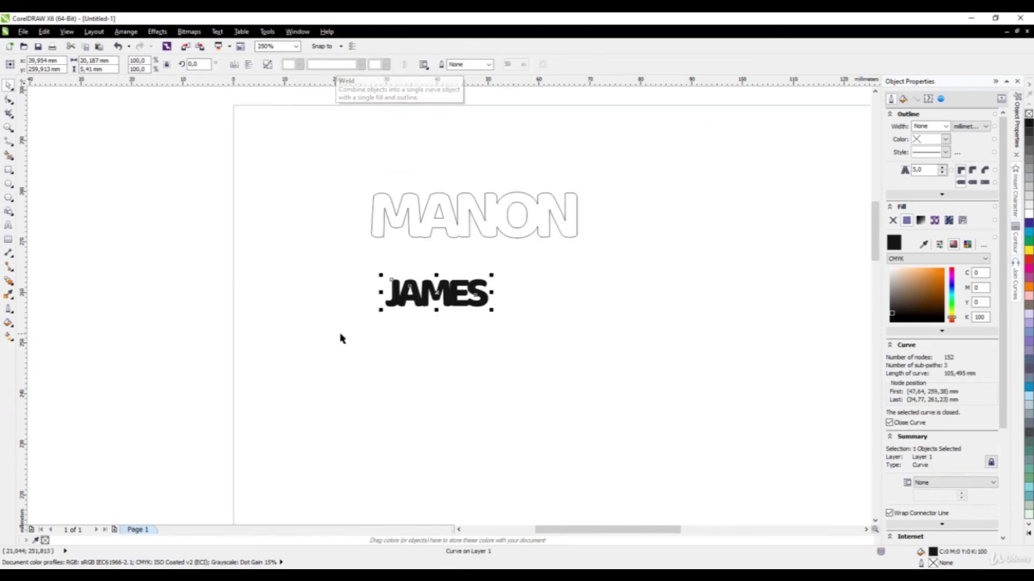
pyautogui.click(945, 126)
pyautogui.click(914, 192)
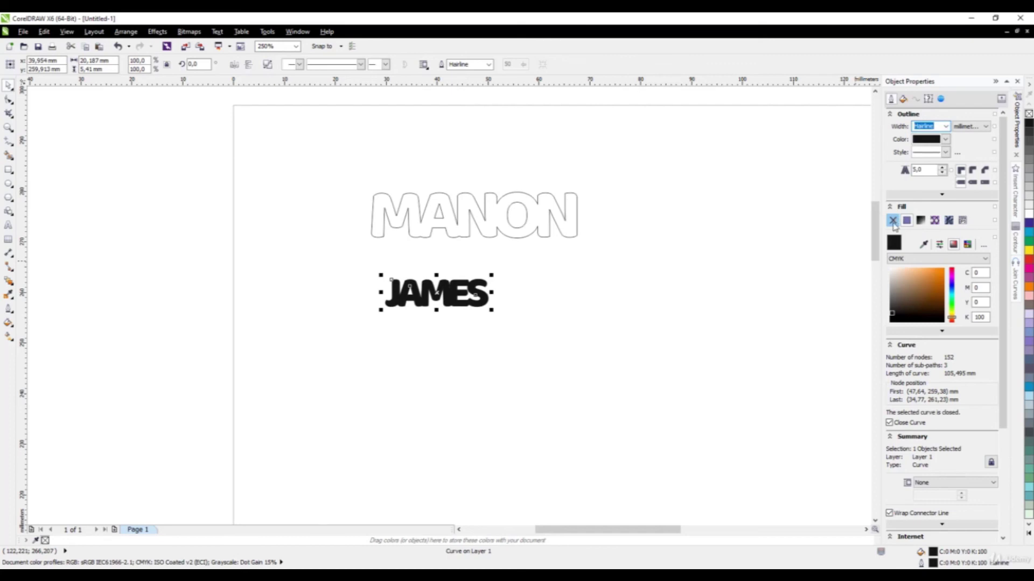
pyautogui.click(893, 221)
pyautogui.click(380, 289)
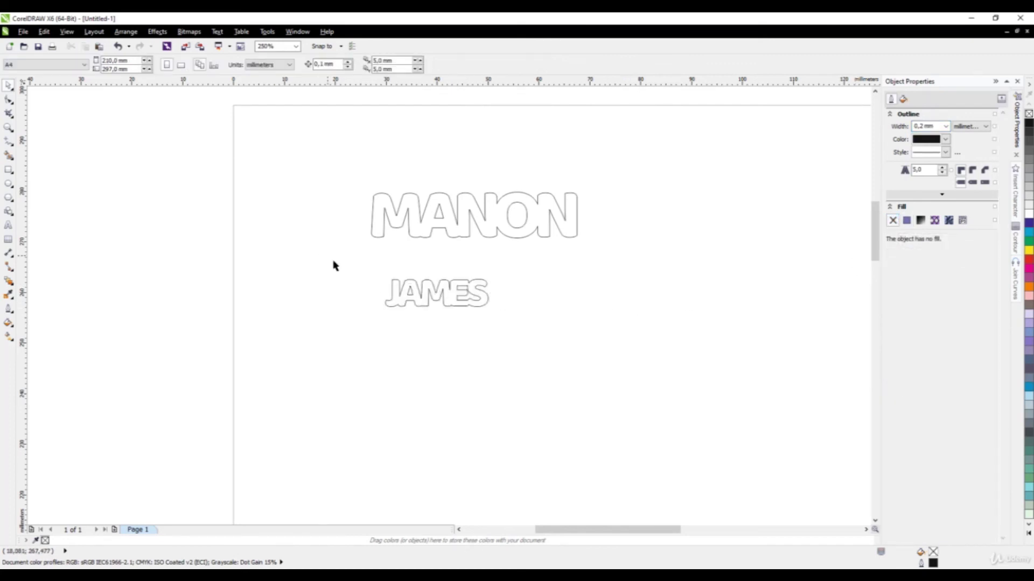
# - Enlarge the lower name proportionally to about 41 mm wide and move it up to overlap the upper name's bottom edge slightly
pyautogui.moveTo(333, 265); pyautogui.dragTo(515, 339)
pyautogui.moveTo(490, 305); pyautogui.dragTo(591, 358)
pyautogui.scroll(2, 420, 260)
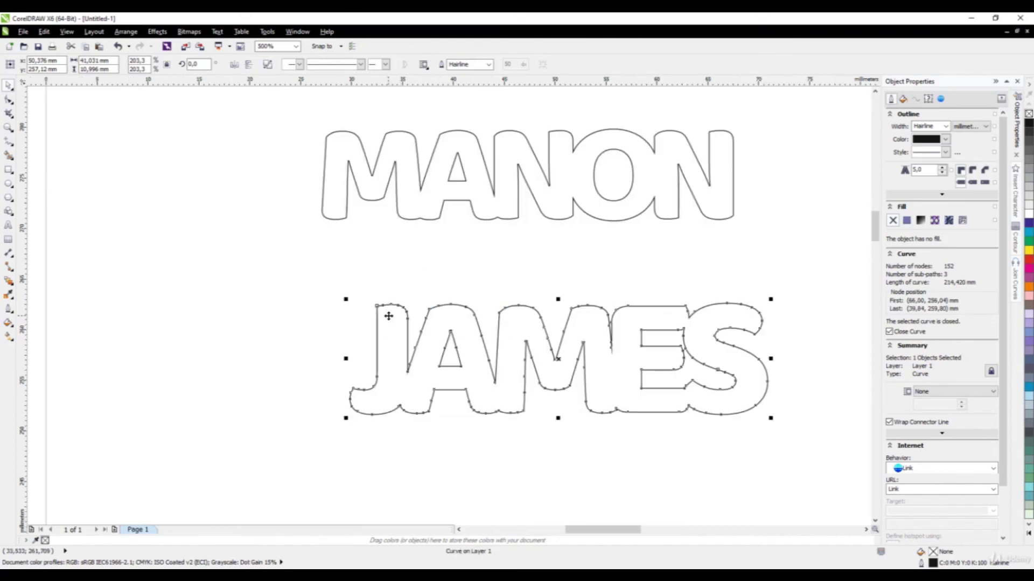
pyautogui.moveTo(388, 316); pyautogui.dragTo(349, 224)
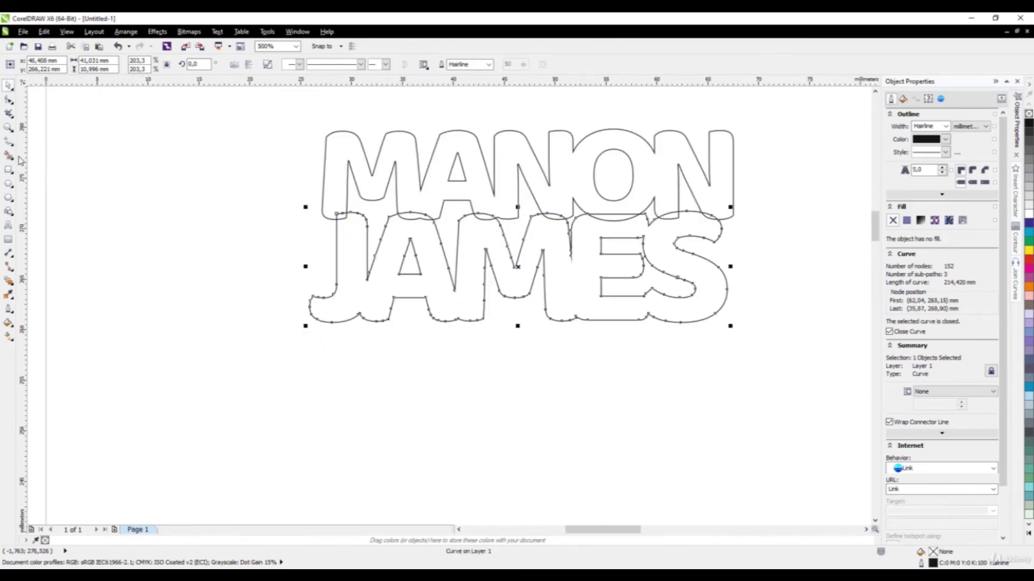
# - Place vertical guidelines at both ends of the upper name and fit the lower name between them, about 40.4 mm wide
pyautogui.click(321, 213)
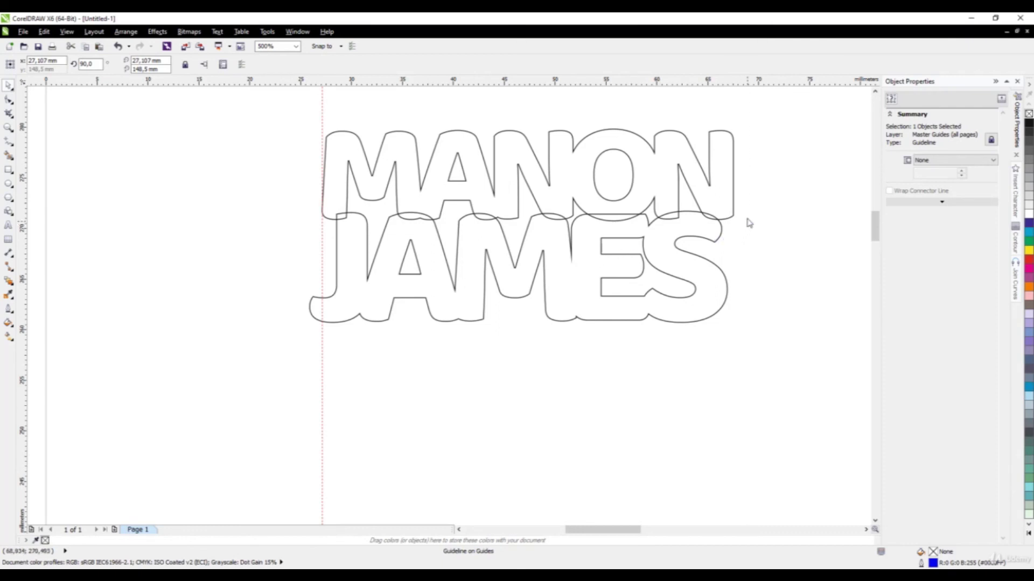
pyautogui.moveTo(745, 224); pyautogui.dragTo(737, 223)
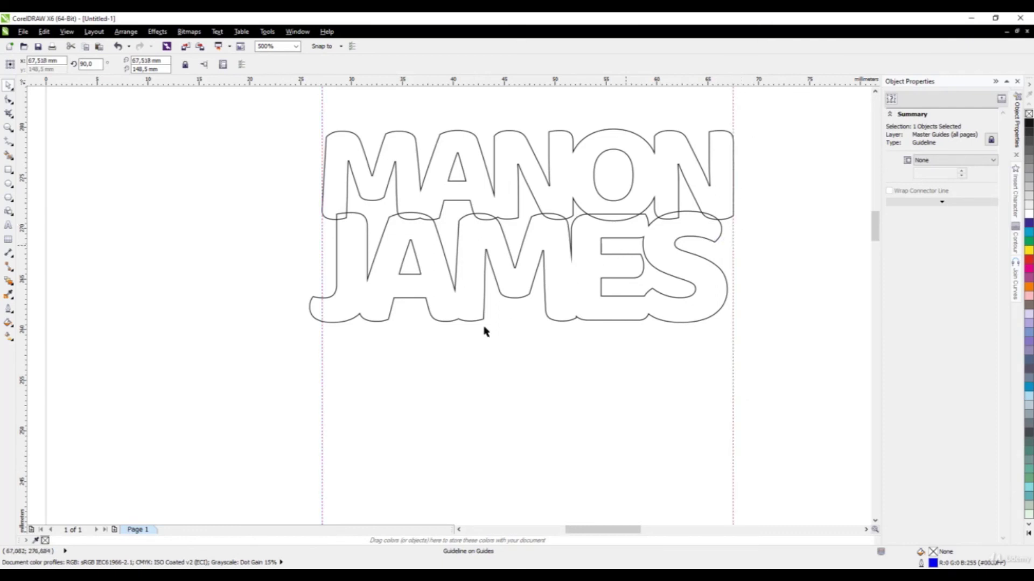
pyautogui.click(351, 300)
pyautogui.moveTo(350, 300); pyautogui.dragTo(358, 300)
pyautogui.moveTo(311, 326)
pyautogui.mouseDown()
pyautogui.moveTo(318, 316)
pyautogui.moveTo(318, 341)
pyautogui.mouseUp()
pyautogui.scroll(3, 321, 326)
pyautogui.scroll(-5, 222, 319)
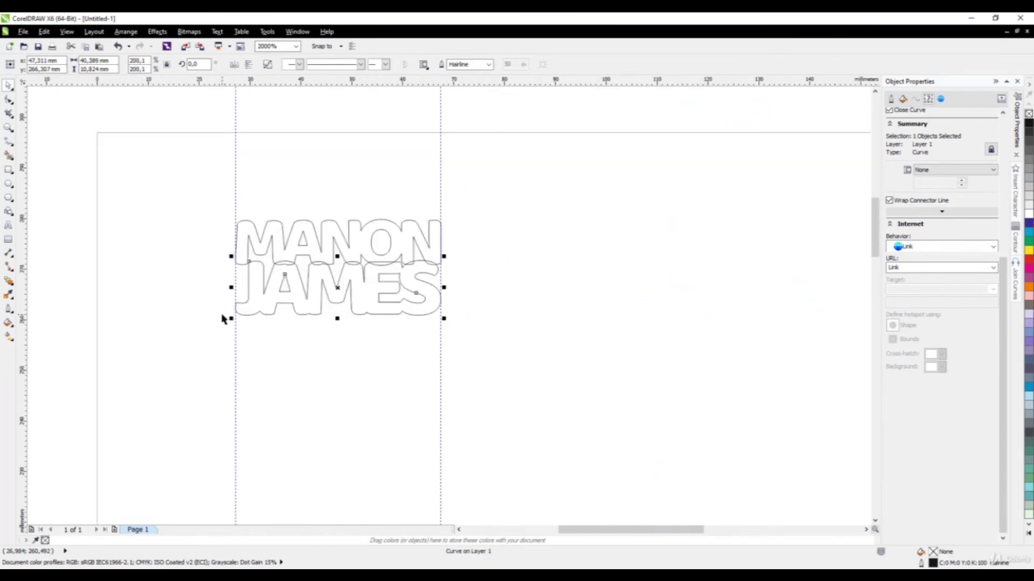
# - Delete both vertical guidelines
pyautogui.click(408, 211)
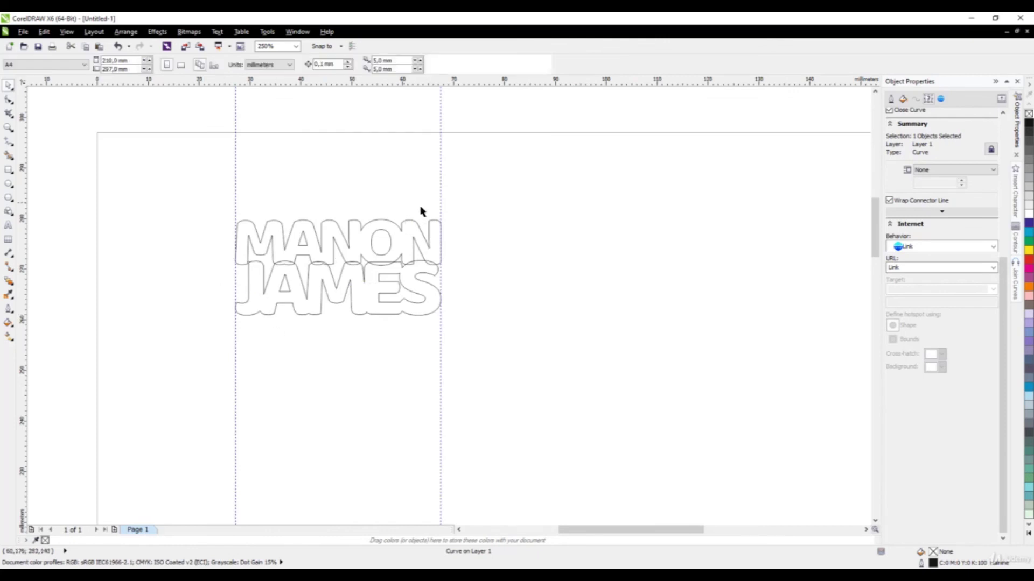
pyautogui.click(440, 198)
pyautogui.press('Delete')
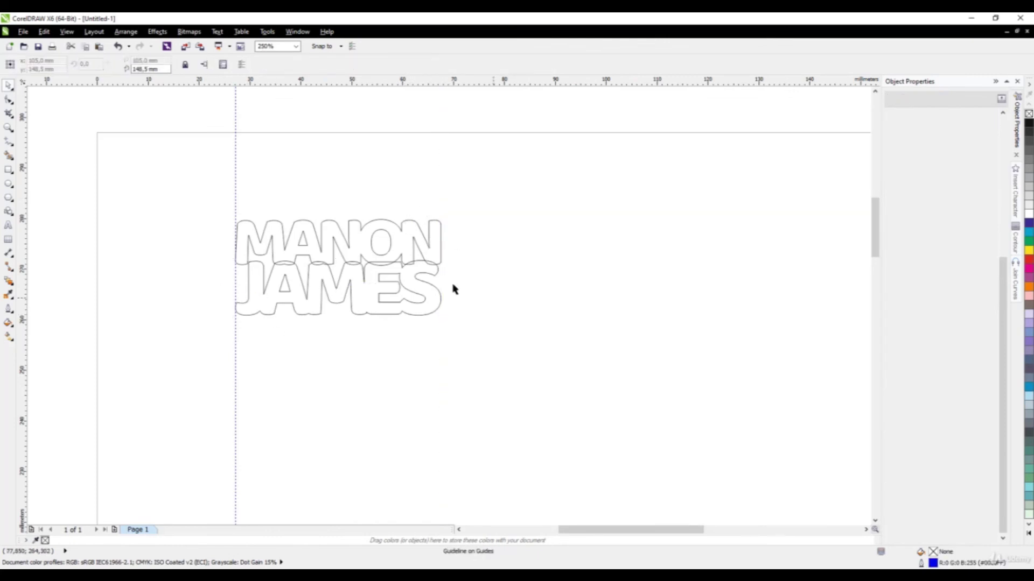
pyautogui.click(235, 180)
pyautogui.press('Delete')
# - Draw a heart basic shape about 17 mm wide and 17 mm high to the left of the two names
pyautogui.scroll(-3, 593, 272)
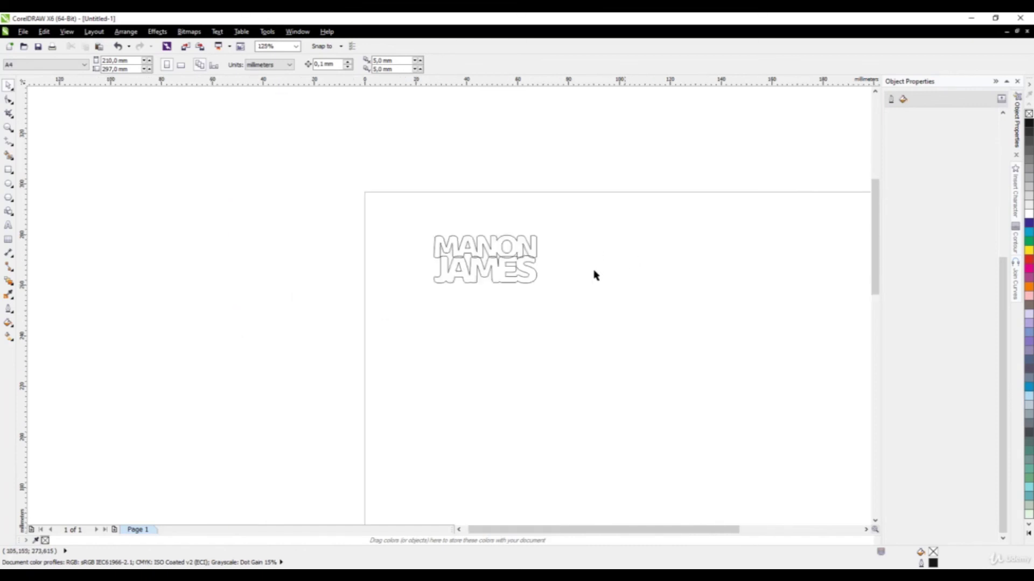
pyautogui.scroll(3, 418, 256)
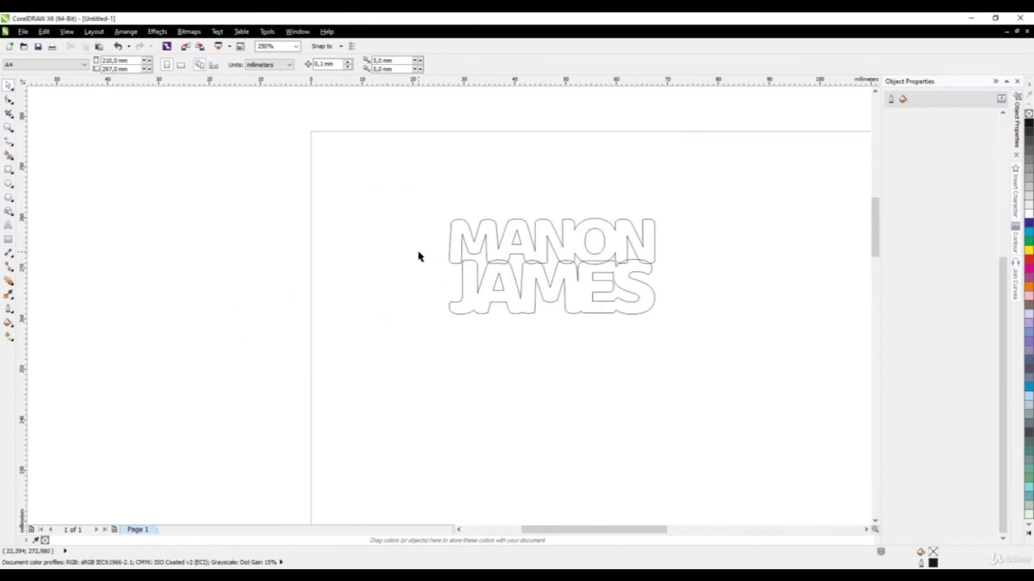
pyautogui.click(8, 212)
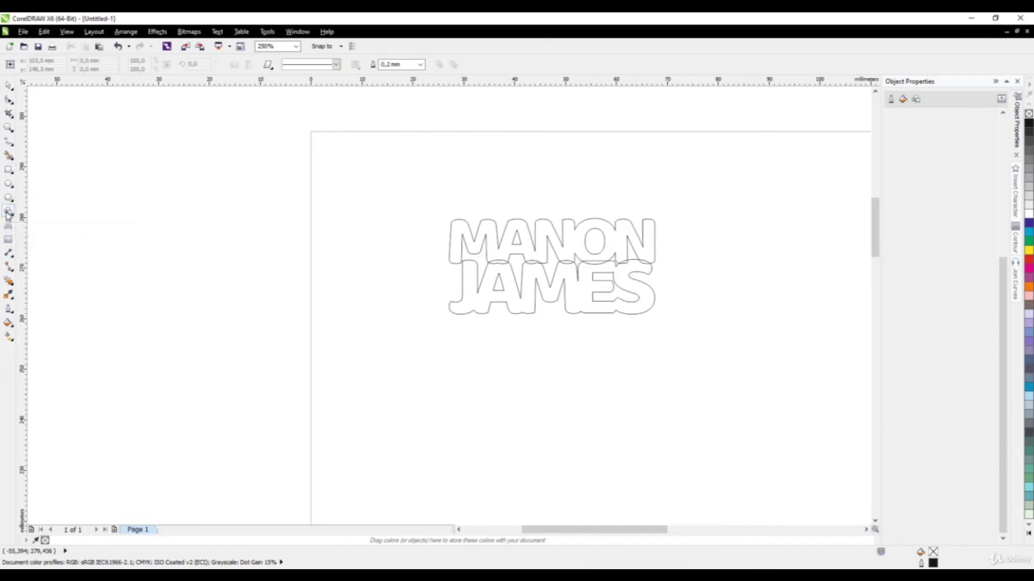
pyautogui.click(273, 68)
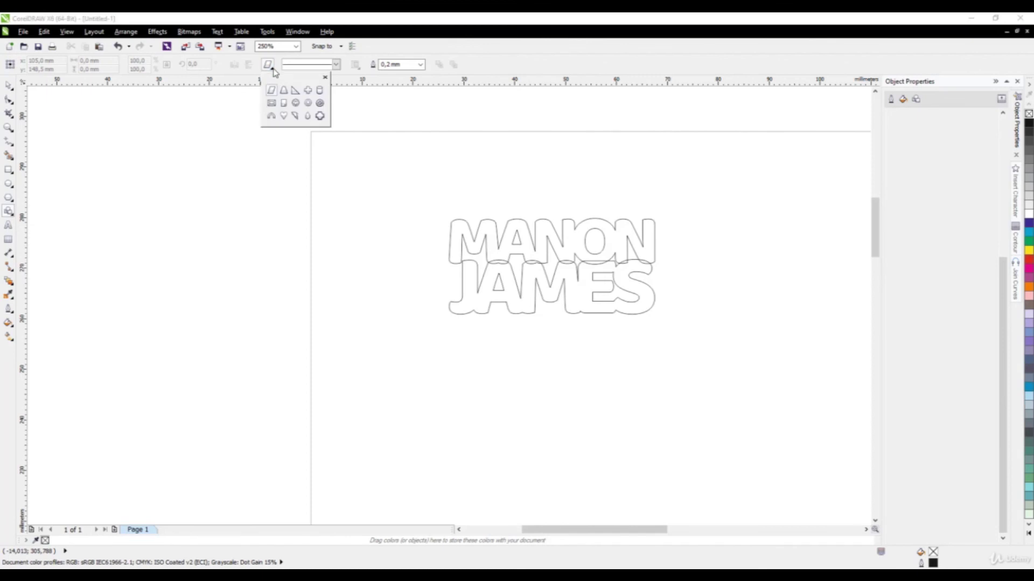
pyautogui.click(285, 118)
pyautogui.moveTo(334, 226); pyautogui.dragTo(373, 314)
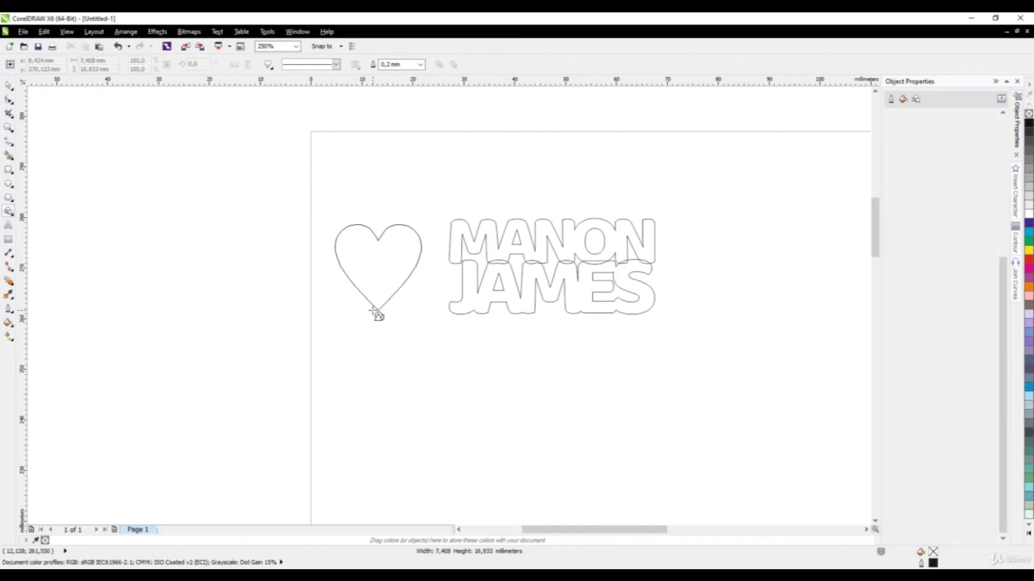
pyautogui.click(8, 85)
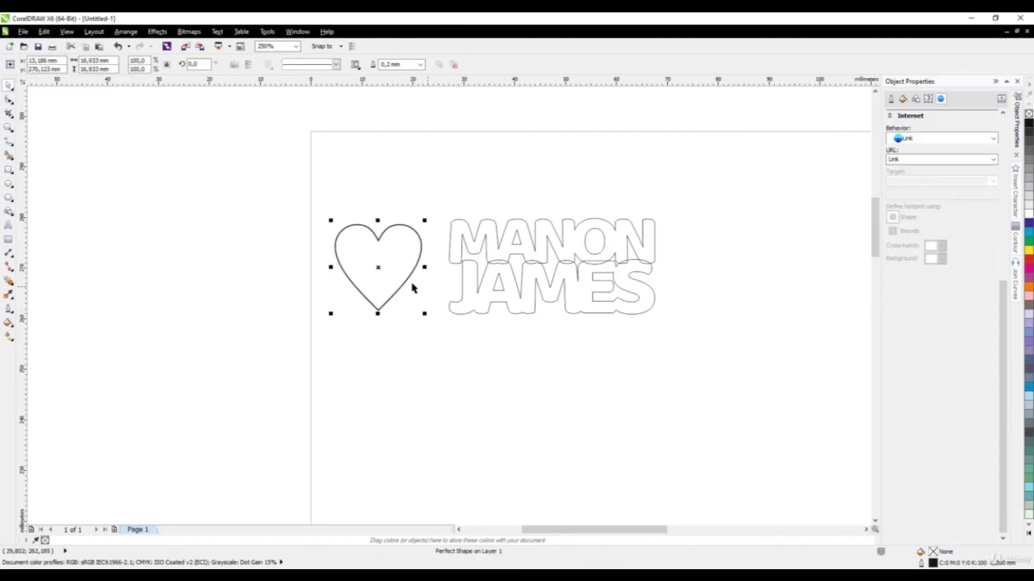
# - Rotate the heart about 17° counterclockwise and move it right to overlap the first letter of the upper name slightly
pyautogui.click(394, 278)
pyautogui.moveTo(424, 316); pyautogui.dragTo(444, 302)
pyautogui.click(392, 272)
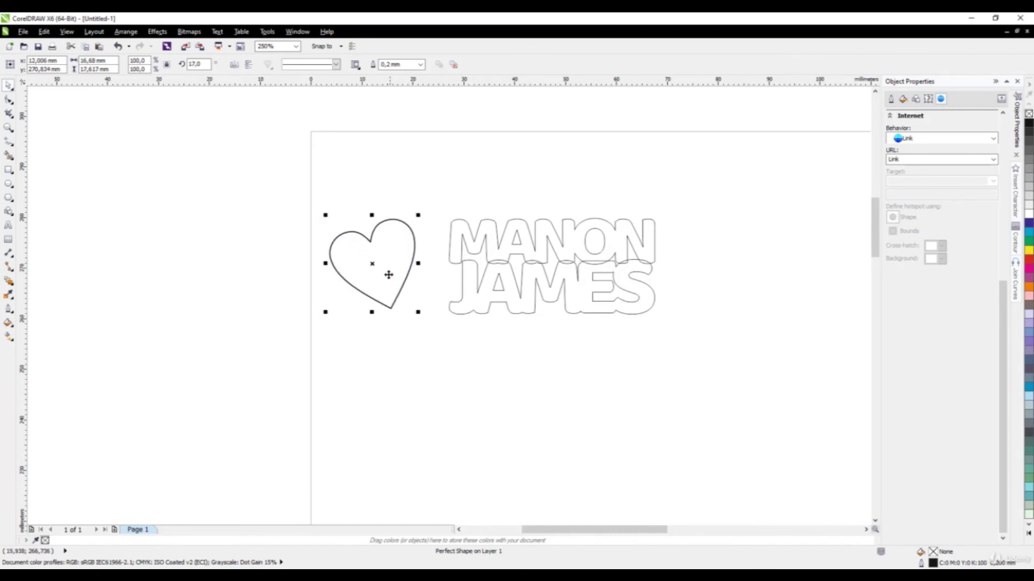
pyautogui.moveTo(393, 272); pyautogui.dragTo(427, 279)
pyautogui.scroll(2, 427, 248)
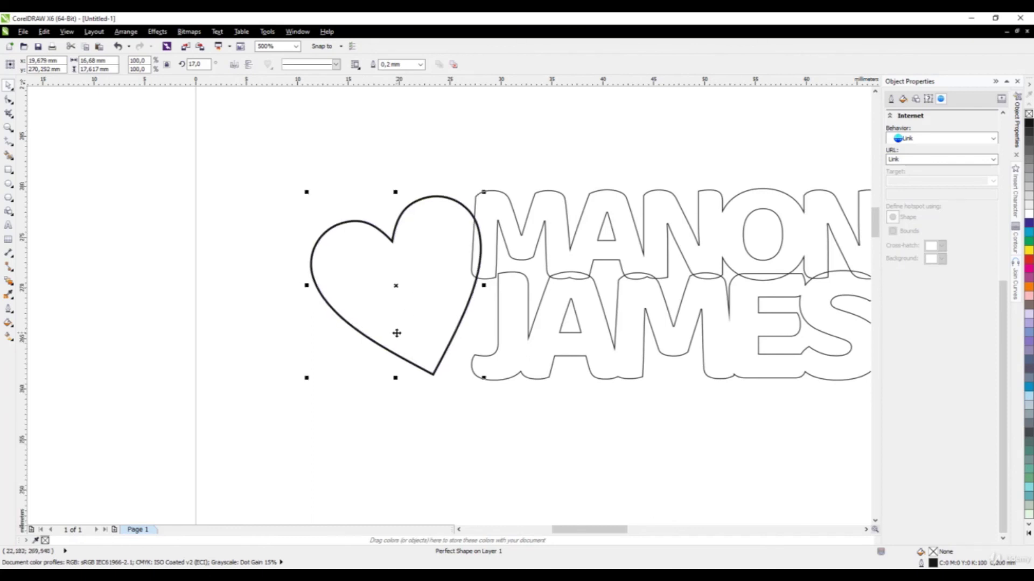
# - Move the lower name about 3 mm left so that its J overlaps the heart
pyautogui.scroll(-2, 526, 342)
pyautogui.click(517, 324)
pyautogui.scroll(2, 517, 324)
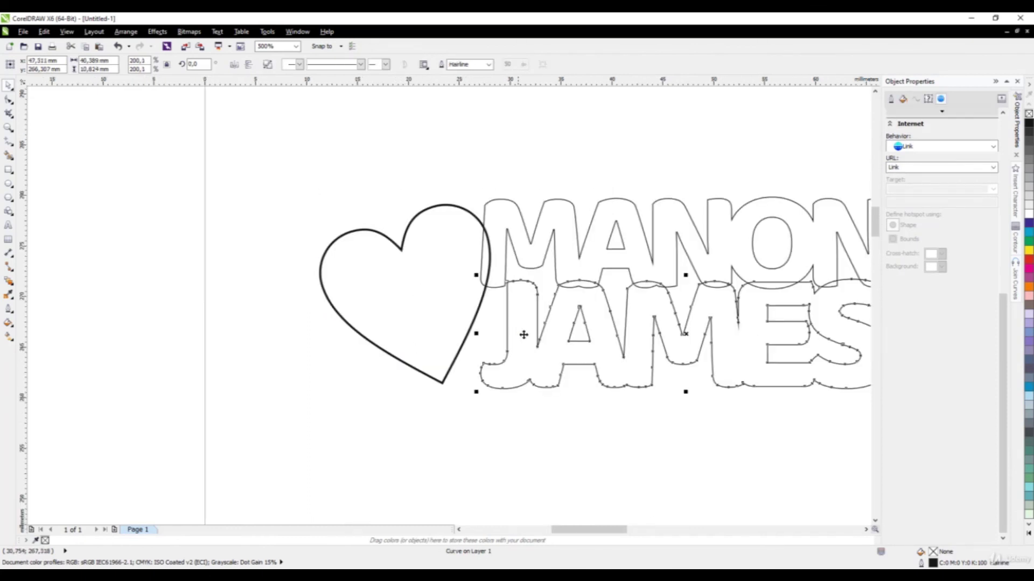
pyautogui.moveTo(528, 330); pyautogui.dragTo(488, 360)
pyautogui.scroll(2, 490, 288)
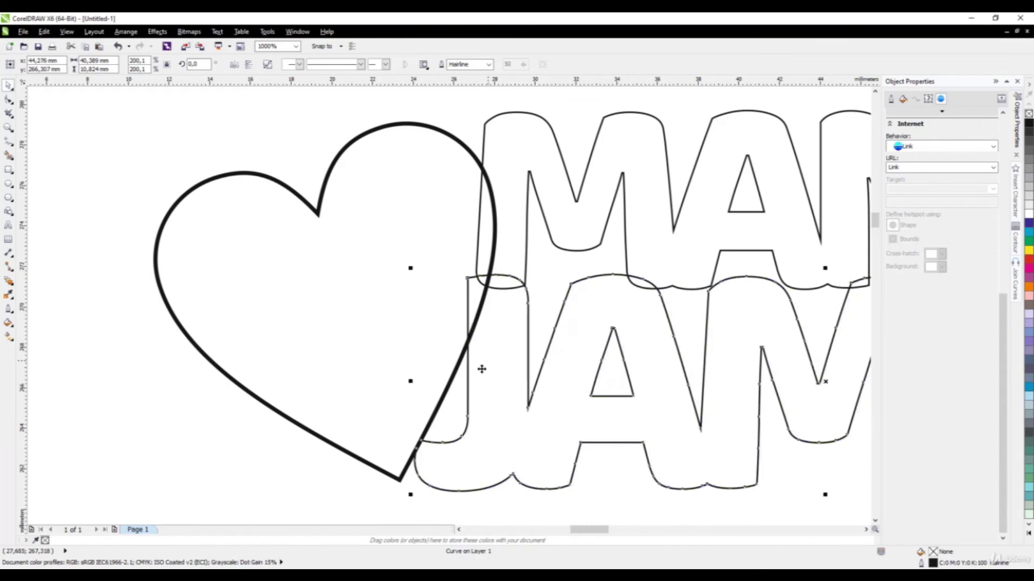
# - Enlarge the lower name proportionally to about 44 mm wide, so its right end lines up roughly with the upper name
pyautogui.scroll(-4, 438, 362)
pyautogui.scroll(2, 637, 376)
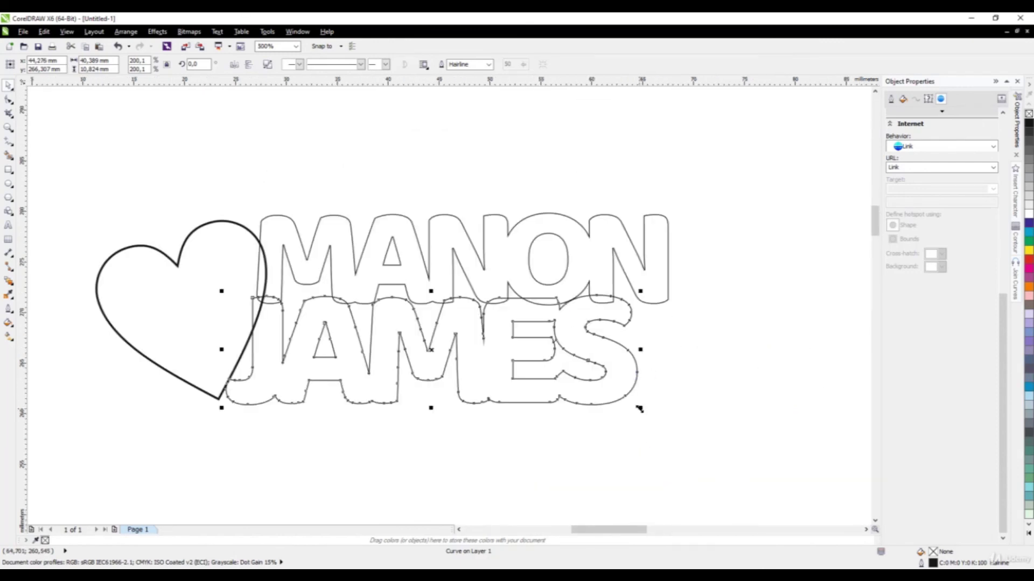
pyautogui.moveTo(639, 408); pyautogui.dragTo(674, 431)
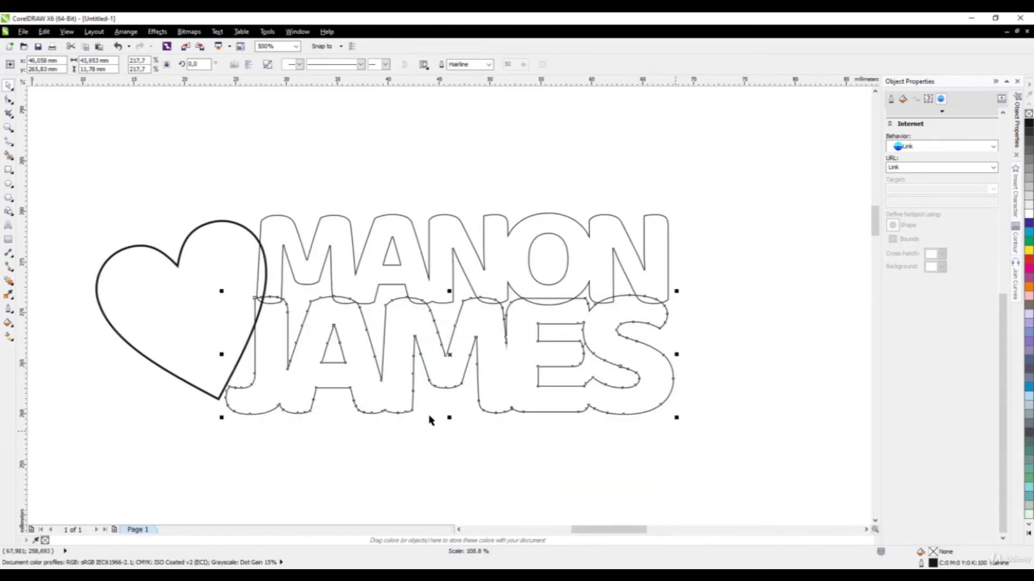
# - Weld the heart and both names into one single outline
pyautogui.scroll(-2, 526, 315)
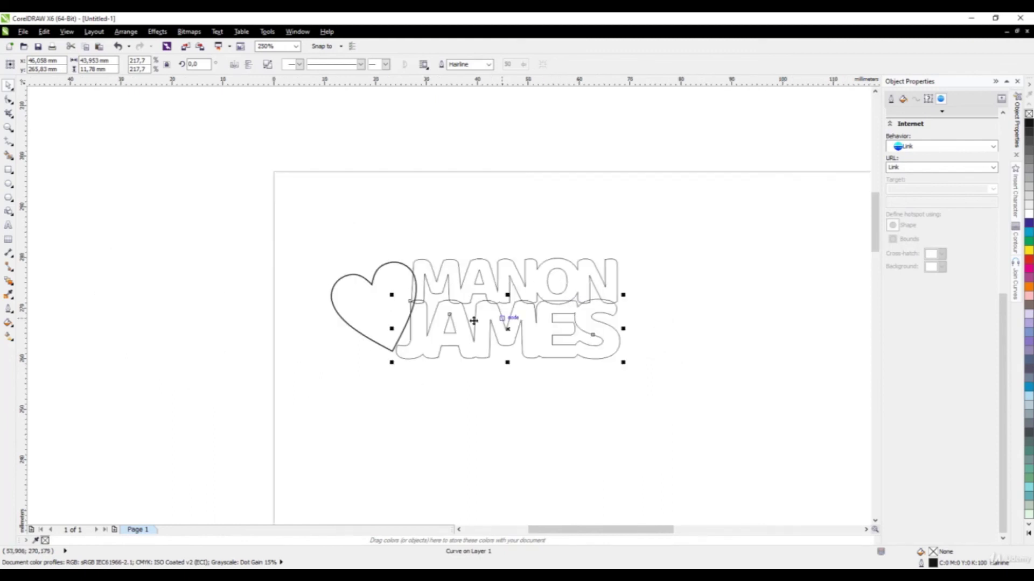
pyautogui.click(369, 294)
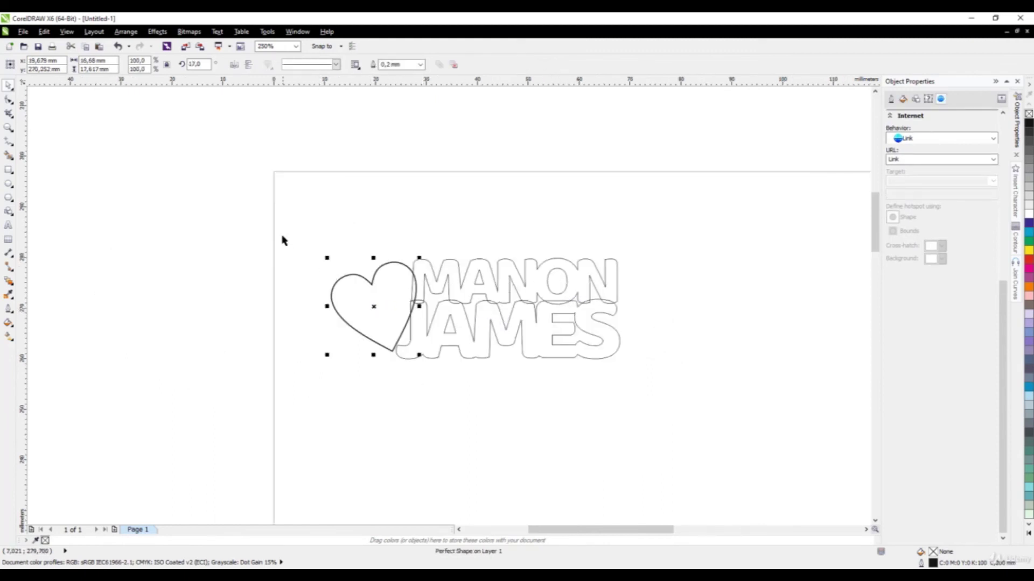
pyautogui.moveTo(280, 215); pyautogui.dragTo(777, 454)
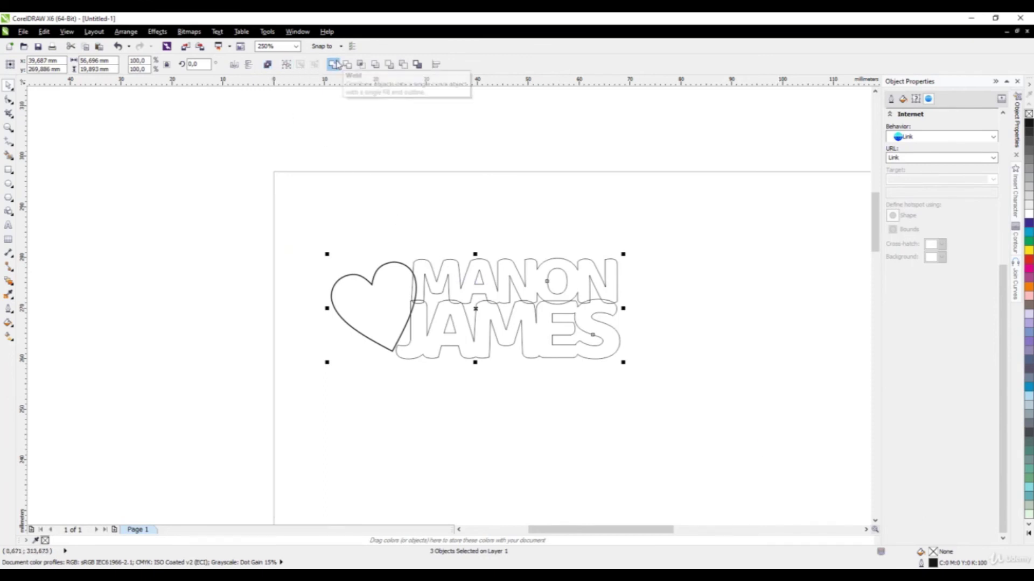
pyautogui.click(333, 65)
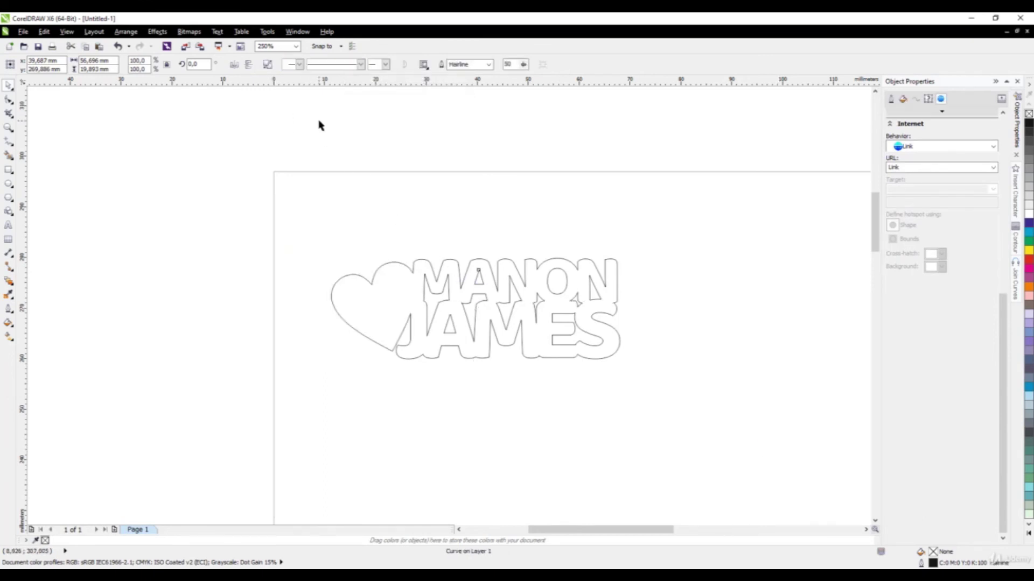
# - Examine the welded heart-and-names outline up close, checking the joins between the heart, the J and the stacked letters
pyautogui.click(318, 122)
pyautogui.scroll(-2, 462, 286)
pyautogui.scroll(2, 446, 288)
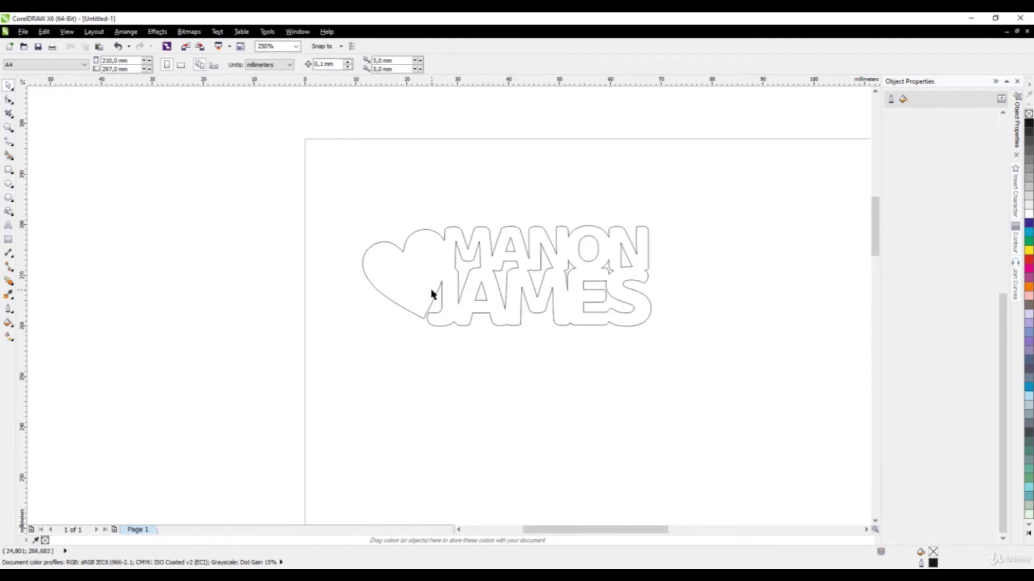
pyautogui.scroll(2, 394, 280)
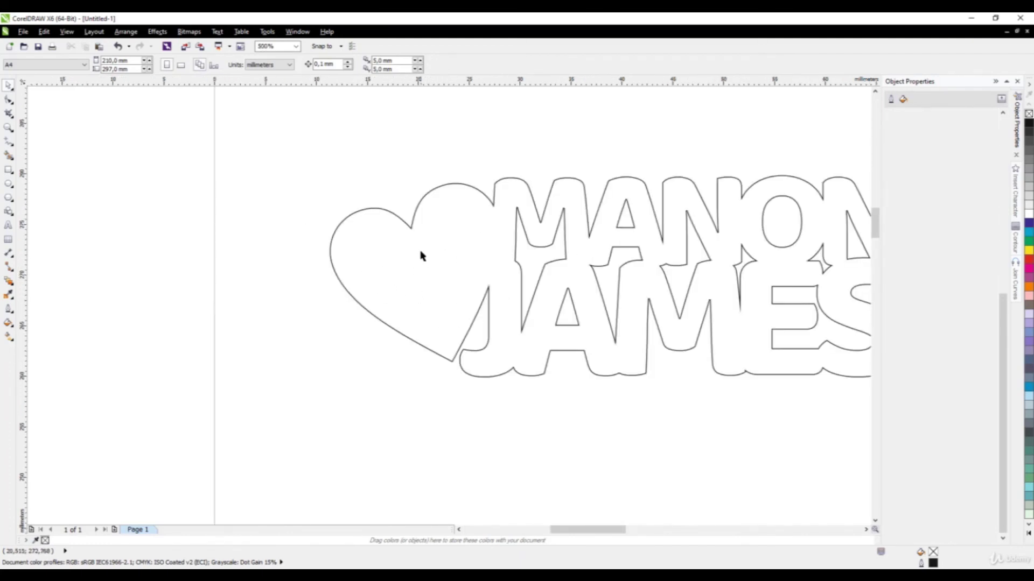
pyautogui.scroll(-4, 420, 256)
pyautogui.scroll(2, 409, 259)
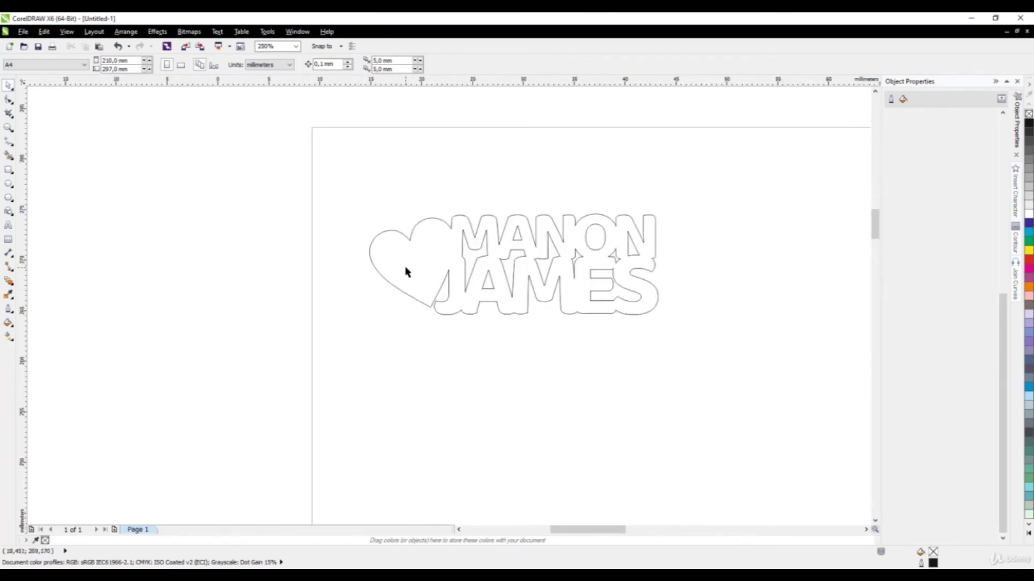
pyautogui.scroll(2, 407, 272)
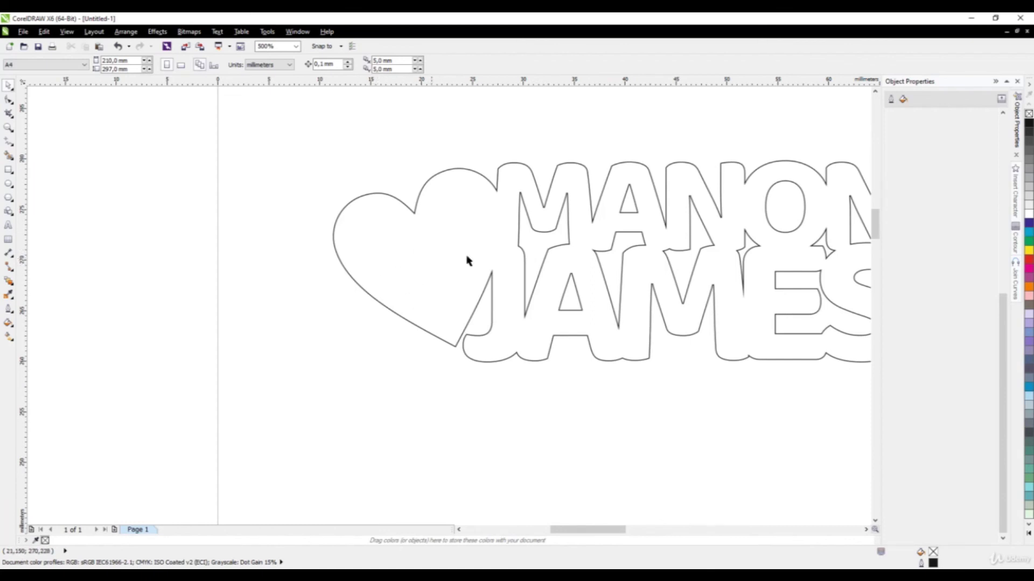
pyautogui.scroll(-1, 446, 247)
pyautogui.scroll(-1, 423, 238)
pyautogui.scroll(1, 422, 242)
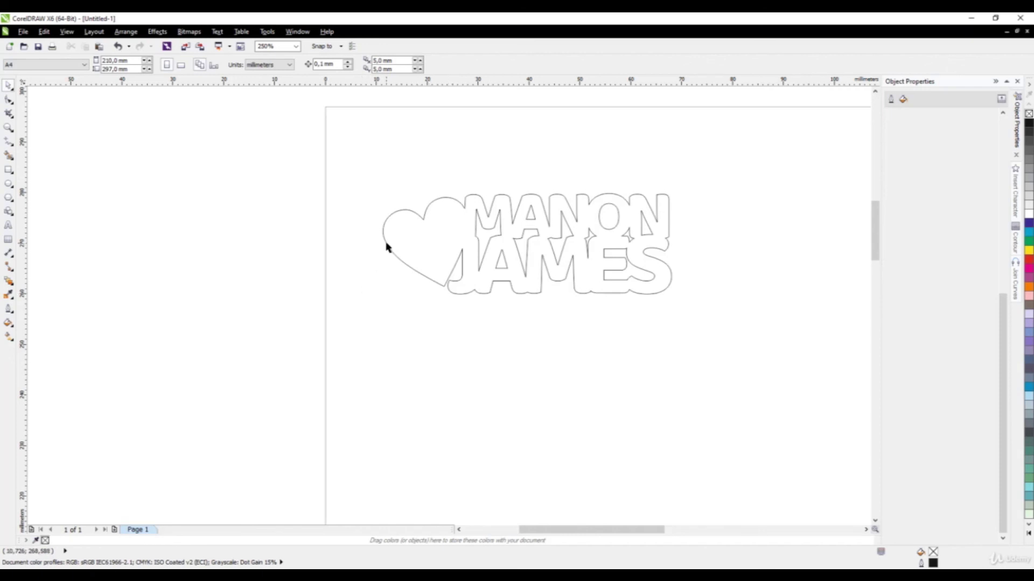
pyautogui.scroll(1, 562, 245)
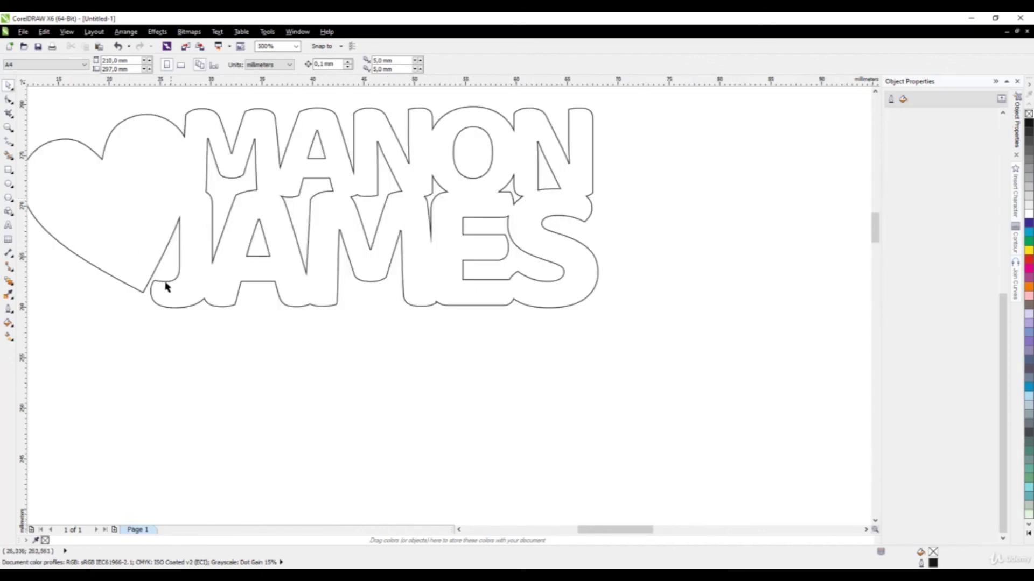
pyautogui.scroll(-1, 533, 249)
pyautogui.scroll(-1, 512, 277)
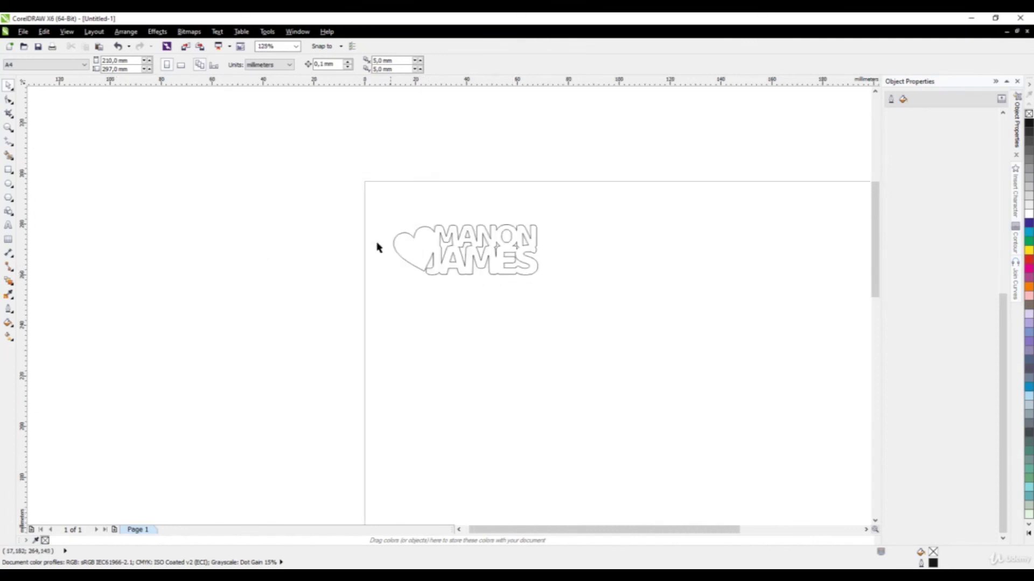
# - Move the welded heart-and-names outline into the page's upper-left corner, about 3.5 mm from the left and top page edges
pyautogui.moveTo(336, 198); pyautogui.dragTo(607, 346)
pyautogui.scroll(1, 431, 247)
pyautogui.moveTo(431, 247); pyautogui.dragTo(392, 187)
pyautogui.click(361, 316)
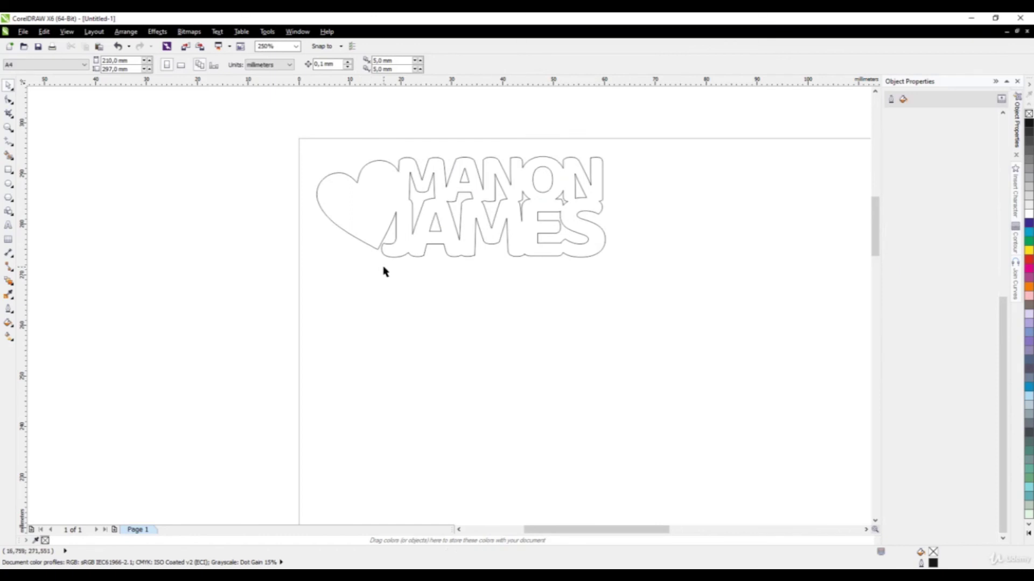
pyautogui.scroll(-2, 384, 271)
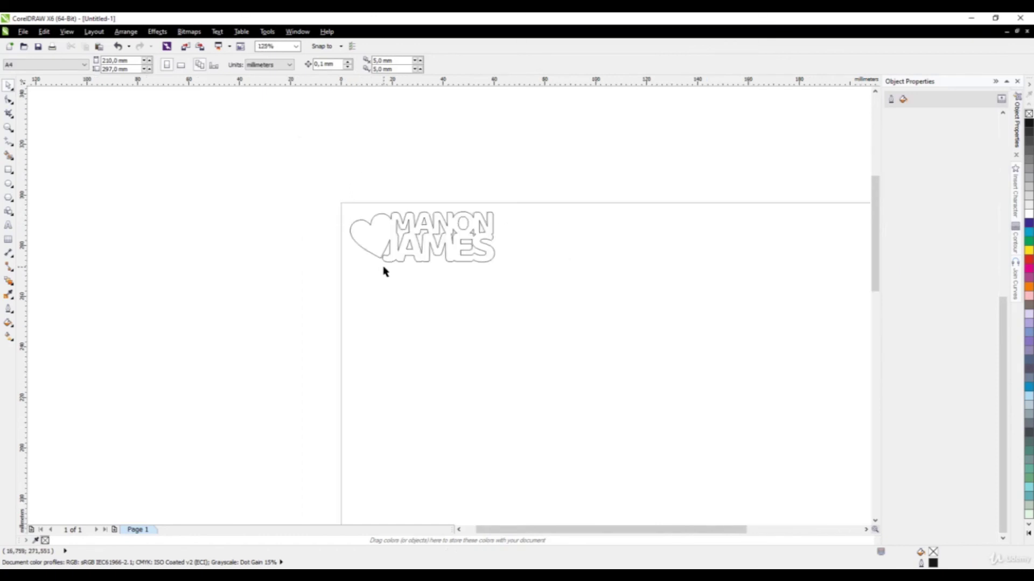